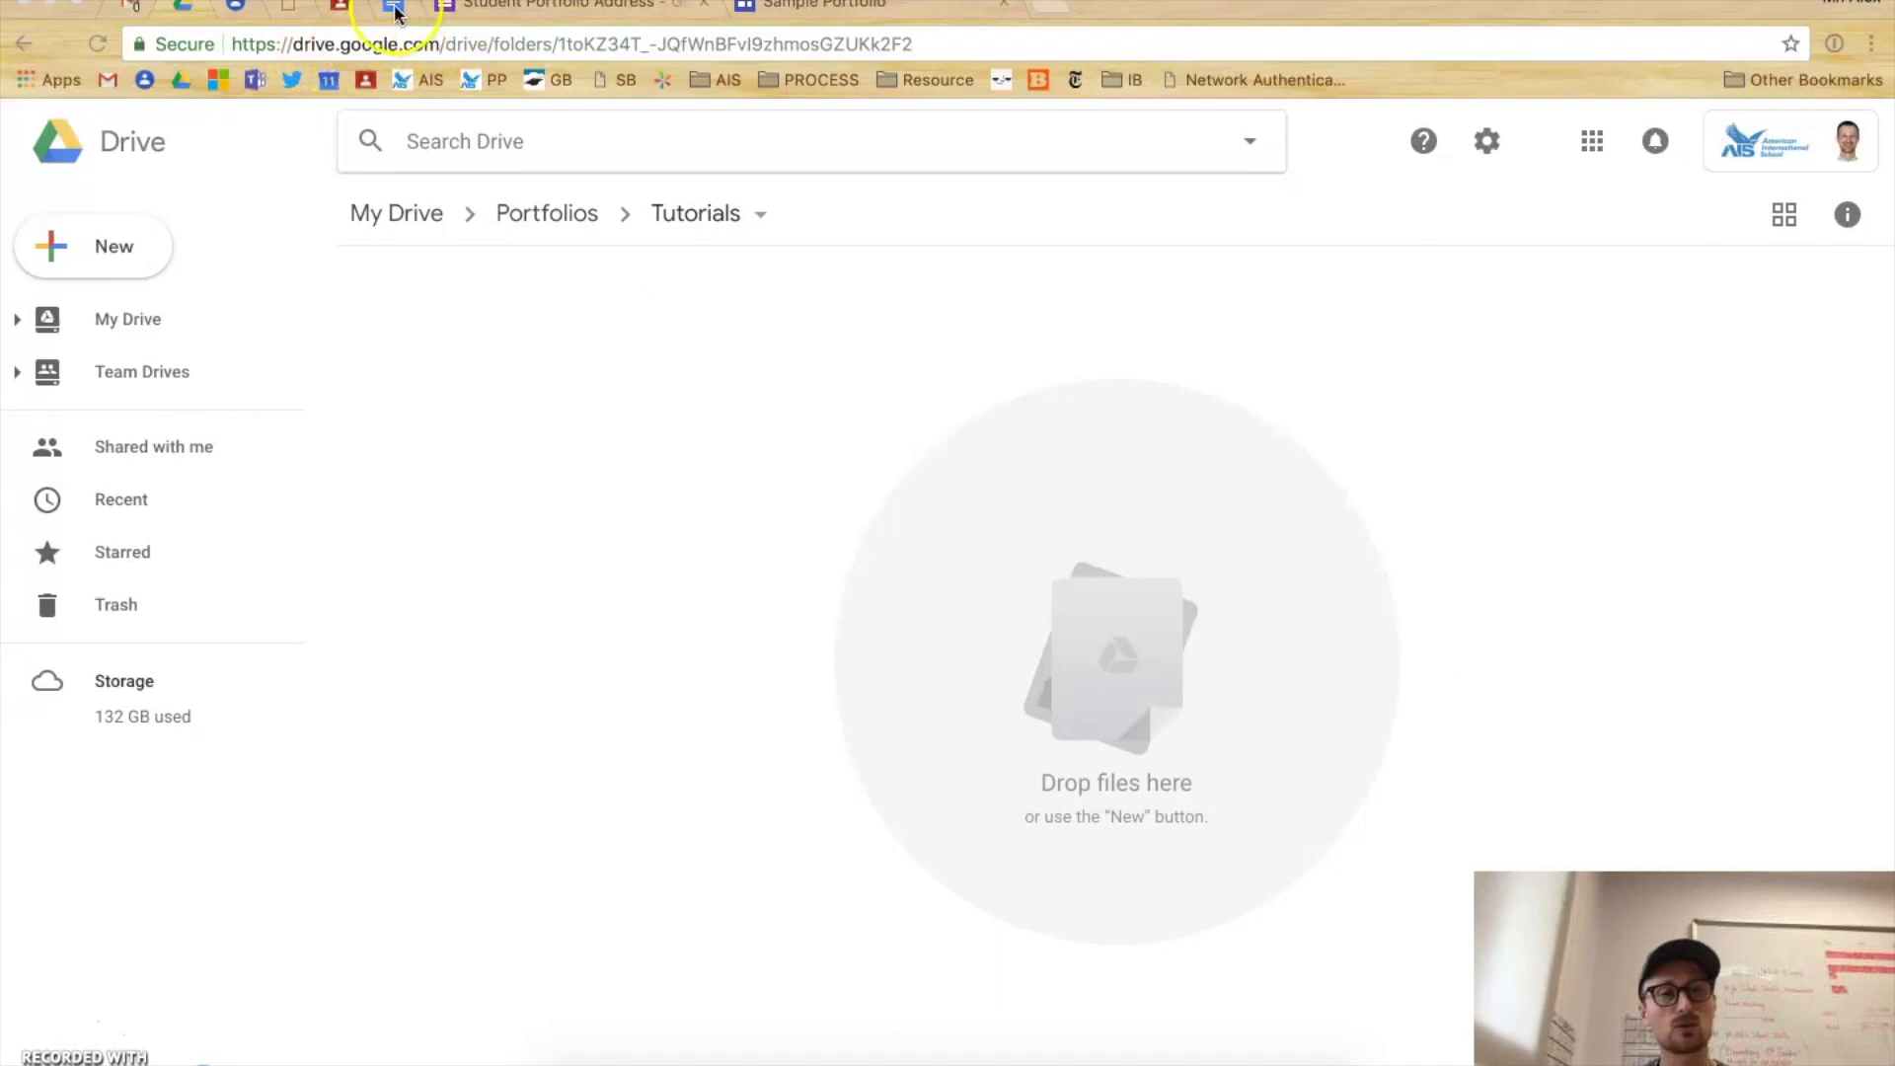
# - Create a new blank Google Sites site, 'Untitled Site', in the Tutorials folder
pyautogui.click(114, 245)
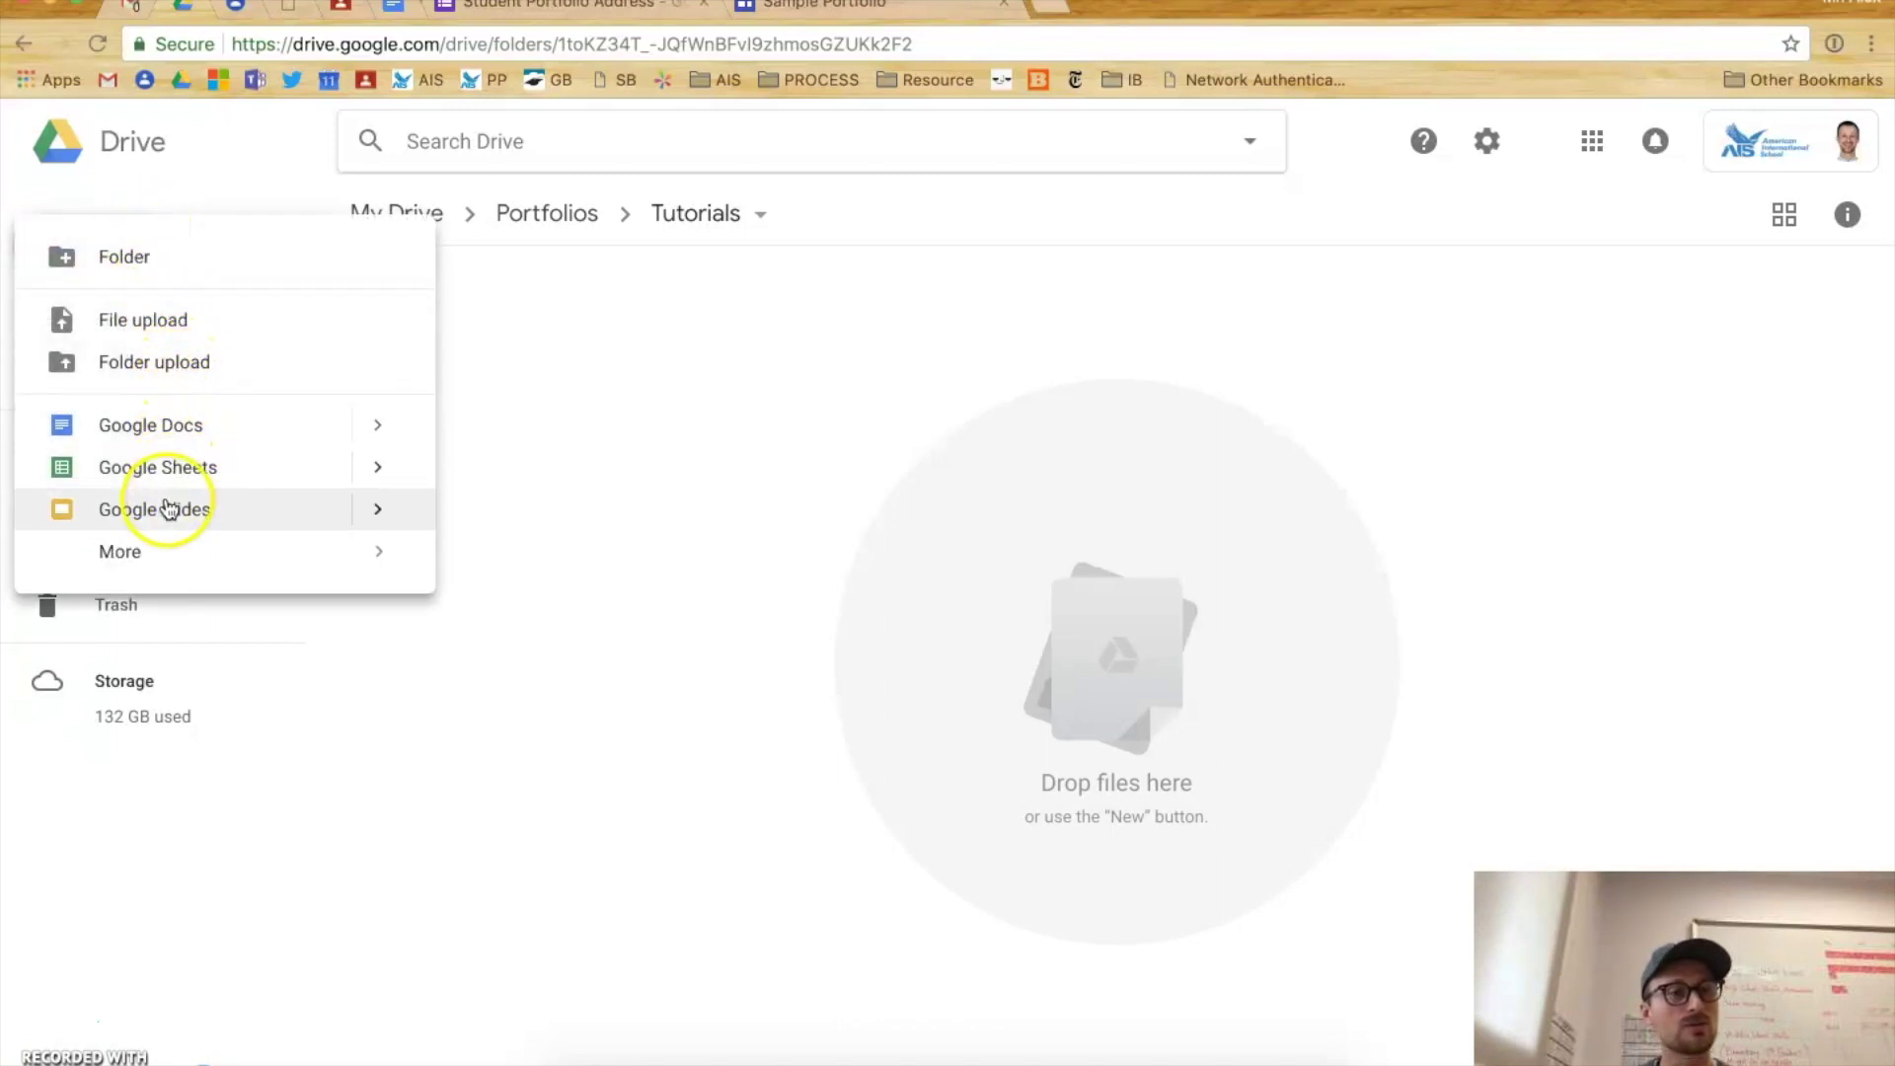
pyautogui.moveTo(148, 550)
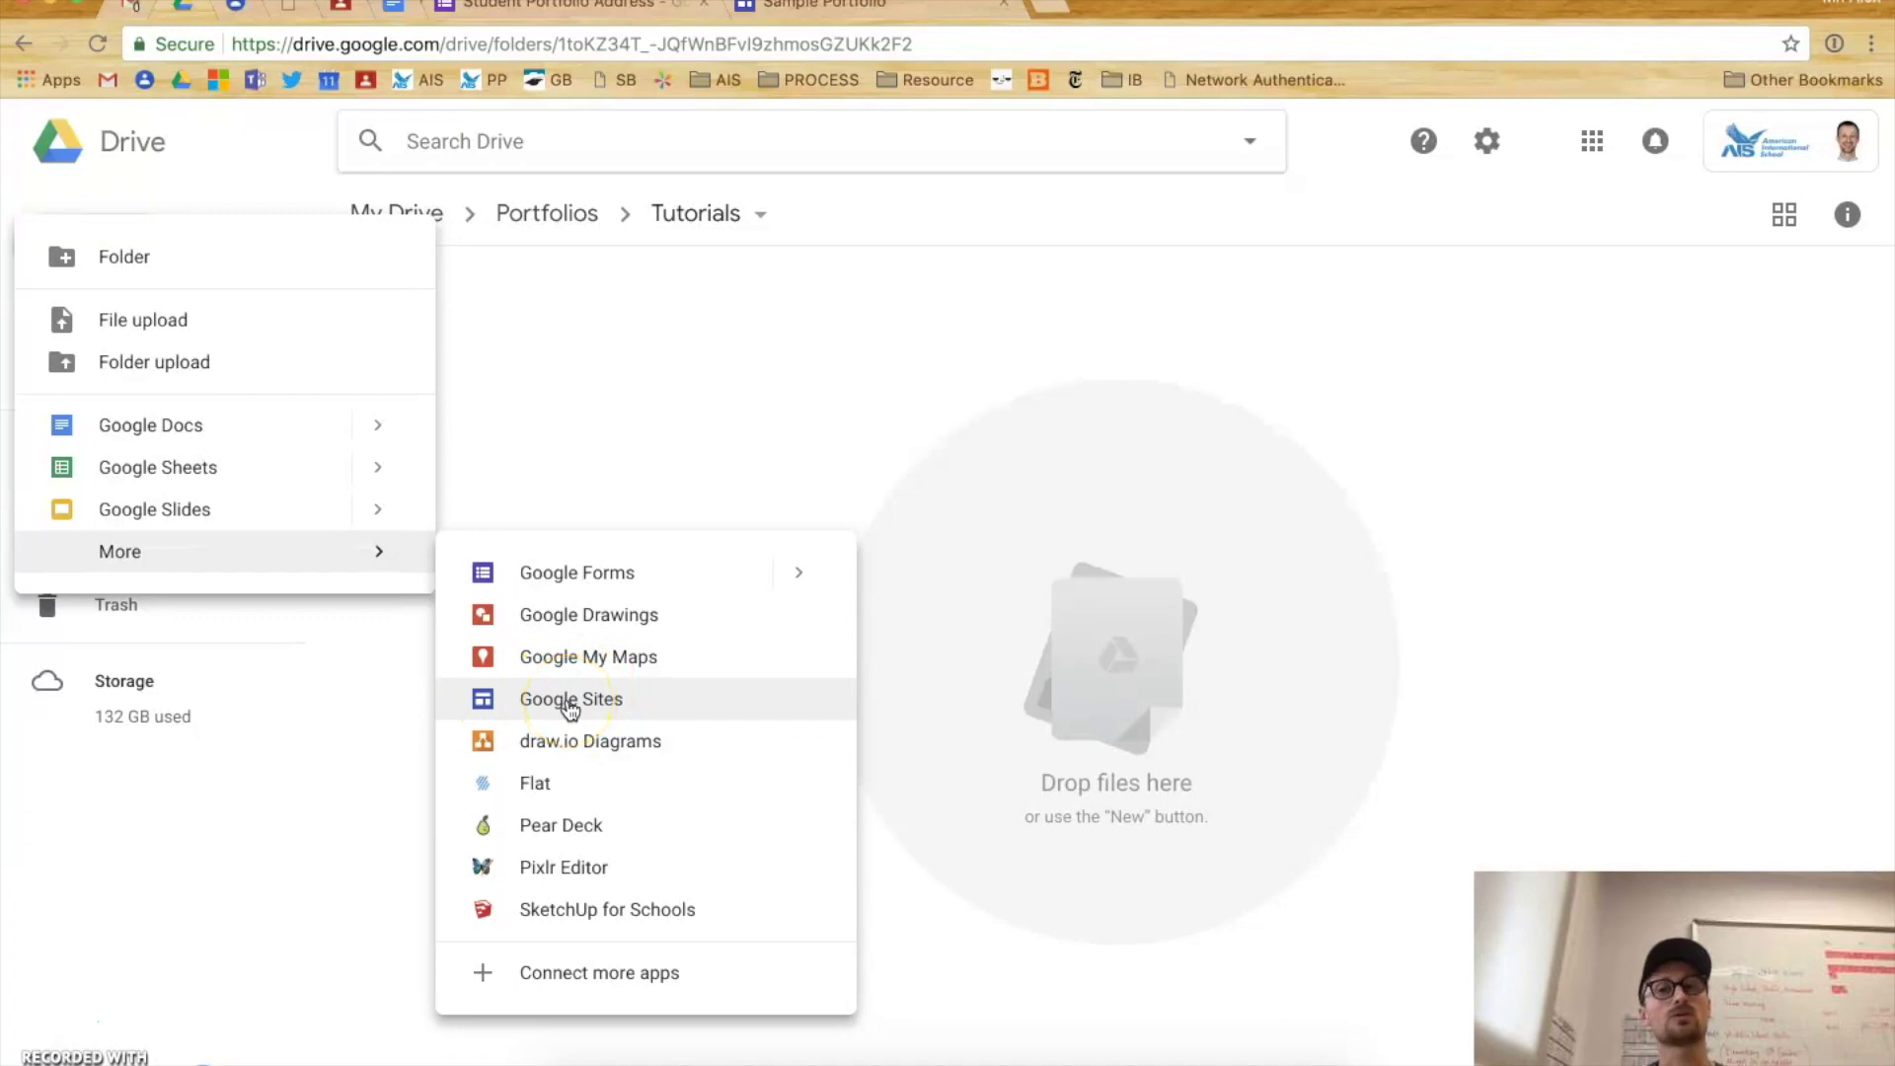
pyautogui.click(599, 703)
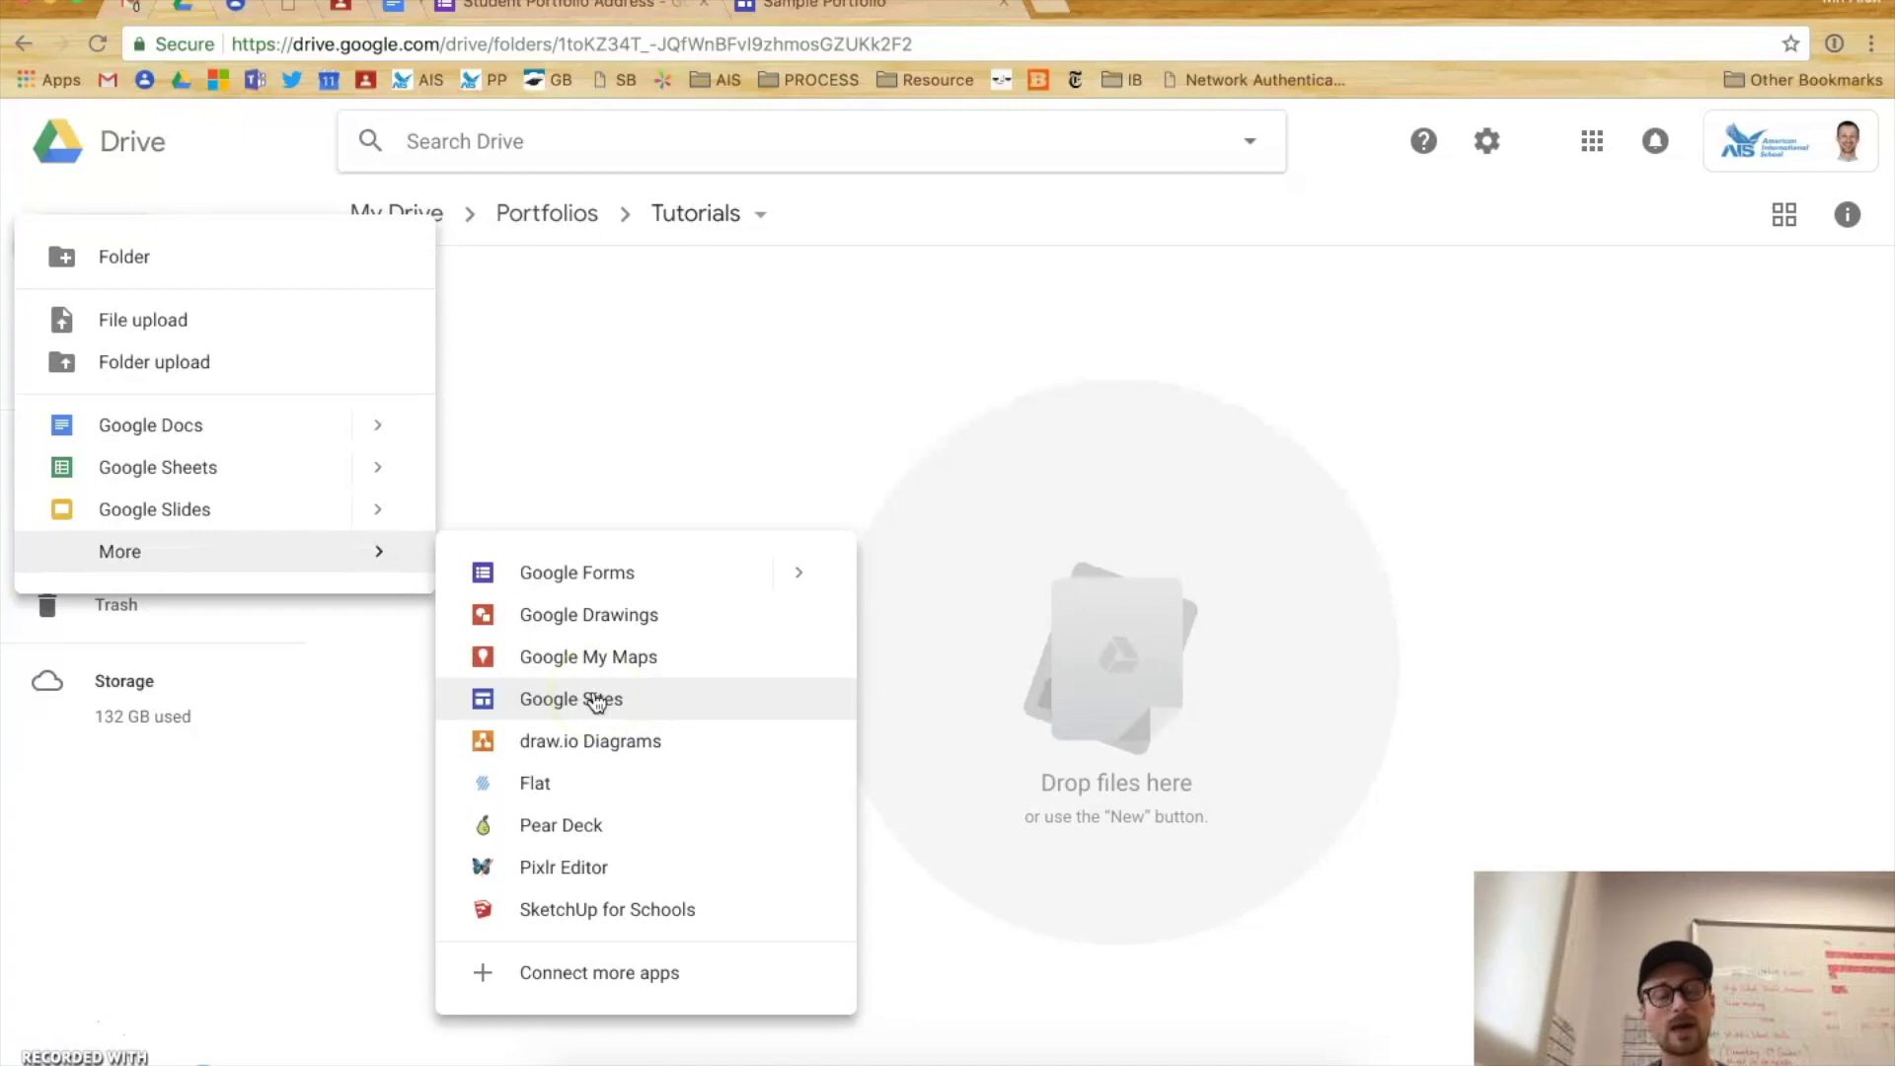
pyautogui.click(653, 700)
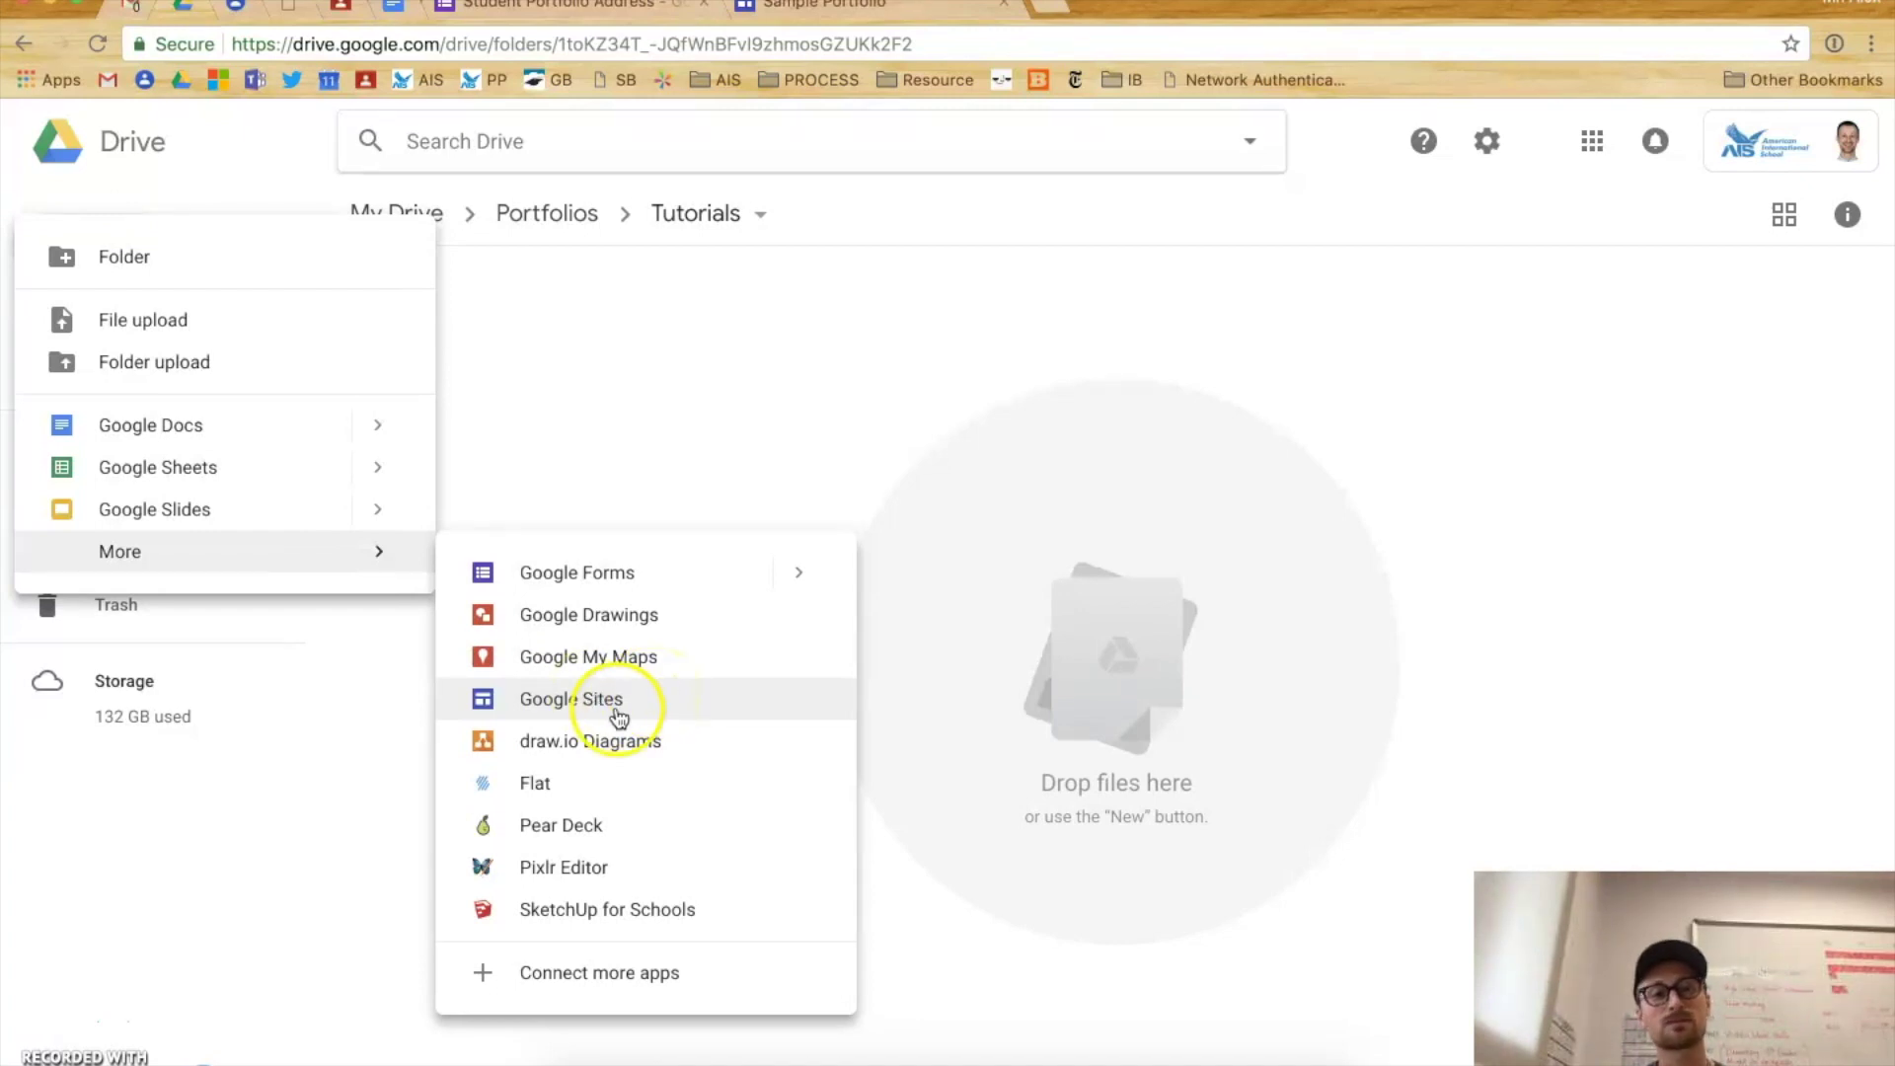
pyautogui.click(622, 704)
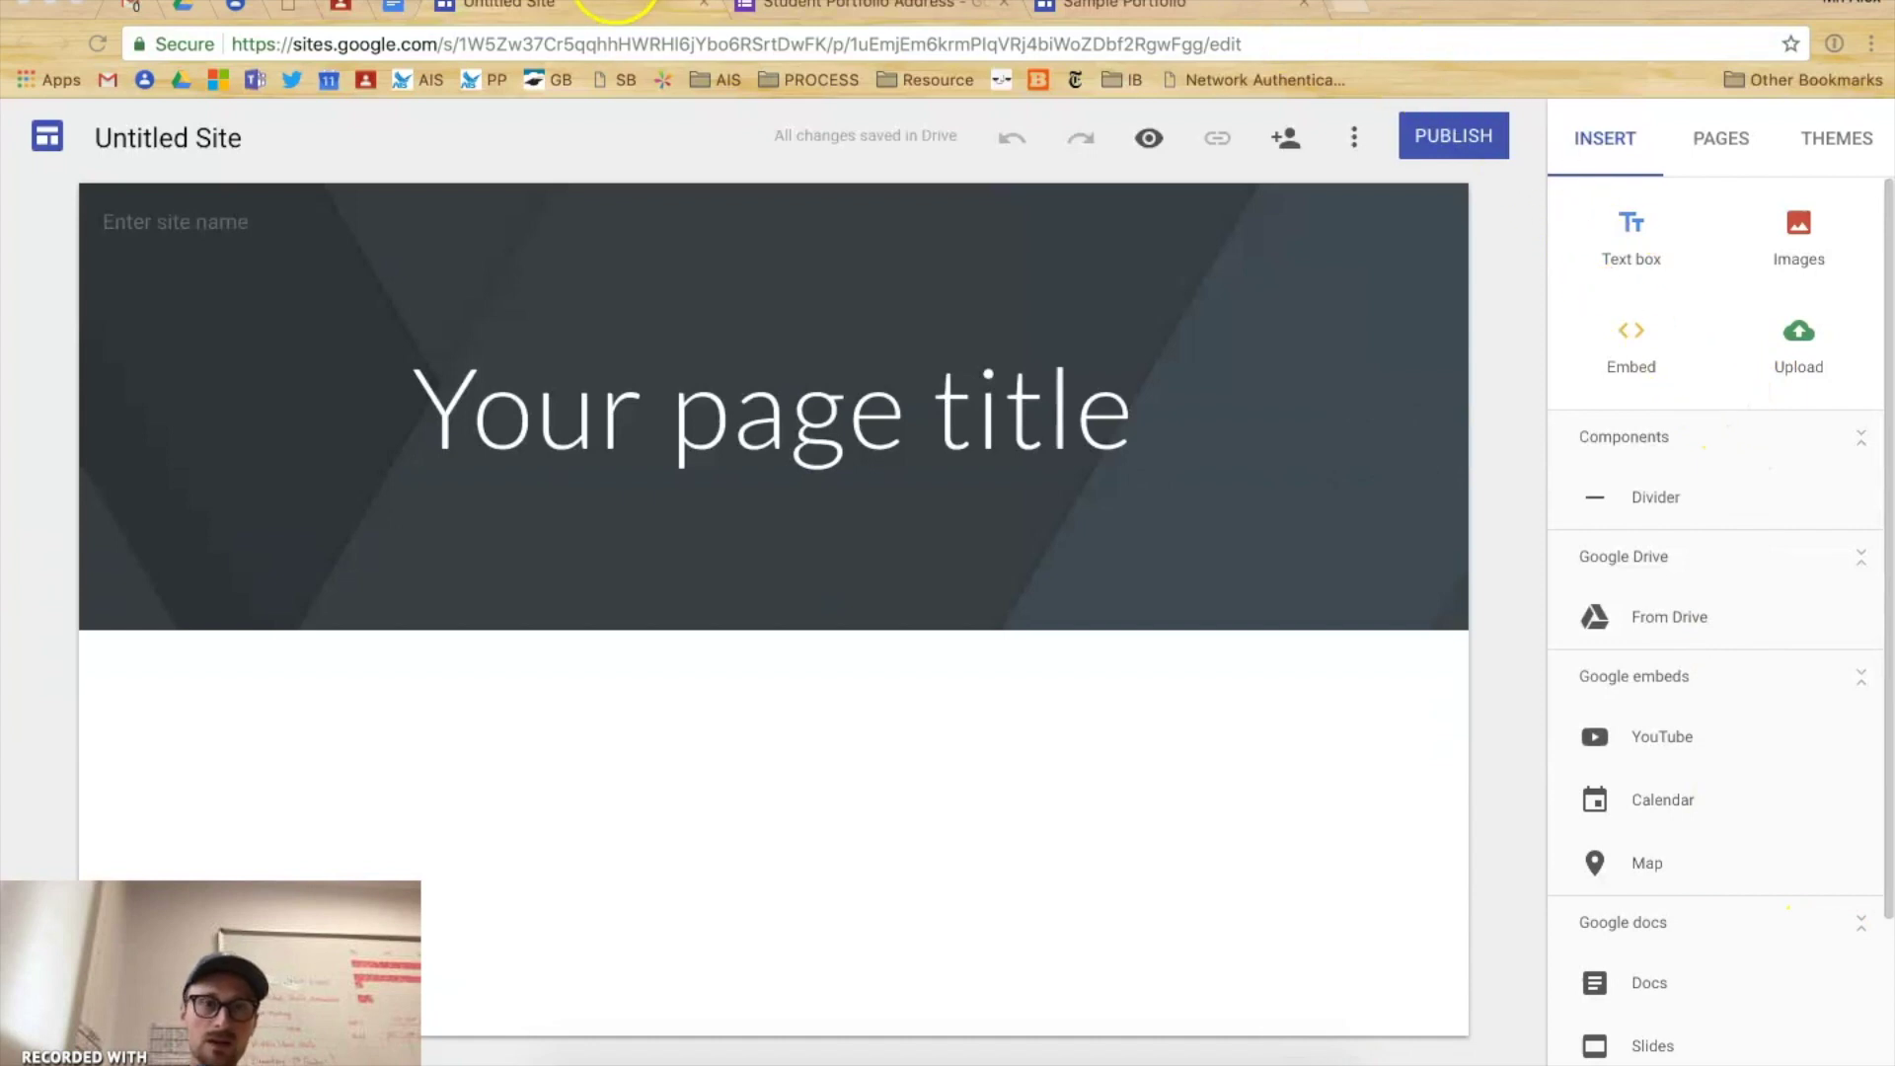
# - Switch to the browser tab showing the Sample Student Portfolio site editor
pyautogui.click(1094, 6)
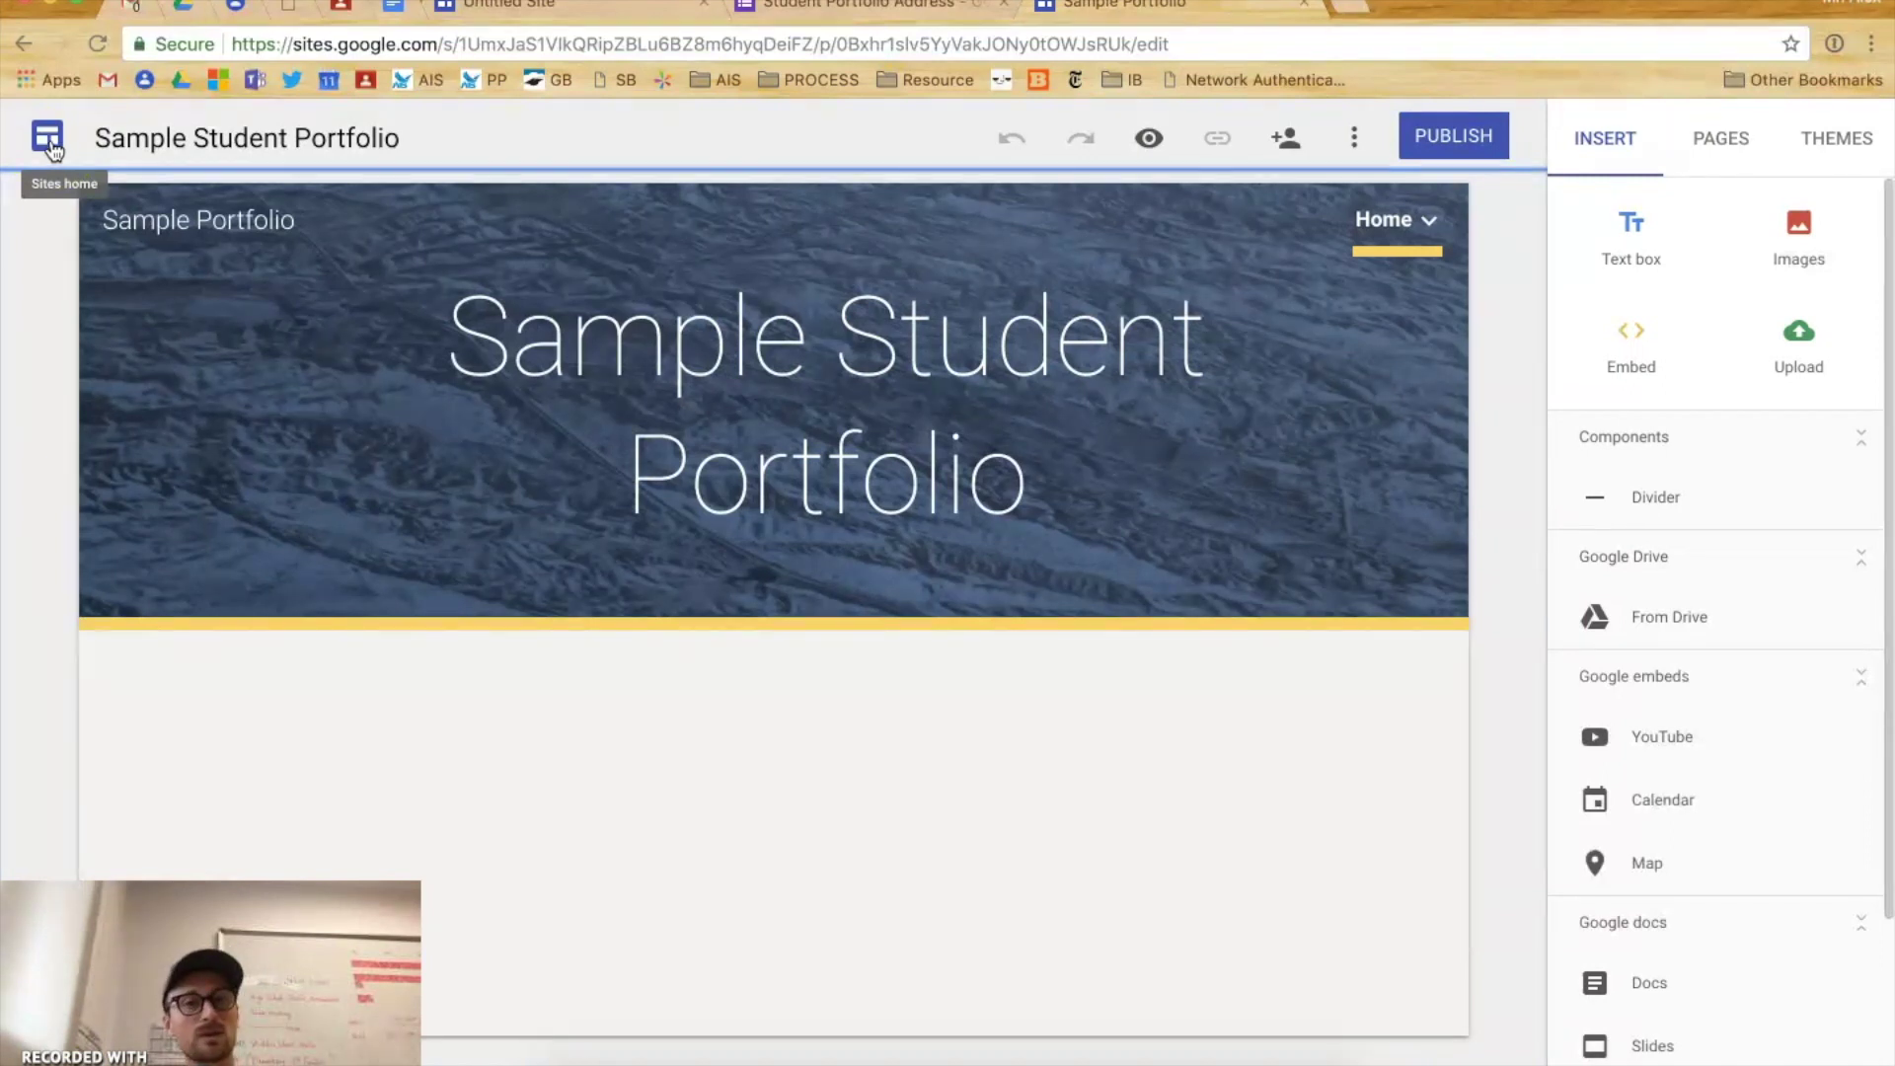
# - Select the site name 'Sample Student Portfolio' and bring up the site's More options menu
pyautogui.click(169, 135)
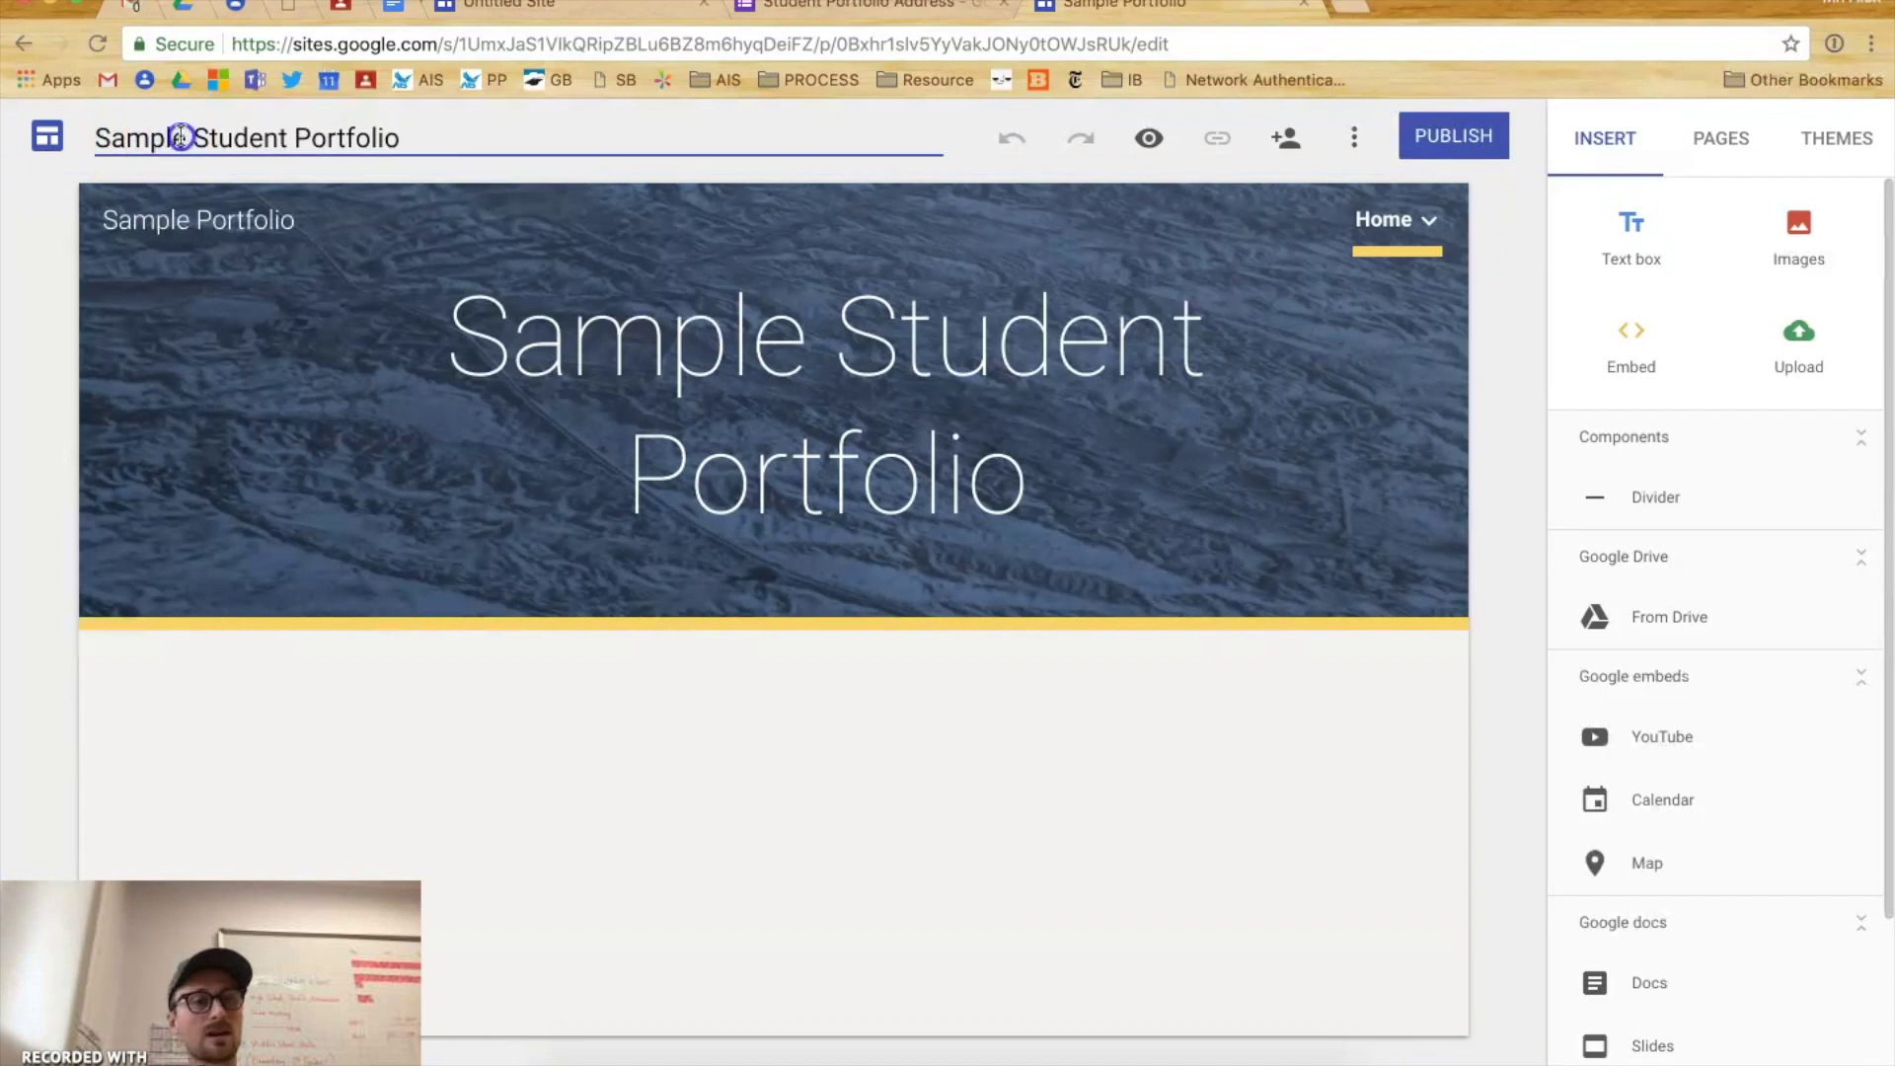
pyautogui.tripleClick(180, 136)
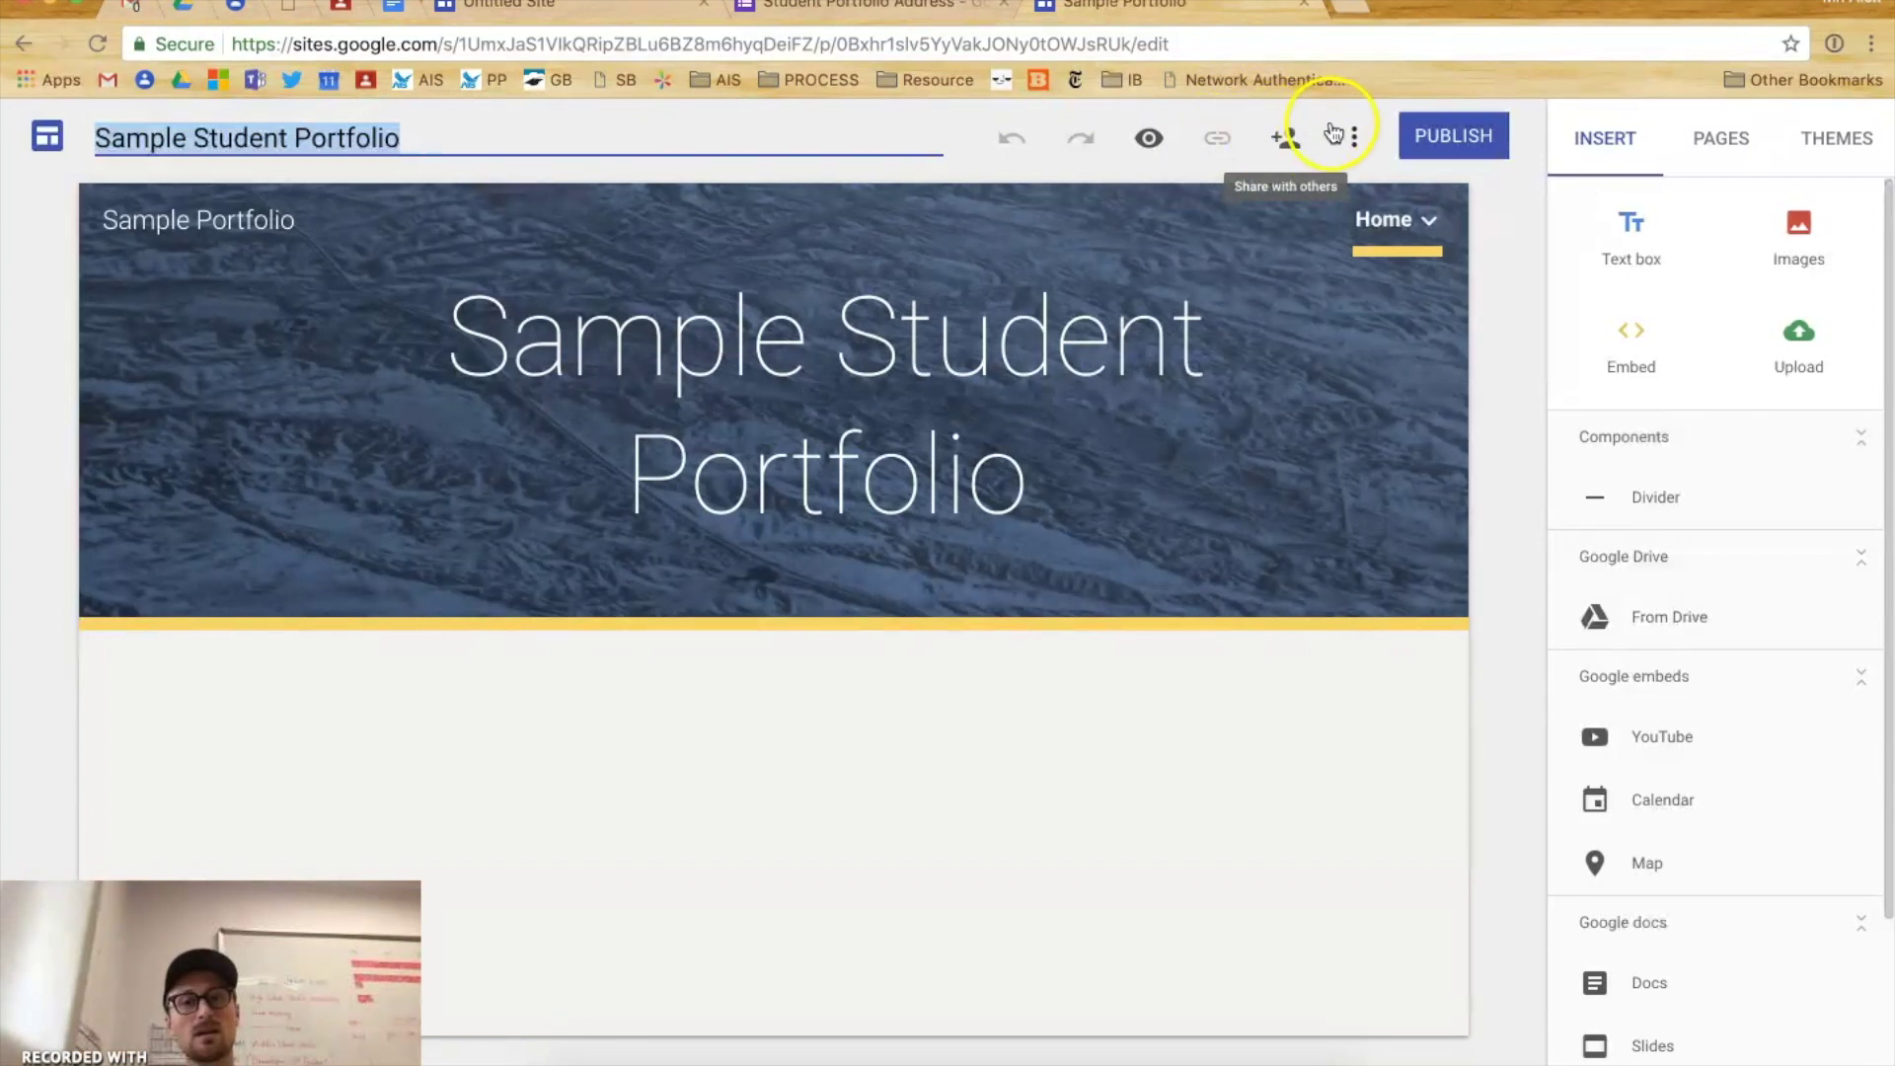
pyautogui.click(1358, 140)
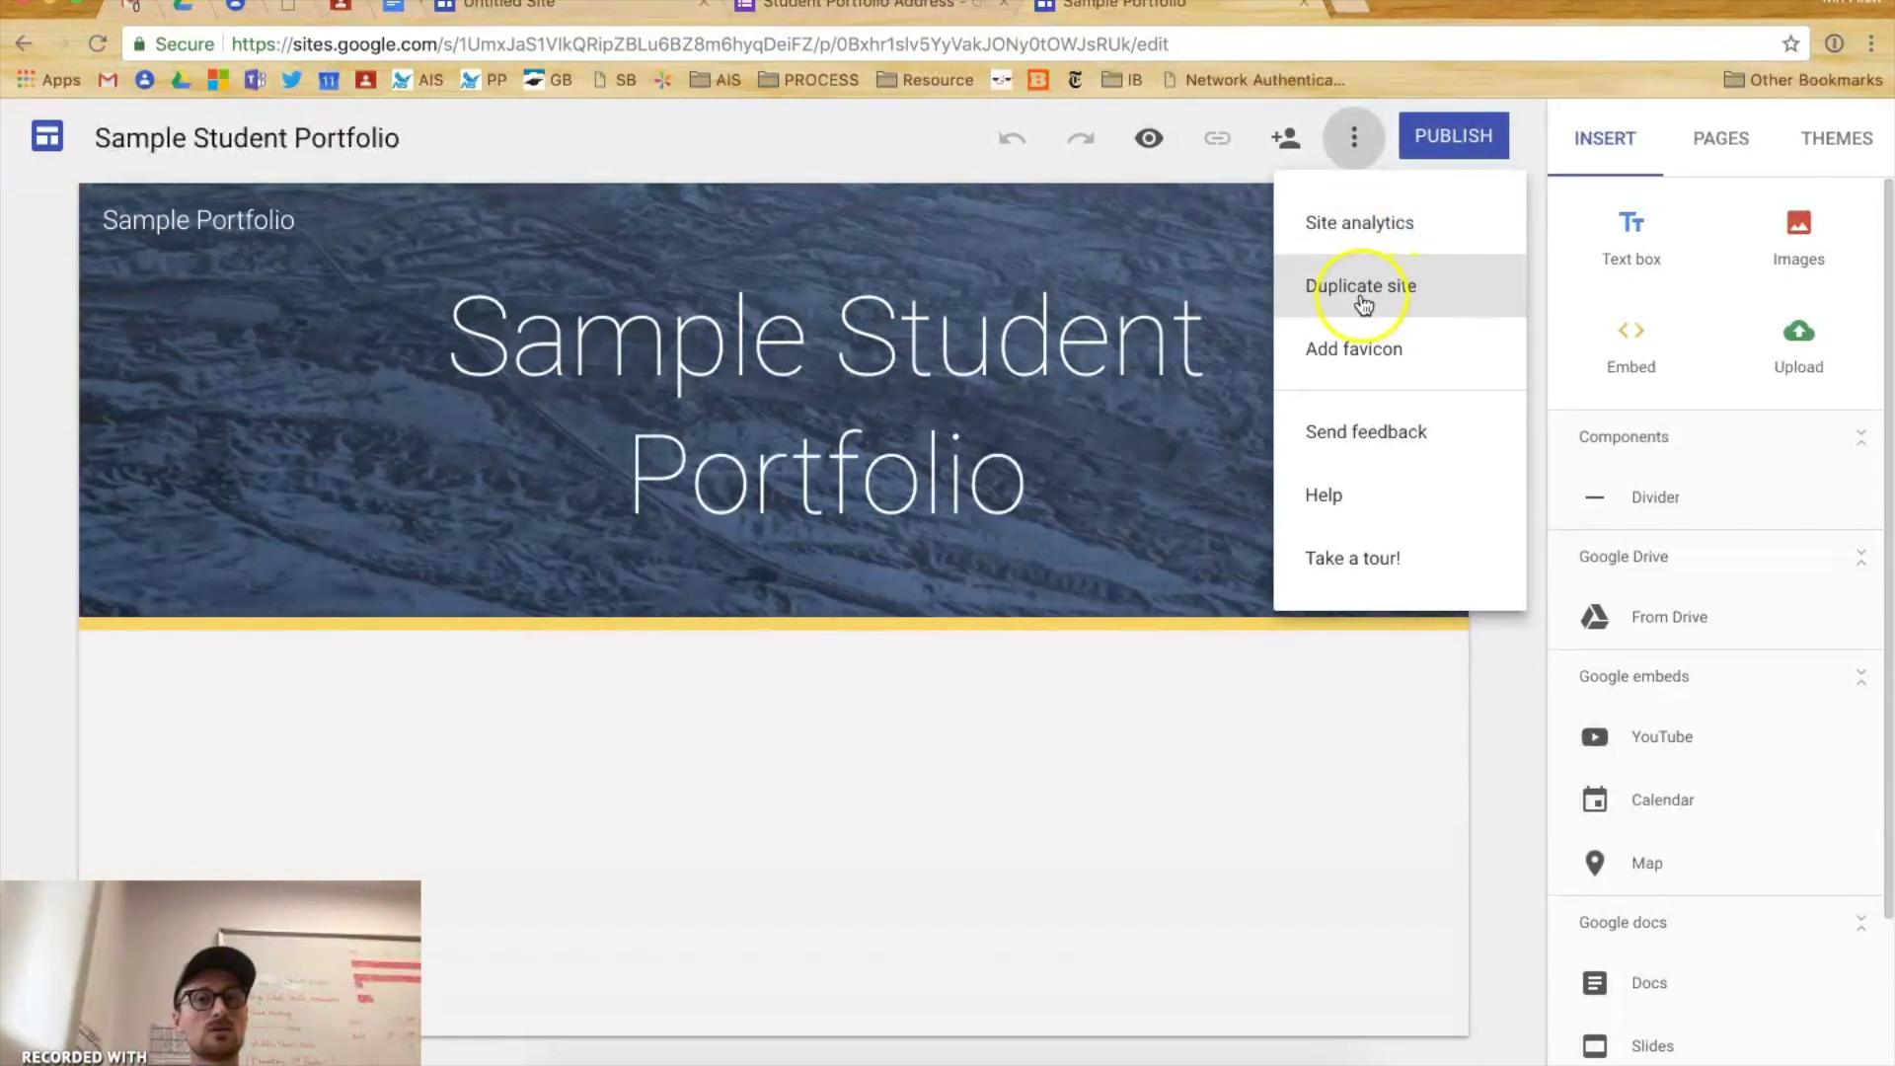
# - Look over the More menu options, then dismiss the menu back to the Home page editor
pyautogui.click(1440, 307)
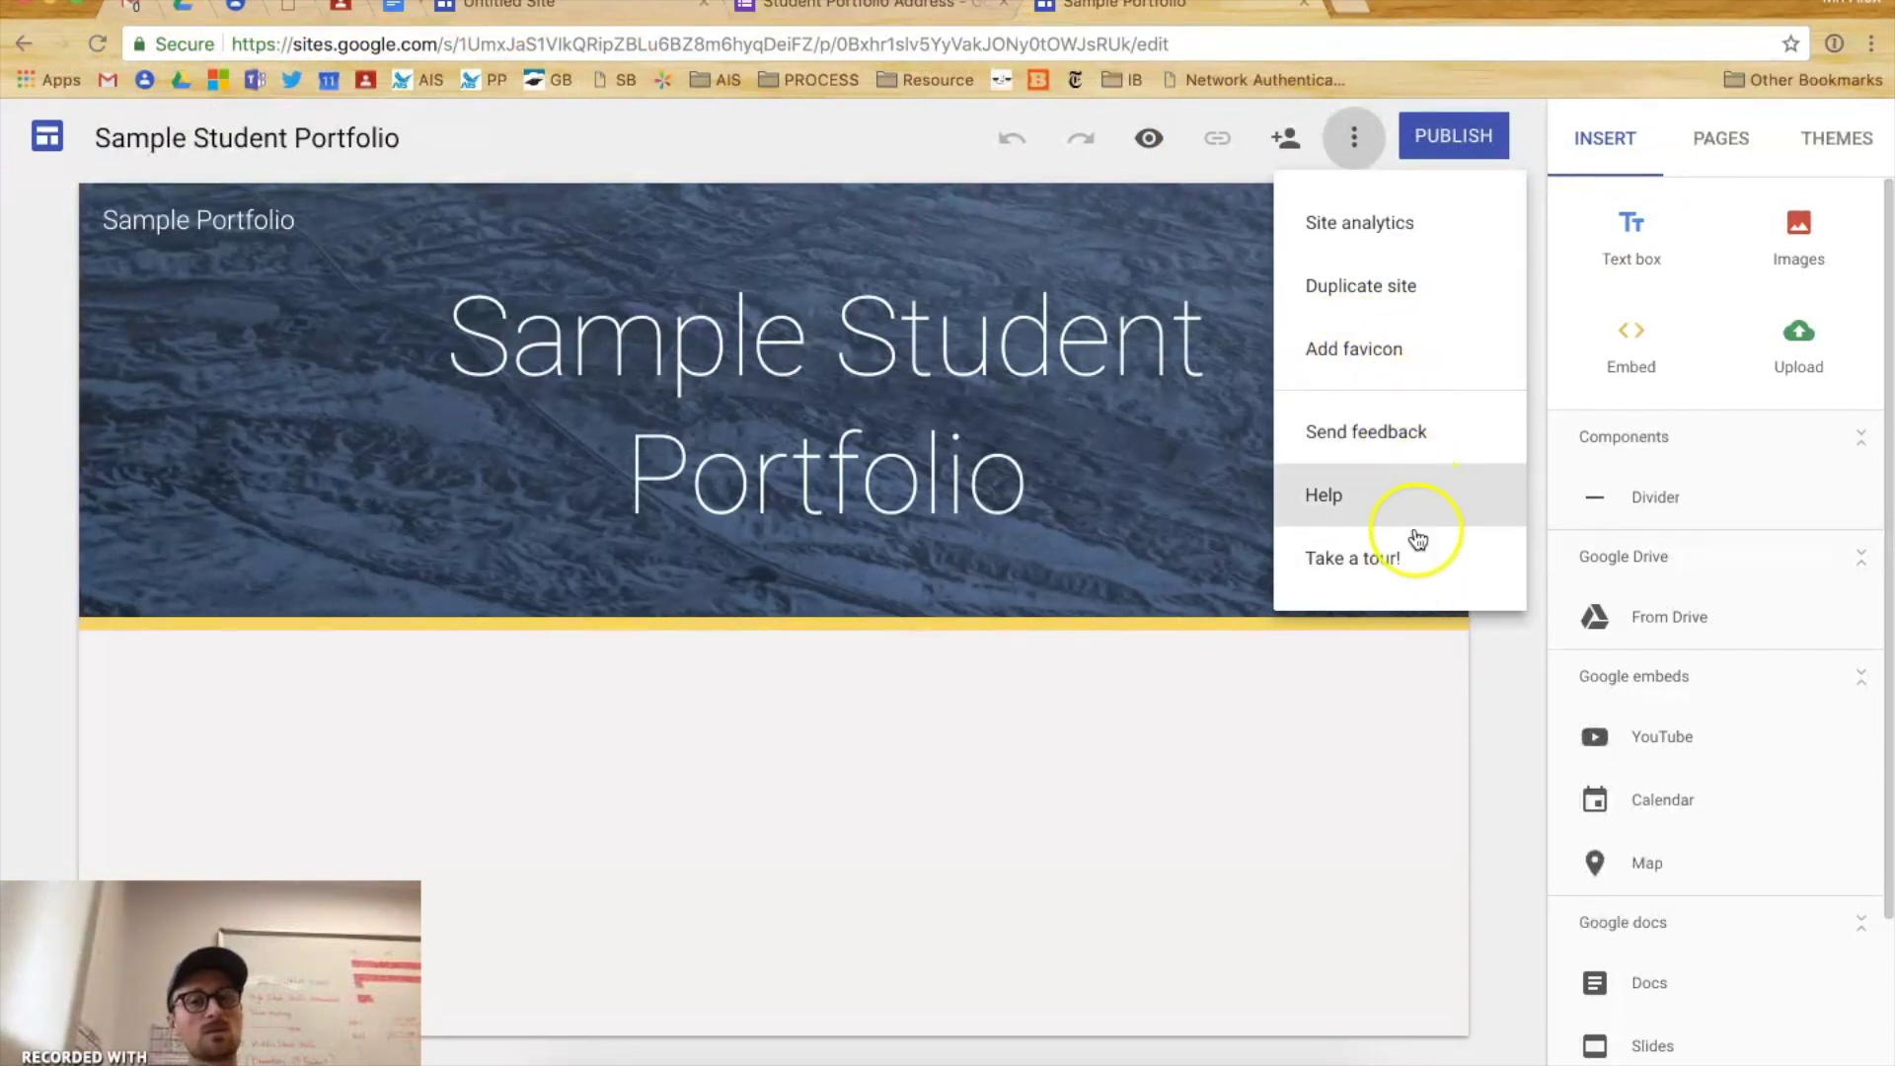
pyautogui.click(1423, 456)
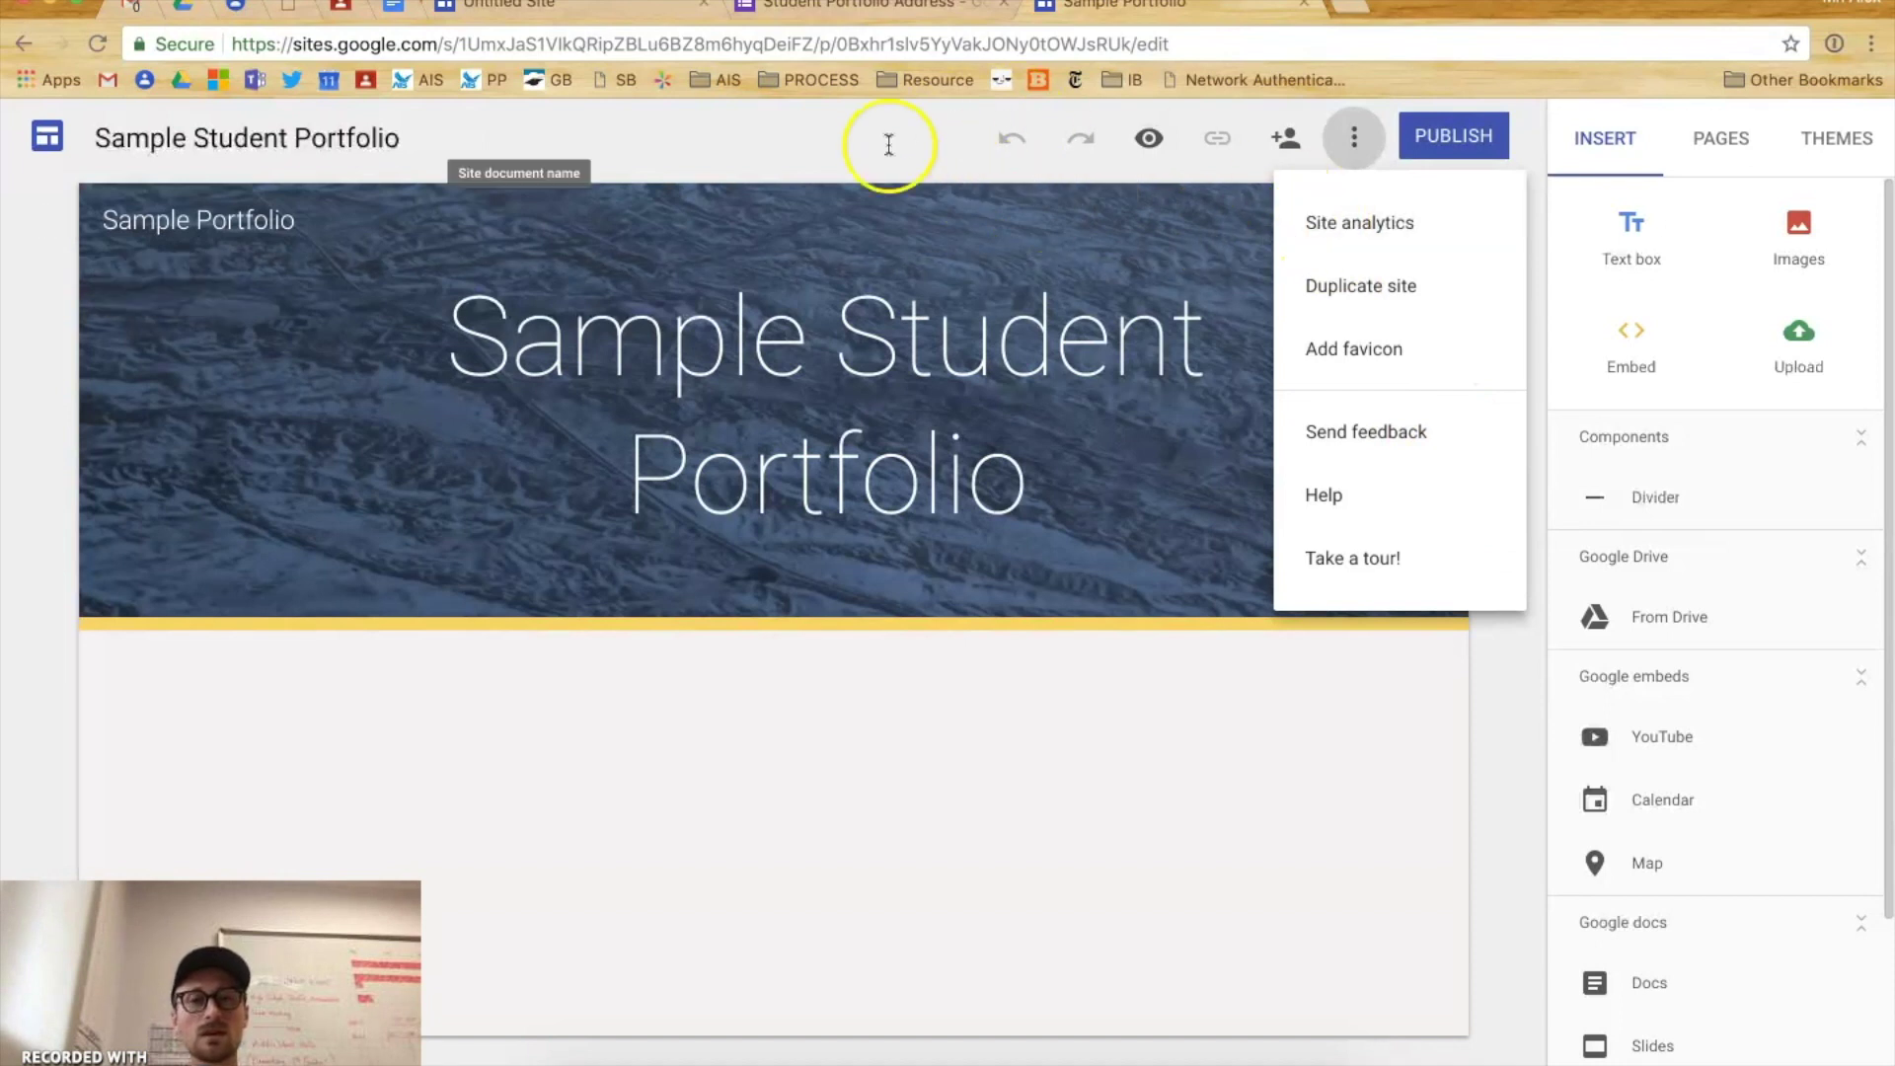
pyautogui.click(924, 128)
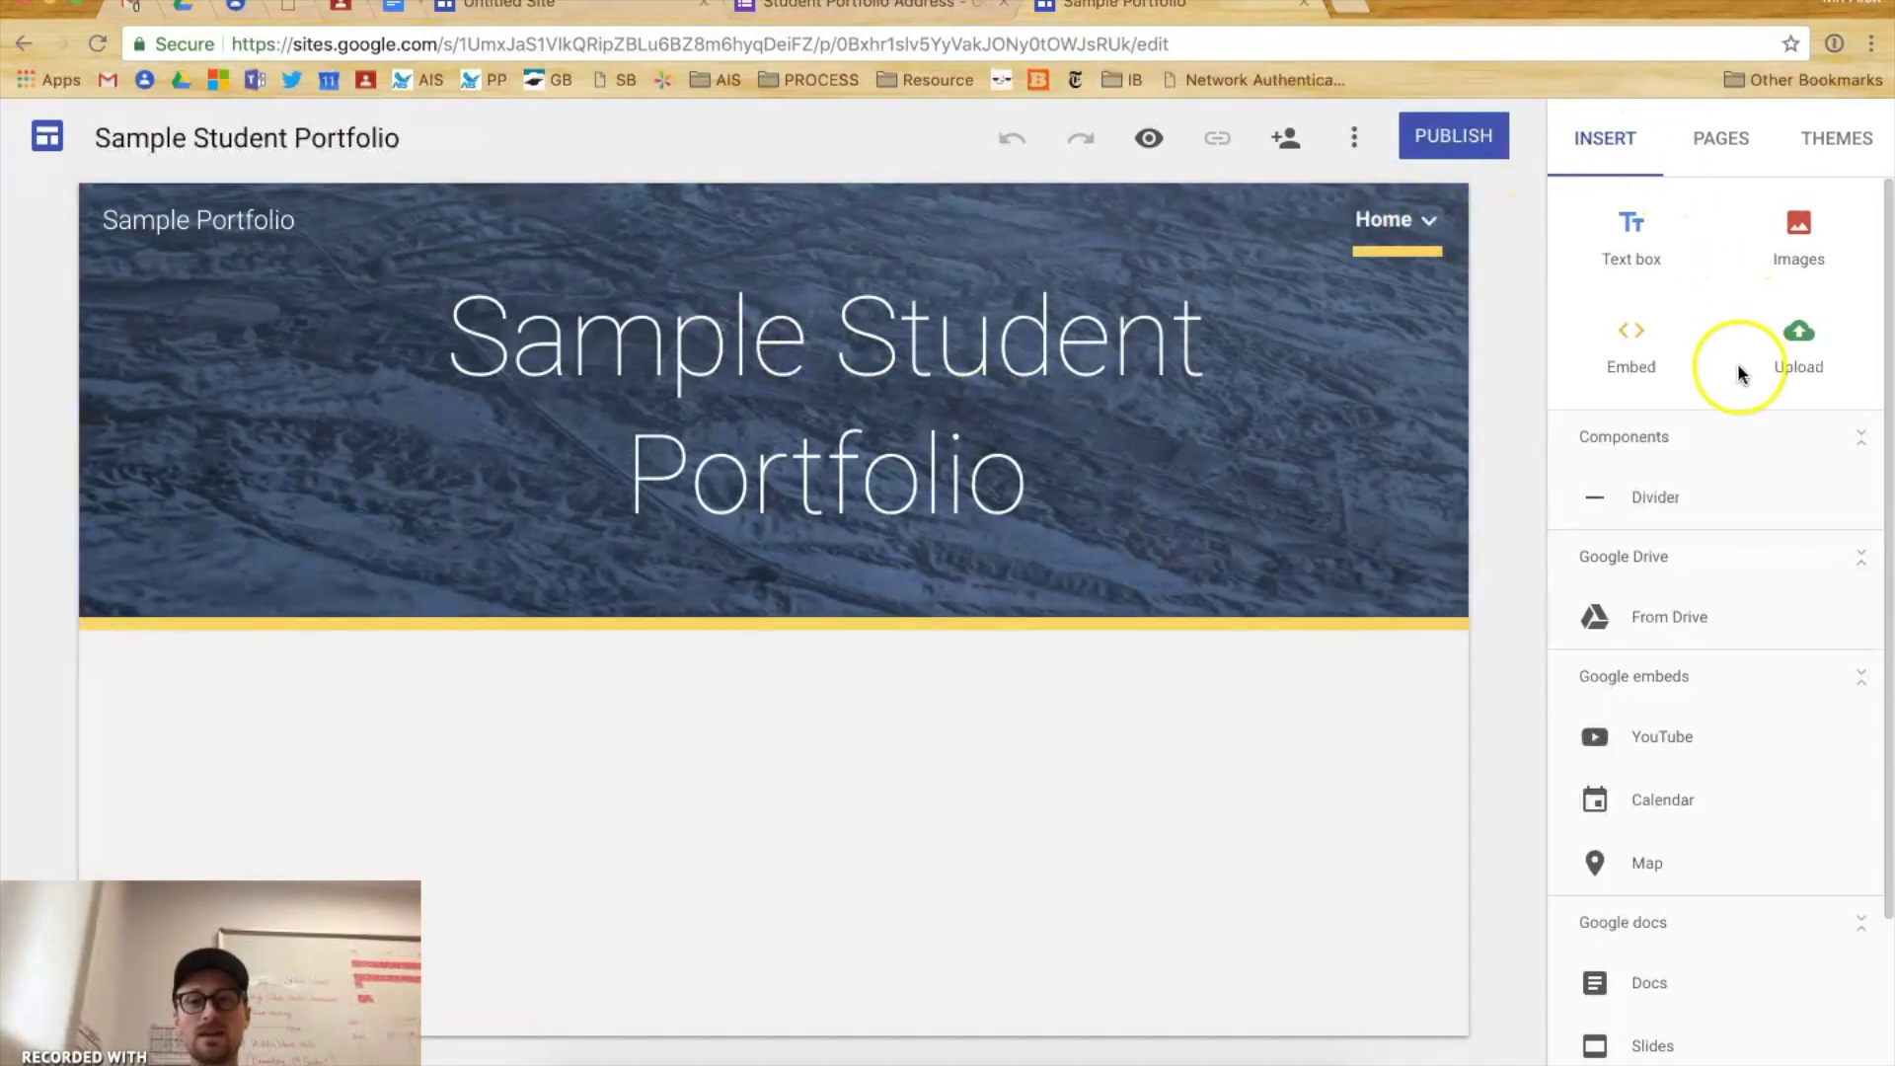
# - Preview the Impression, Level, Vision and Diplomat themes, then apply the Aristotle theme
pyautogui.scroll(-2, 1737, 651)
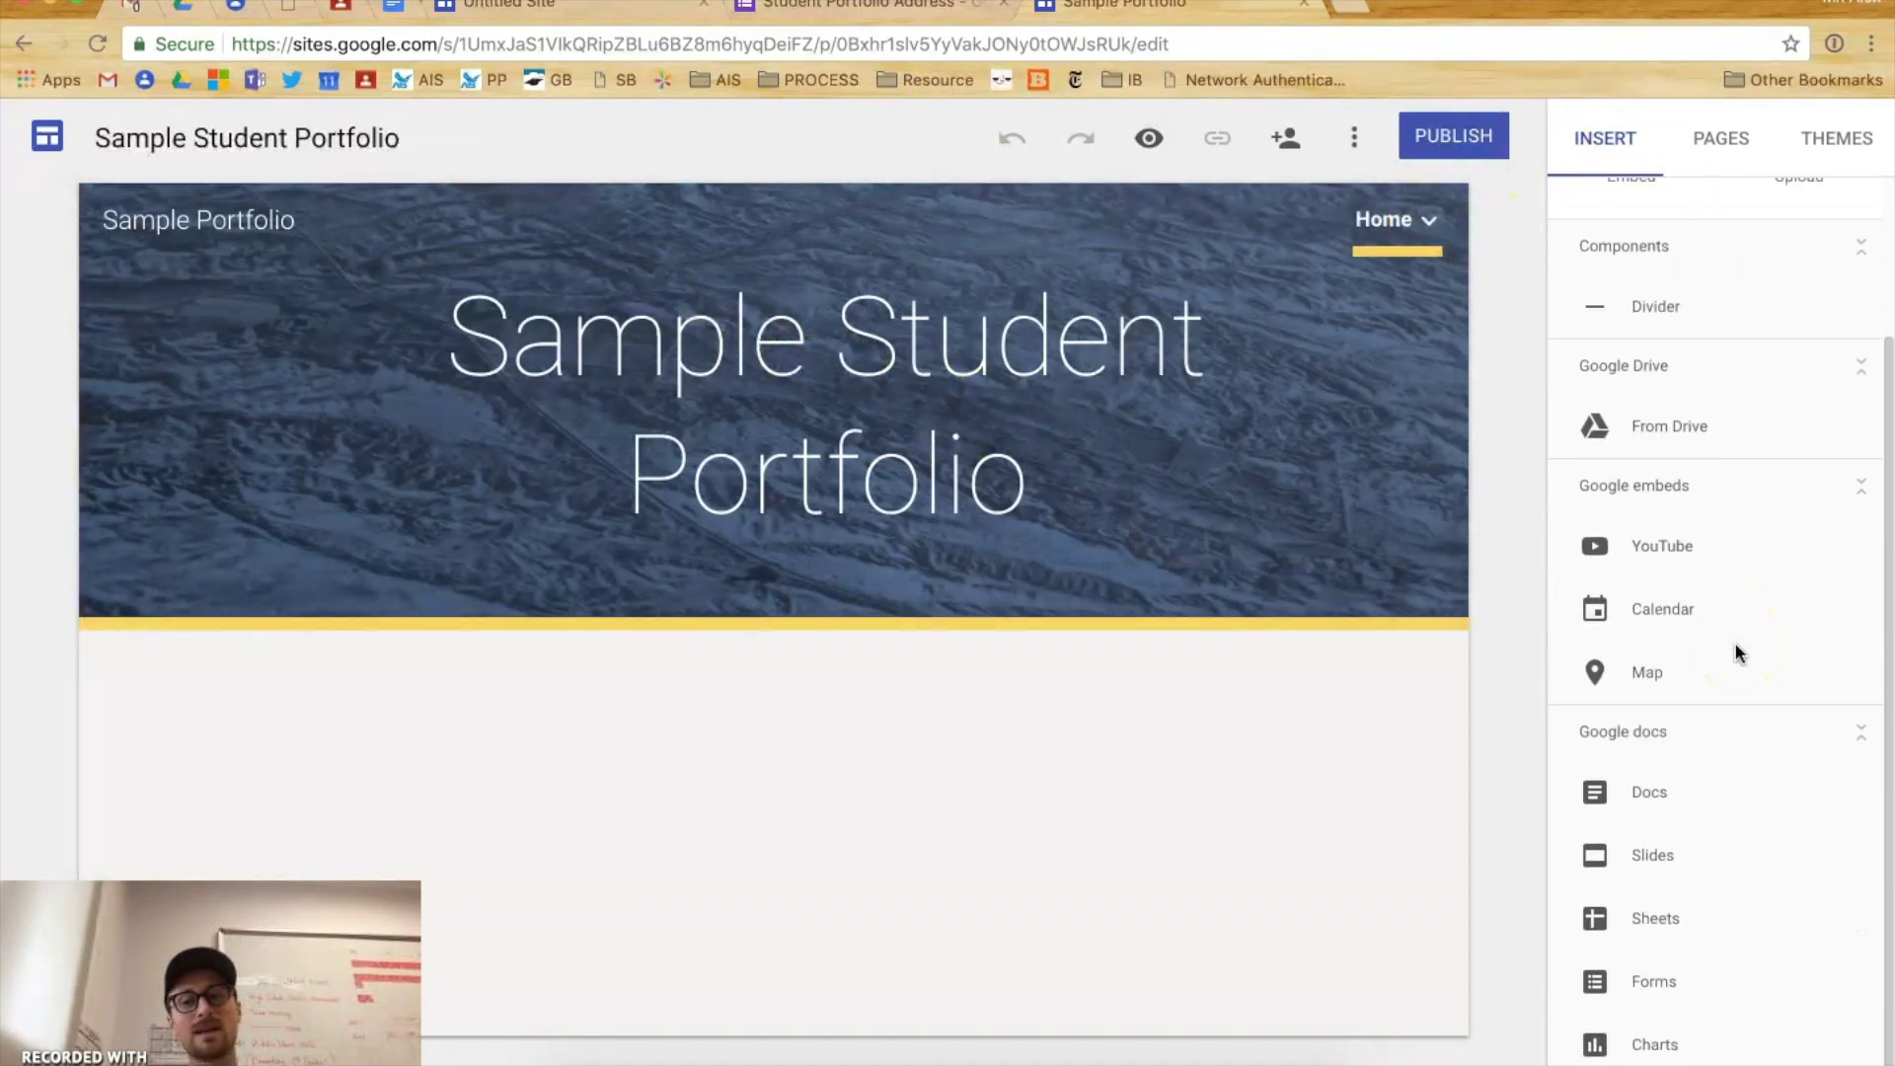
pyautogui.scroll(2, 1739, 654)
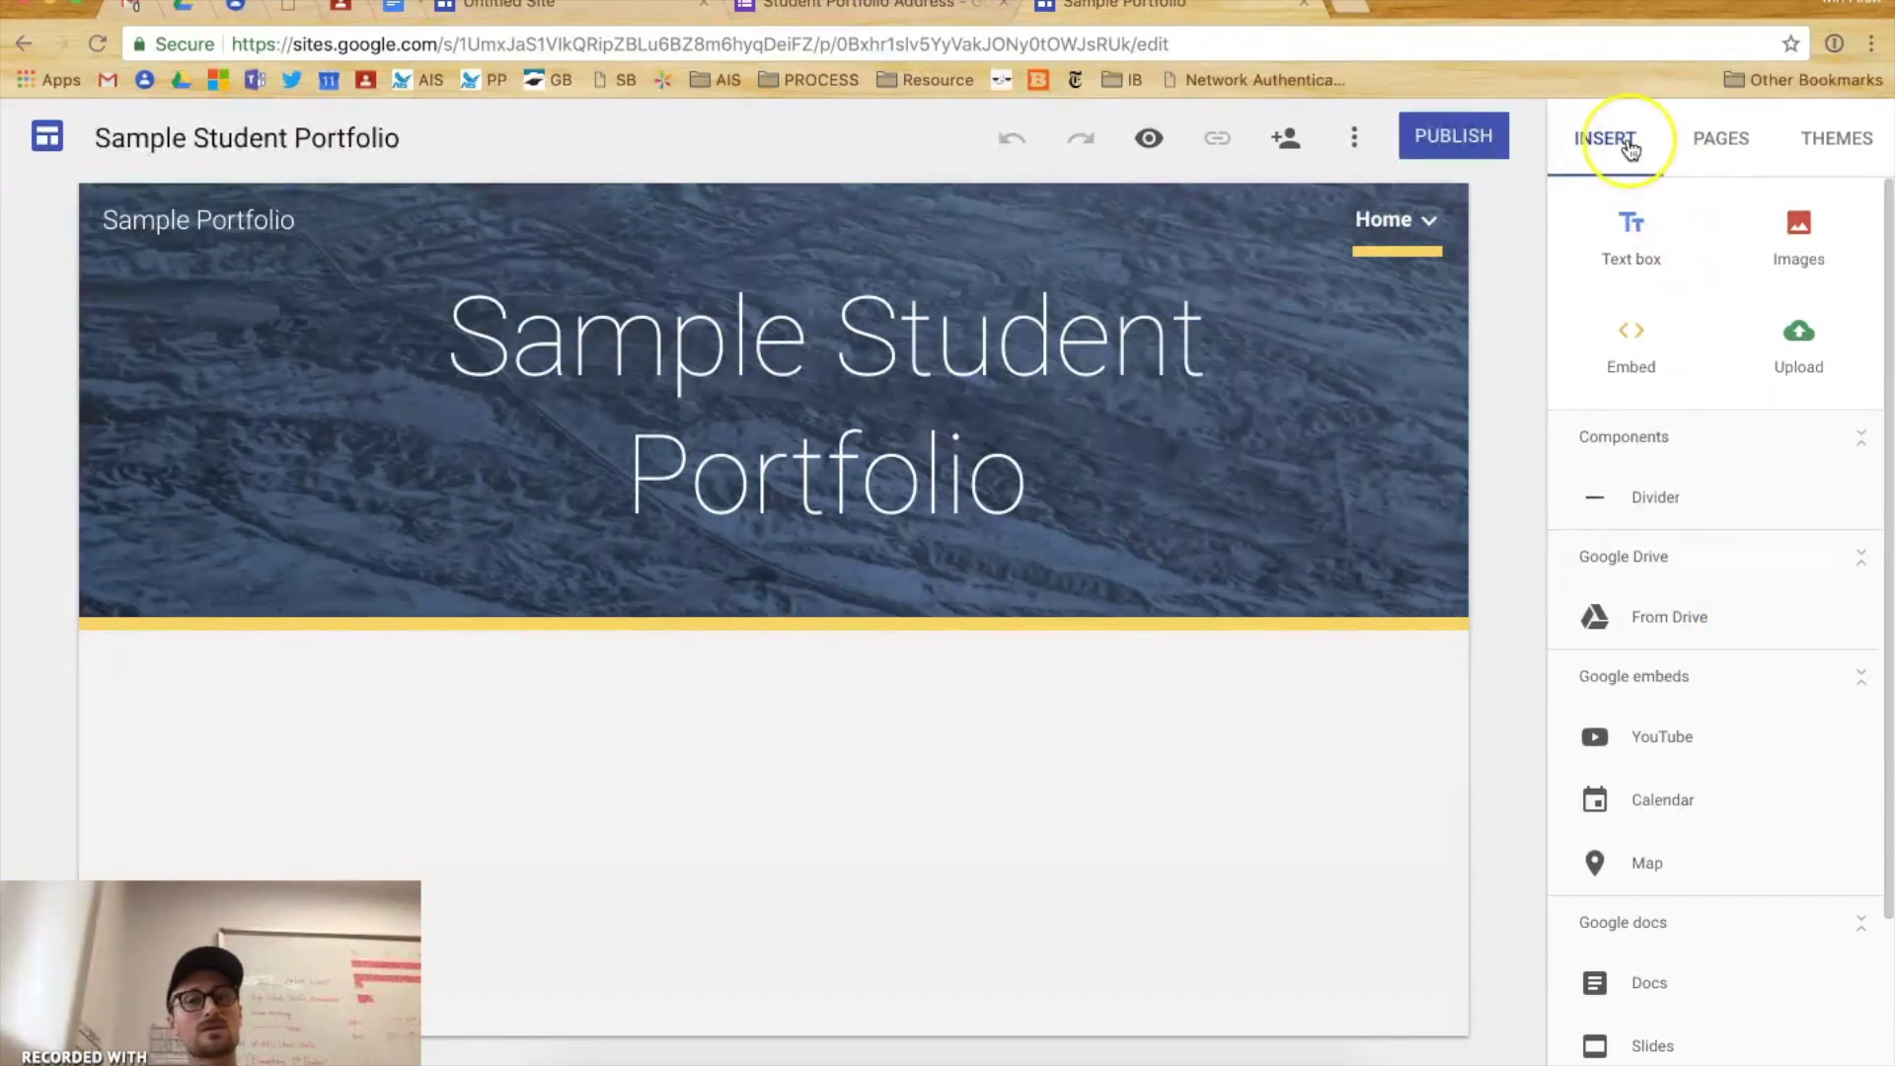
pyautogui.click(1690, 141)
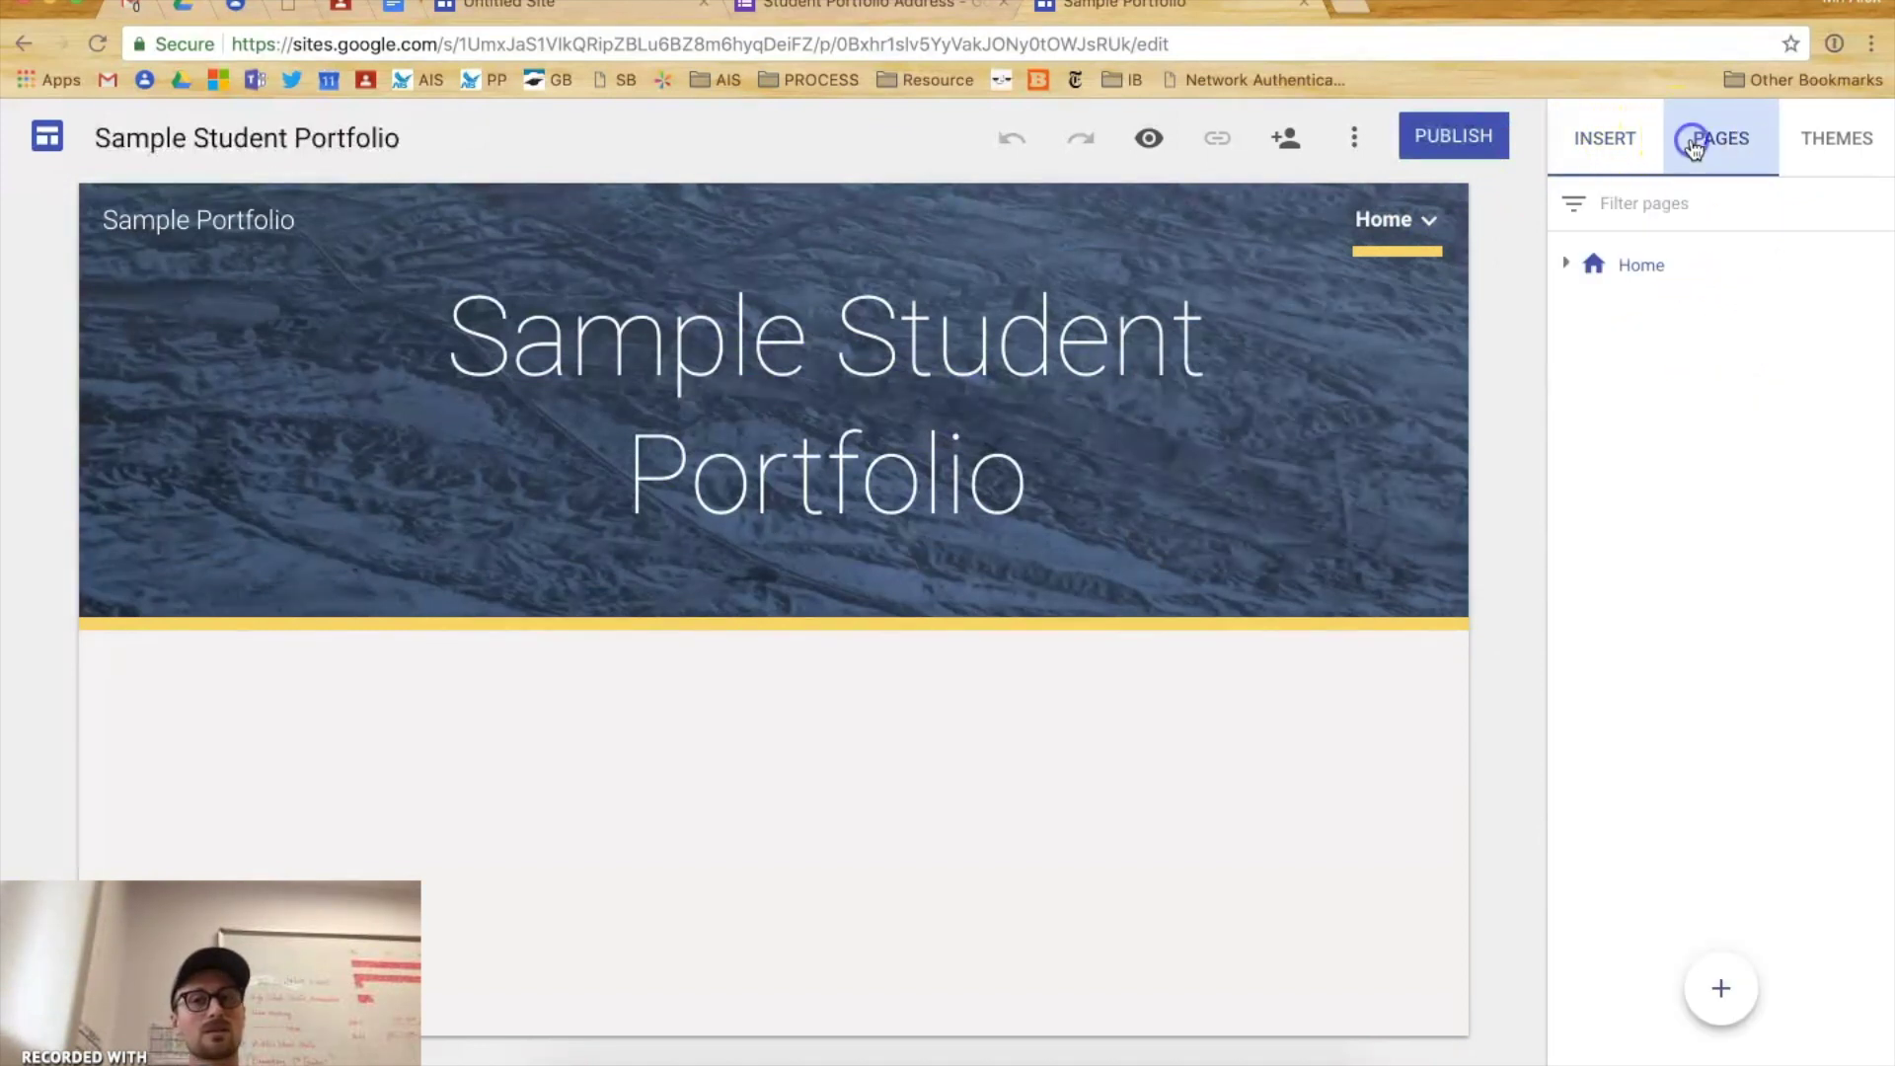
pyautogui.click(1810, 144)
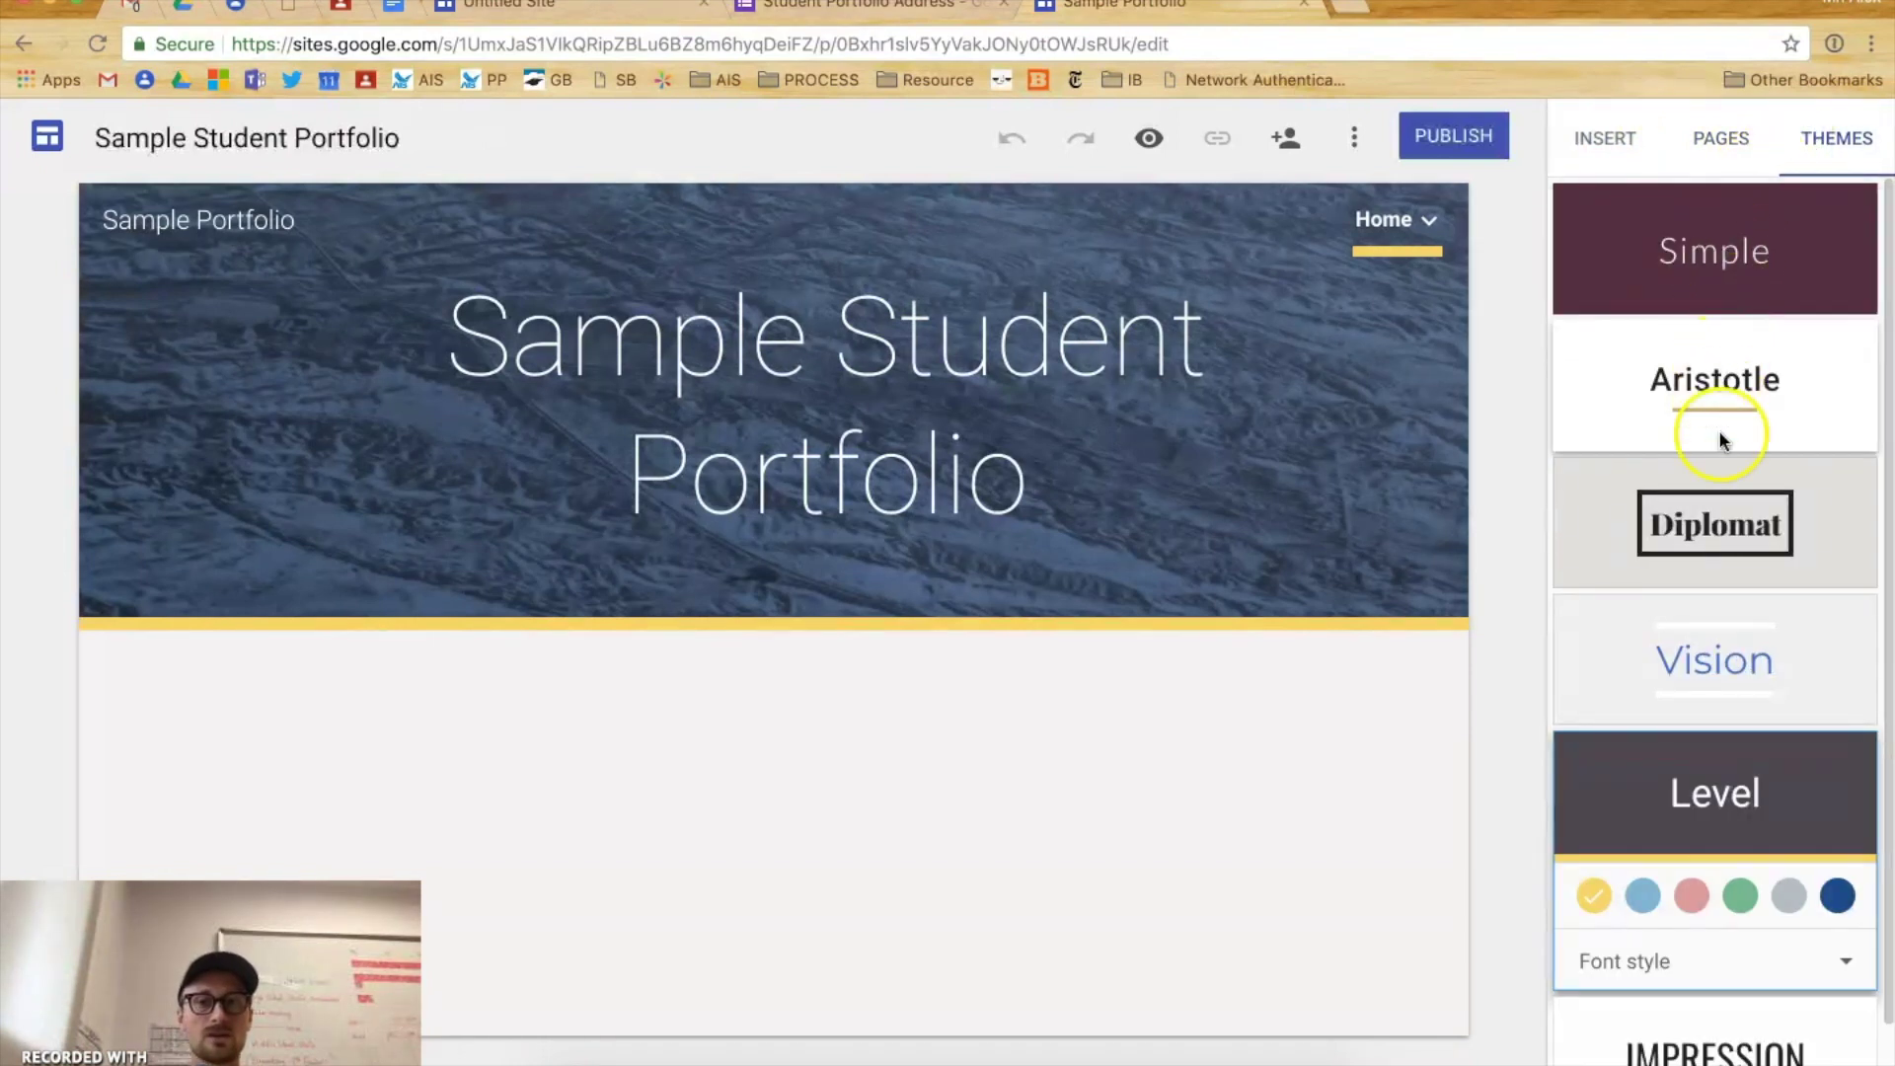
pyautogui.scroll(-1, 1722, 646)
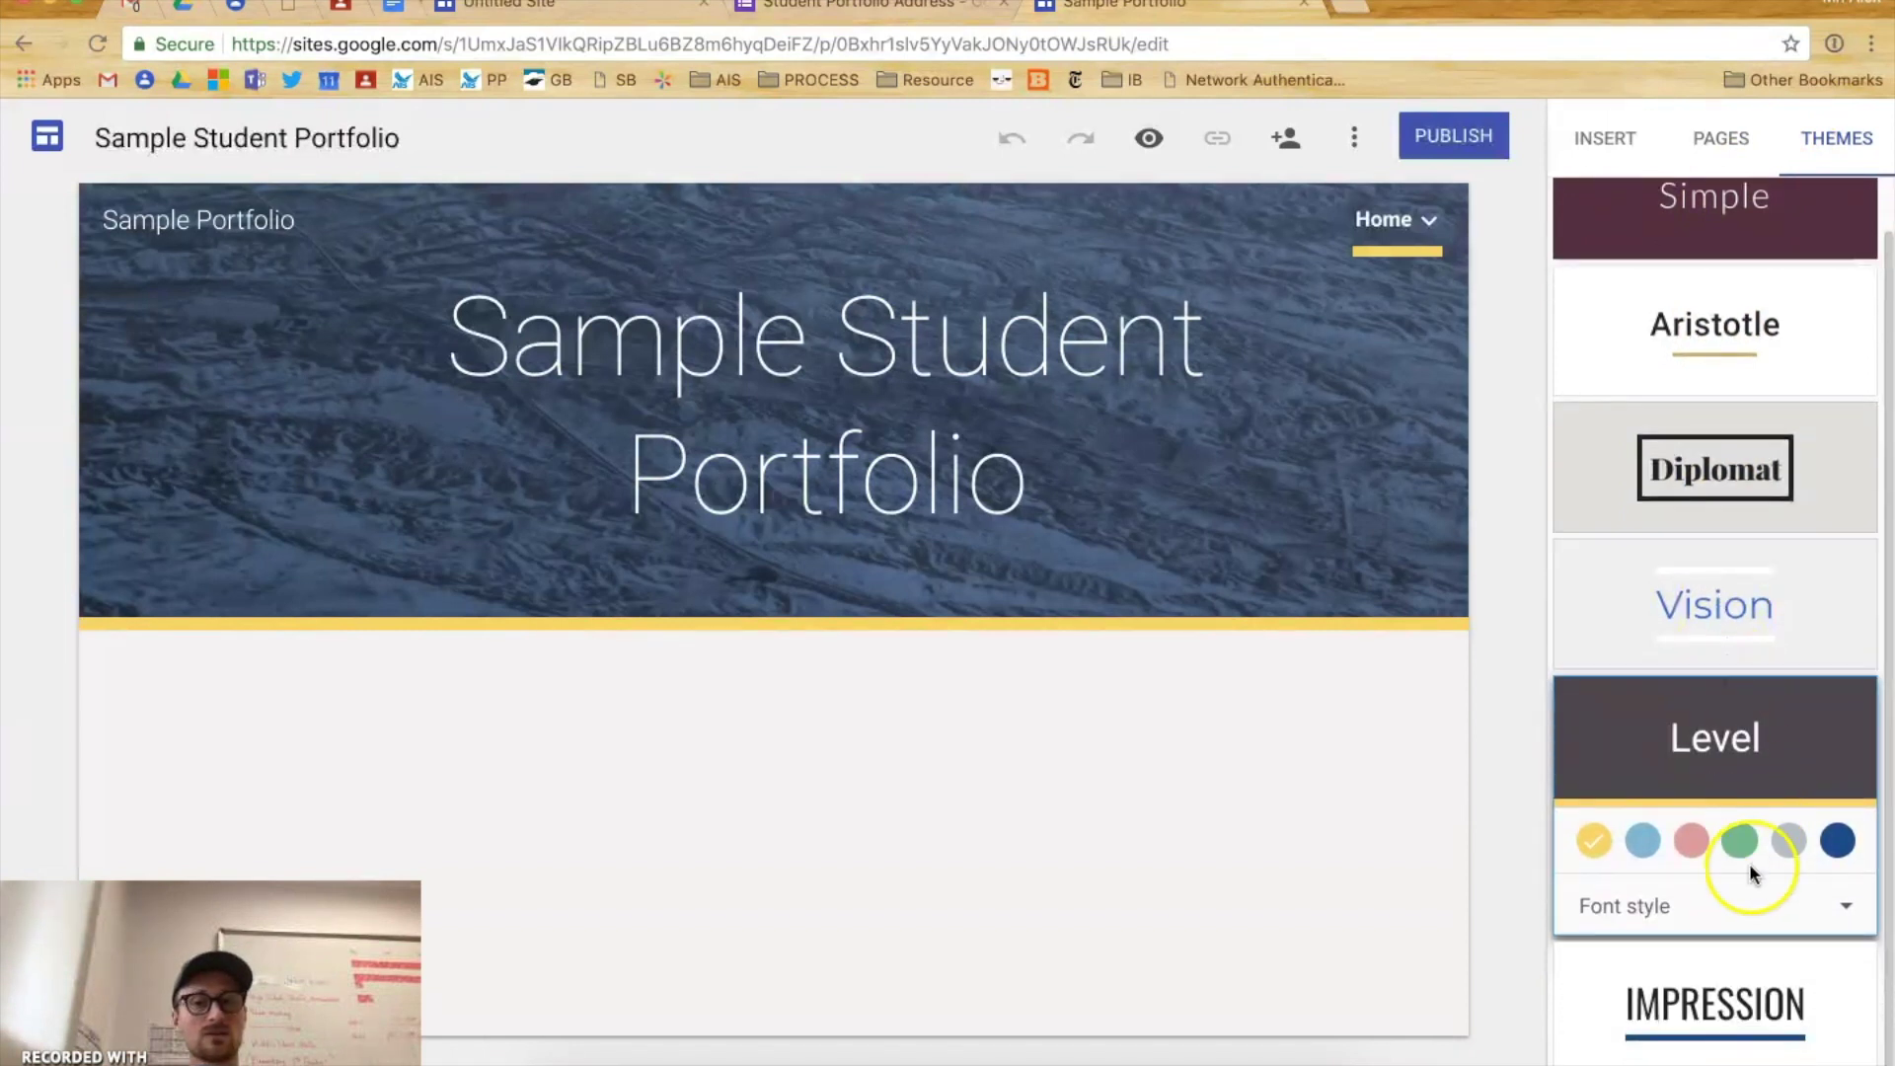
pyautogui.click(1732, 1016)
pyautogui.click(1730, 766)
pyautogui.click(1726, 652)
pyautogui.click(1739, 483)
pyautogui.click(1738, 348)
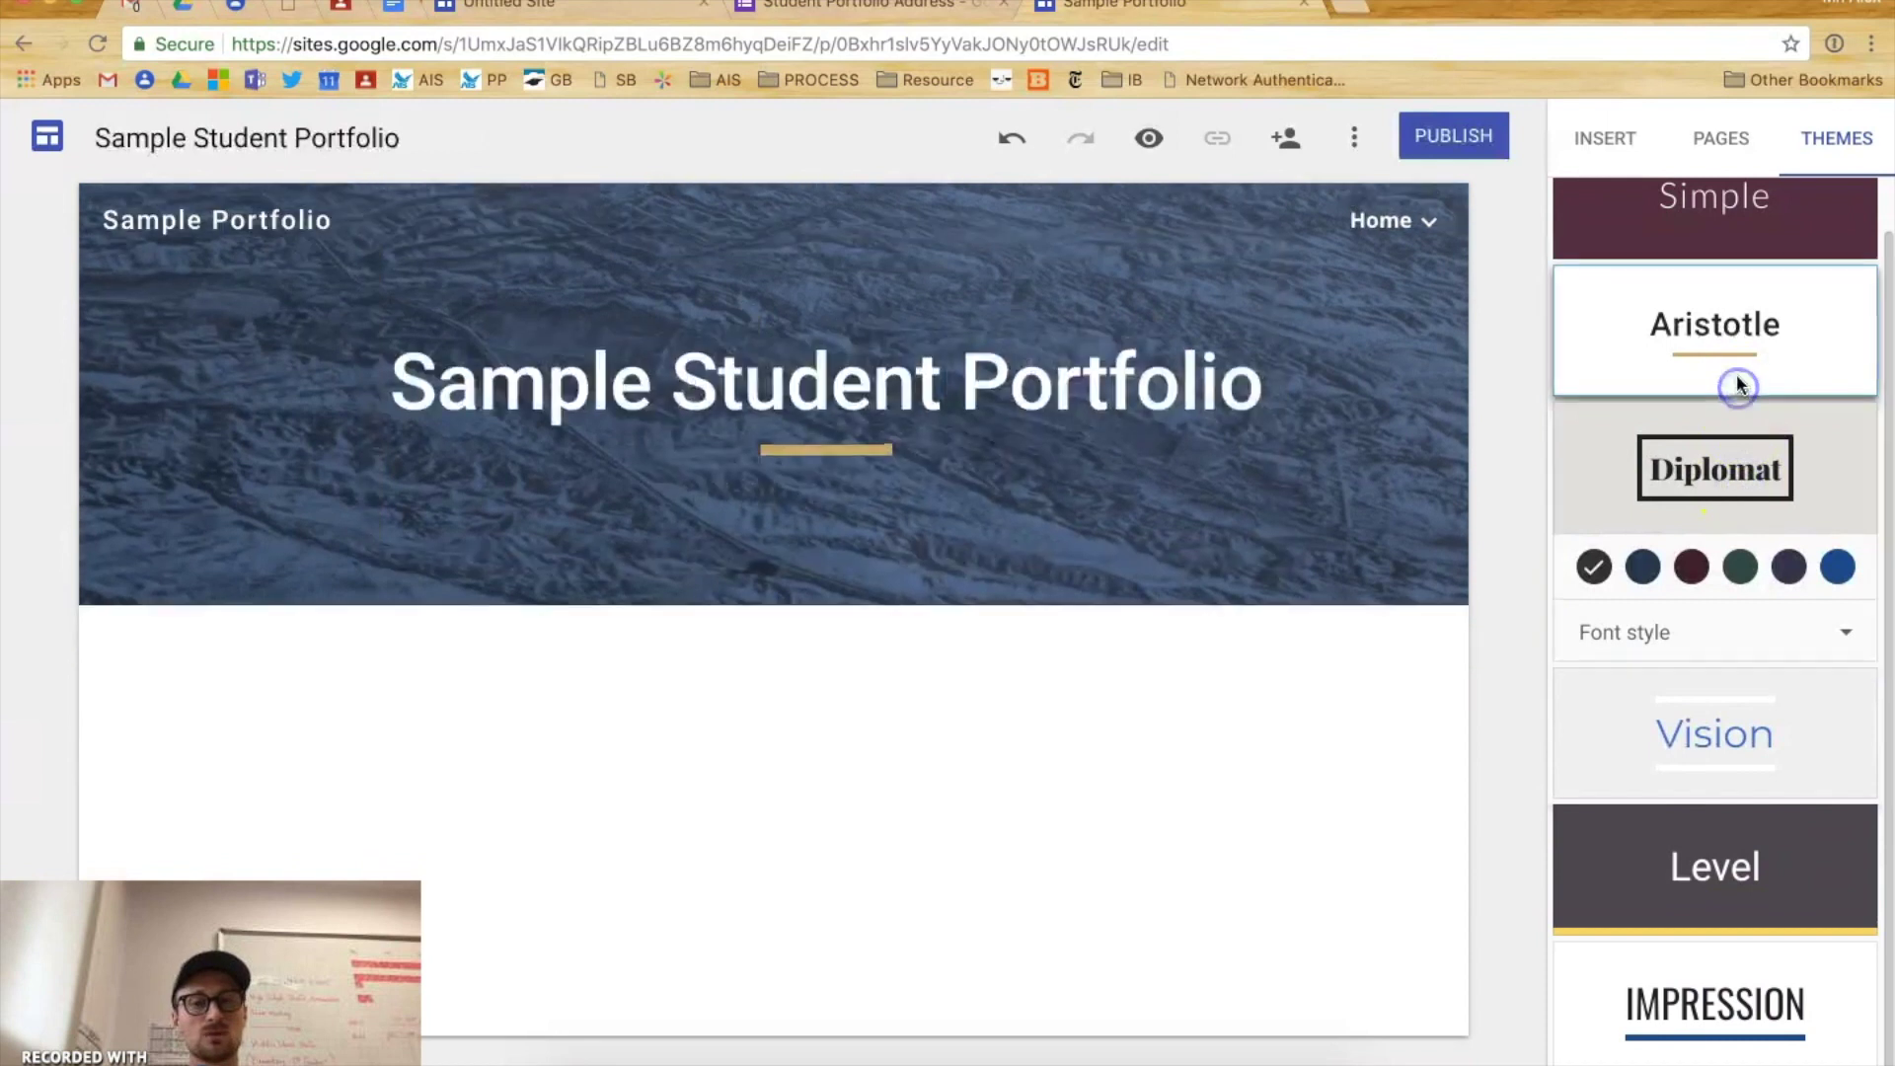
# - Set the theme's accent colour to custom dark blue #004b8e
pyautogui.scroll(1, 1738, 353)
pyautogui.click(1602, 488)
pyautogui.click(1645, 482)
pyautogui.click(1690, 484)
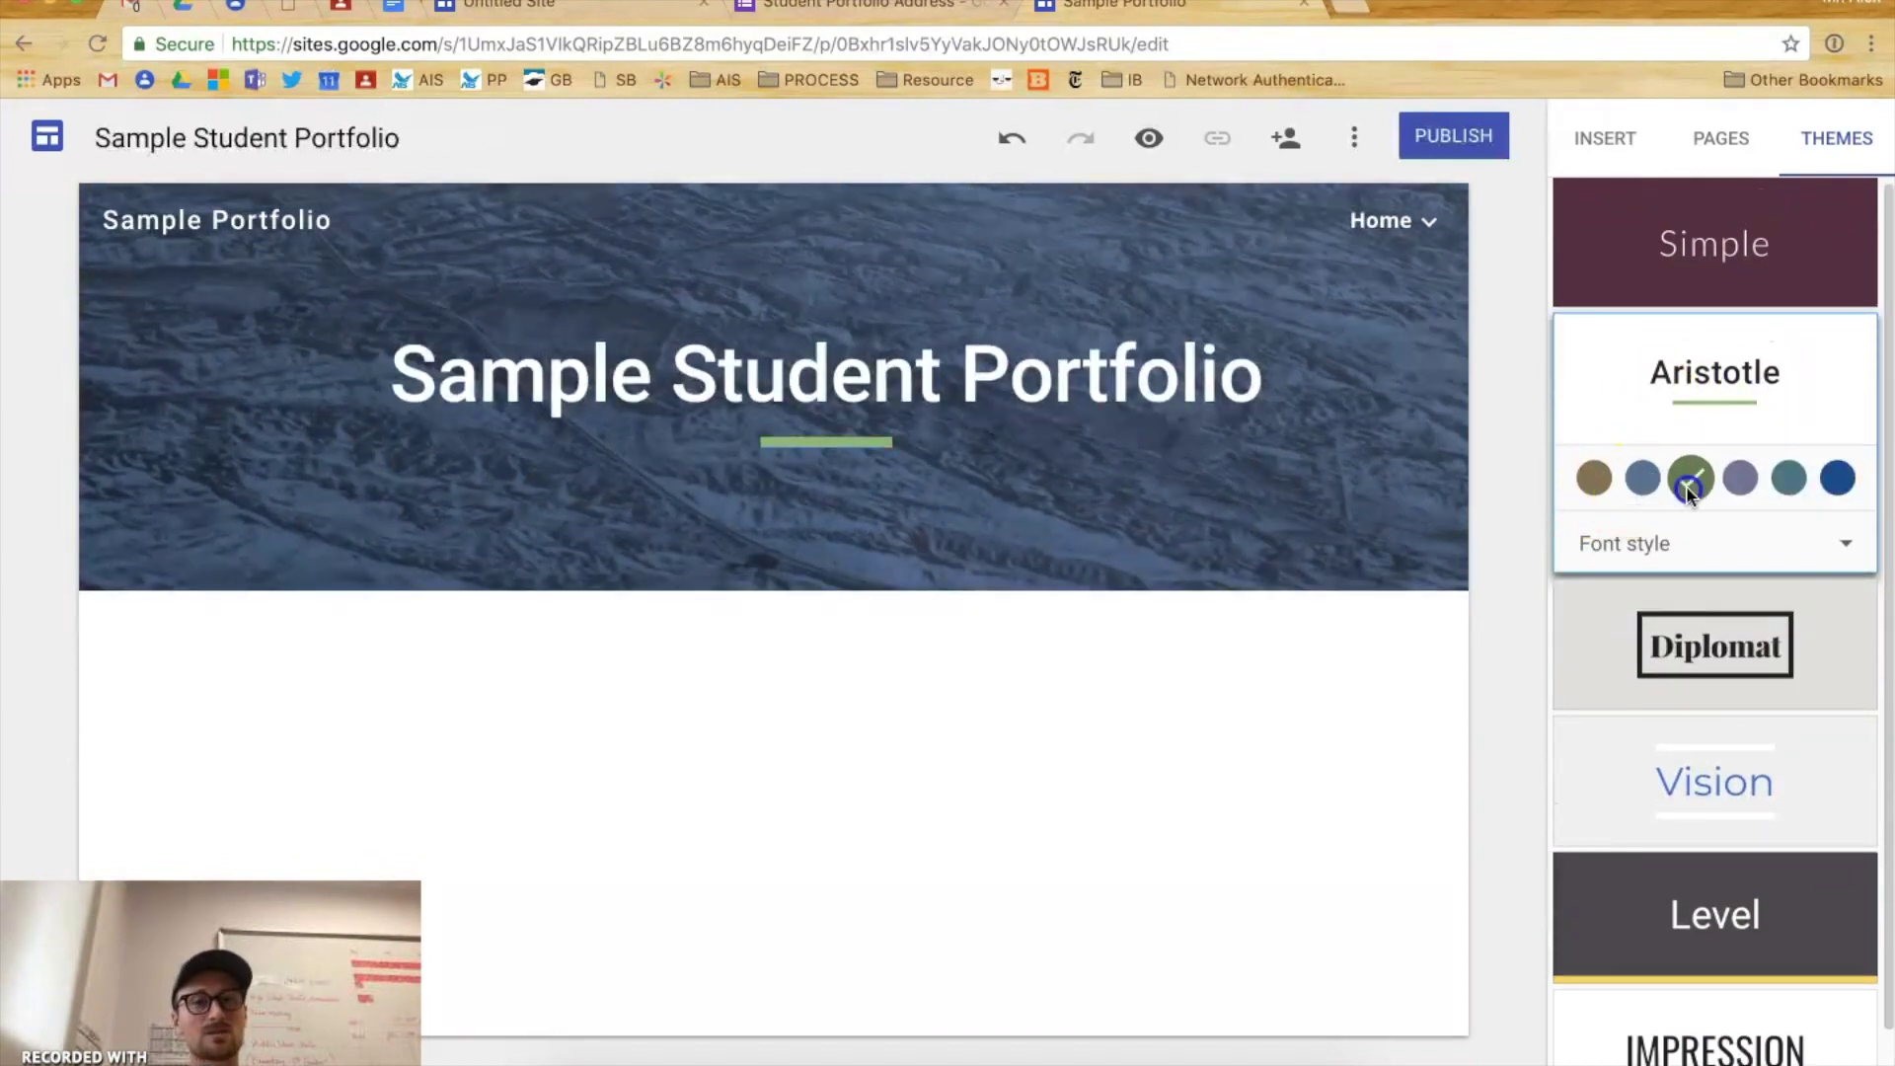
pyautogui.click(1739, 482)
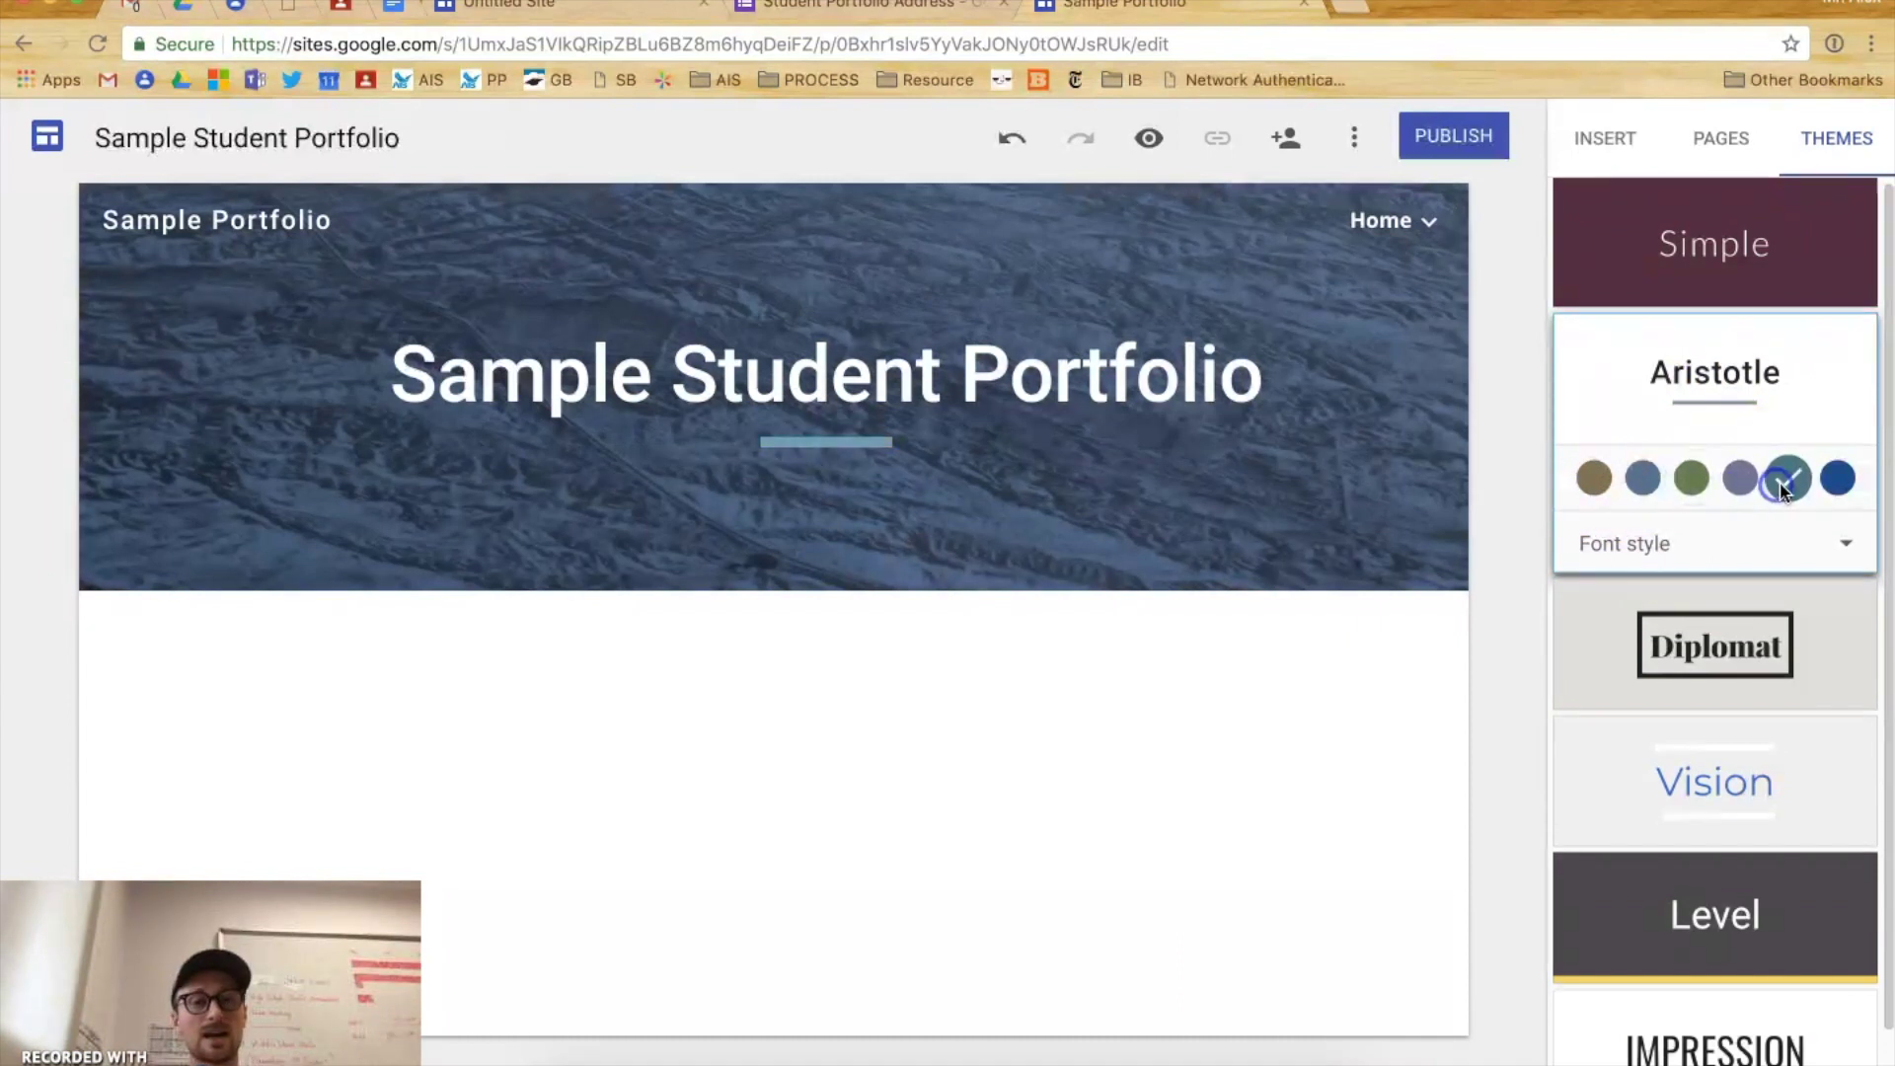
pyautogui.click(1826, 488)
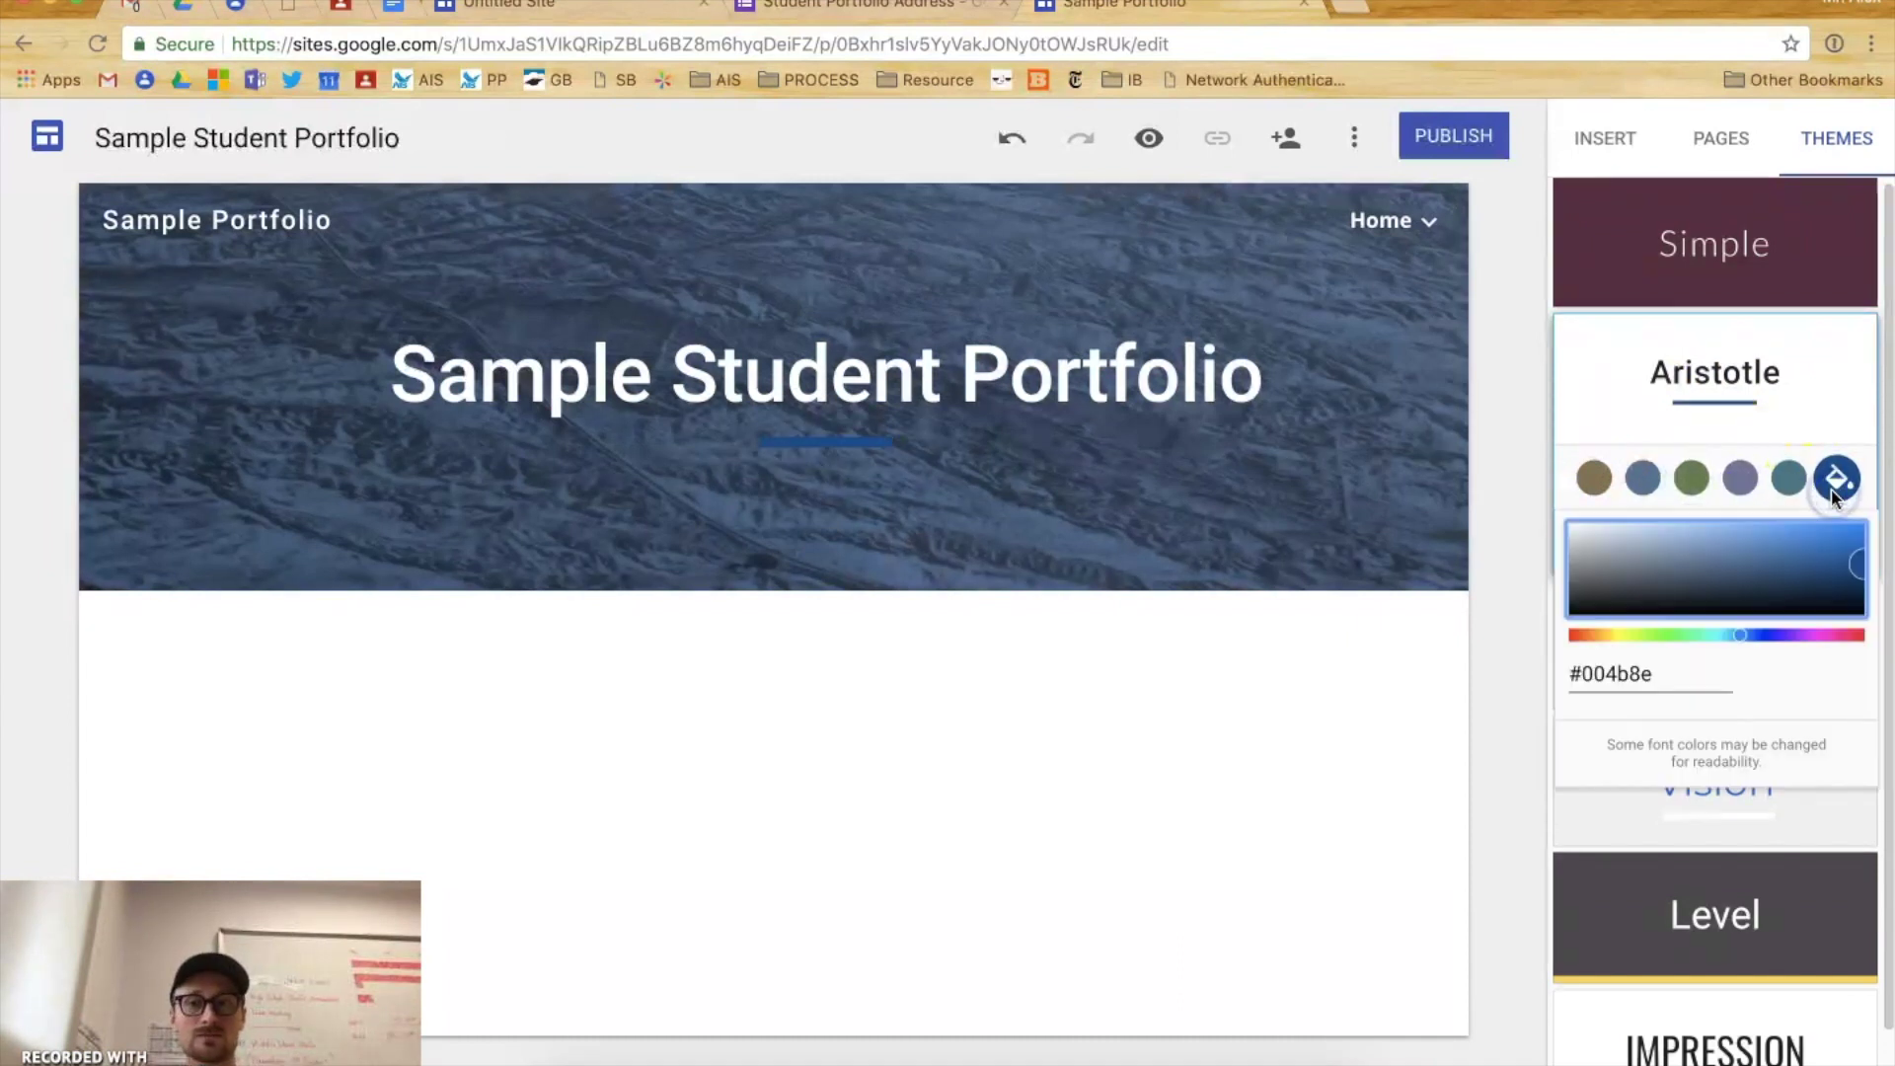
pyautogui.click(1845, 360)
# - Change the theme's font style to BOLD, then return to the page list
pyautogui.click(1599, 543)
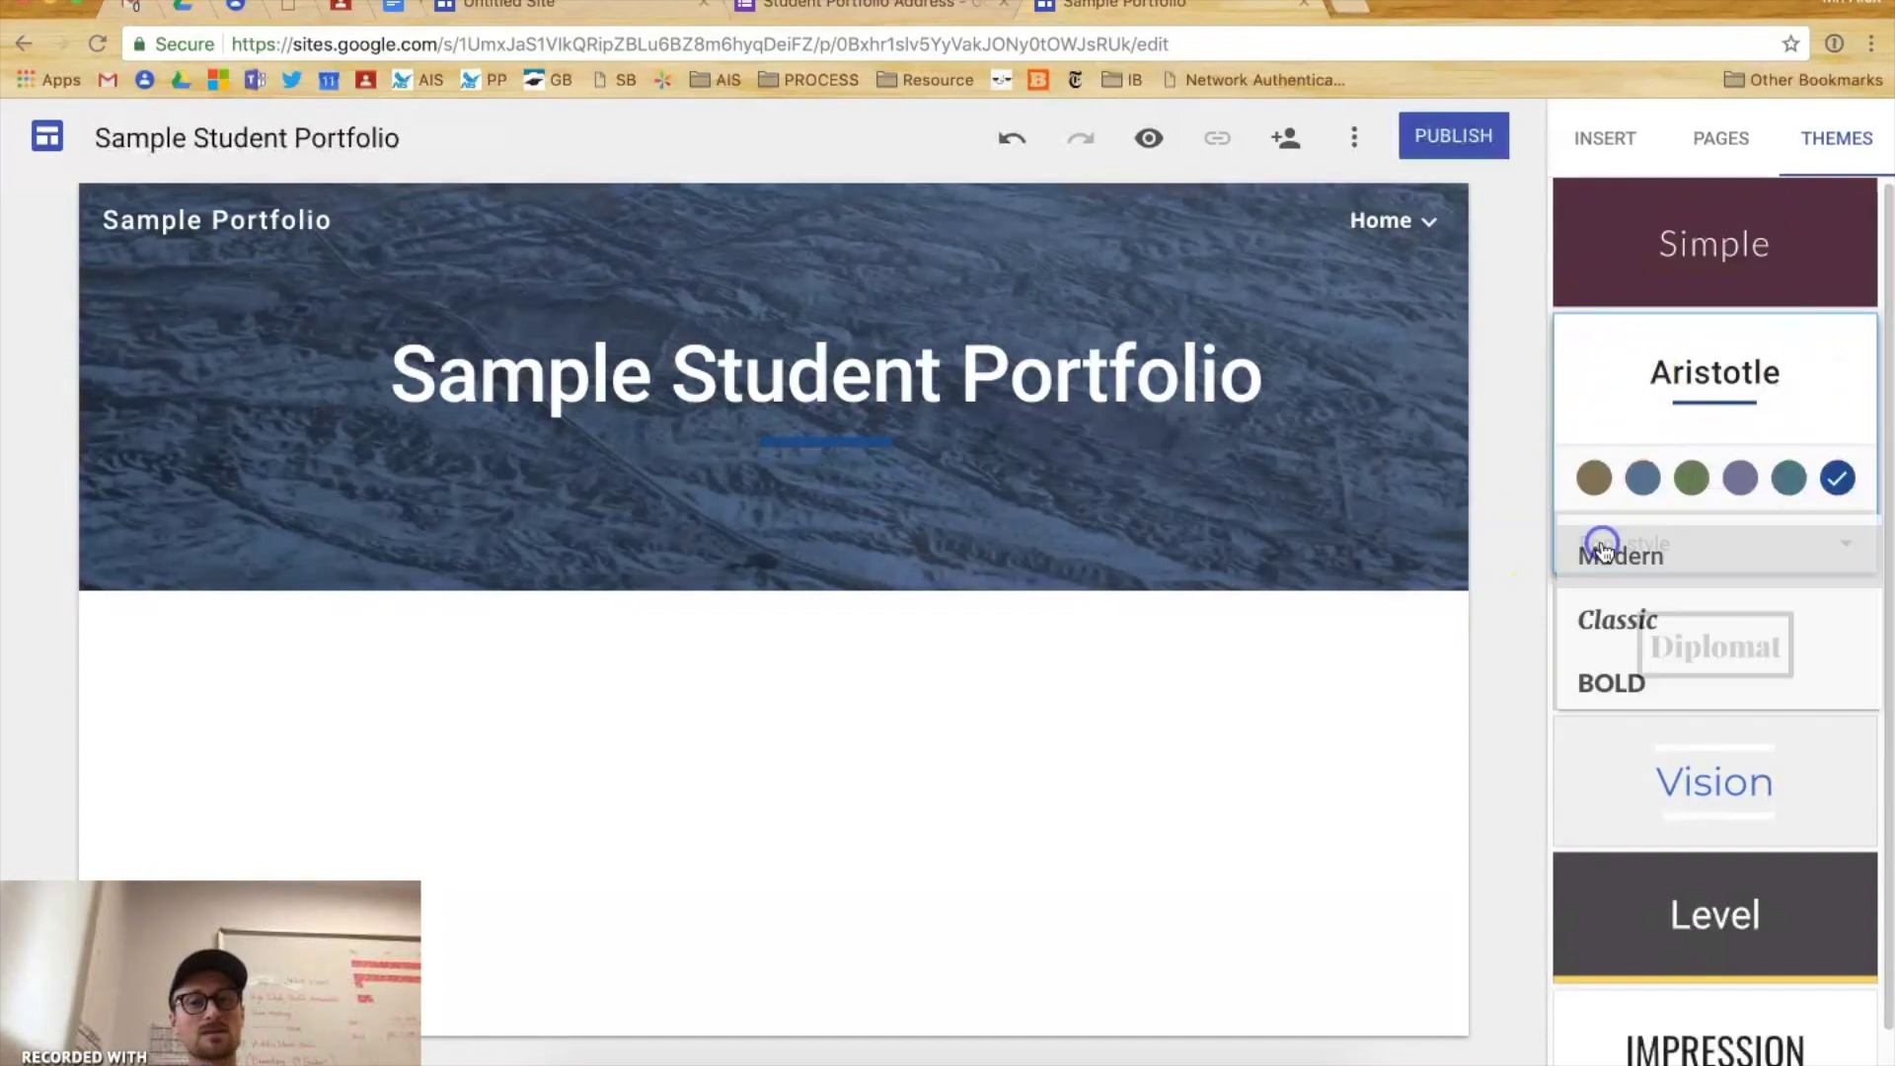
pyautogui.click(1601, 620)
pyautogui.click(1608, 544)
pyautogui.click(1603, 681)
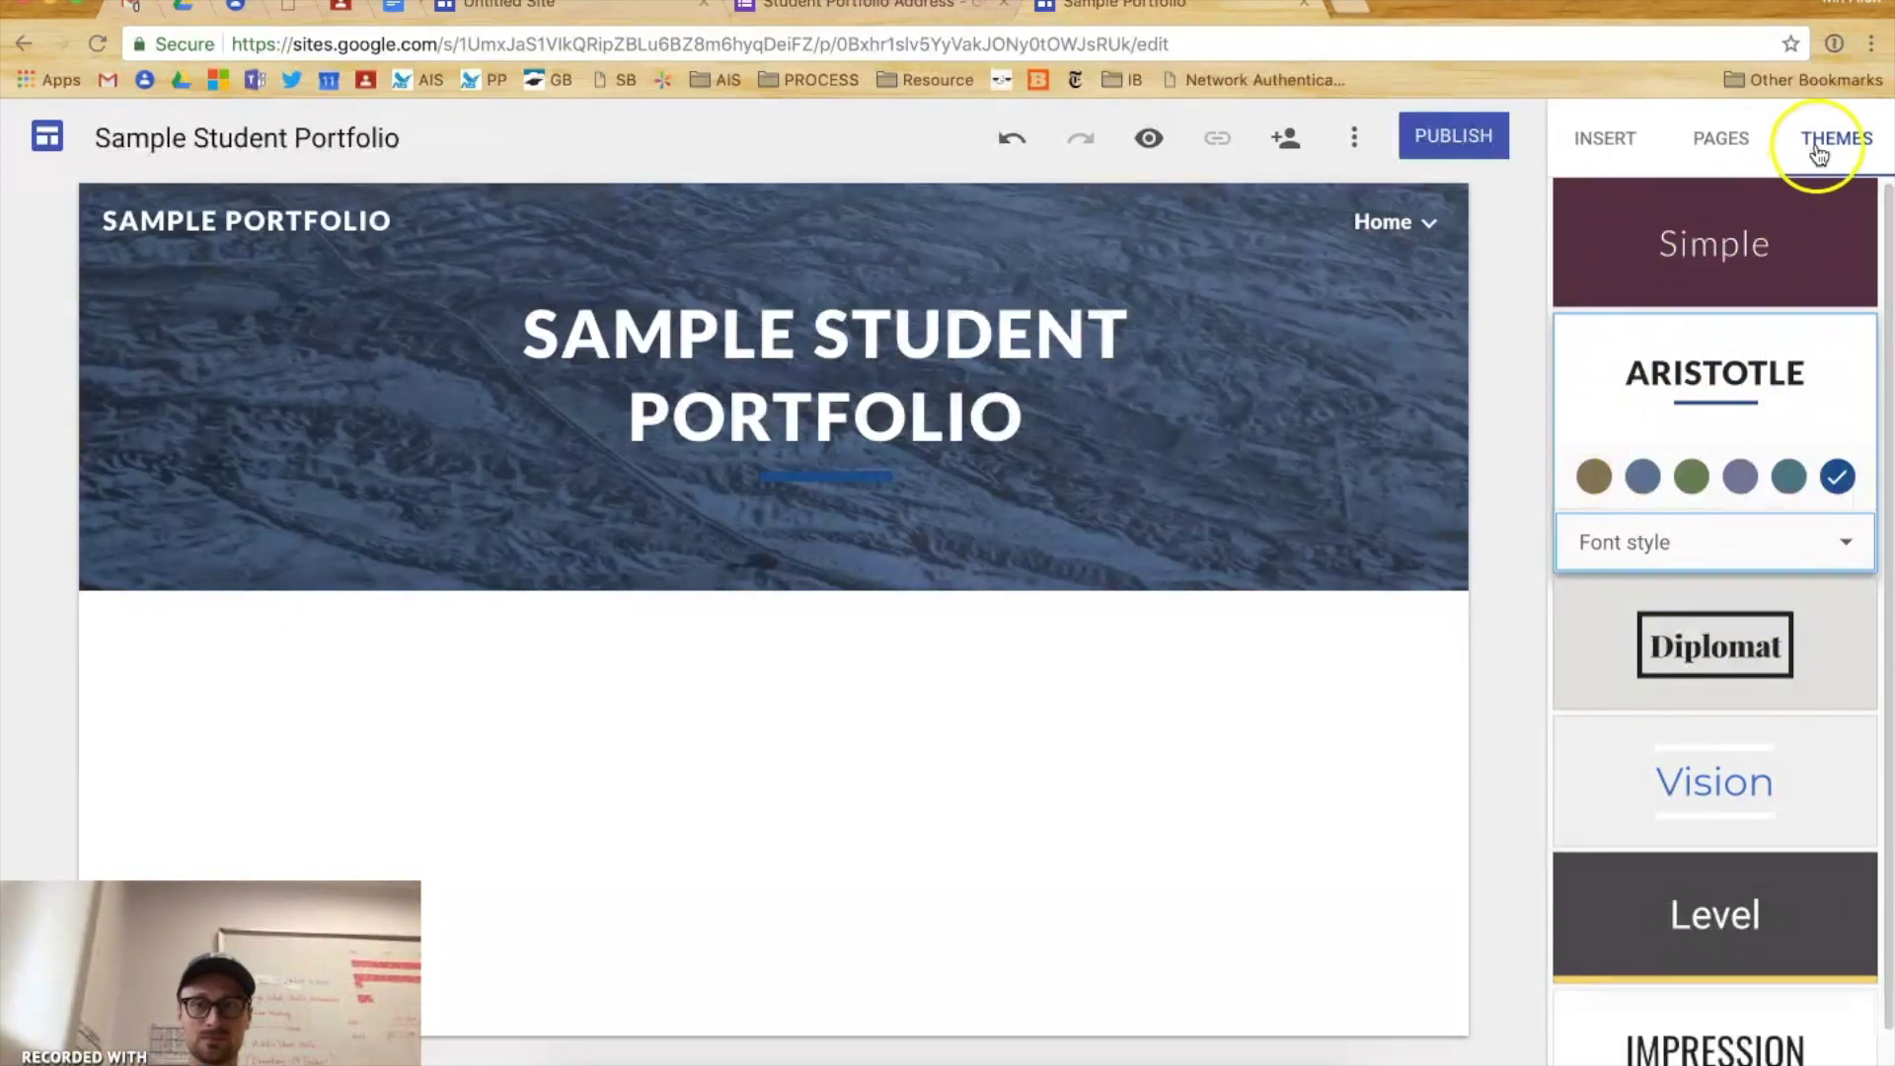
pyautogui.click(1729, 156)
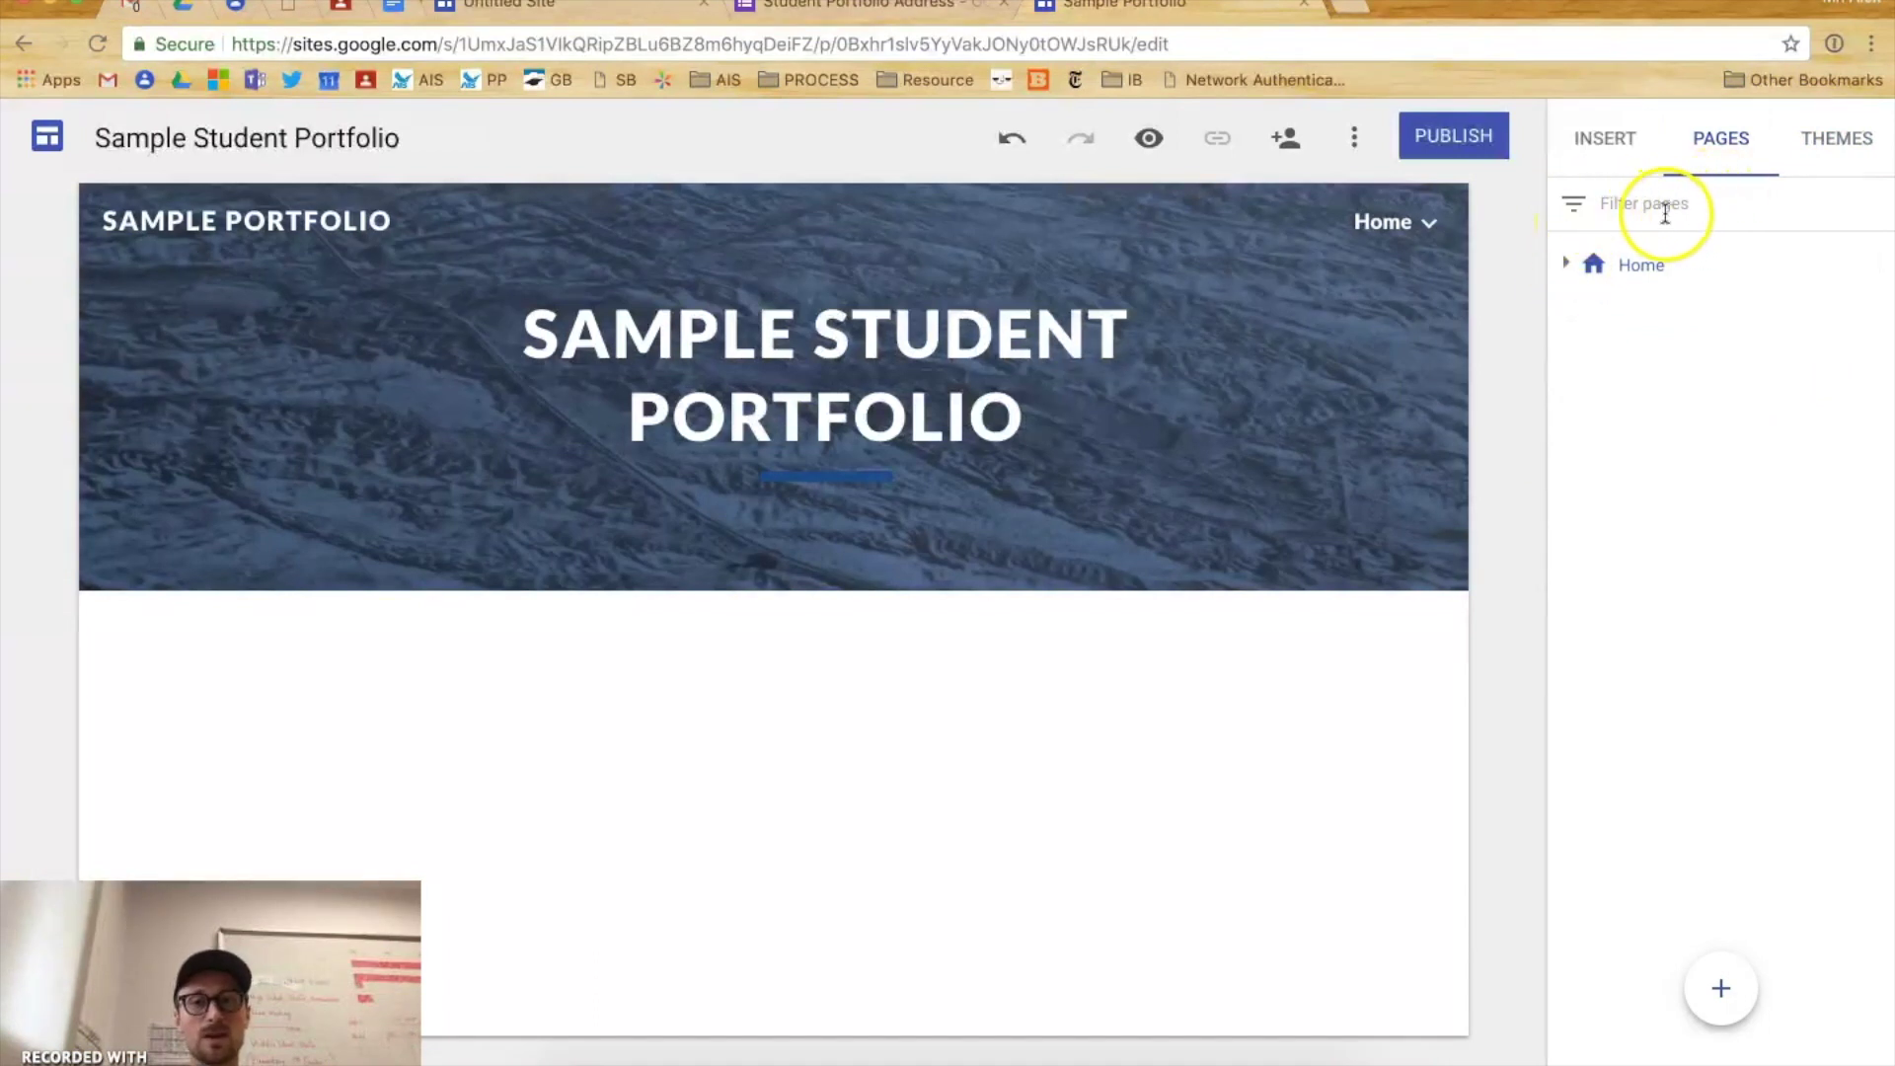
# - Expand Home and open the EAGLE REFLECTIONS subpage
pyautogui.doubleClick(1576, 205)
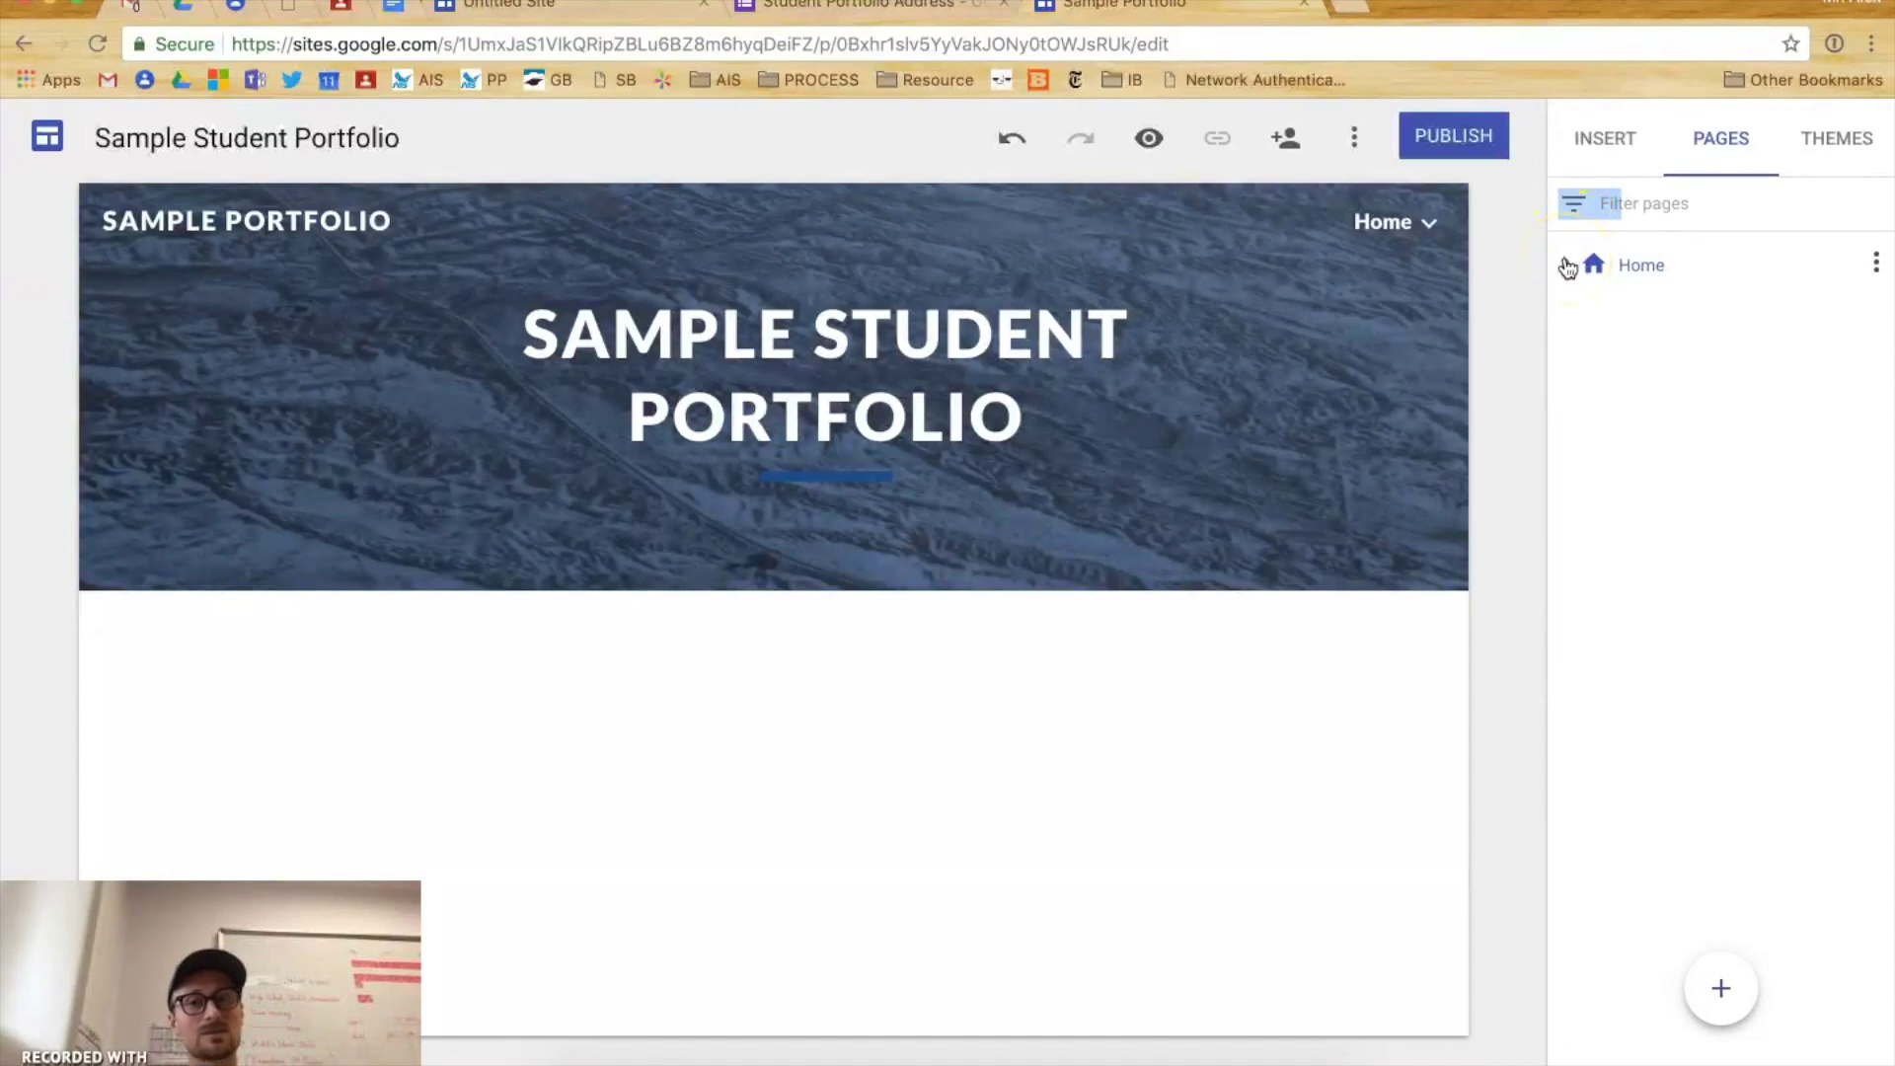
pyautogui.click(1567, 265)
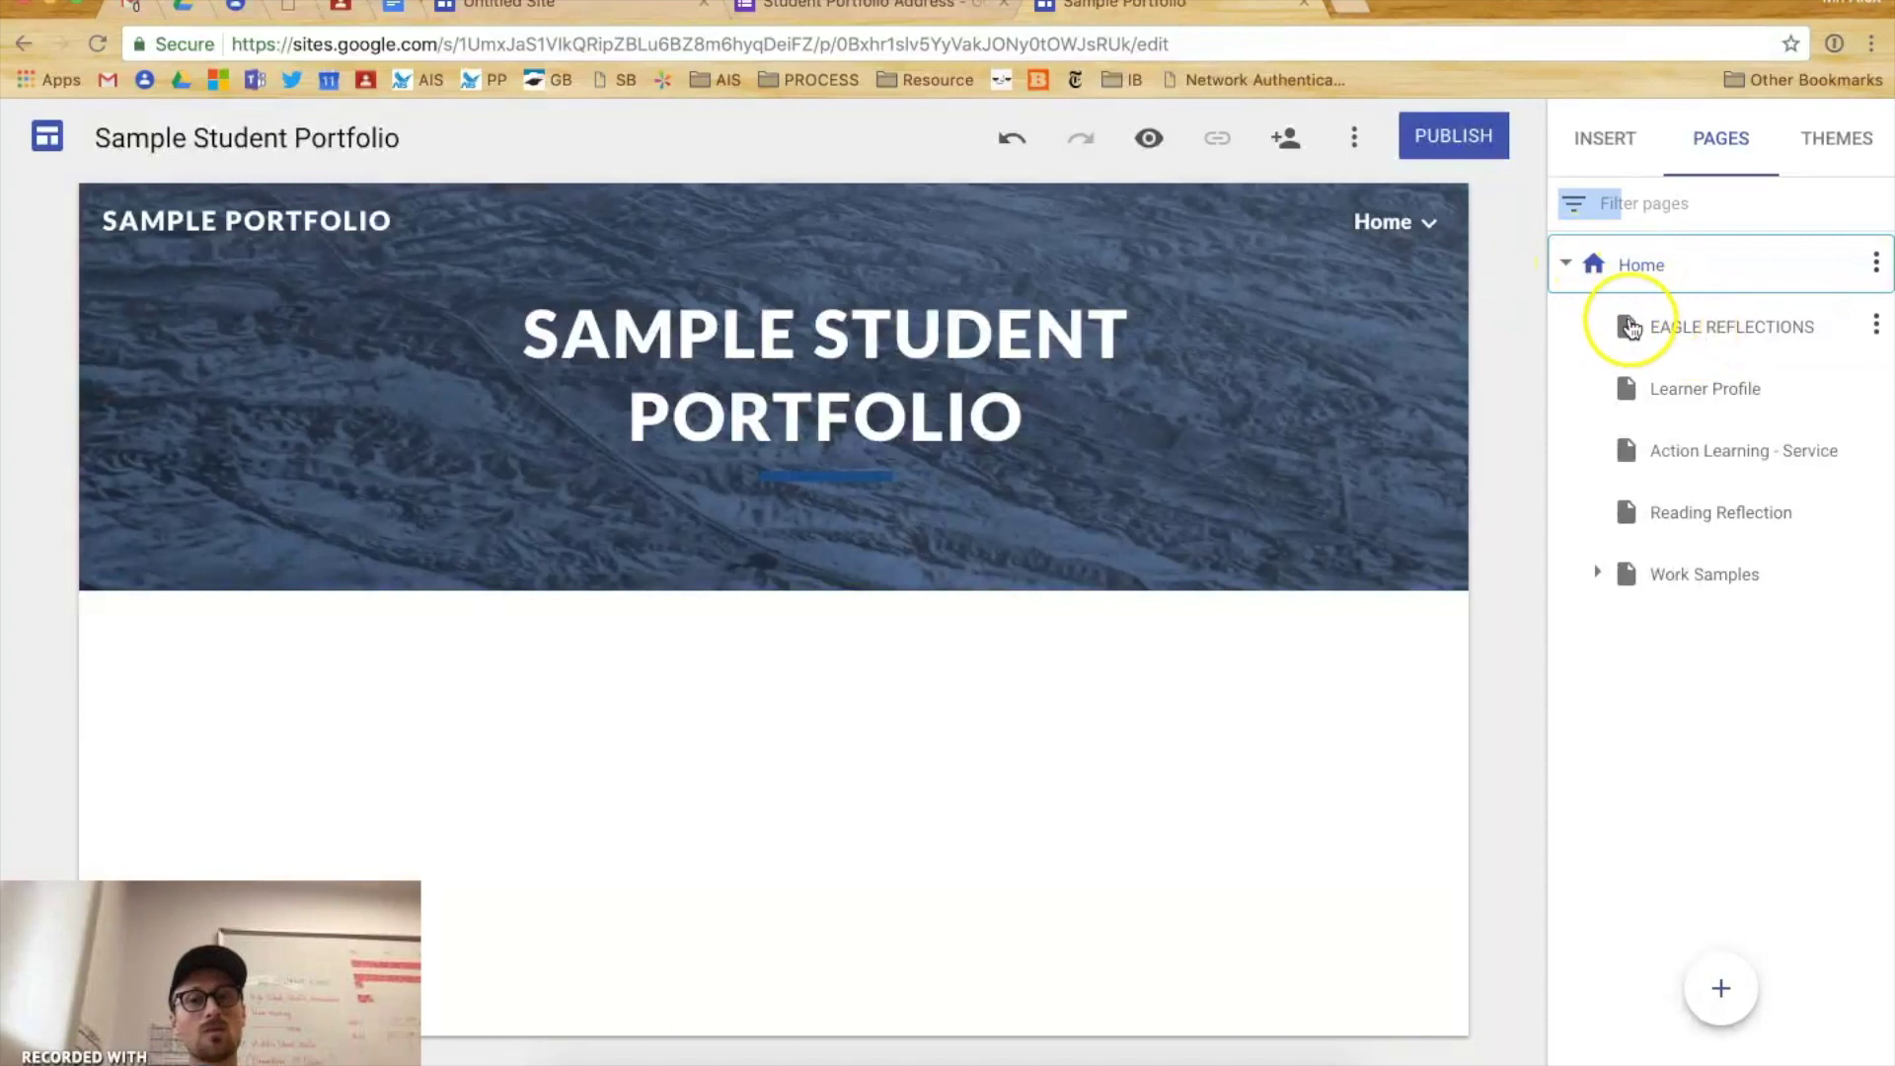
pyautogui.click(1738, 350)
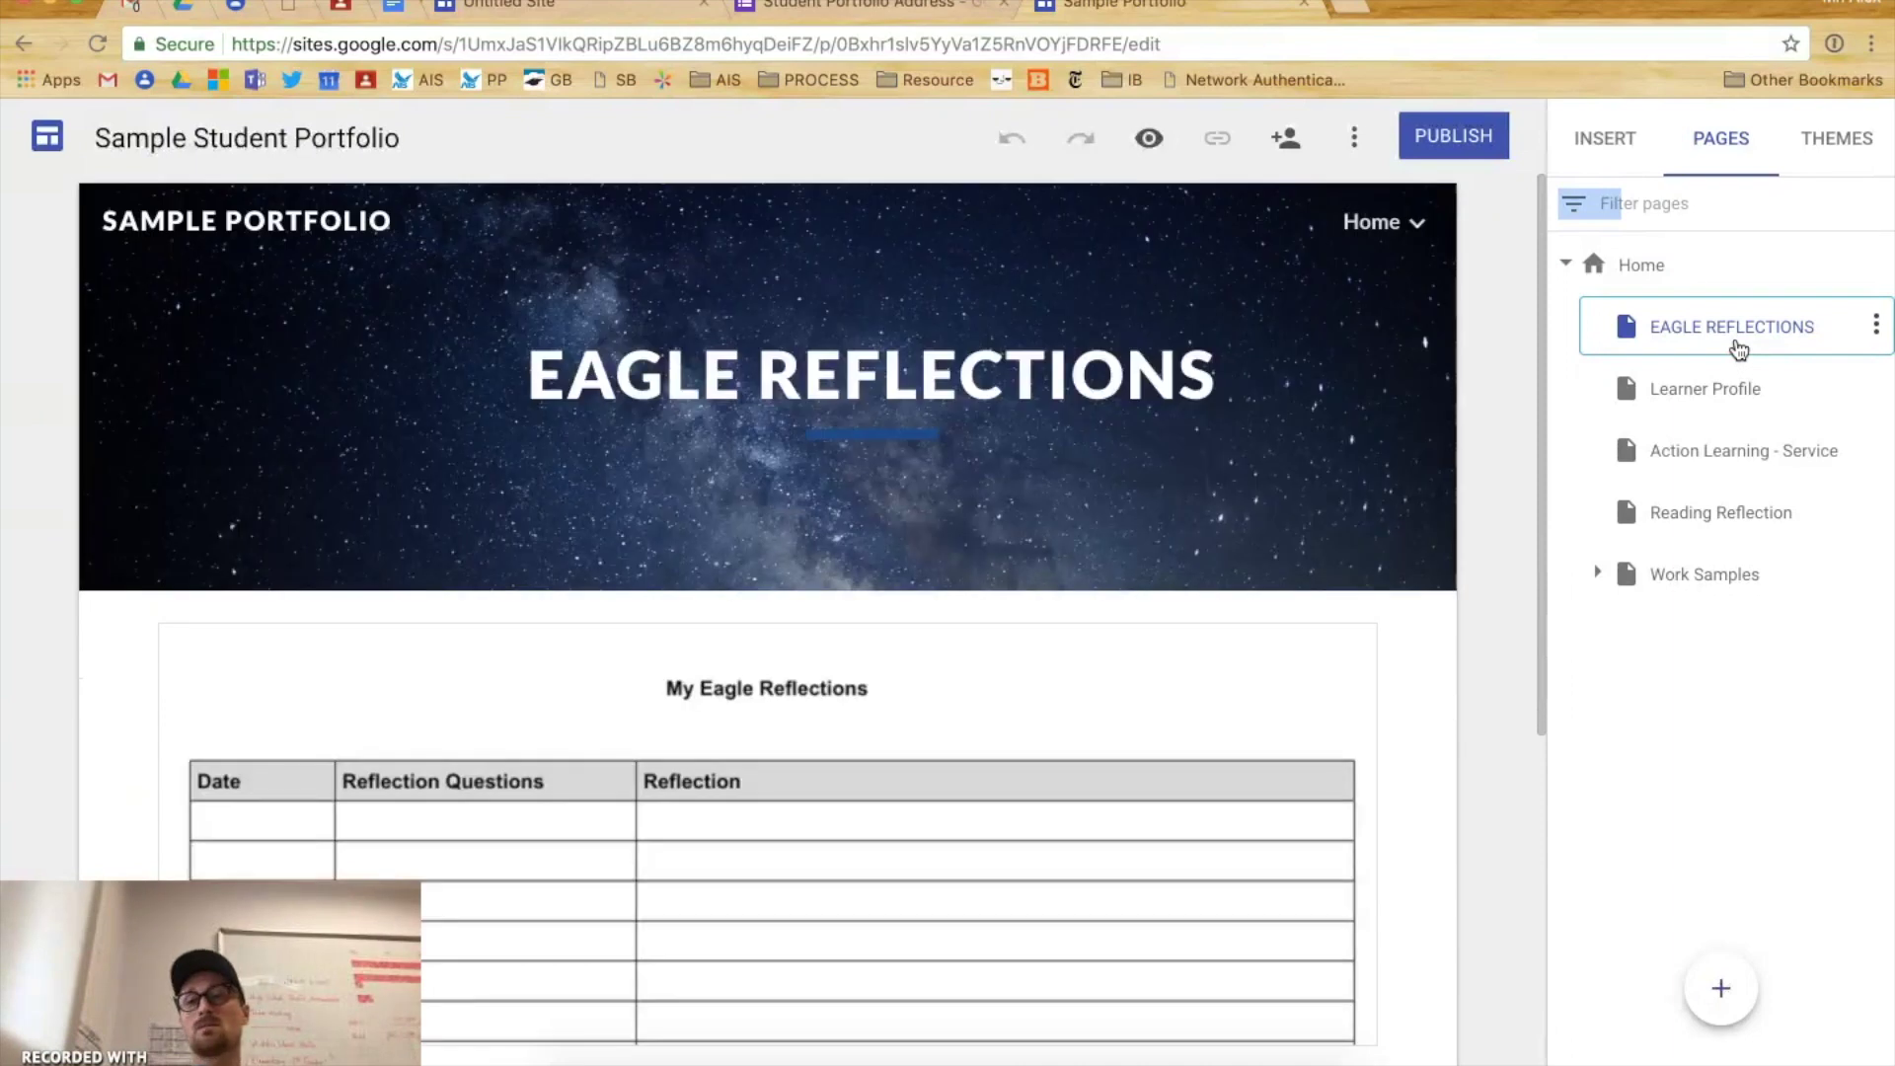
# - Filter the page list by 'eag' so only that page shows
pyautogui.click(1617, 202)
pyautogui.click(1757, 217)
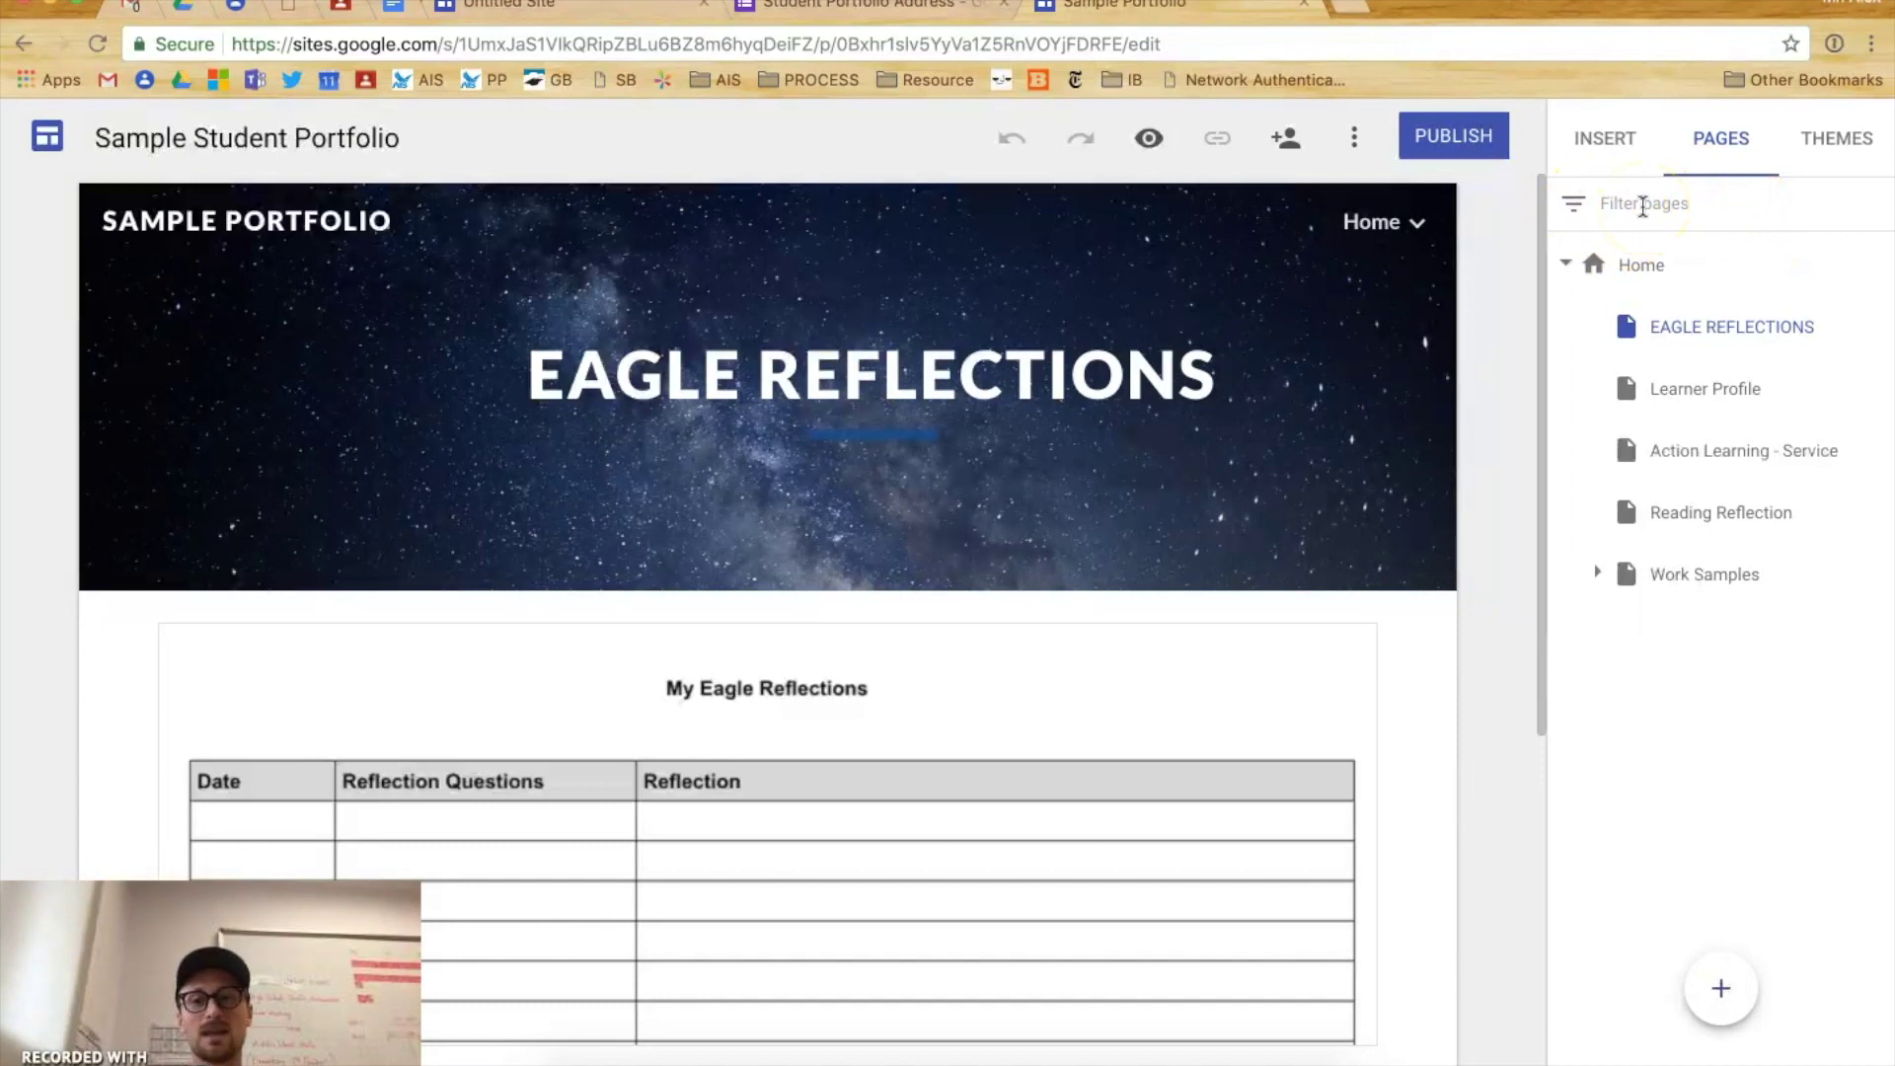
pyautogui.write('eagle')
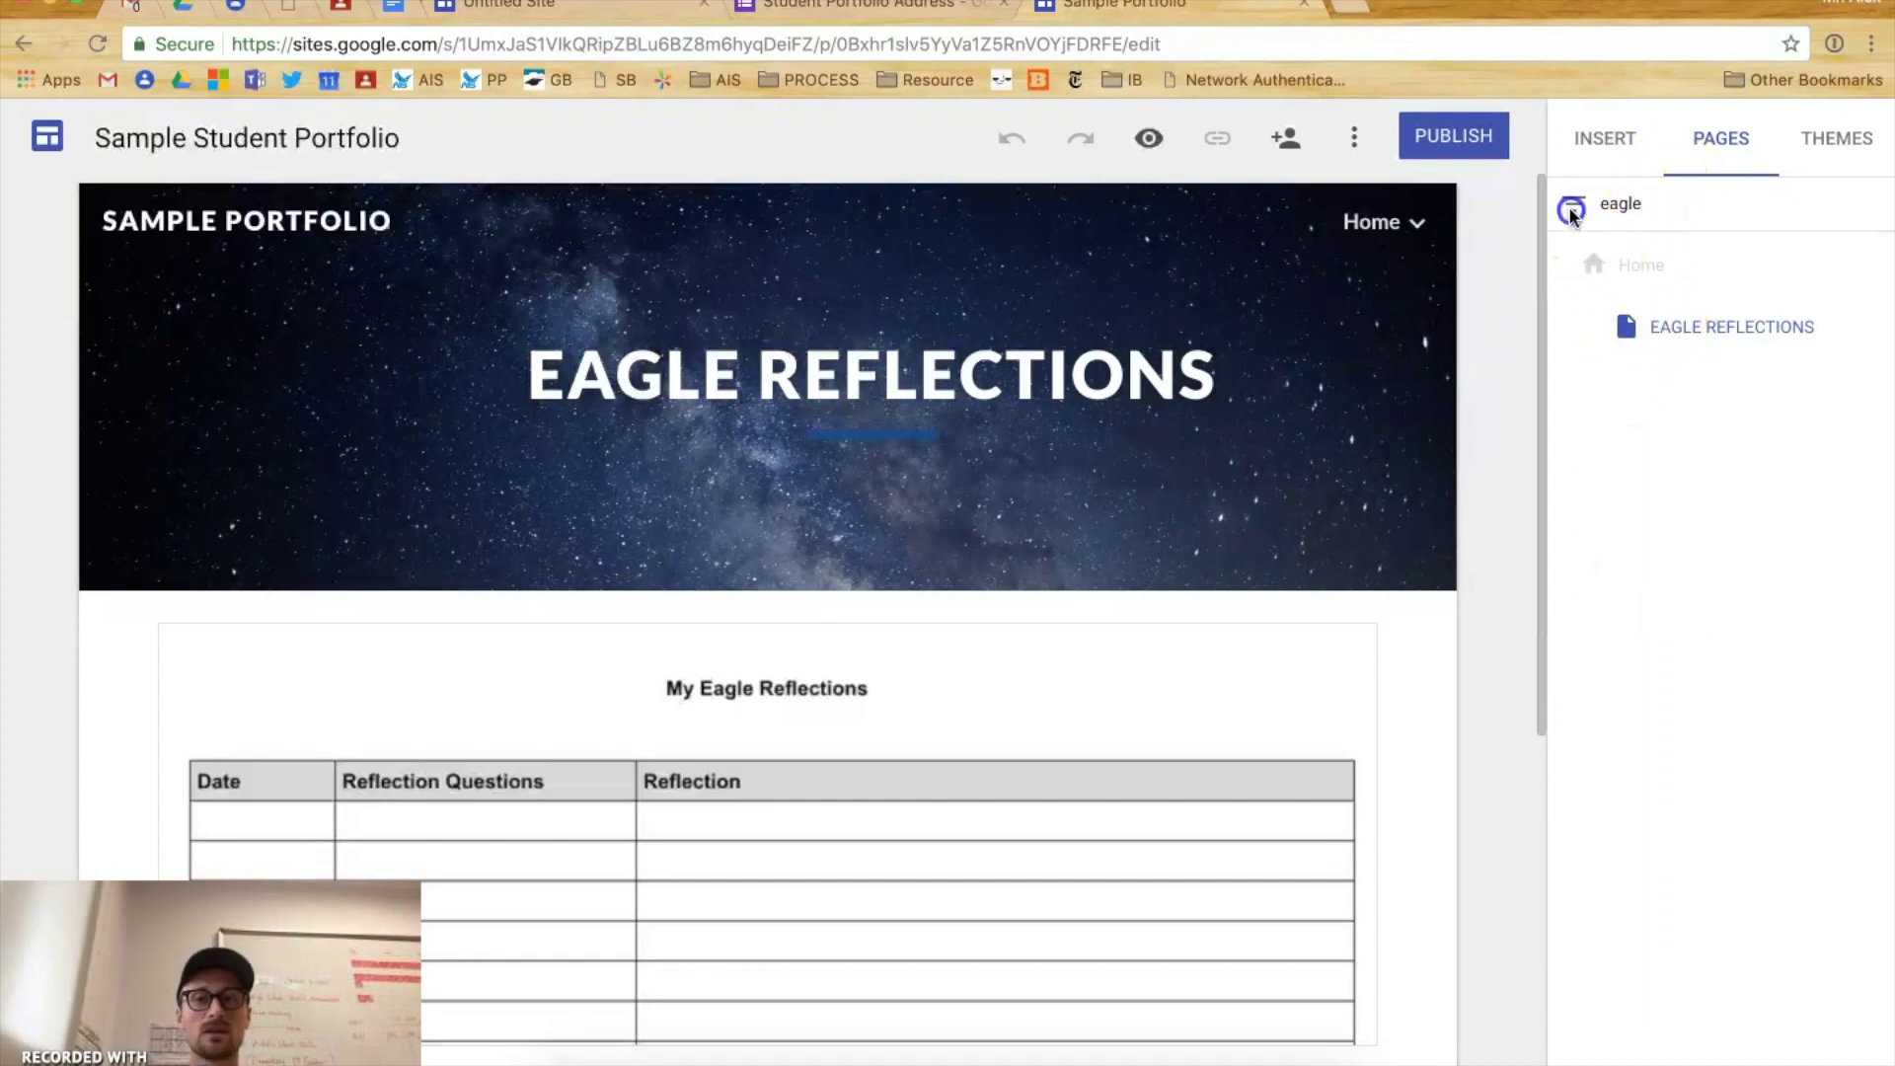
# - Clear the page filter so every page is listed again
pyautogui.click(1563, 206)
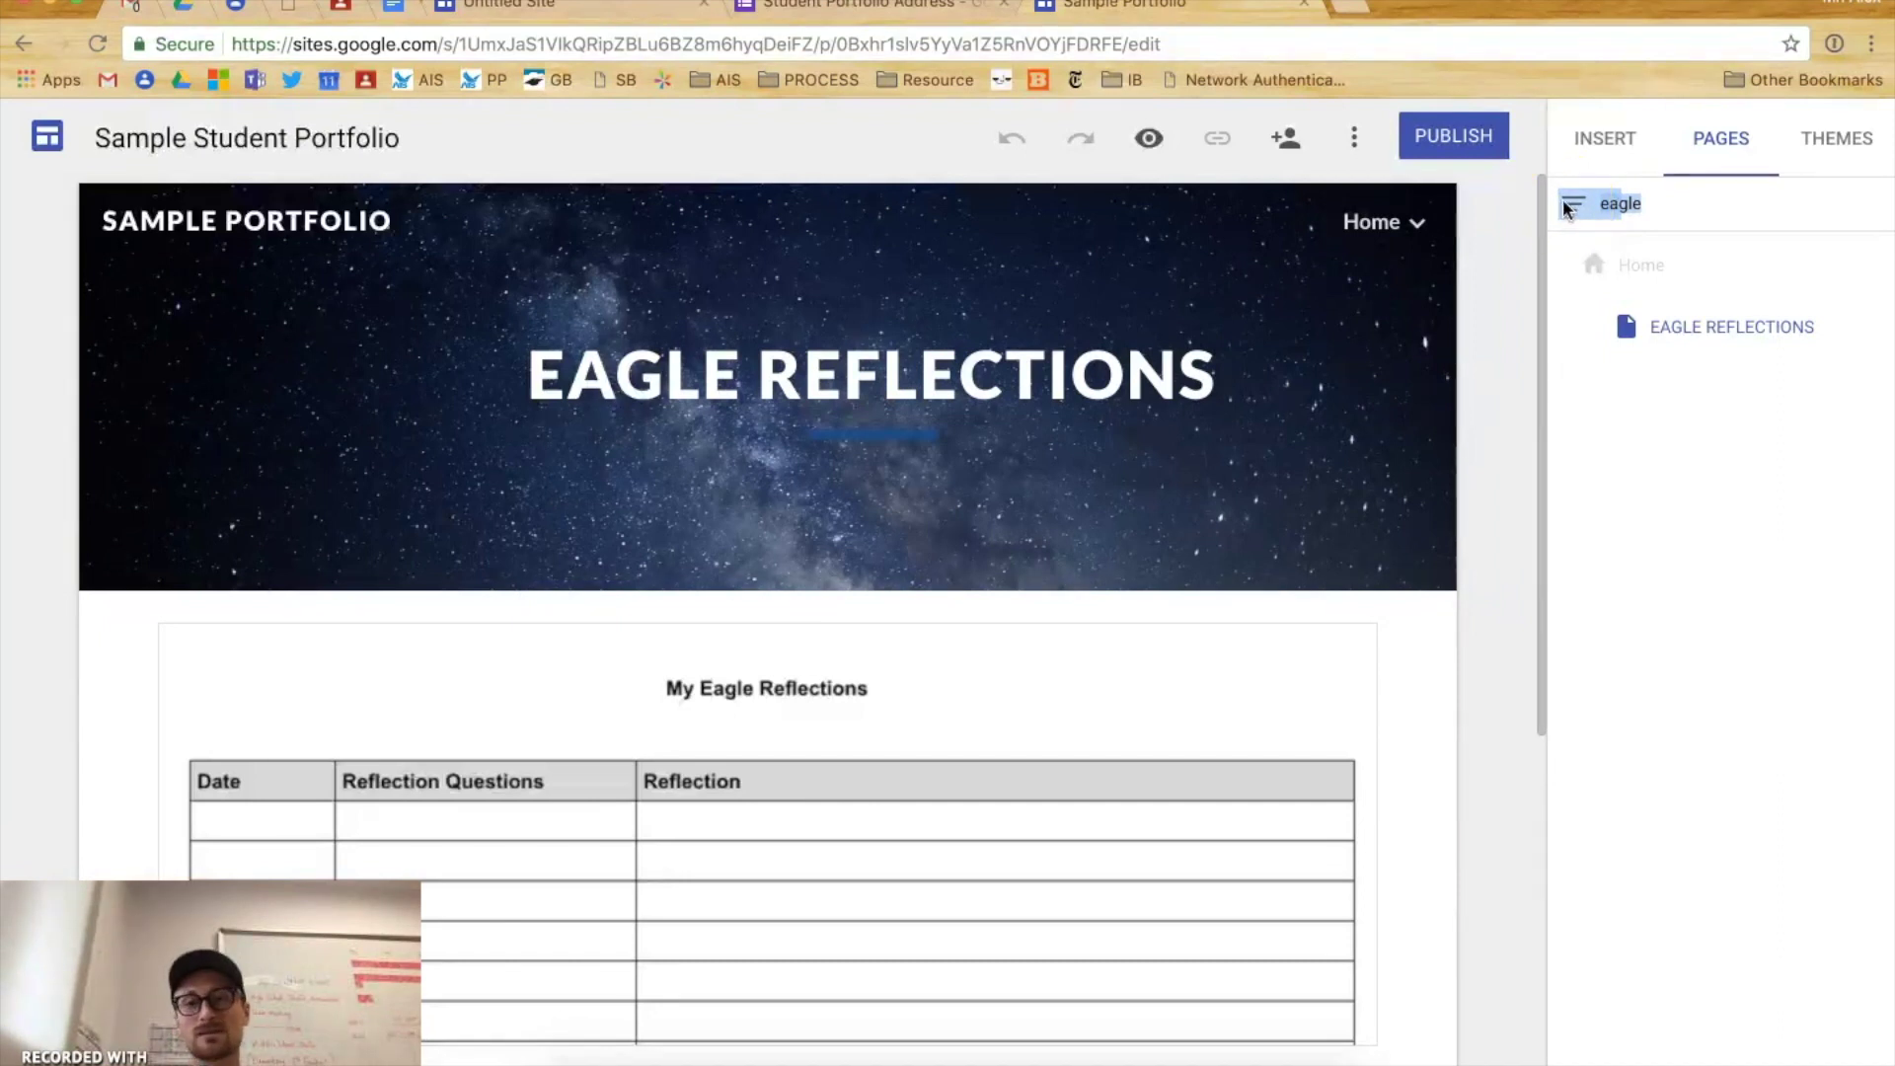
pyautogui.click(1668, 218)
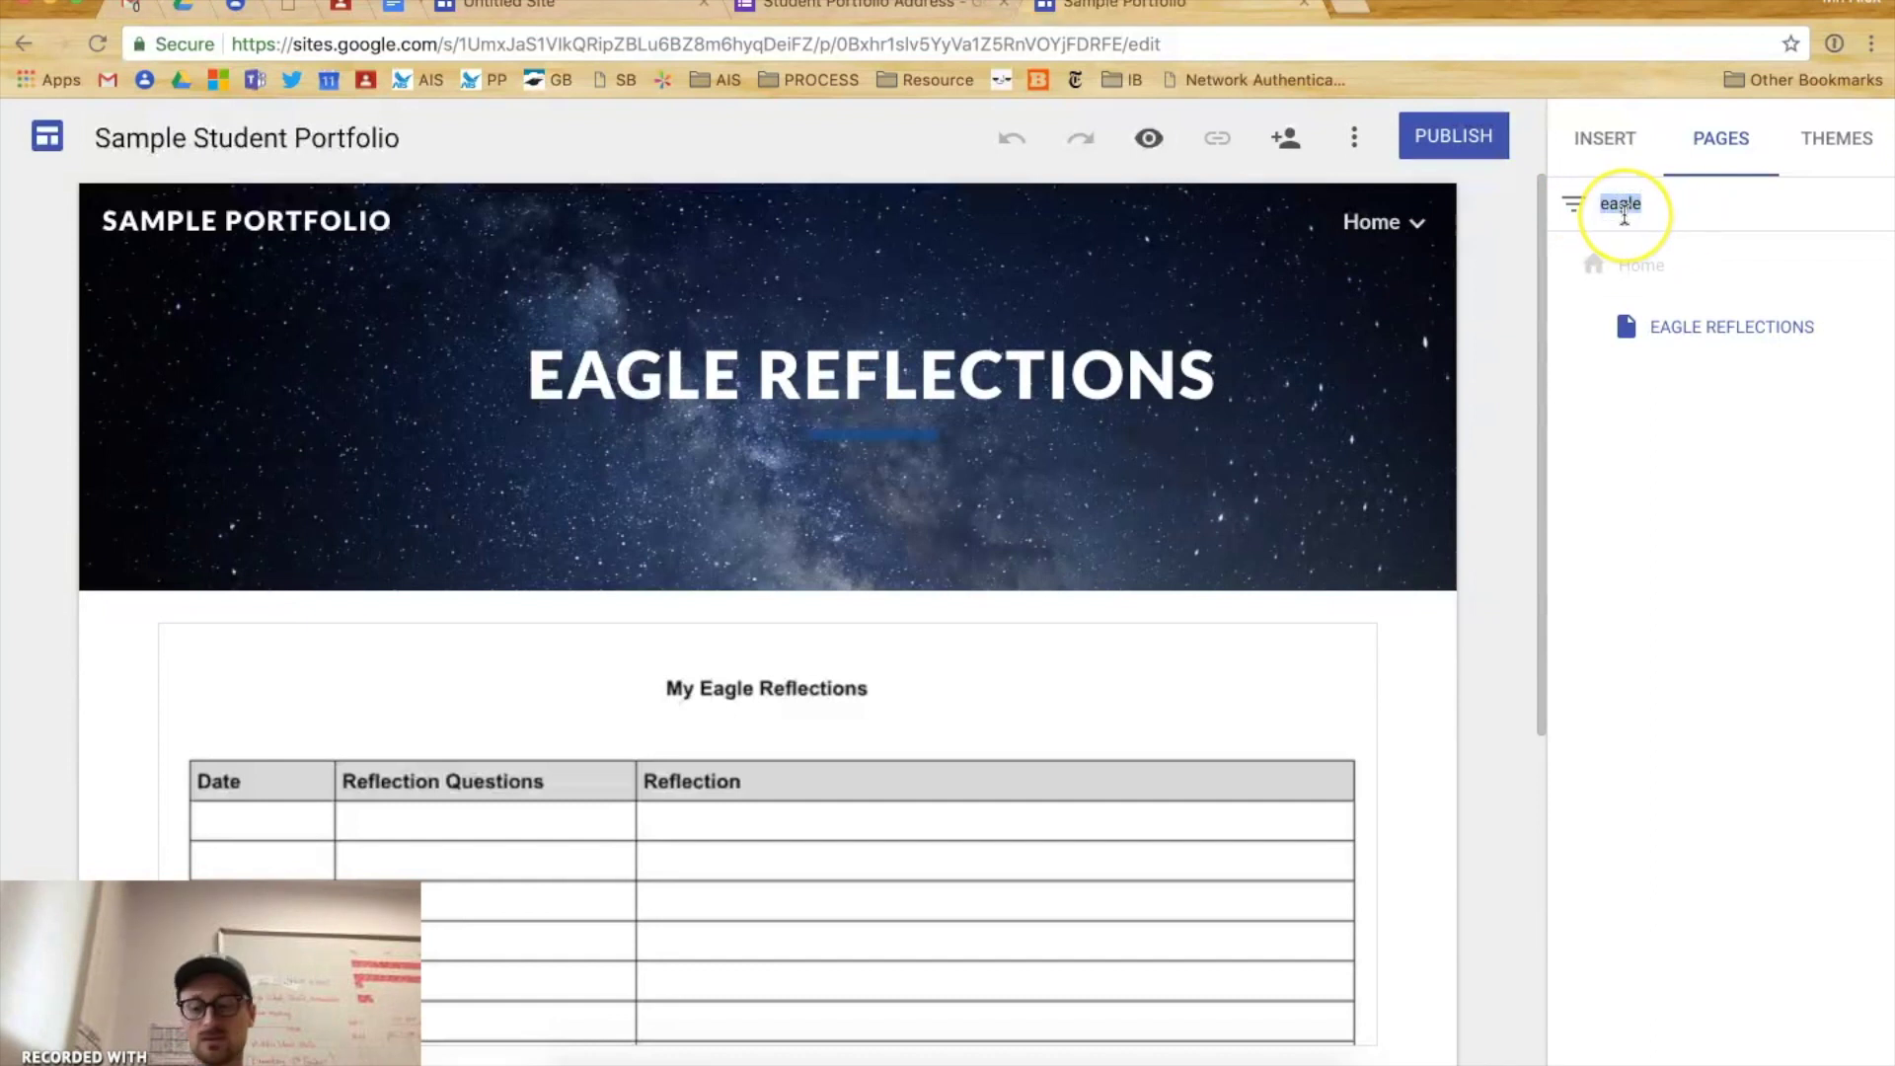
pyautogui.press('BackSpace')
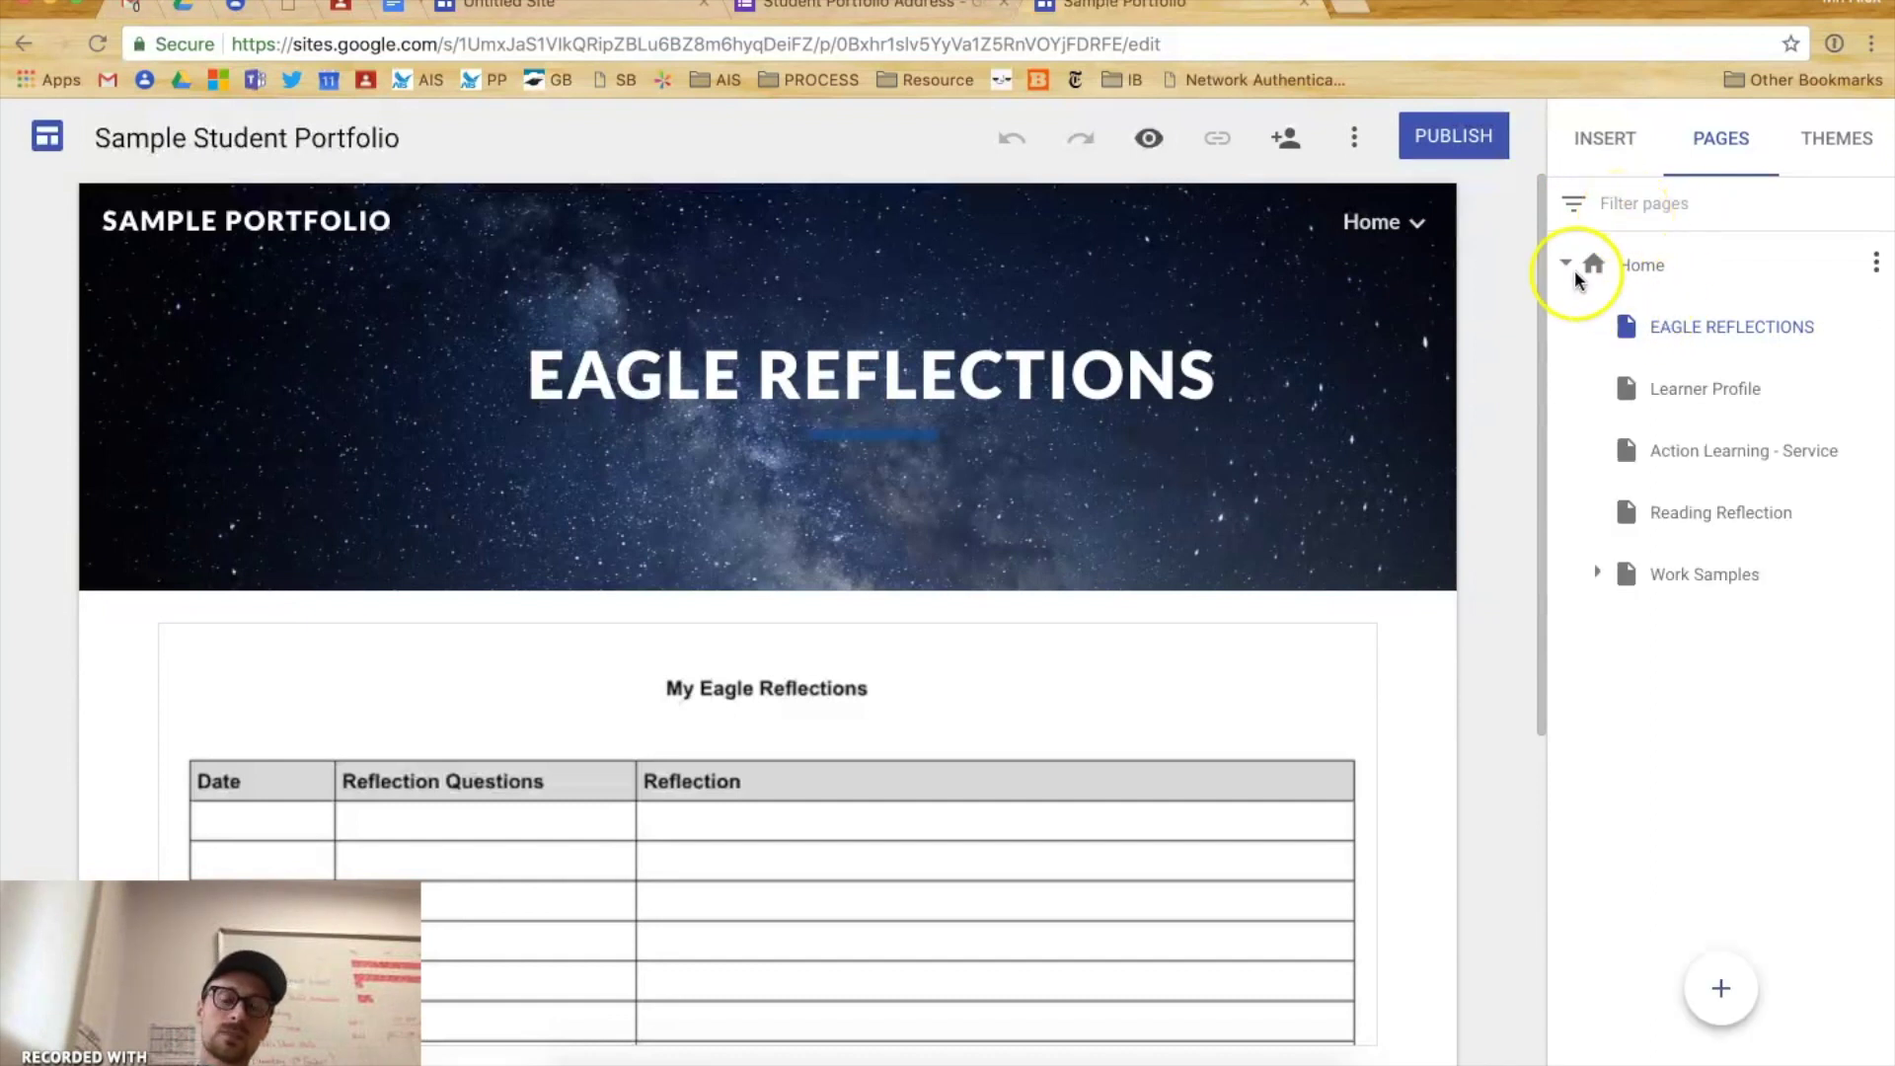
# - Expand Work Samples to view its subpages, then collapse the Home page tree
pyautogui.doubleClick(1573, 275)
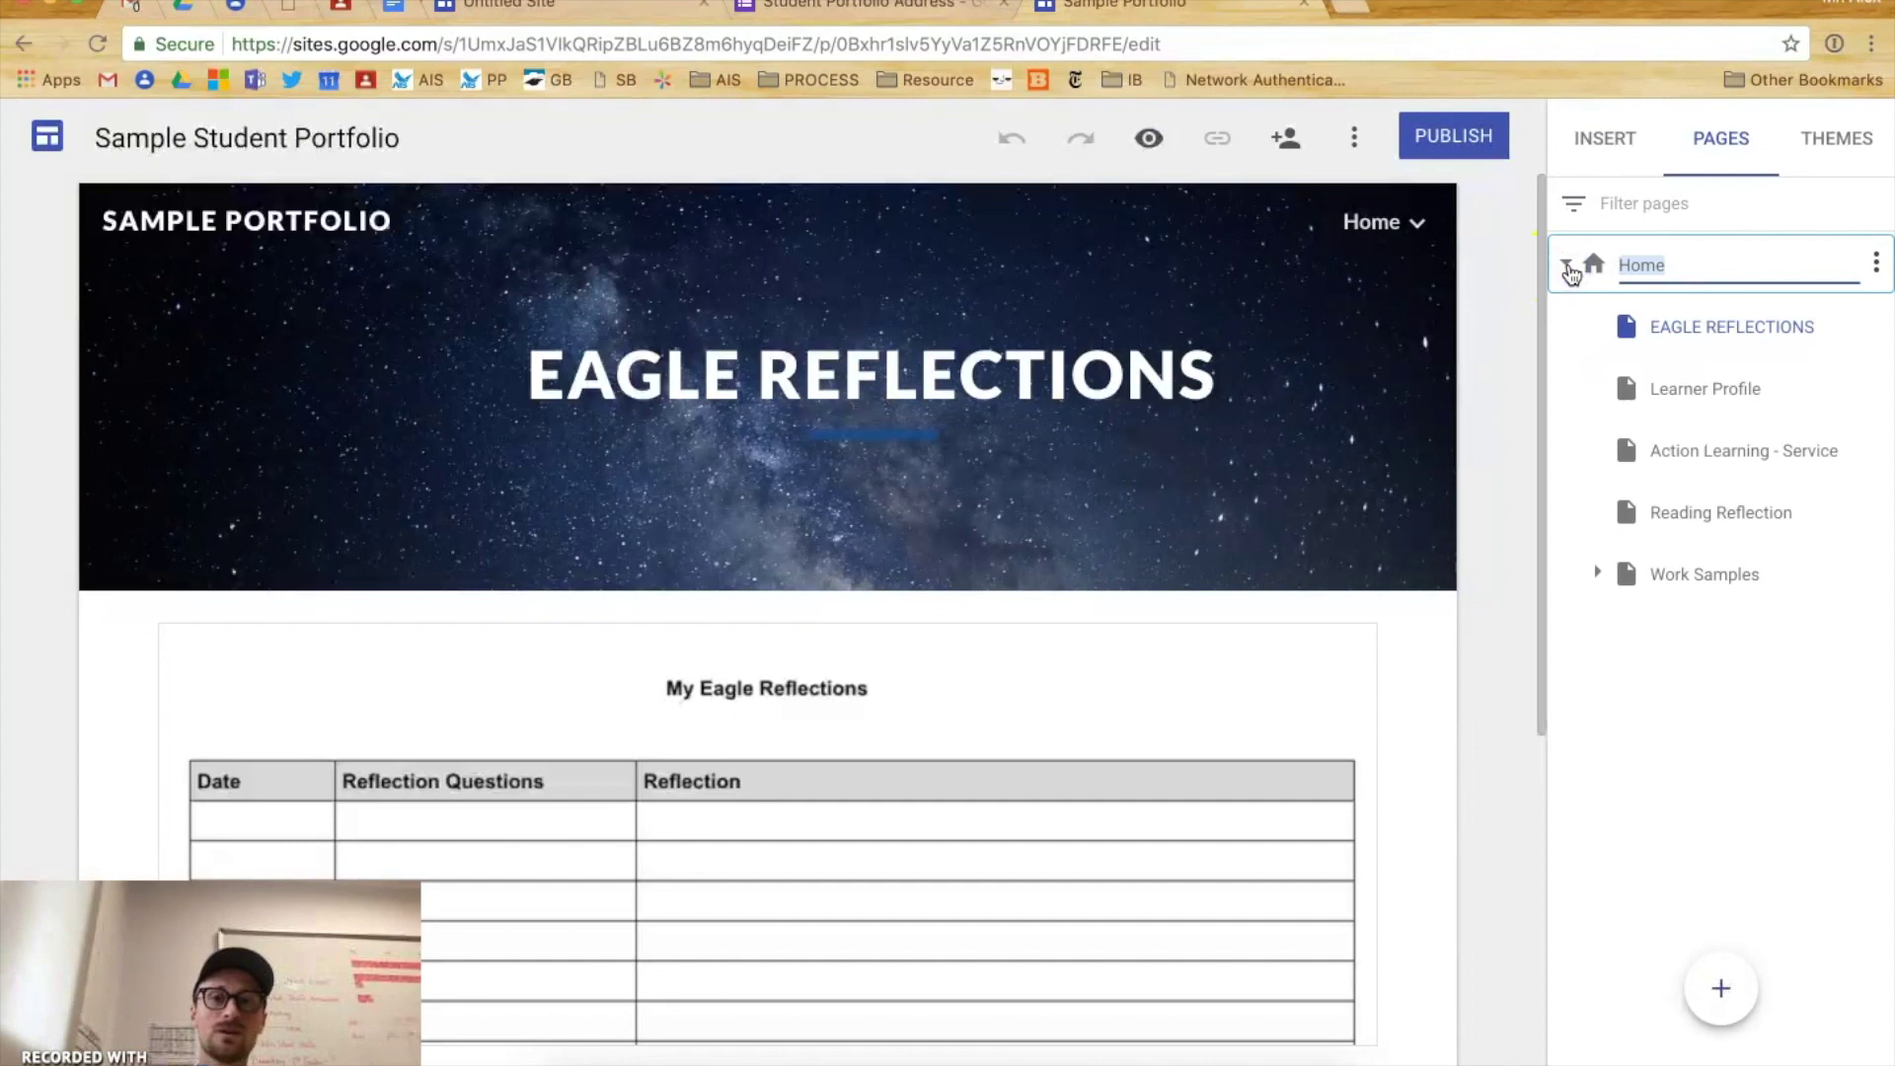
pyautogui.click(1401, 223)
pyautogui.click(1586, 276)
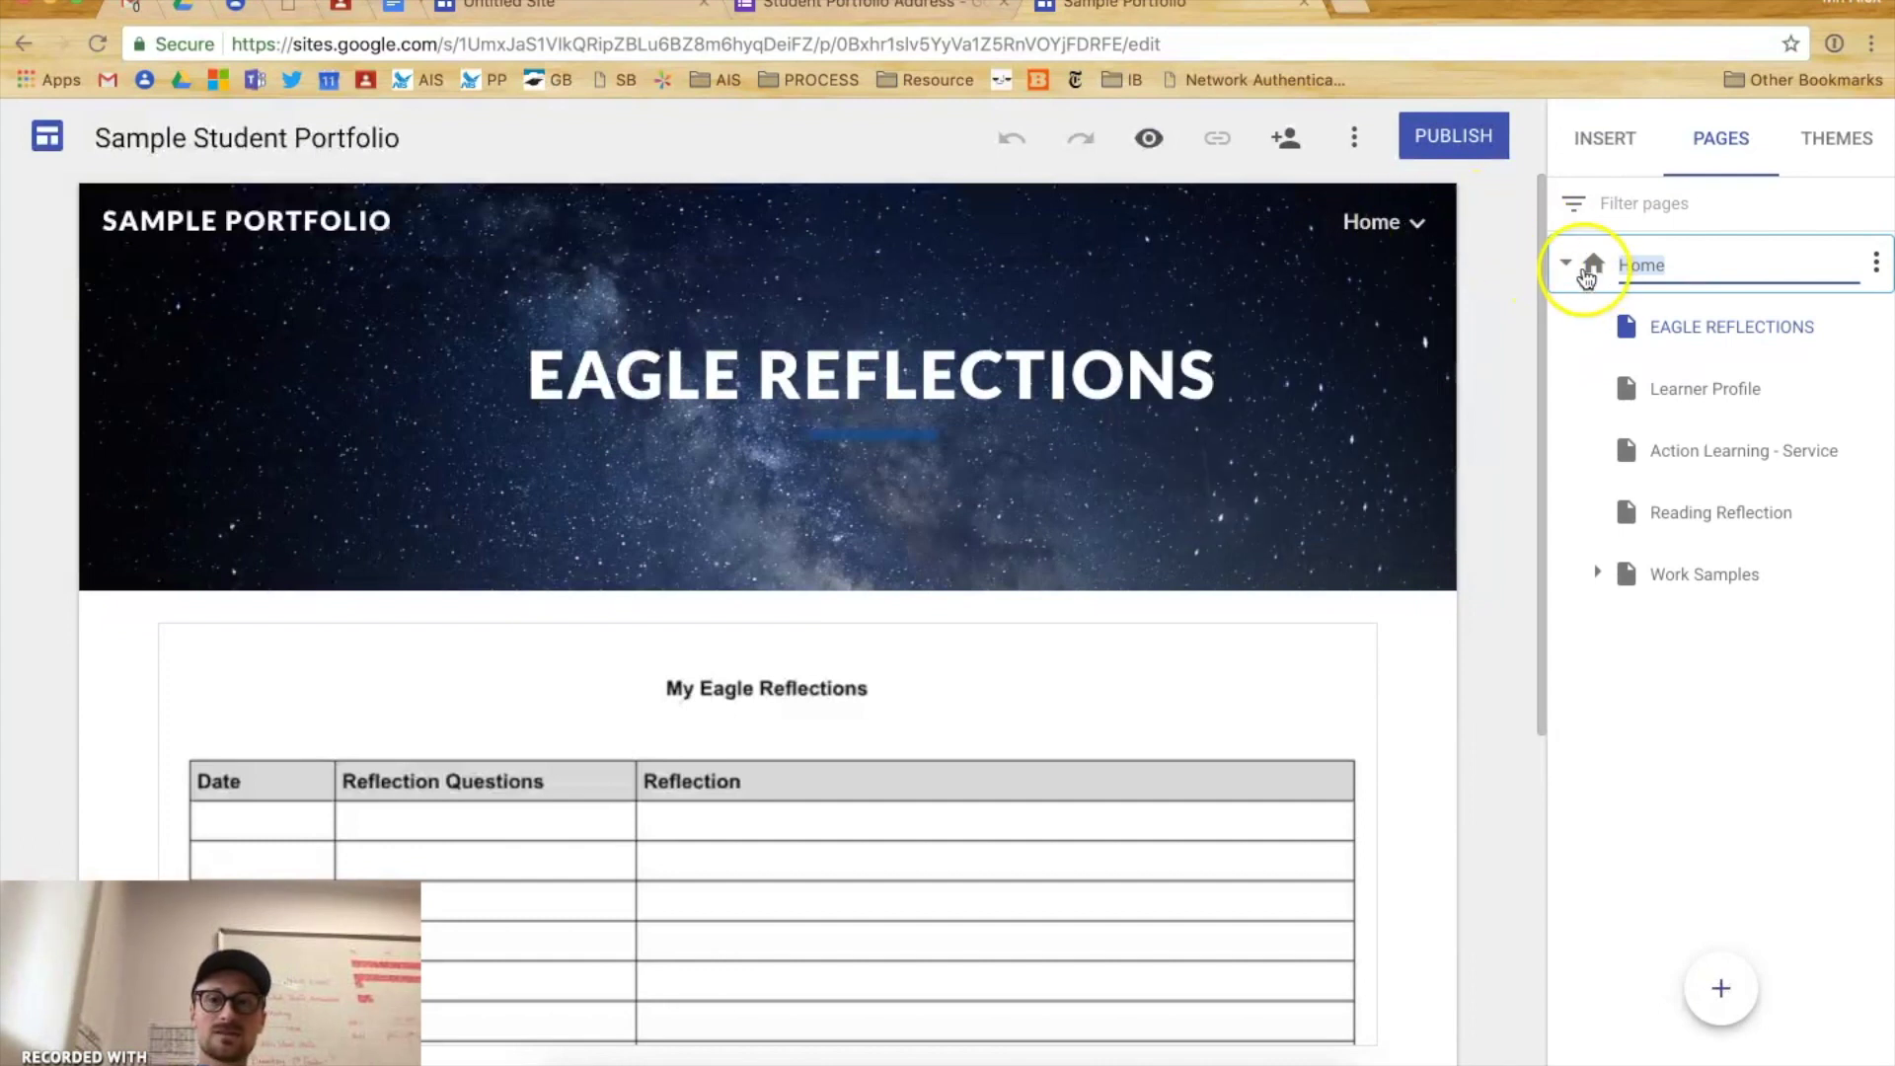
pyautogui.click(1395, 224)
pyautogui.click(1551, 258)
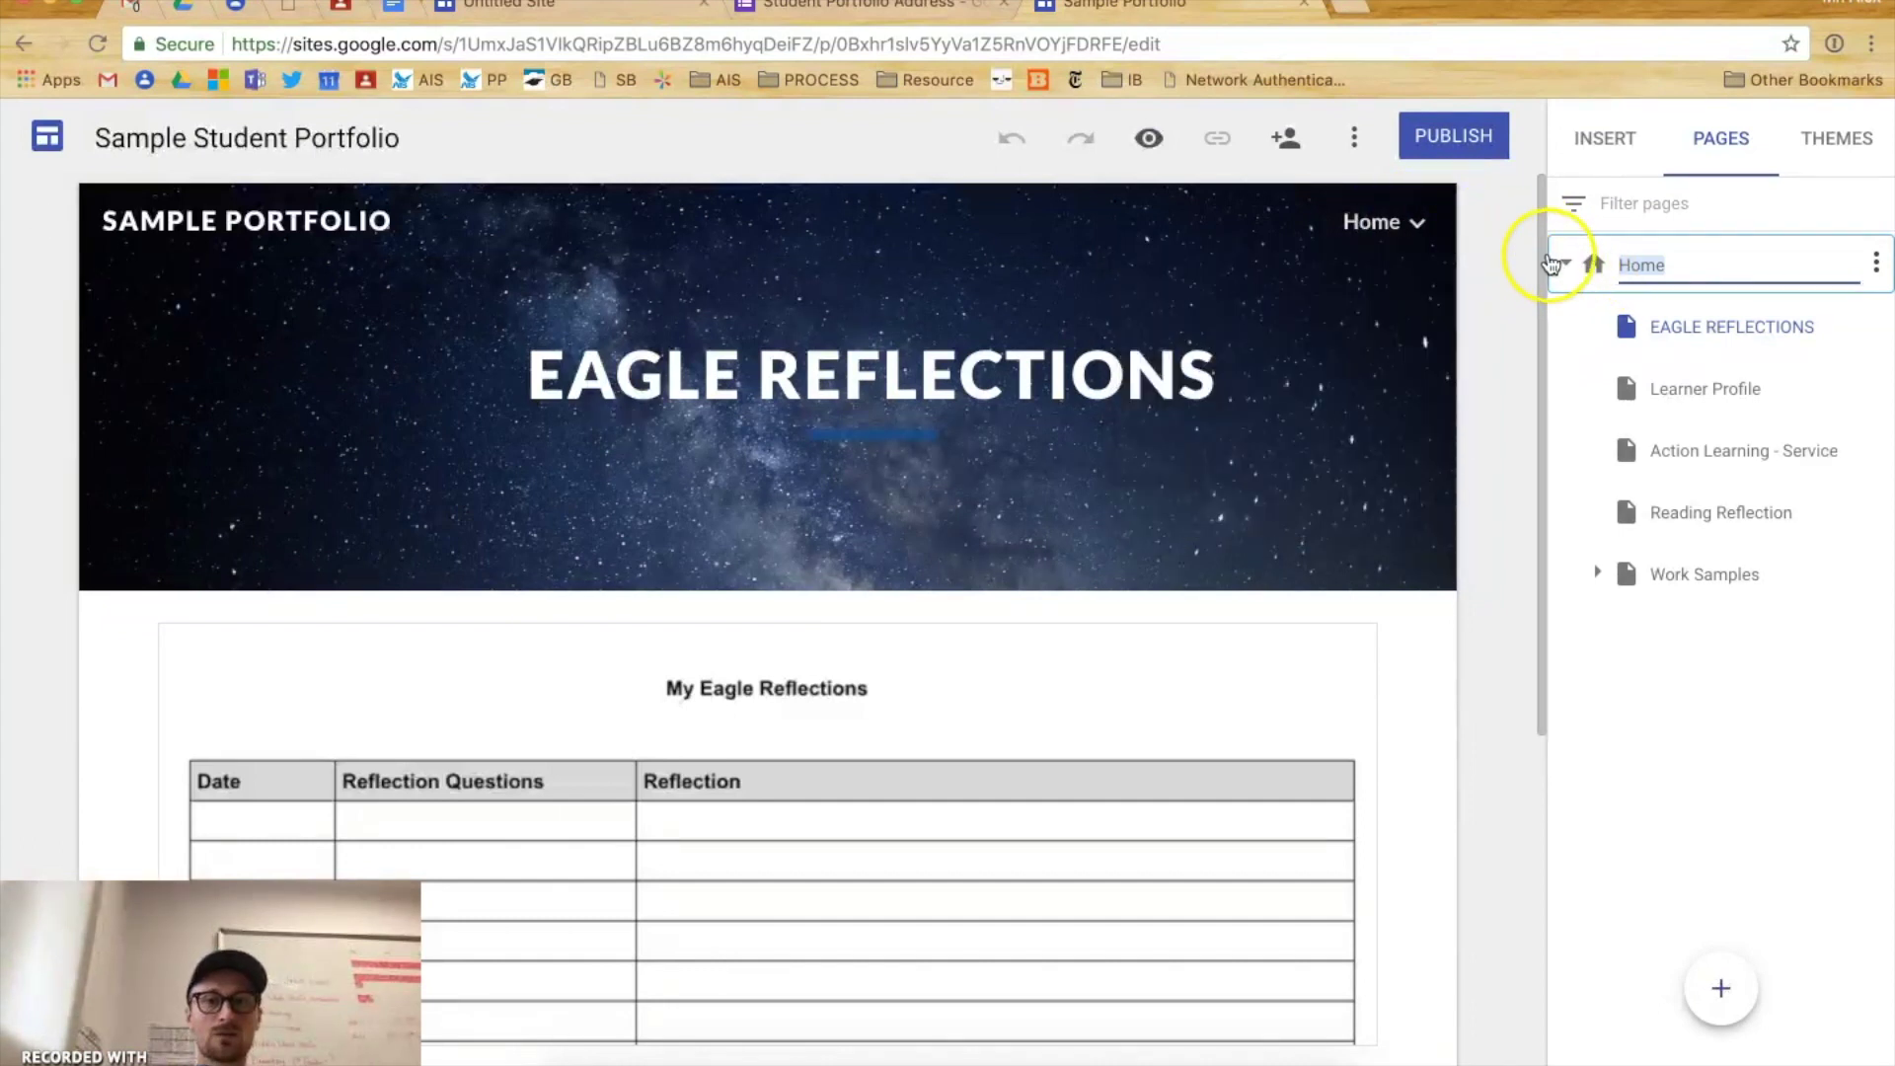
pyautogui.click(1412, 223)
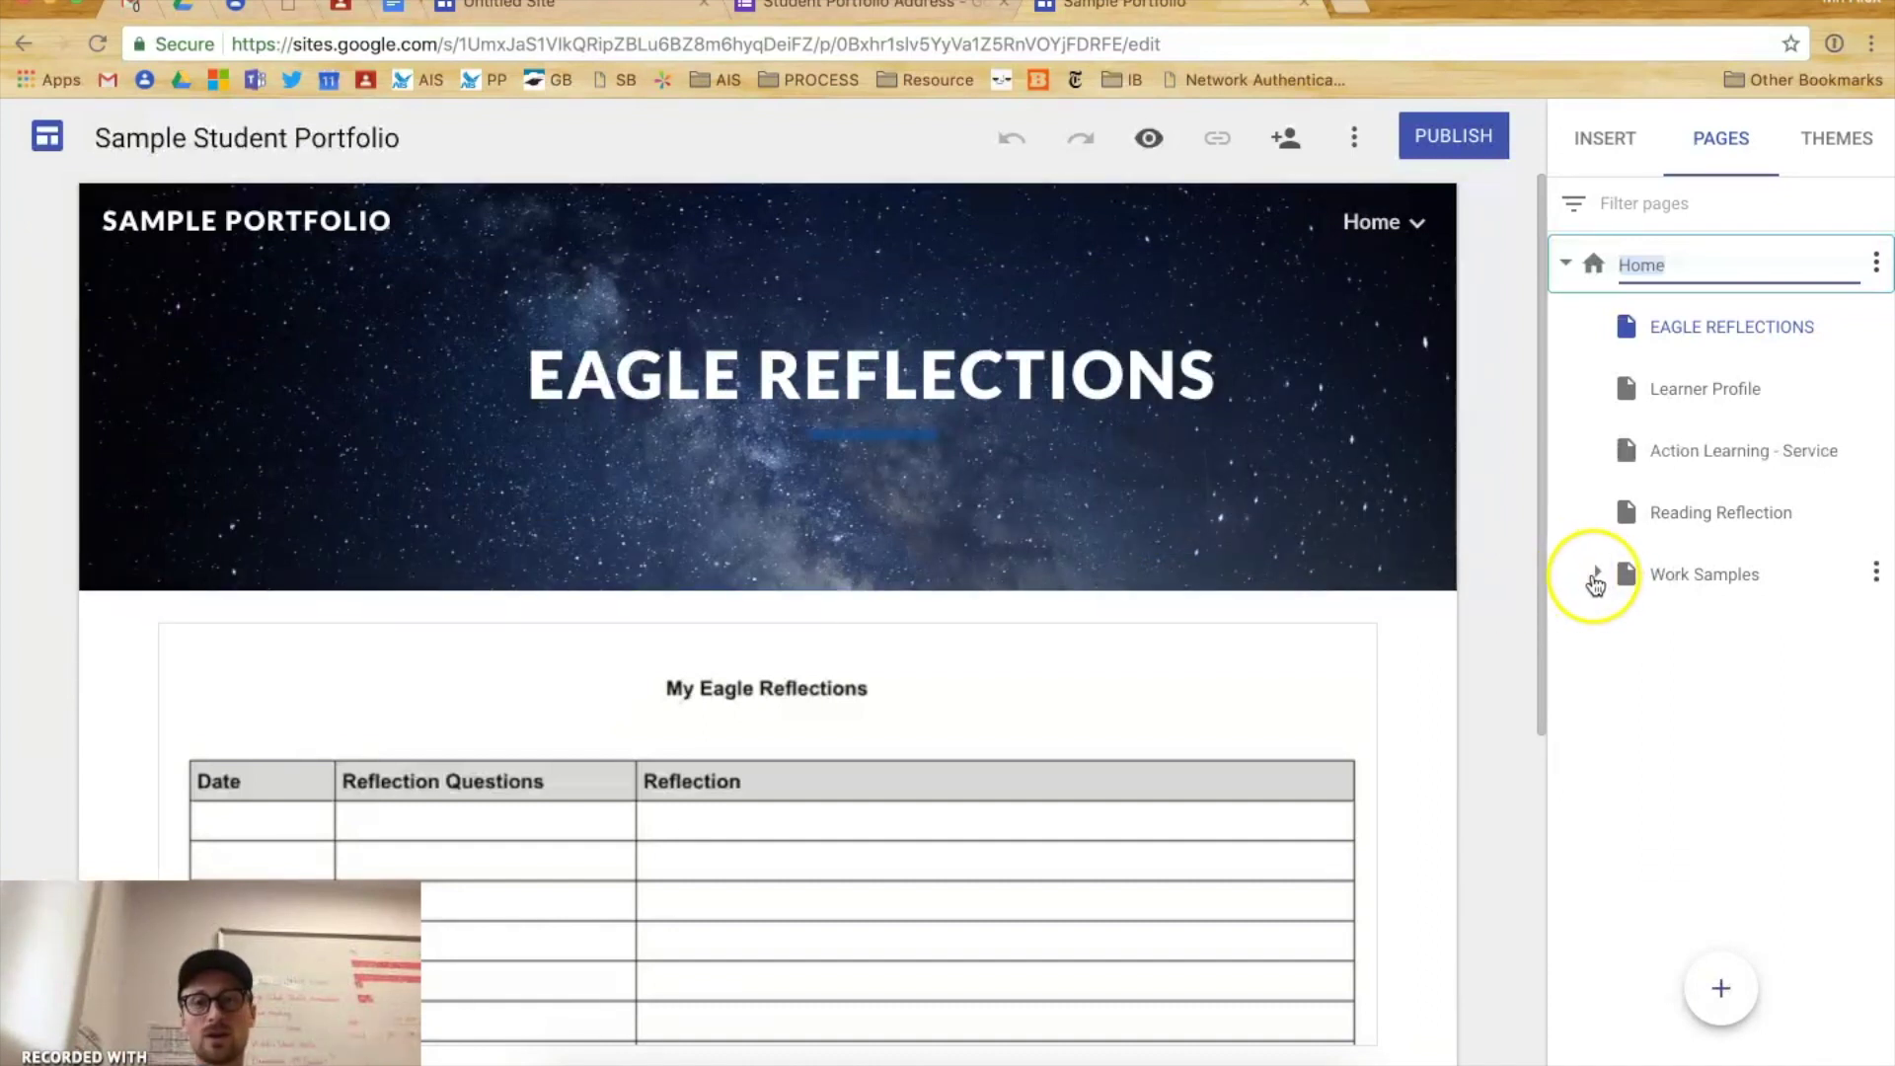
pyautogui.click(1596, 574)
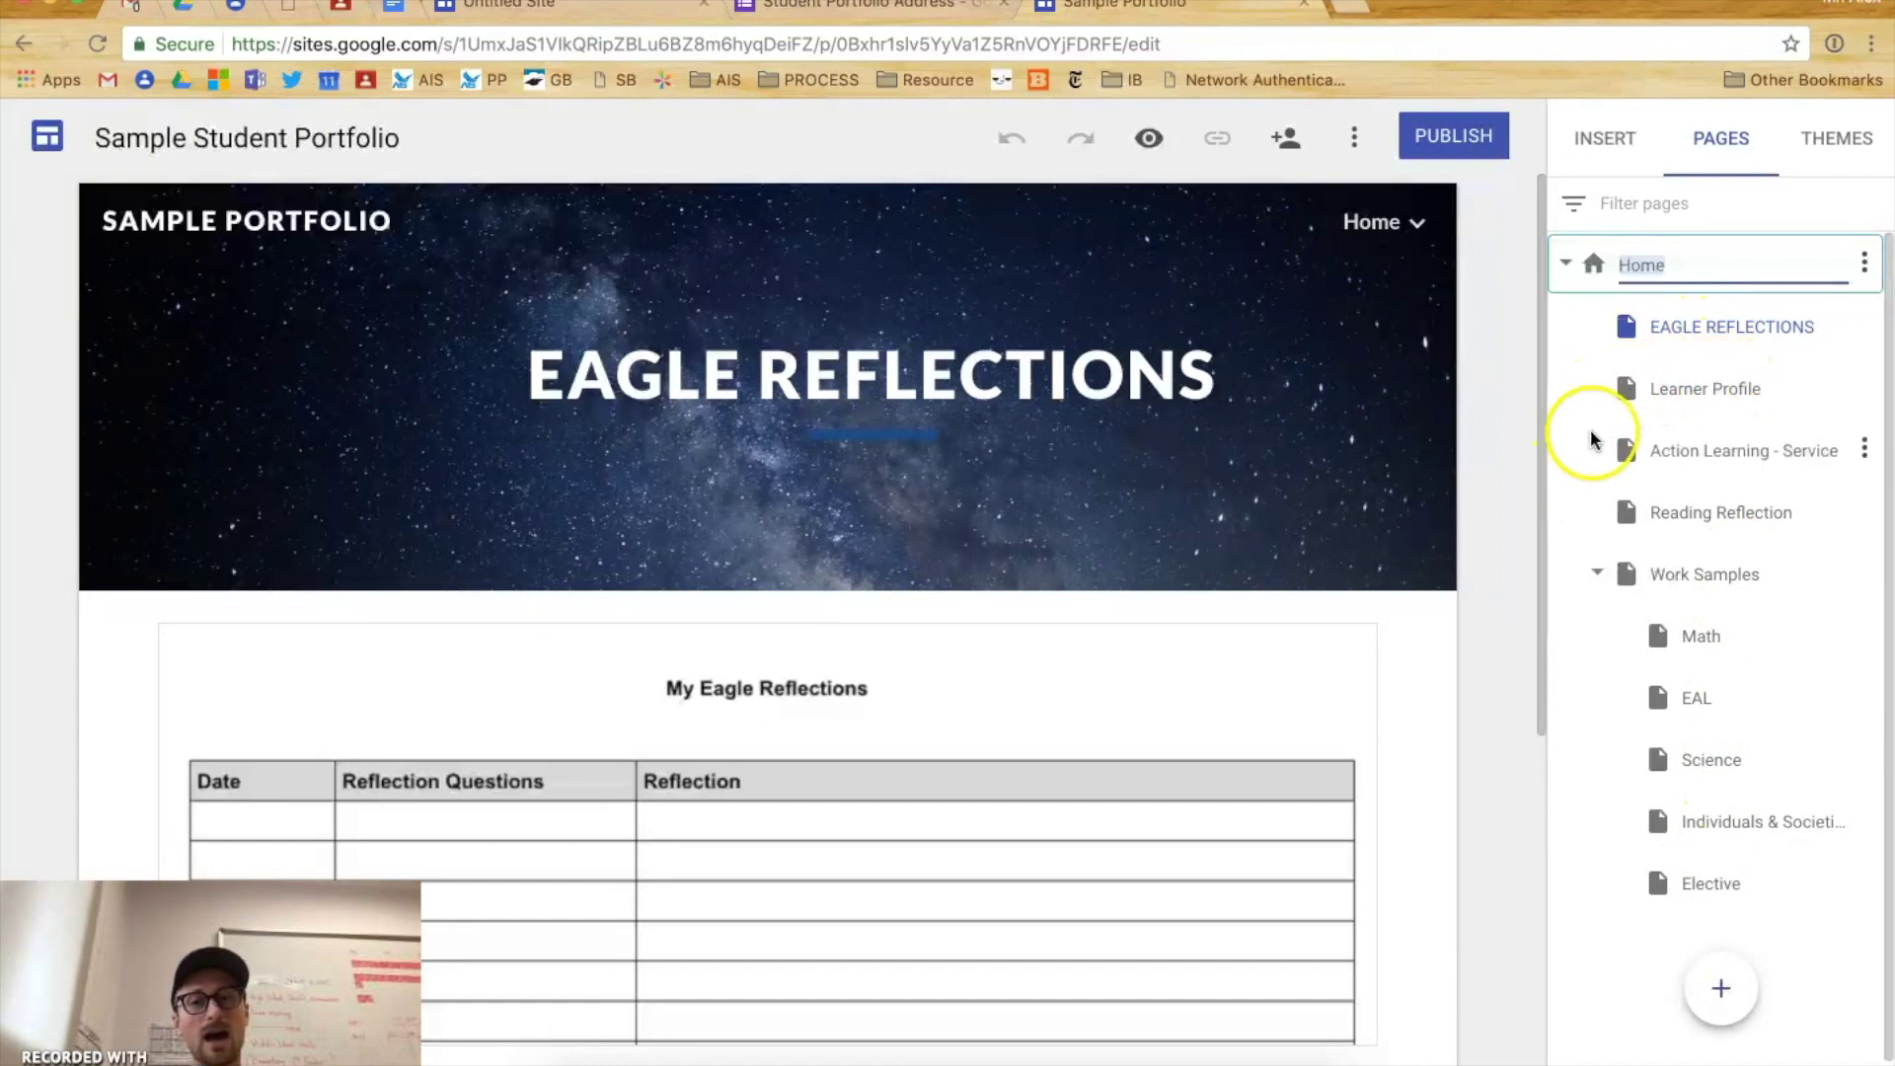
pyautogui.click(1577, 264)
pyautogui.moveTo(1739, 999)
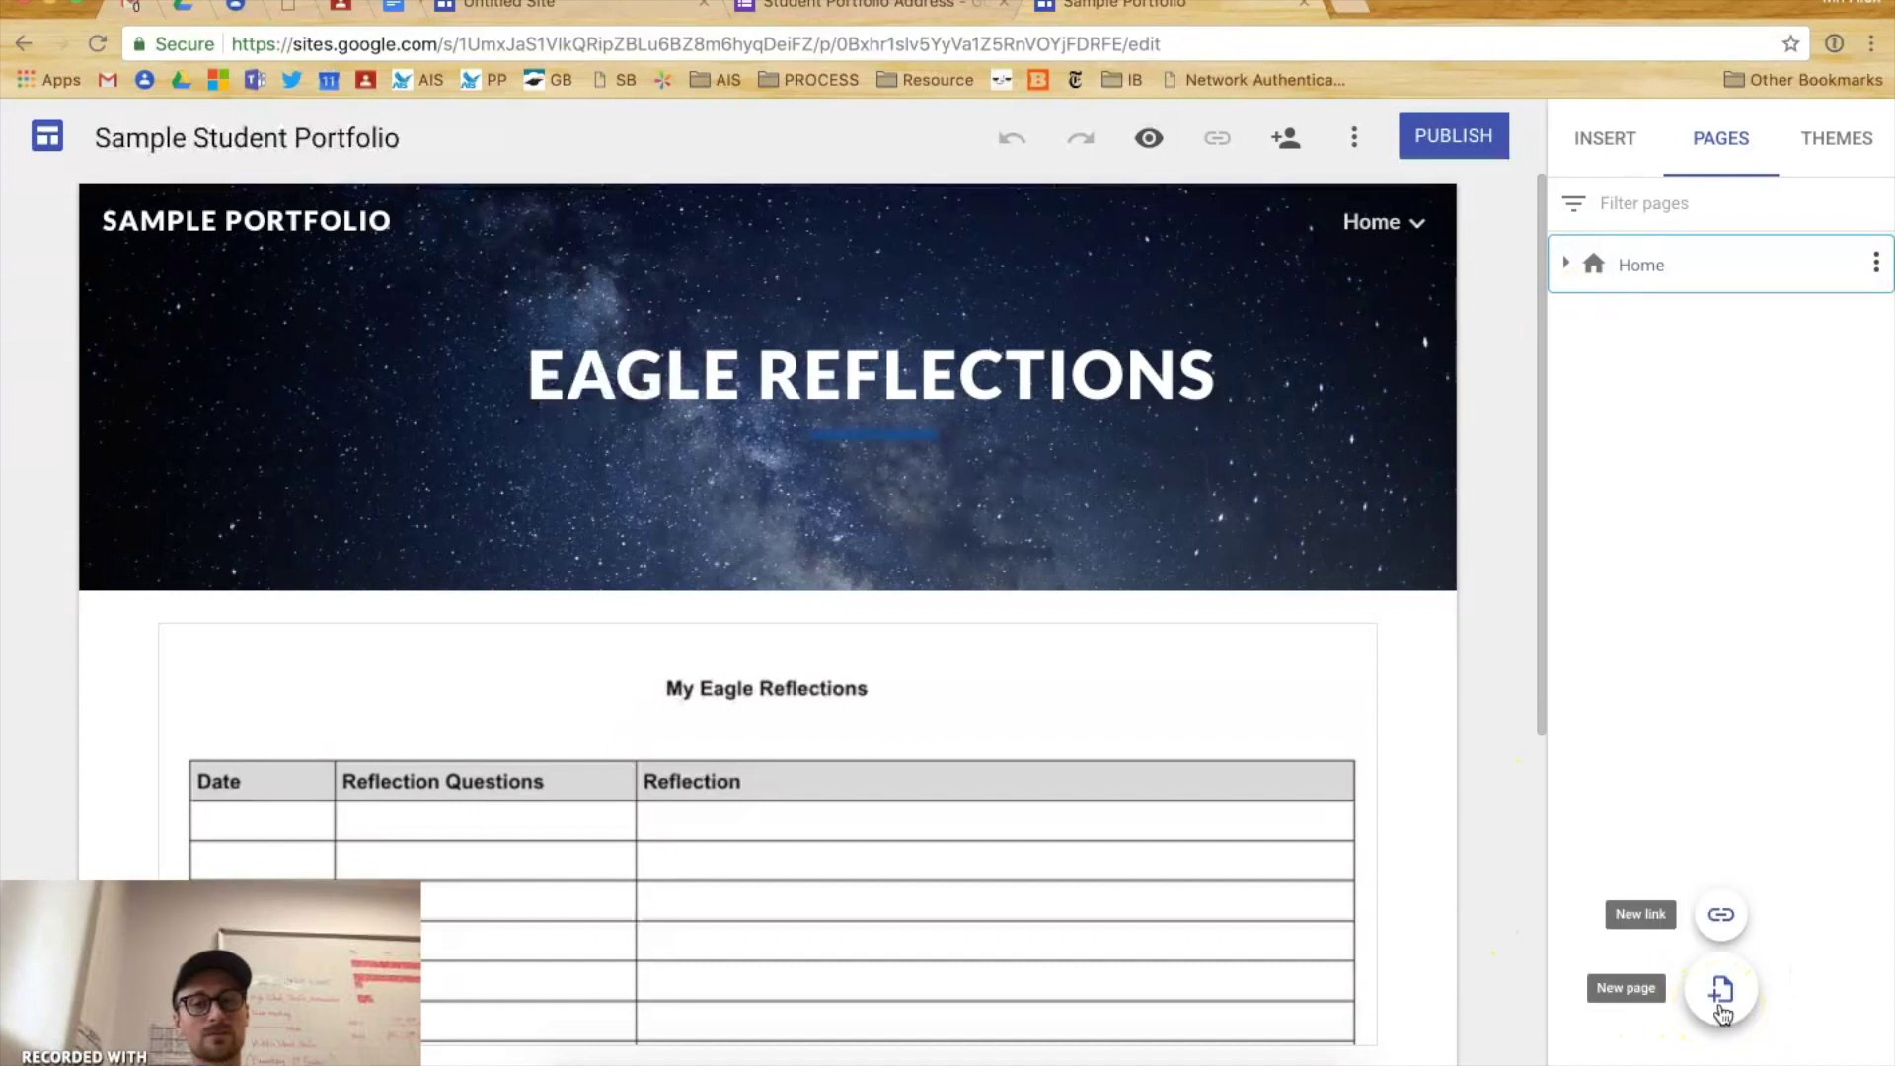
# - Create a new page named 'Sample', briefly checking its Advanced custom path options
pyautogui.click(1737, 926)
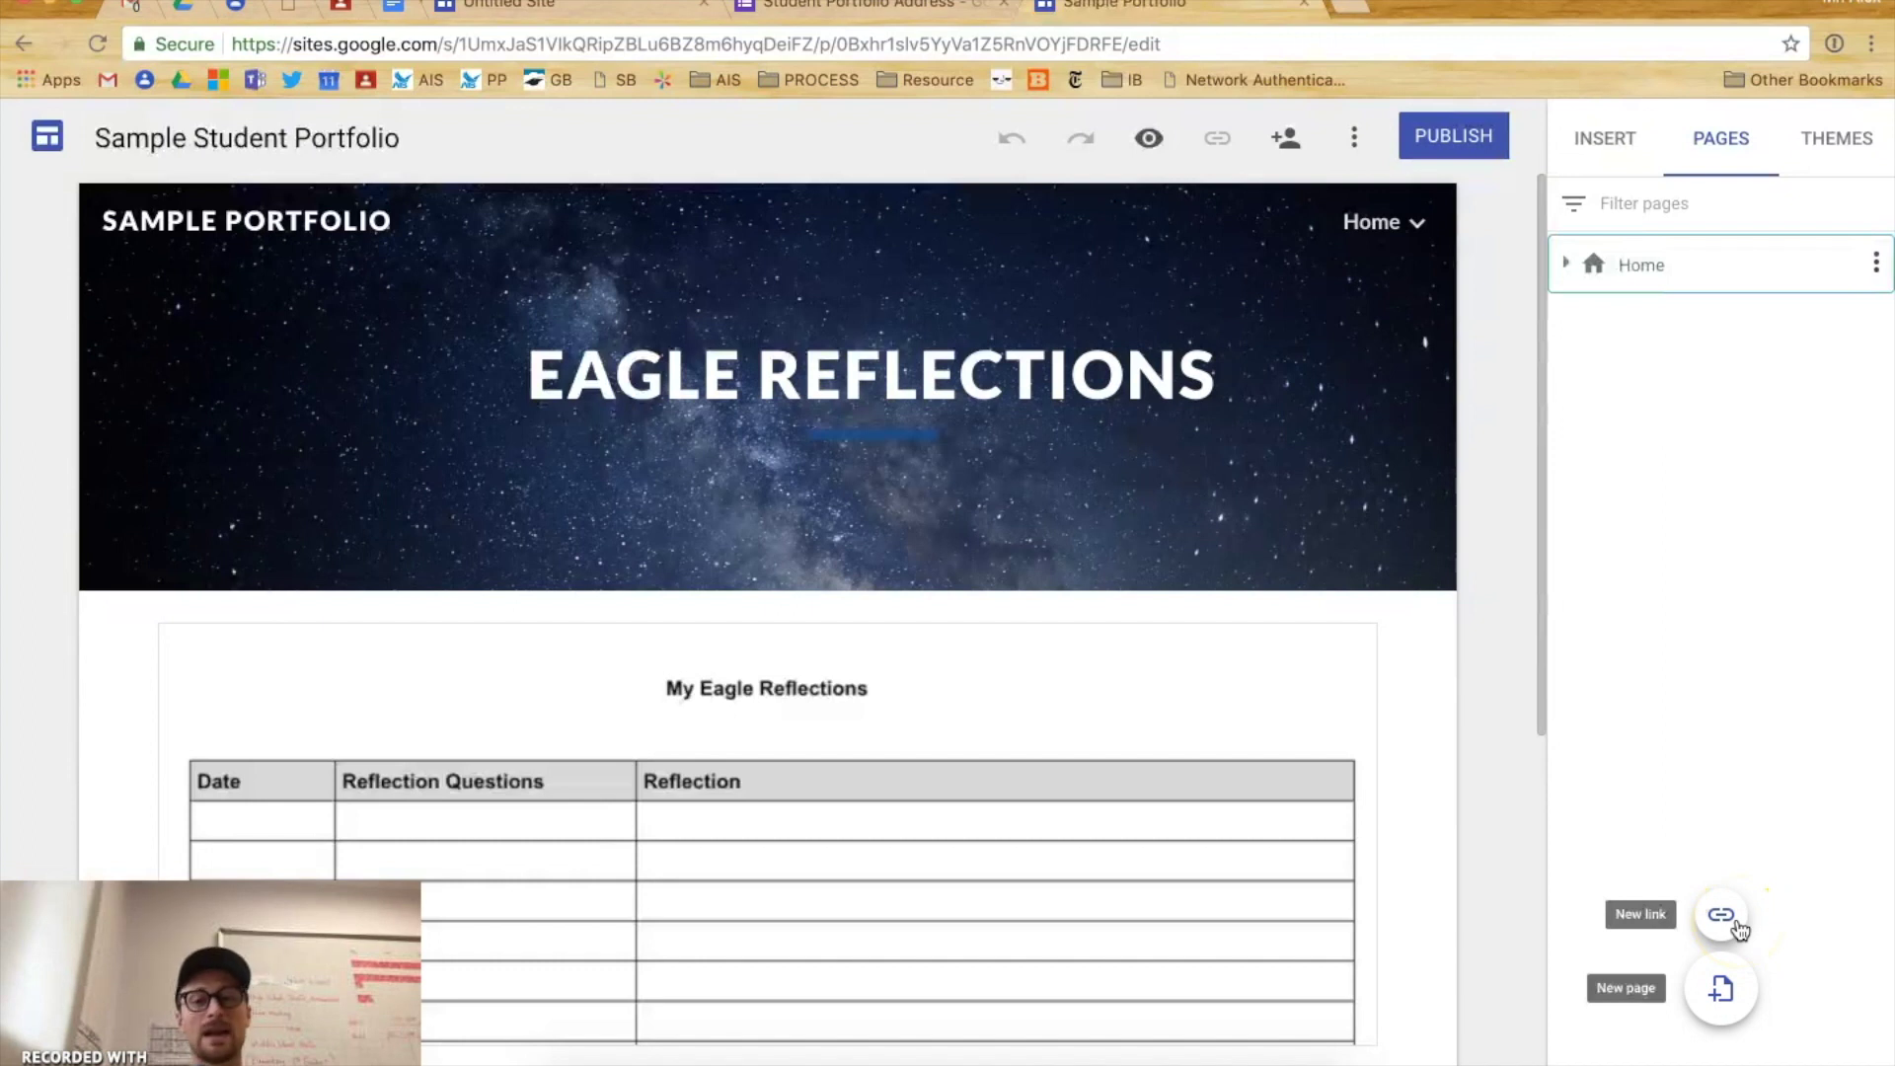
pyautogui.click(1649, 951)
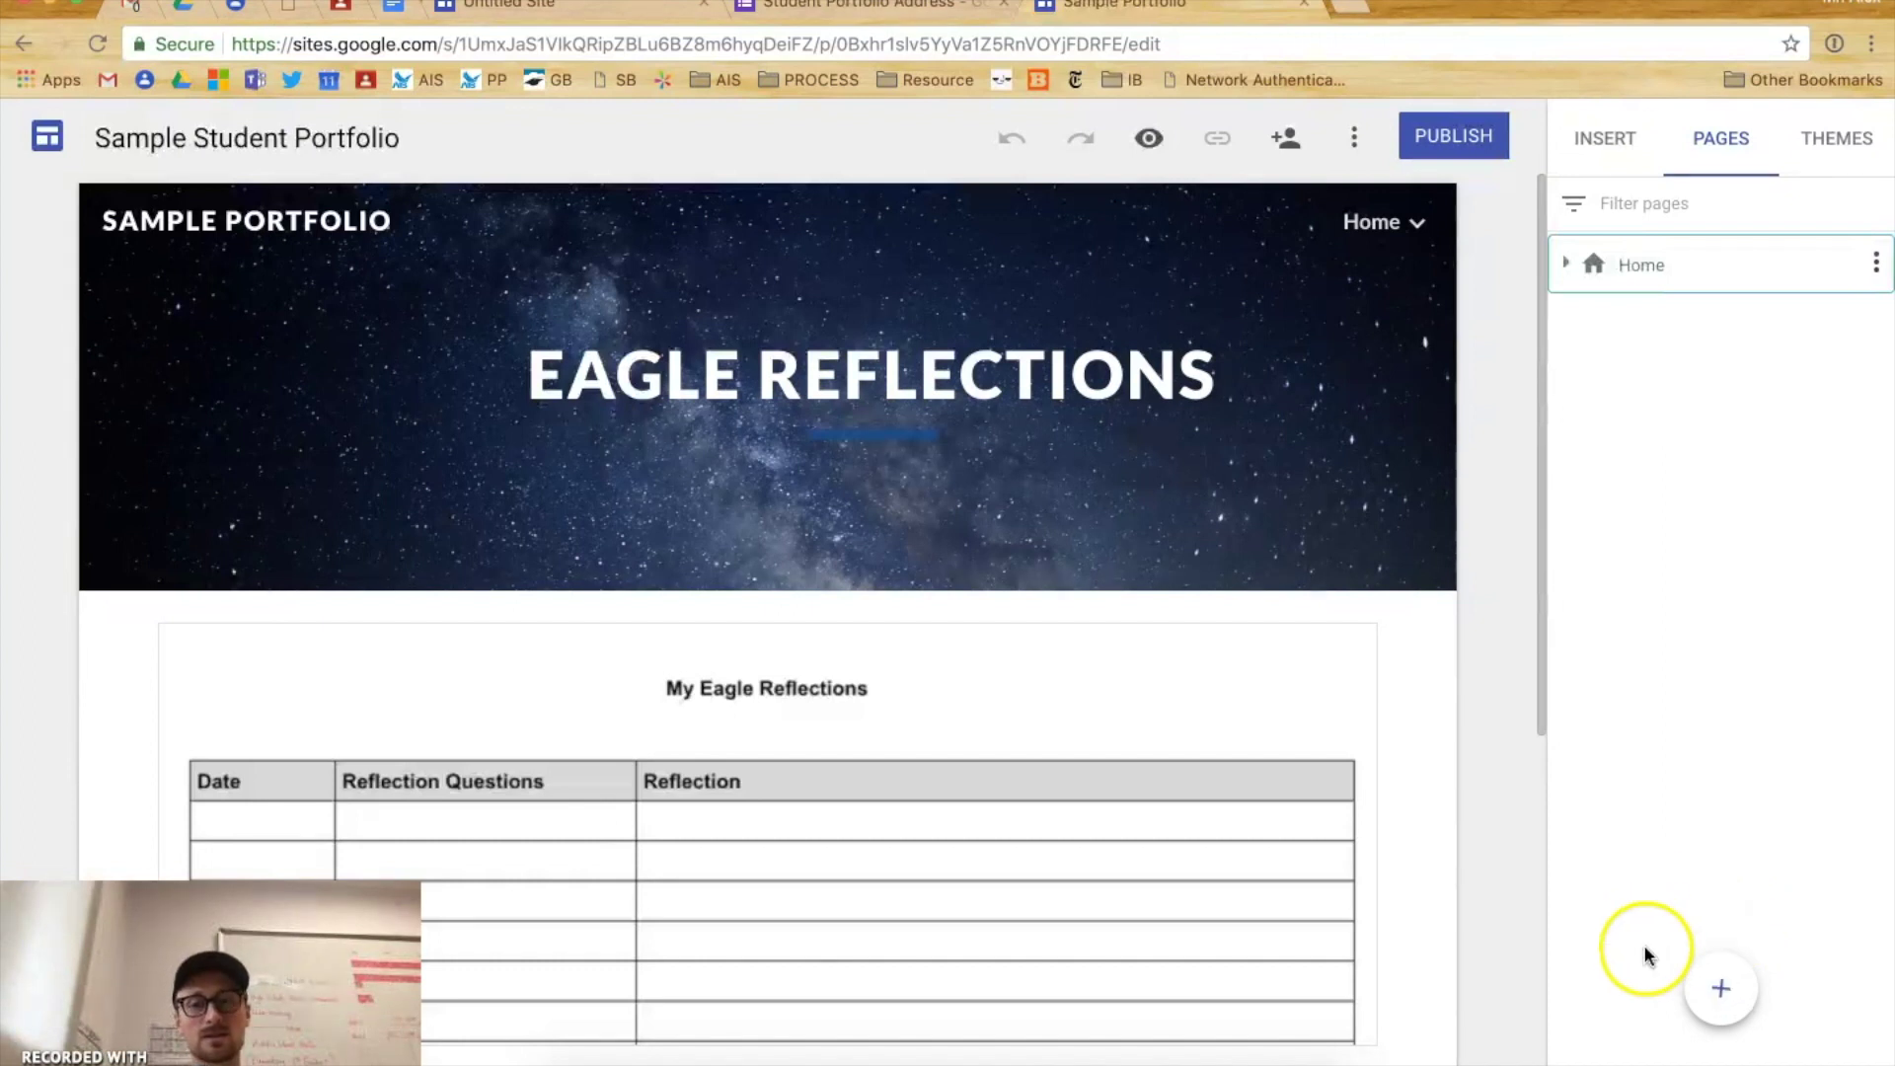
pyautogui.click(1729, 1002)
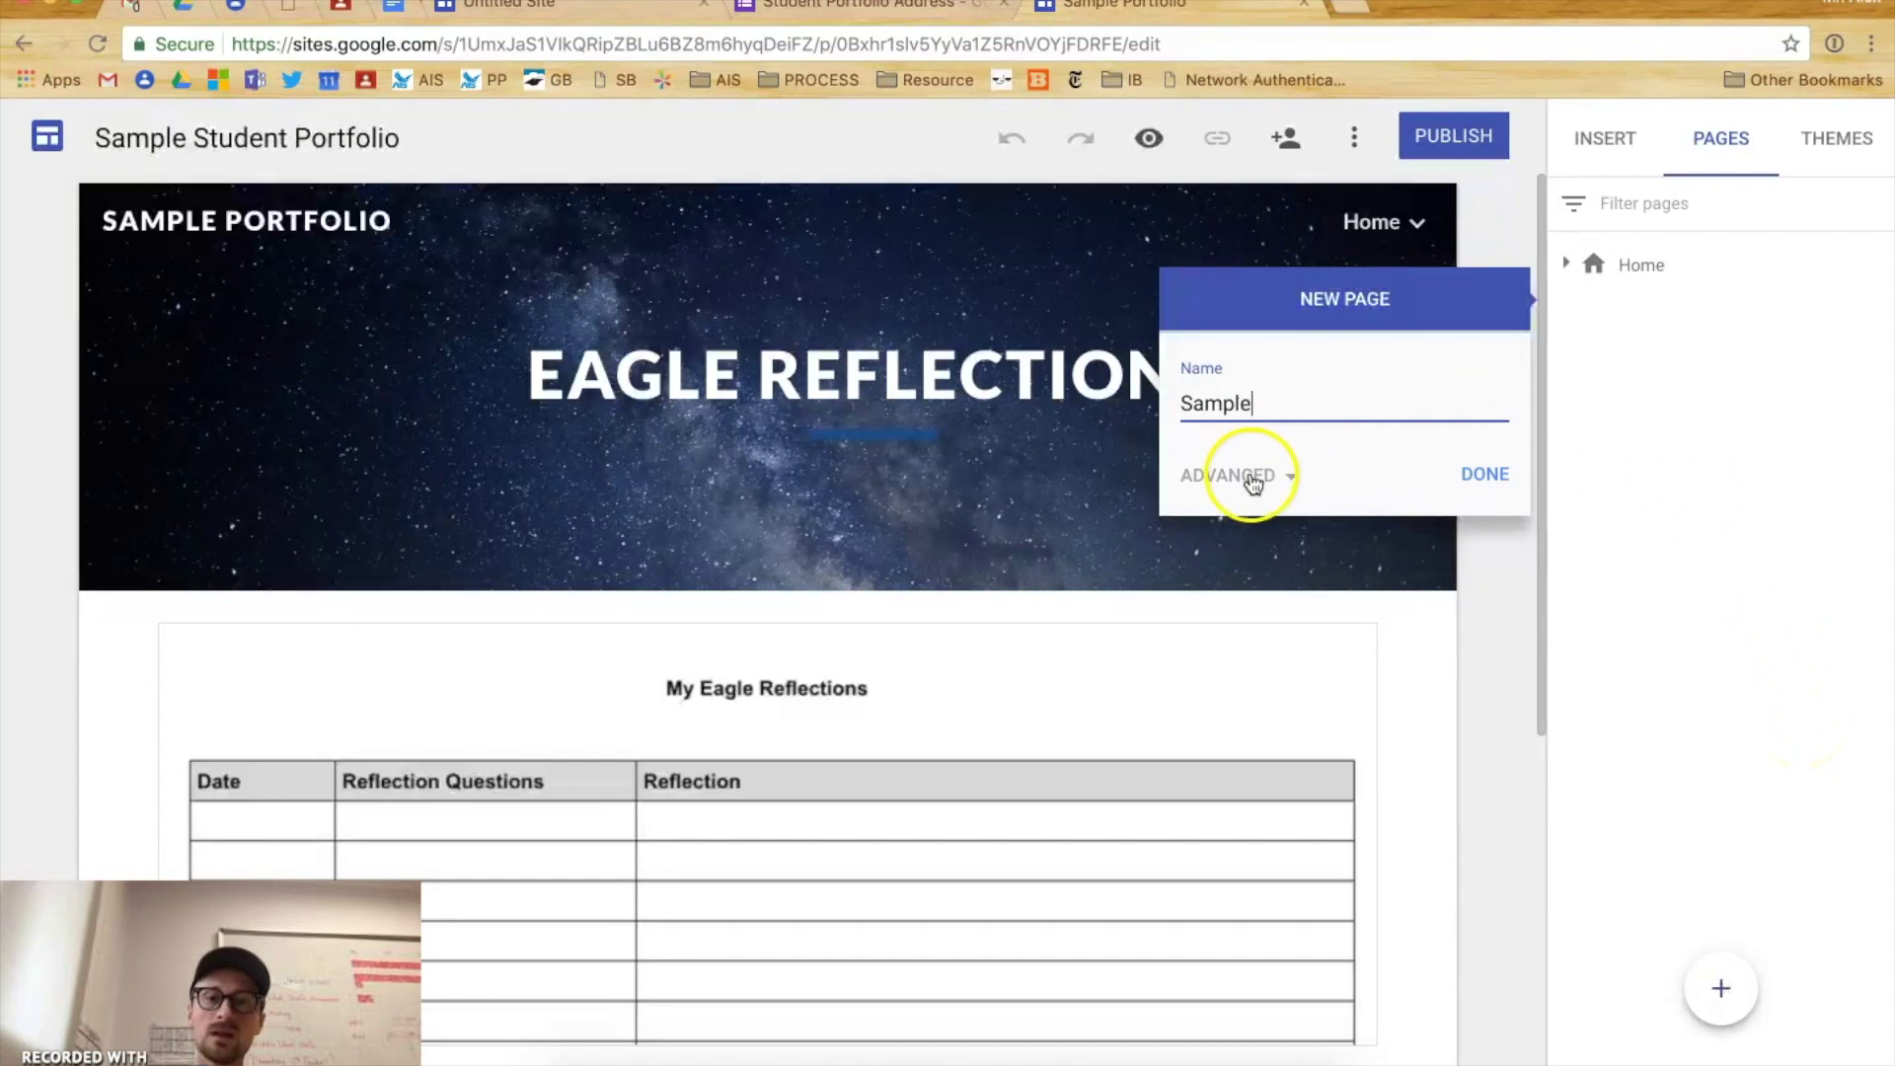
pyautogui.click(1242, 475)
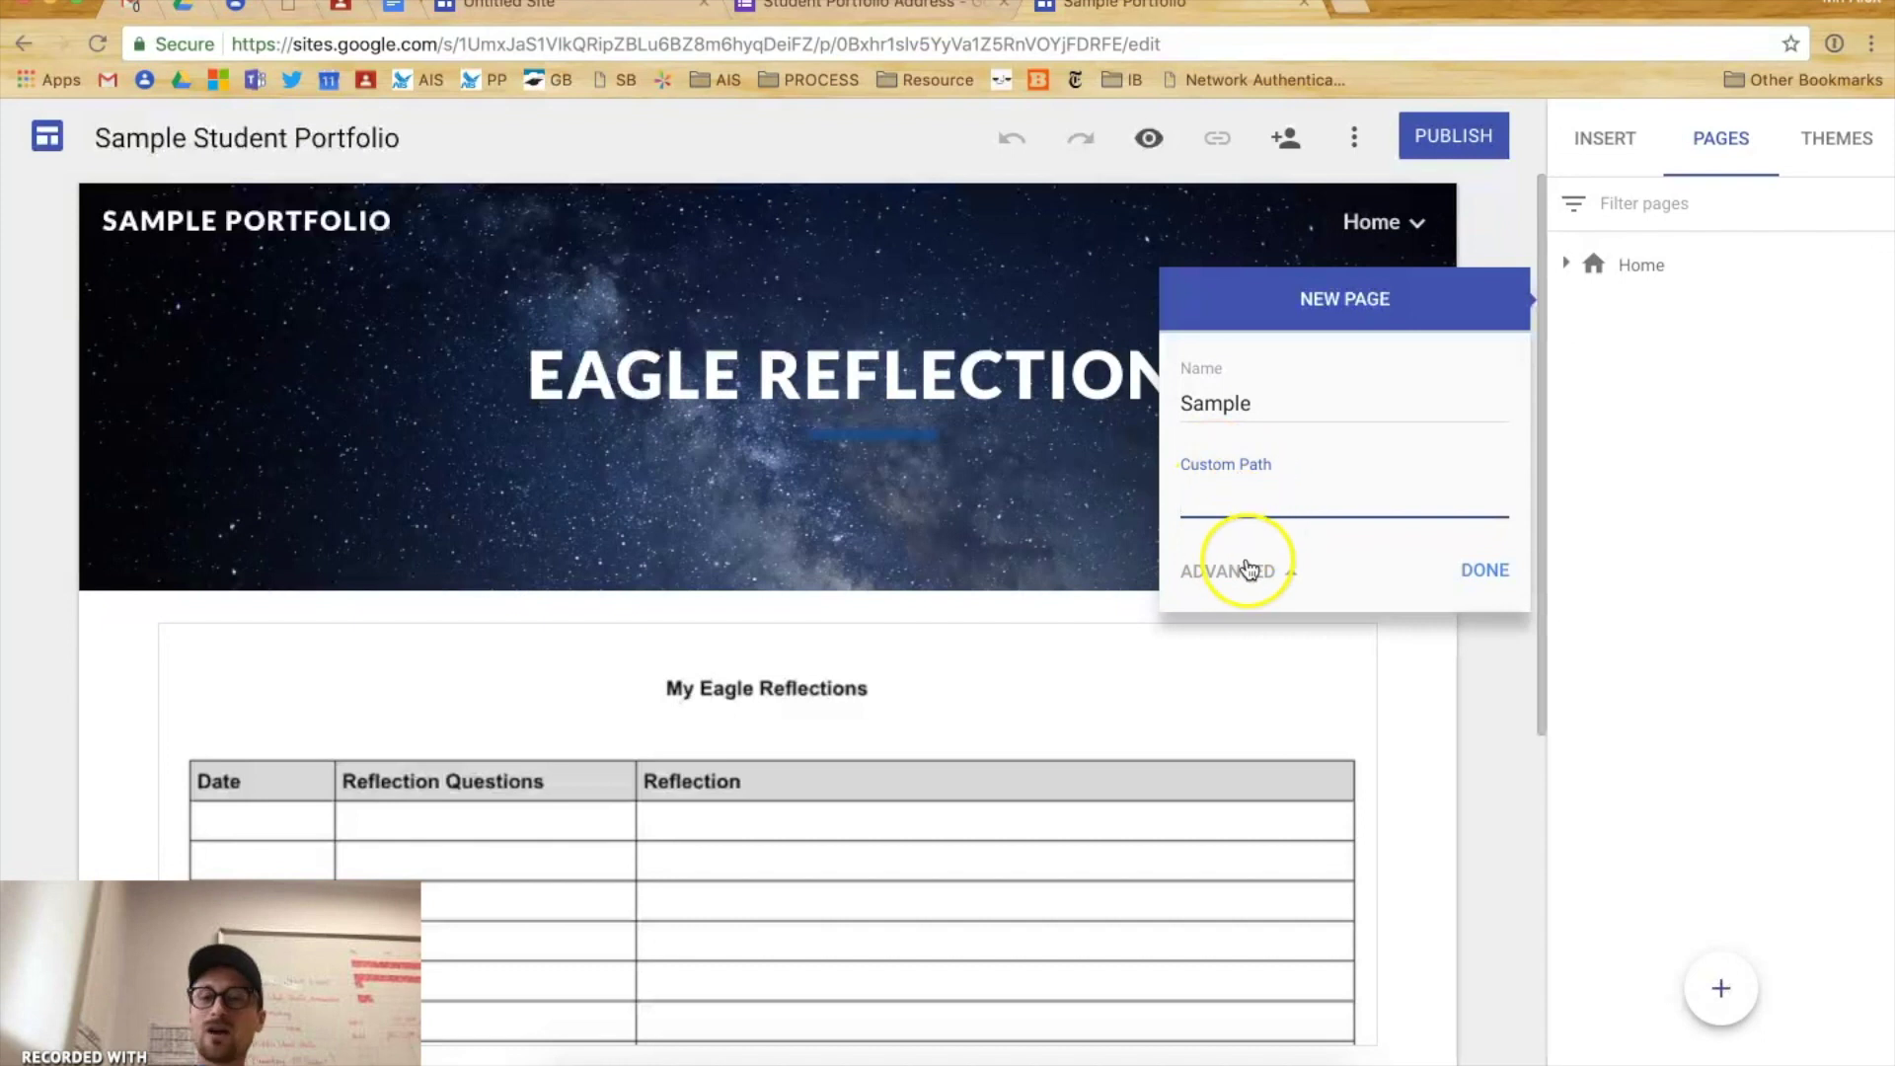
pyautogui.click(1238, 570)
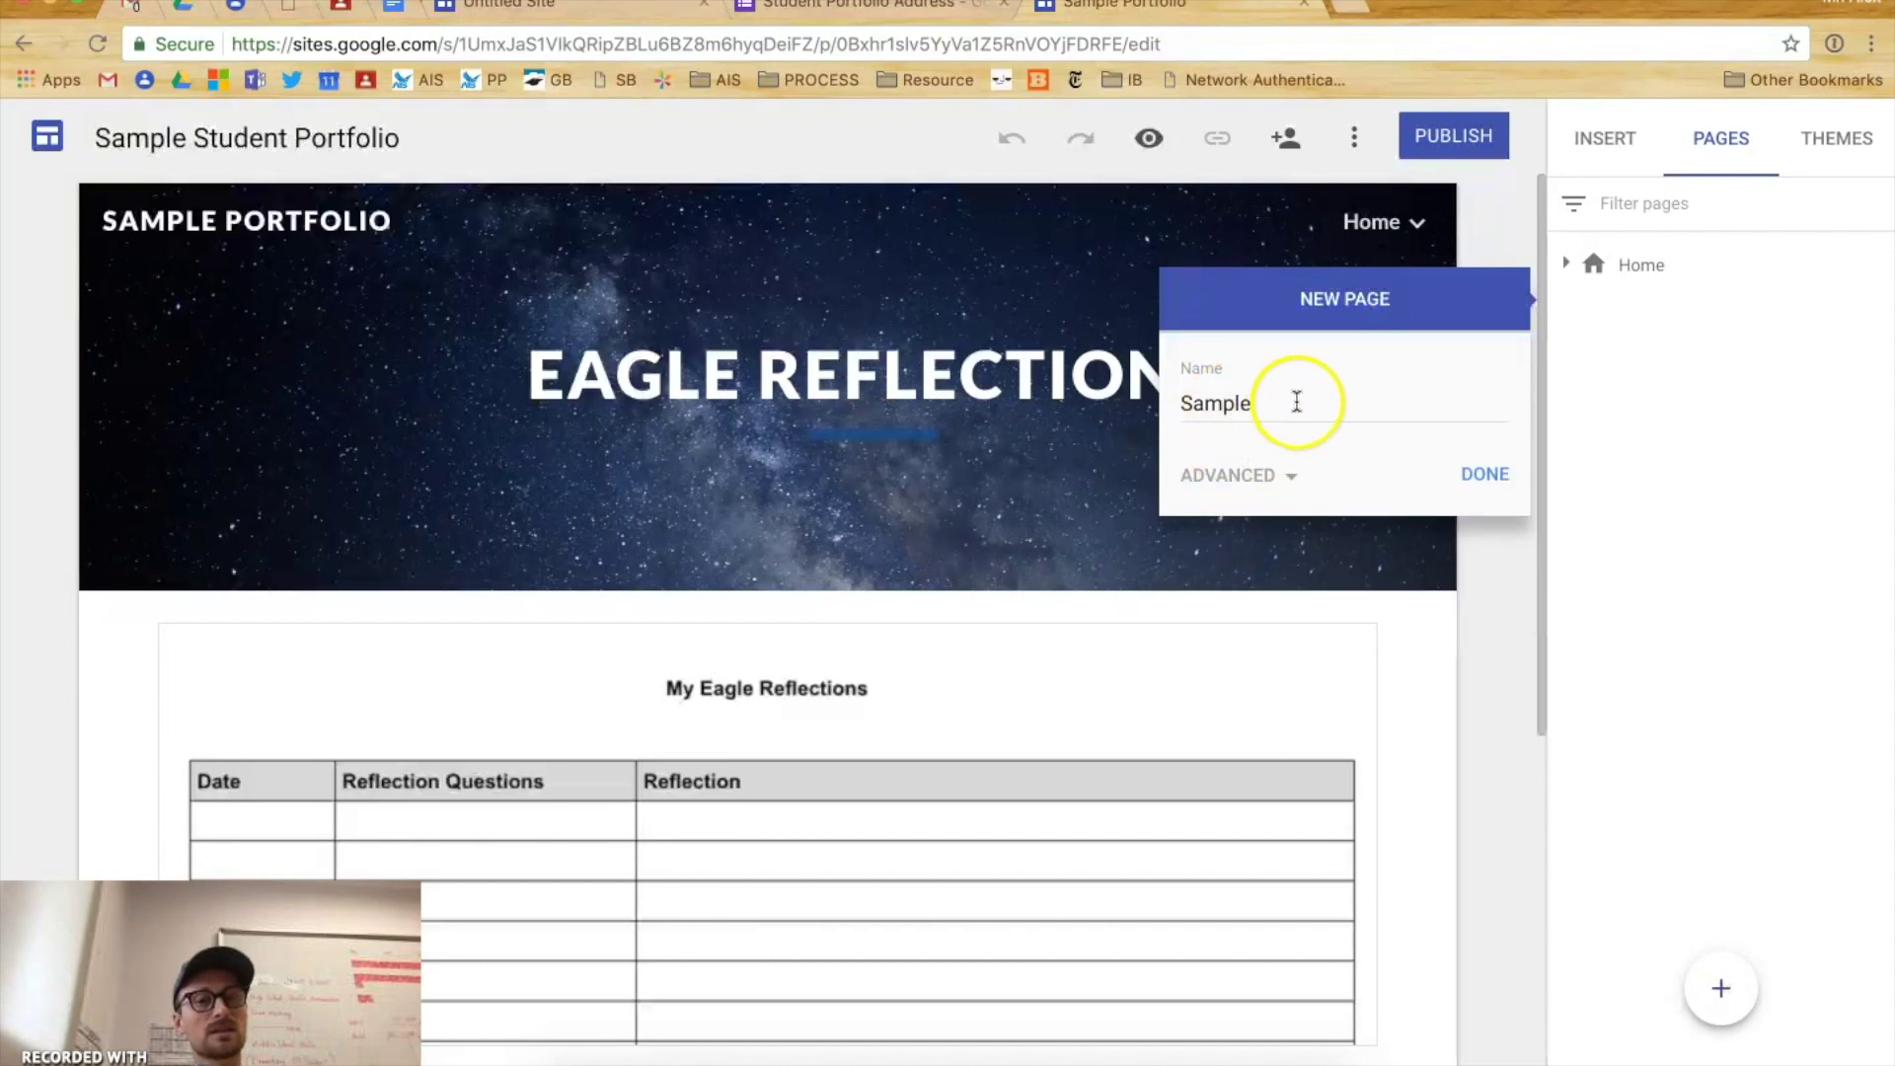
pyautogui.click(1489, 477)
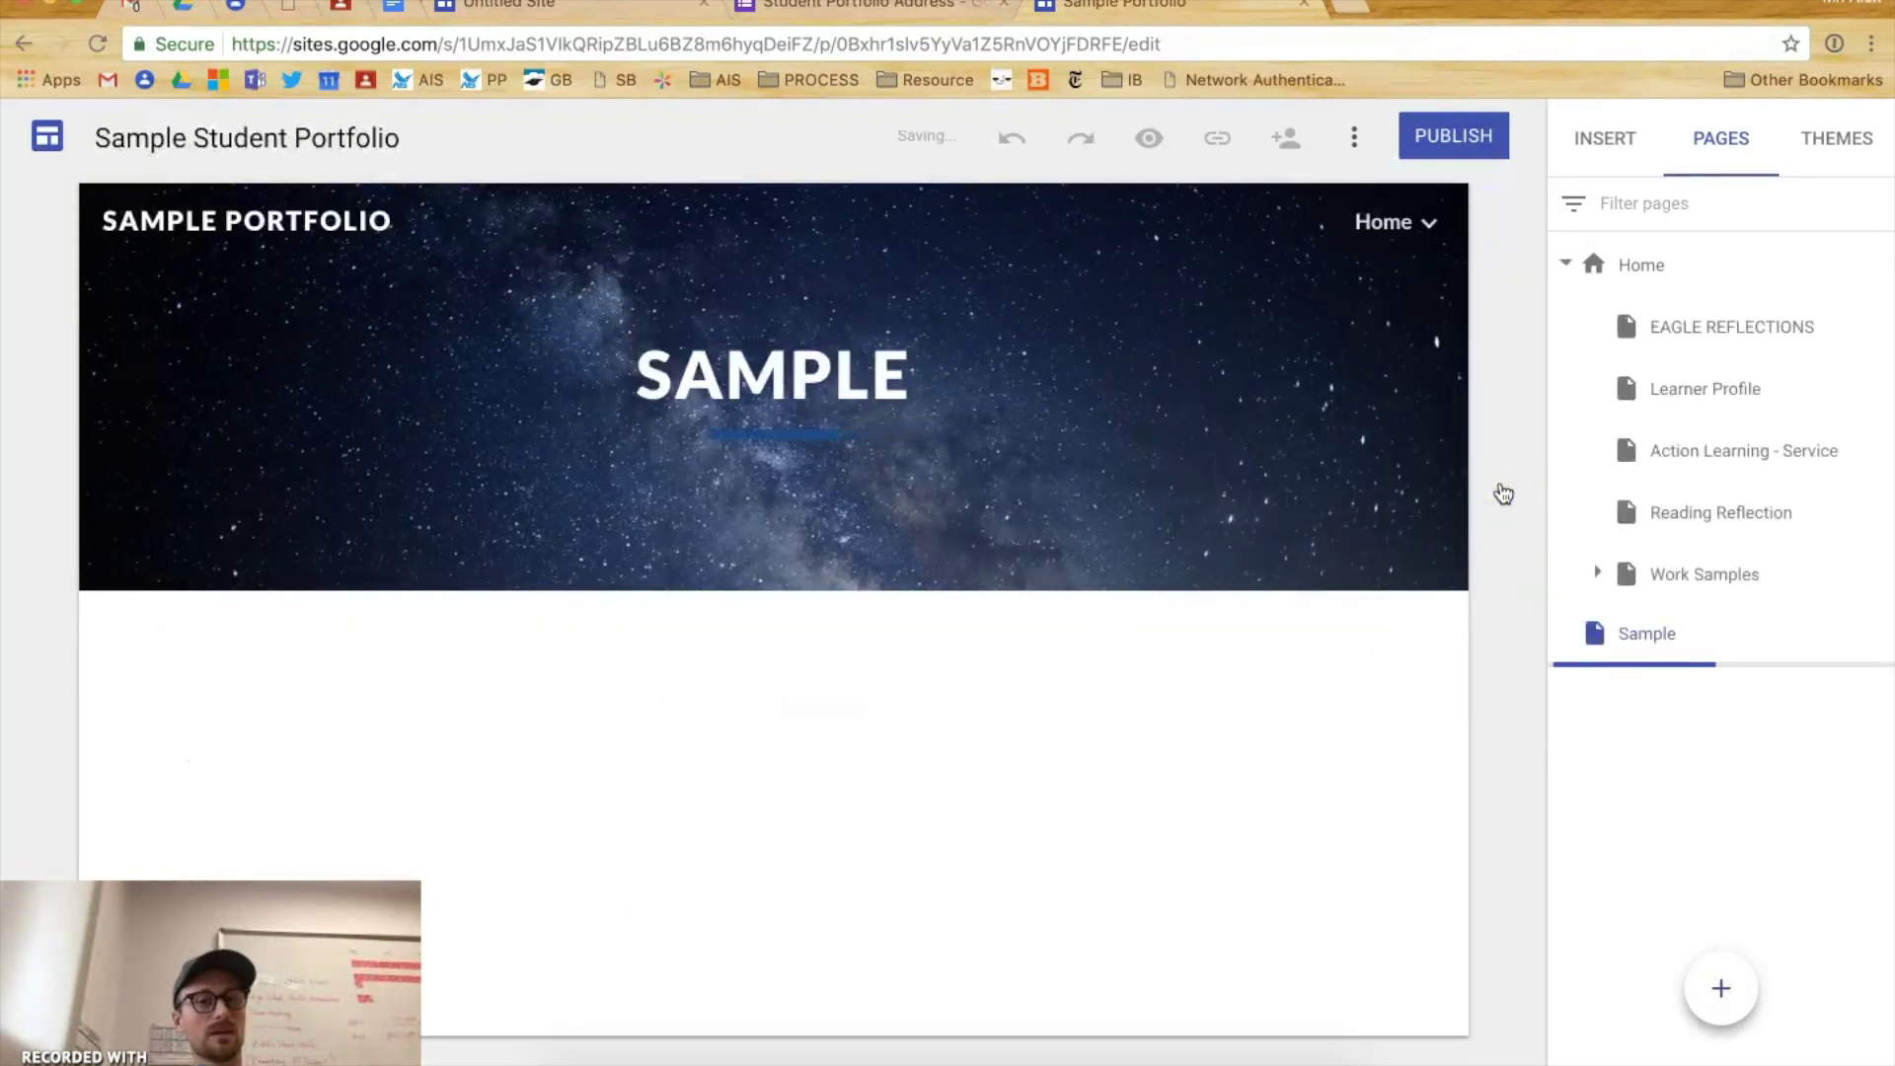
# - Drag the Sample page onto Home, nesting it as a subpage after Work Samples
pyautogui.click(1514, 500)
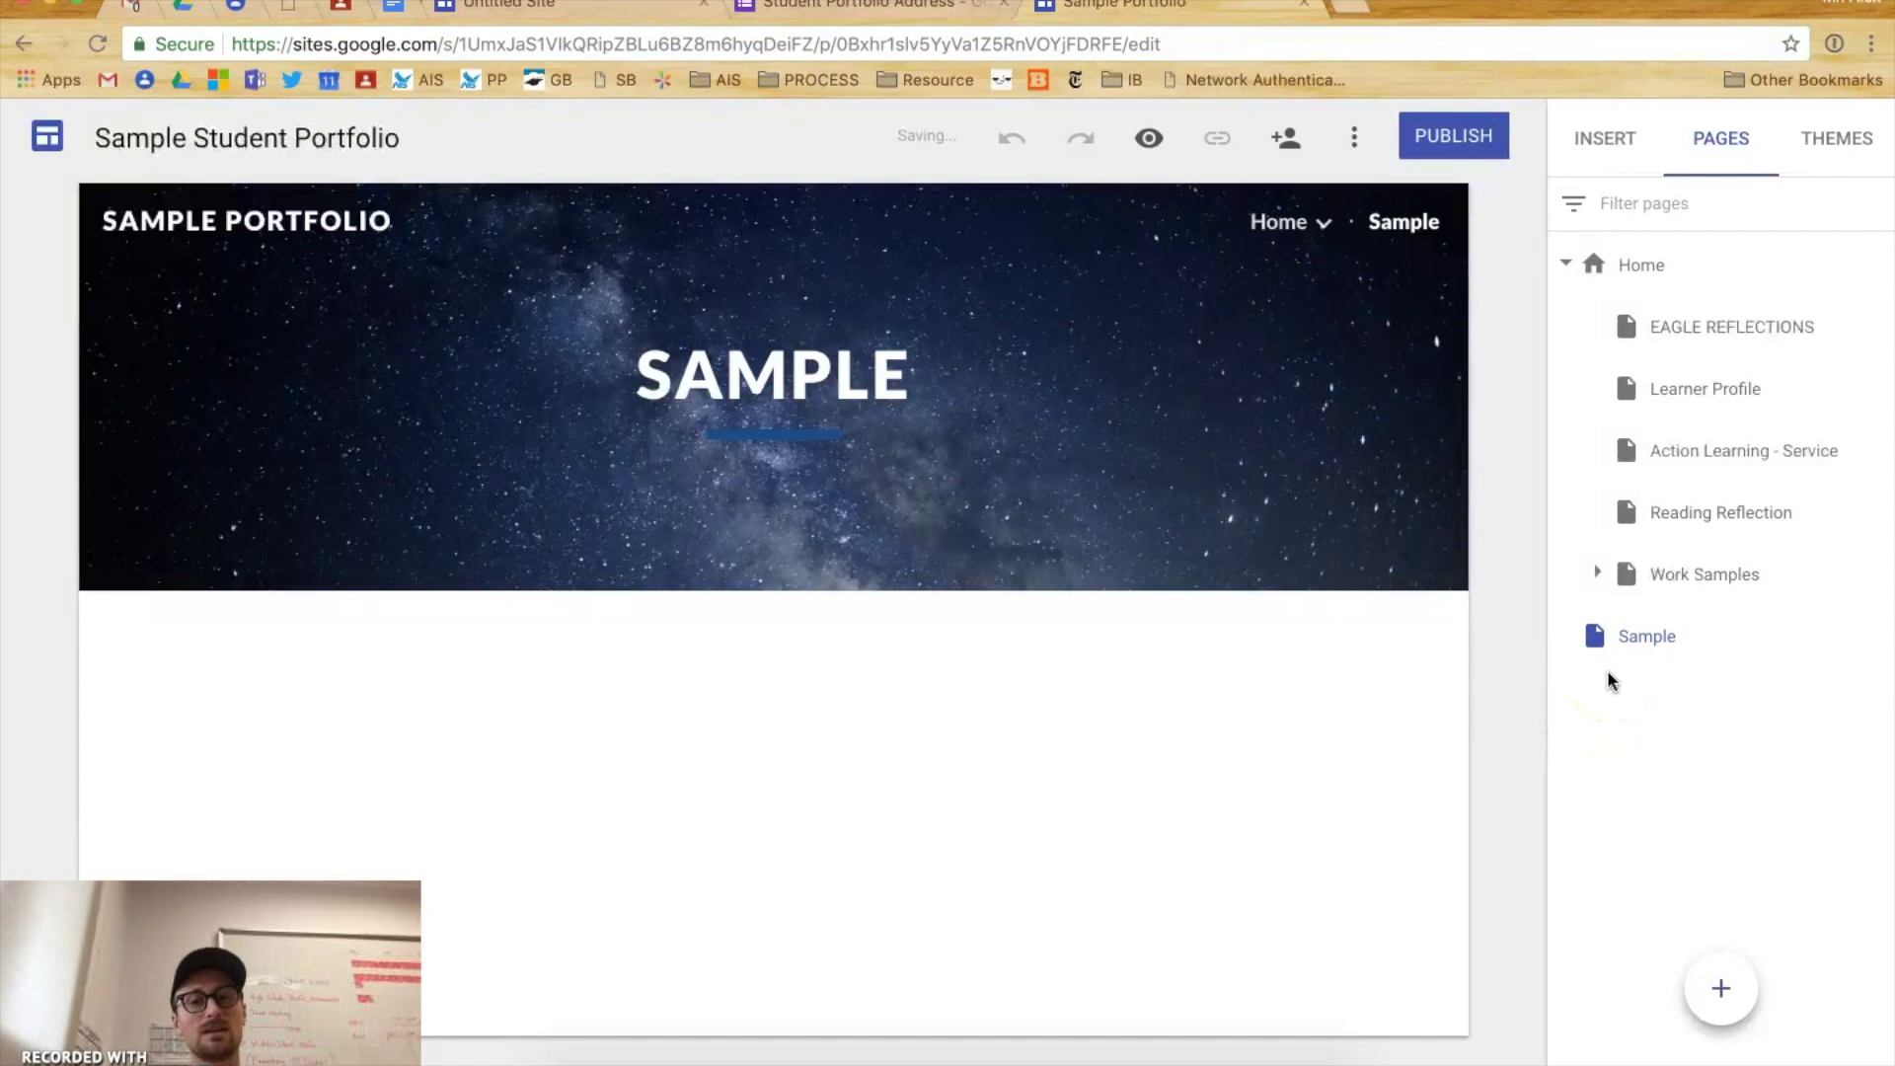
pyautogui.click(1614, 666)
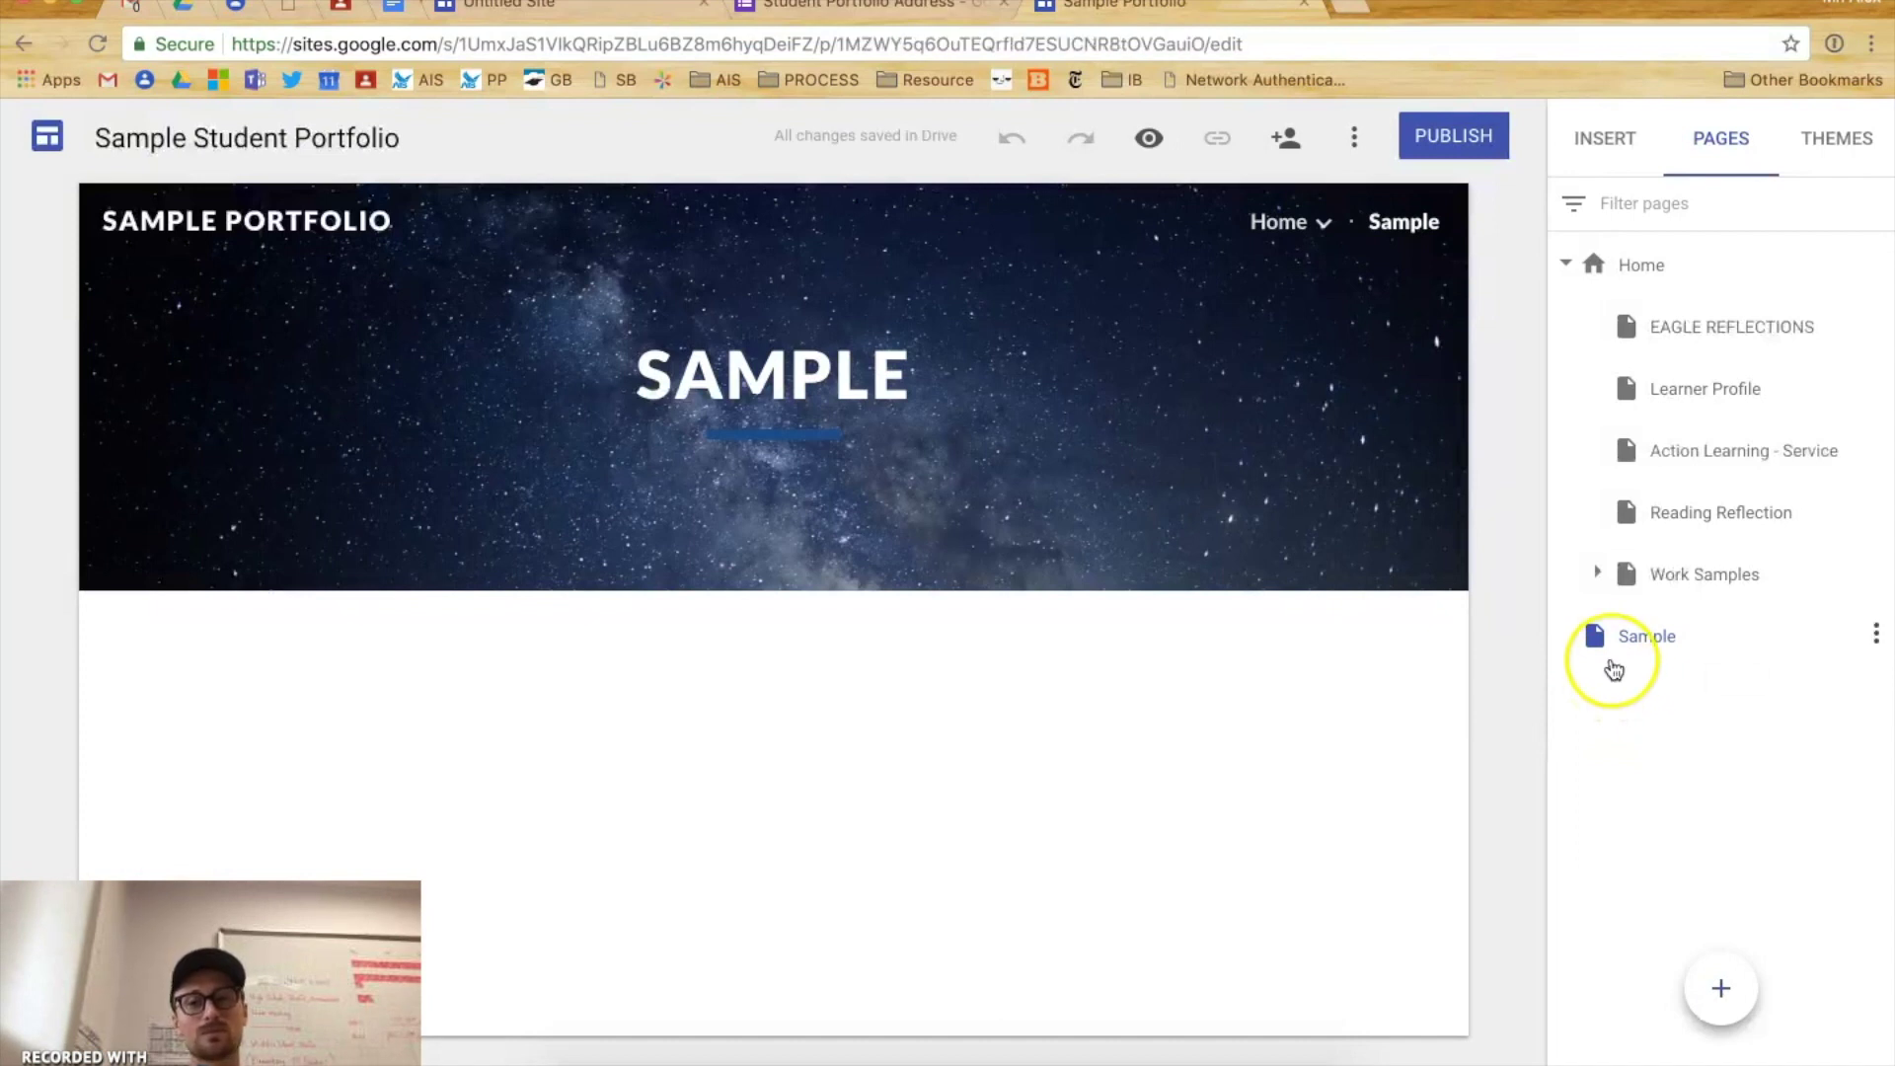
pyautogui.click(1561, 267)
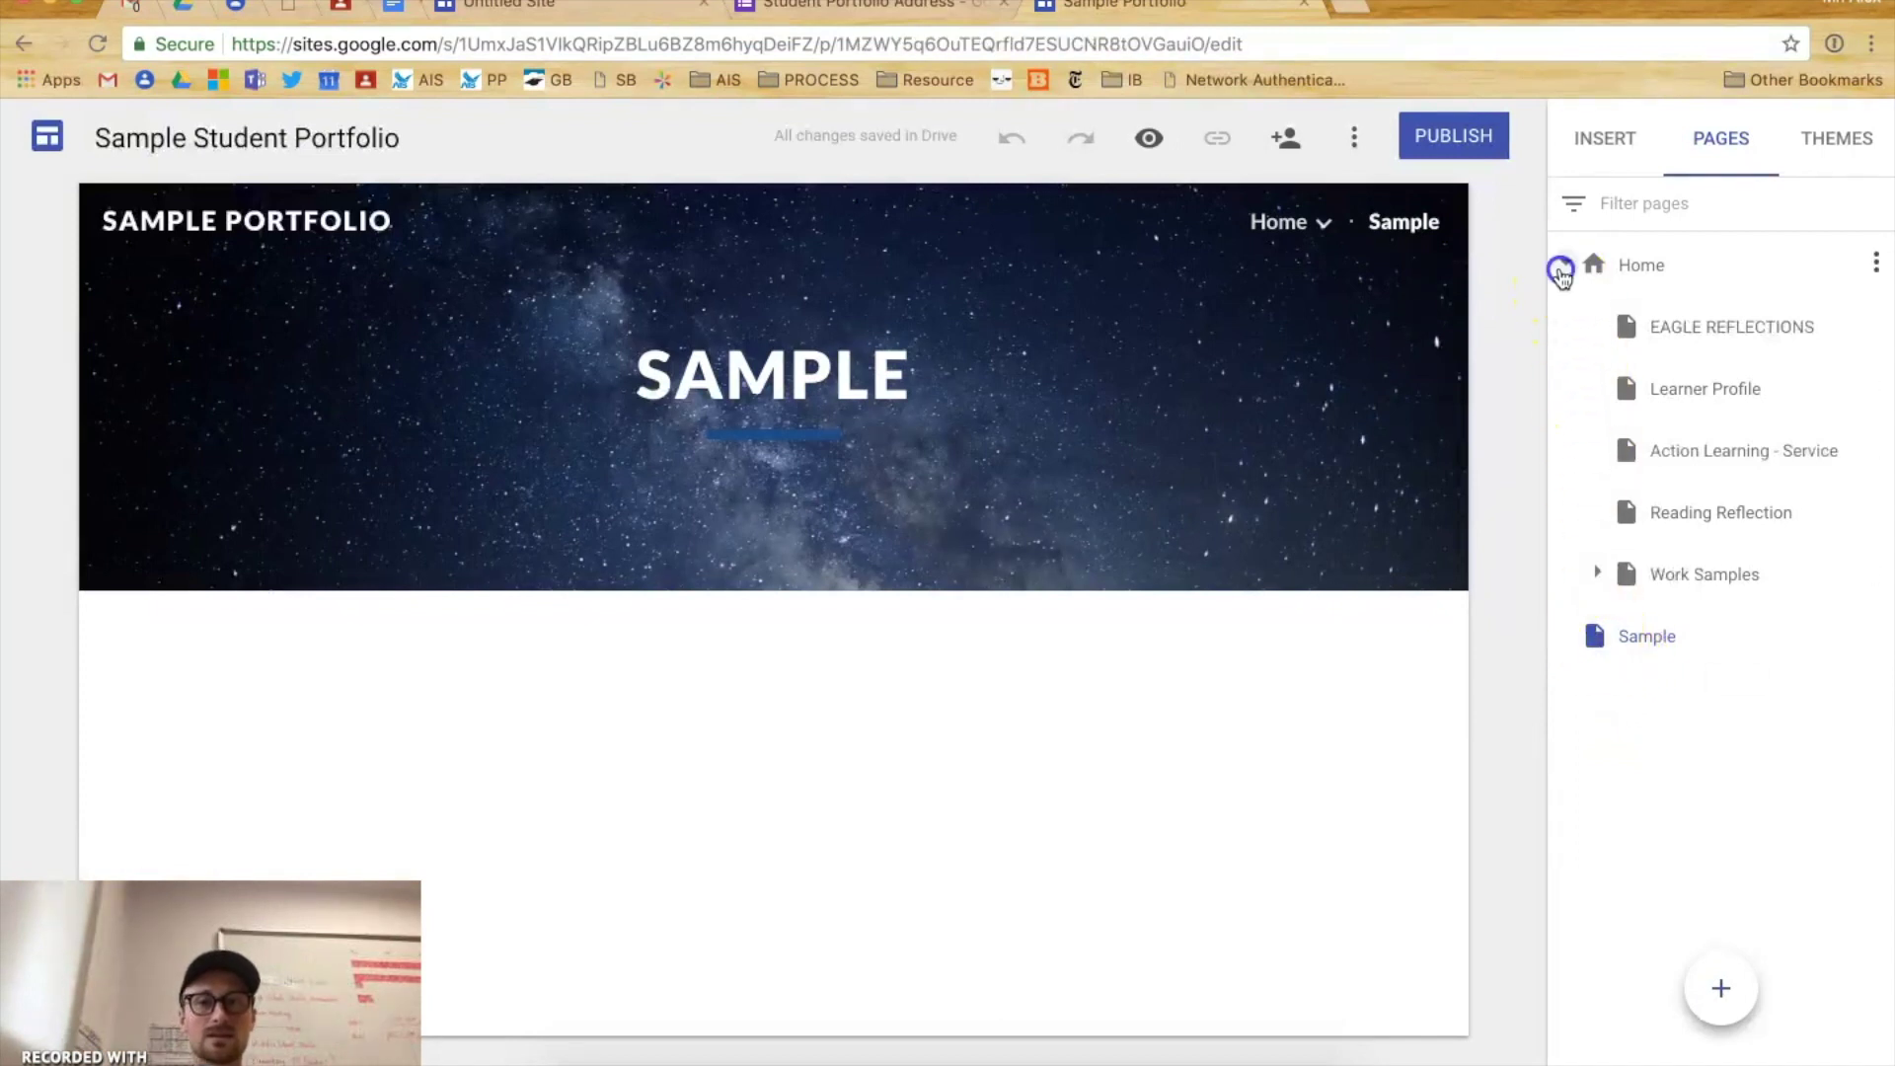
pyautogui.click(1559, 269)
pyautogui.click(1559, 268)
pyautogui.click(1440, 227)
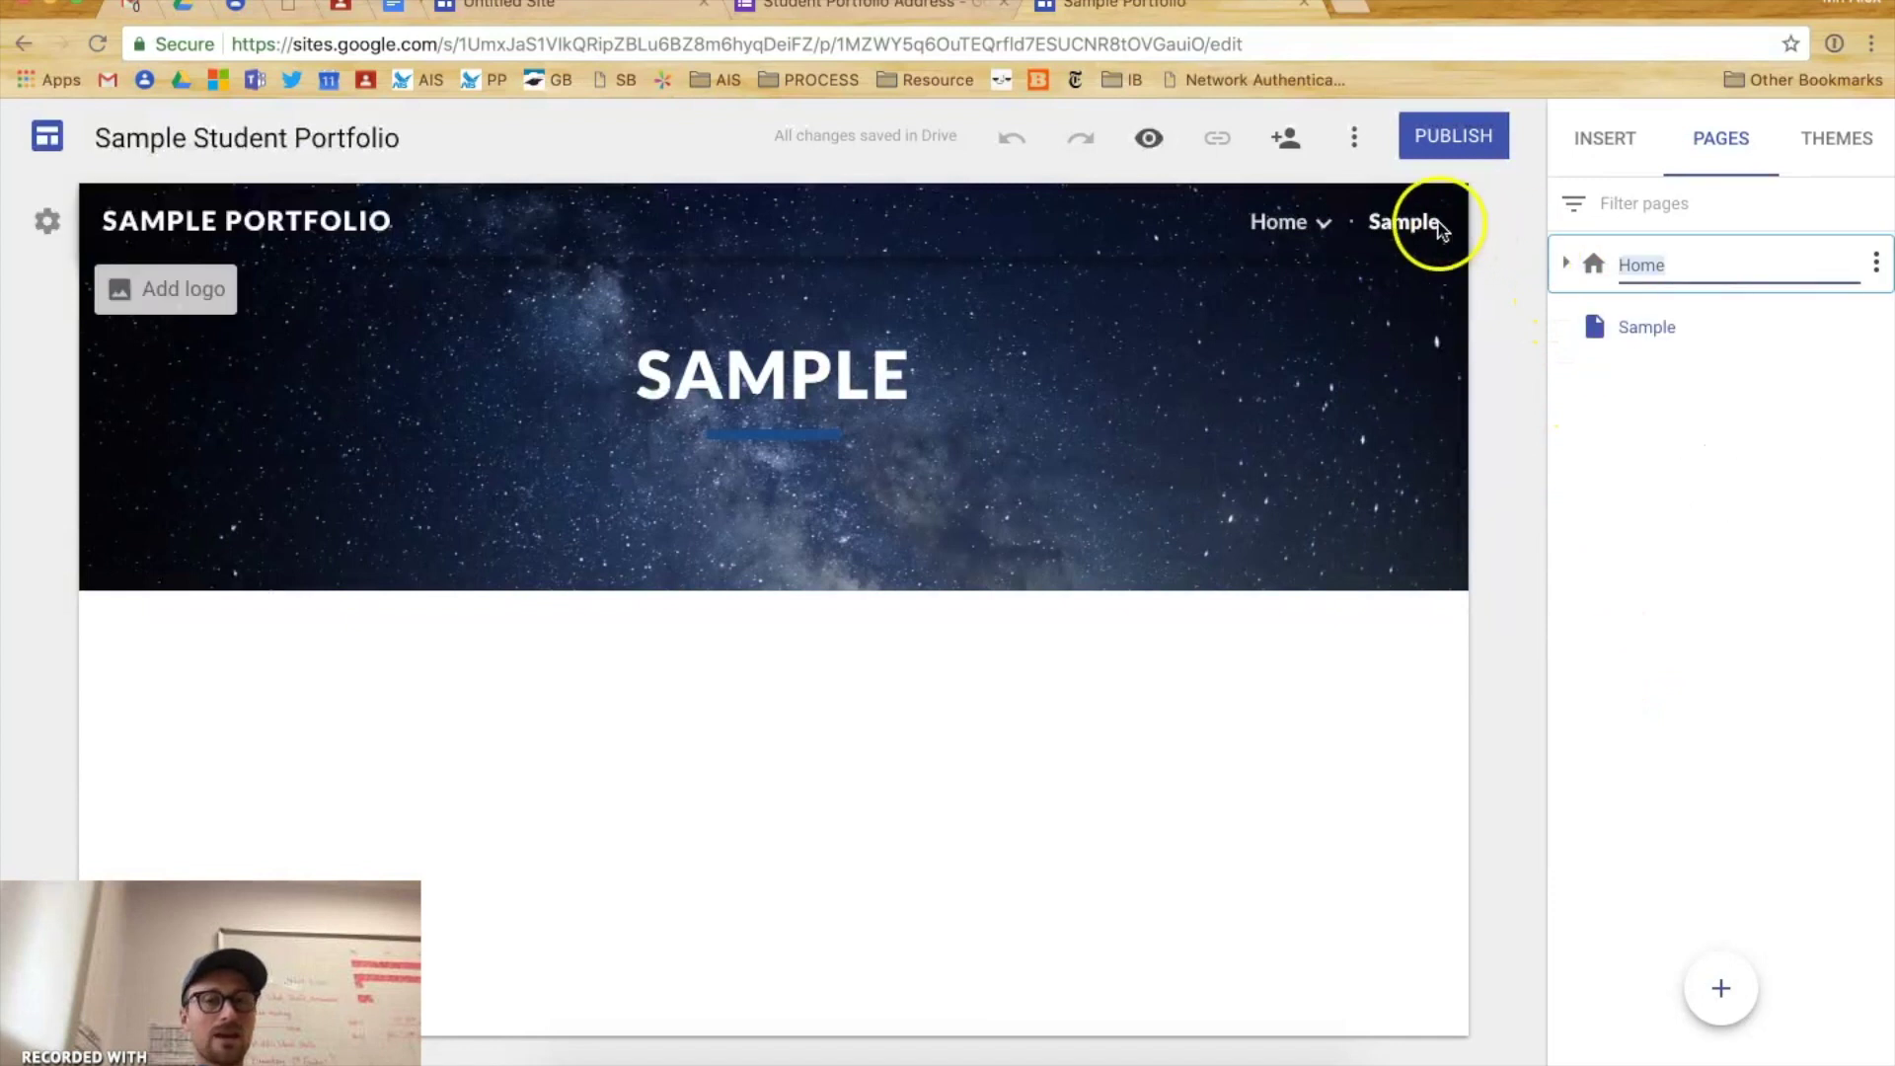
pyautogui.moveTo(1330, 231)
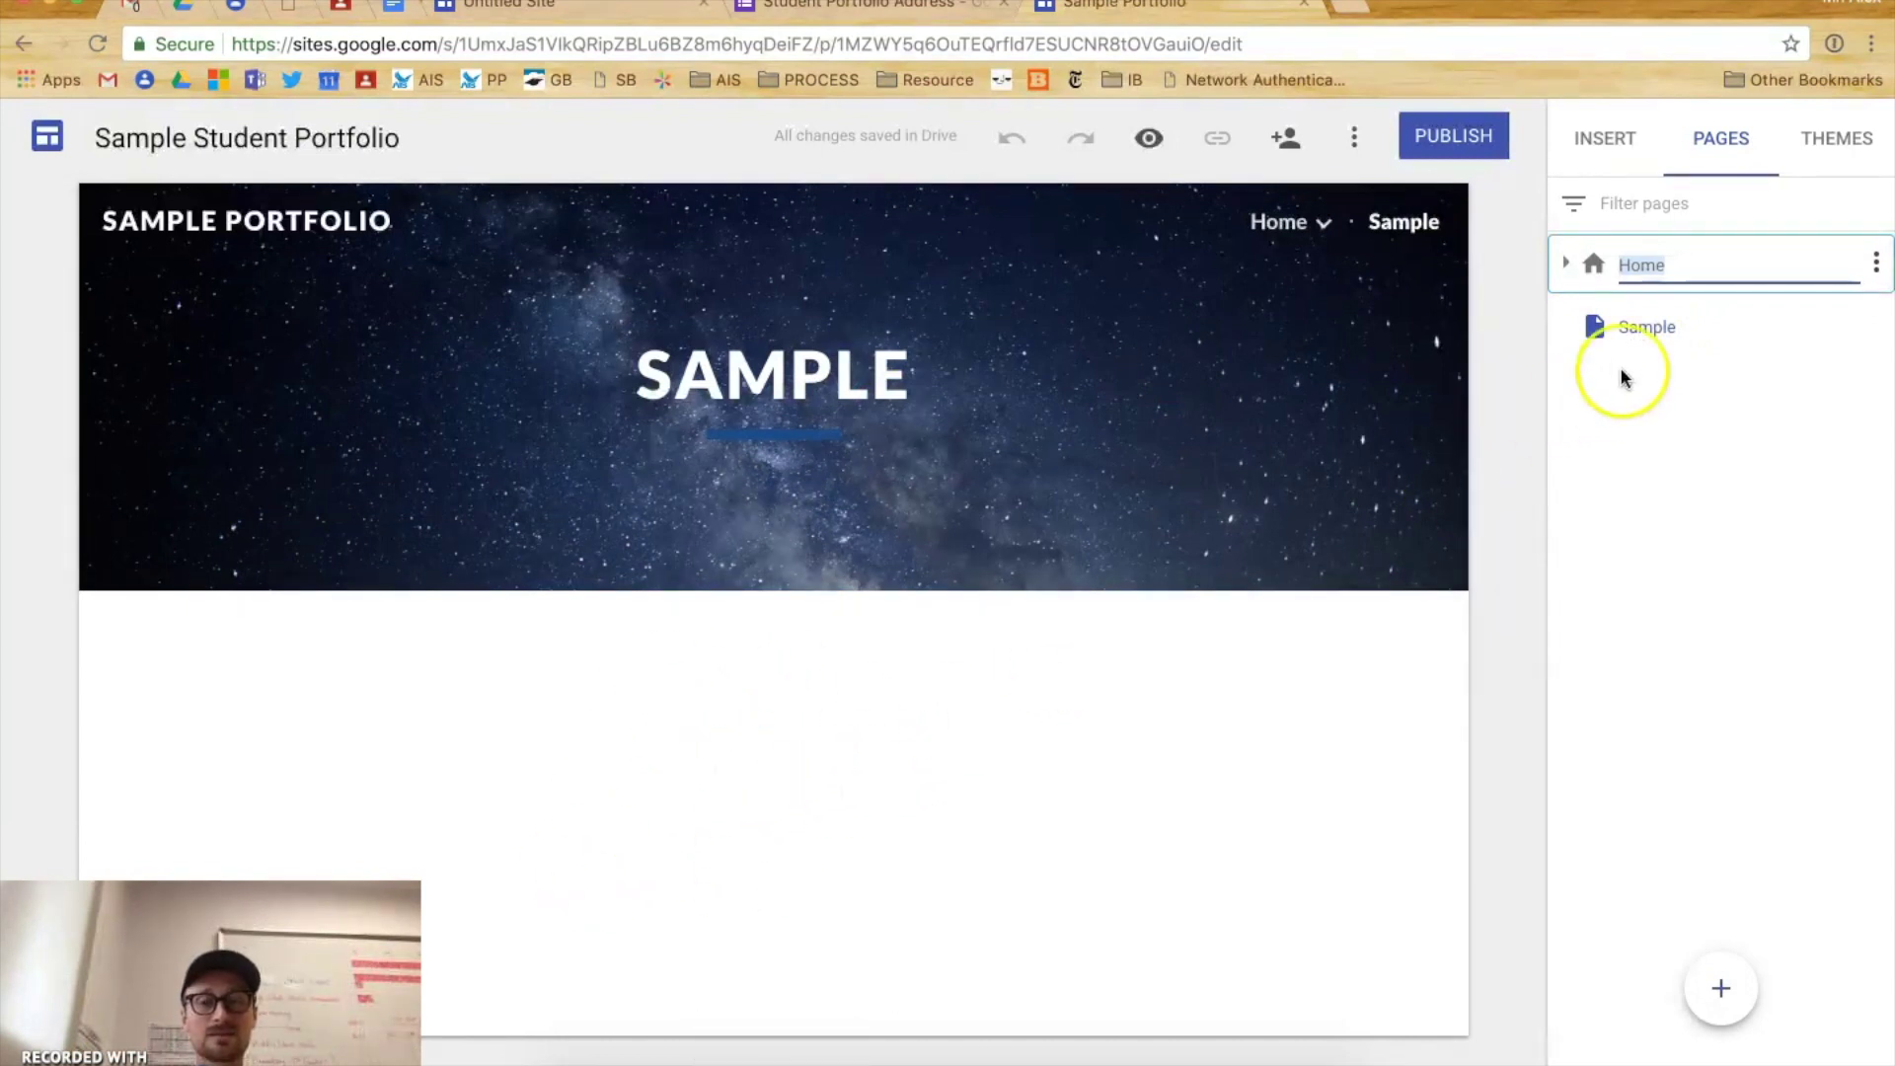
pyautogui.click(1650, 328)
pyautogui.moveTo(1651, 329); pyautogui.dragTo(1653, 282)
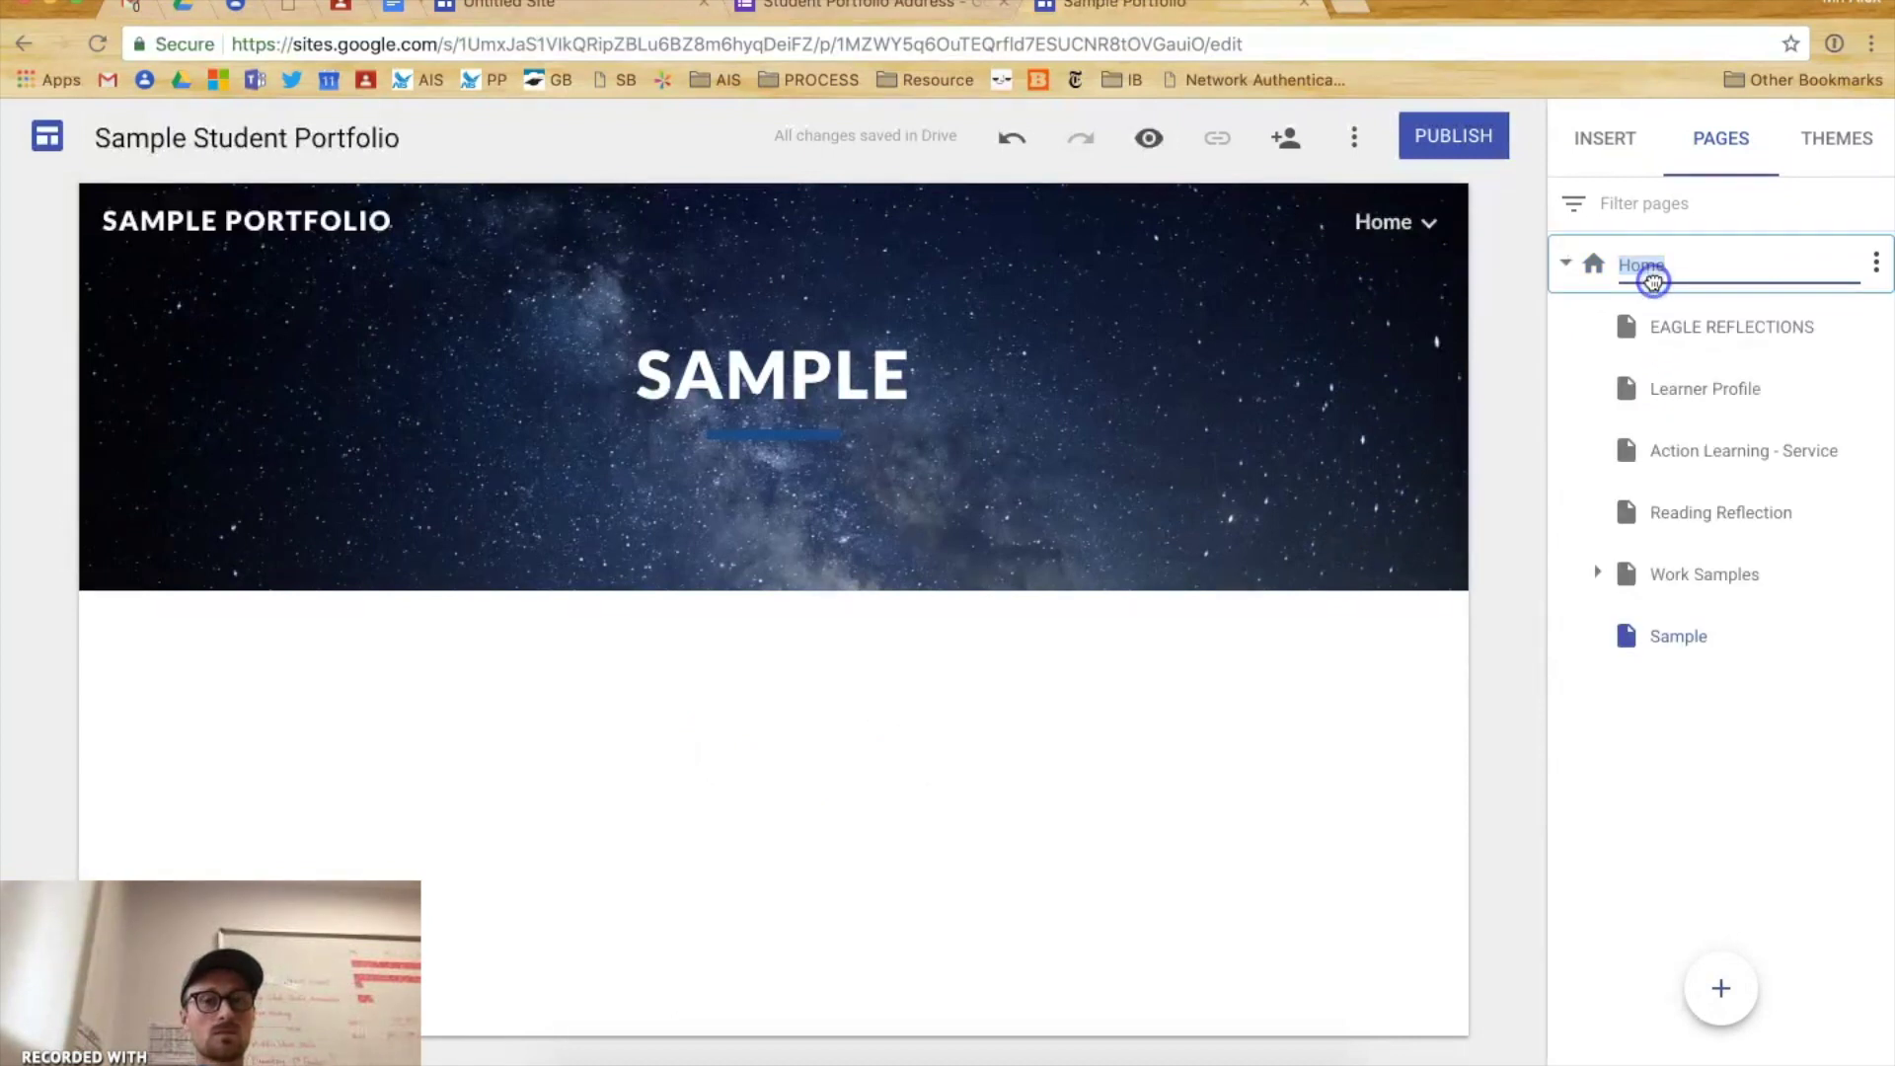
pyautogui.moveTo(1408, 221)
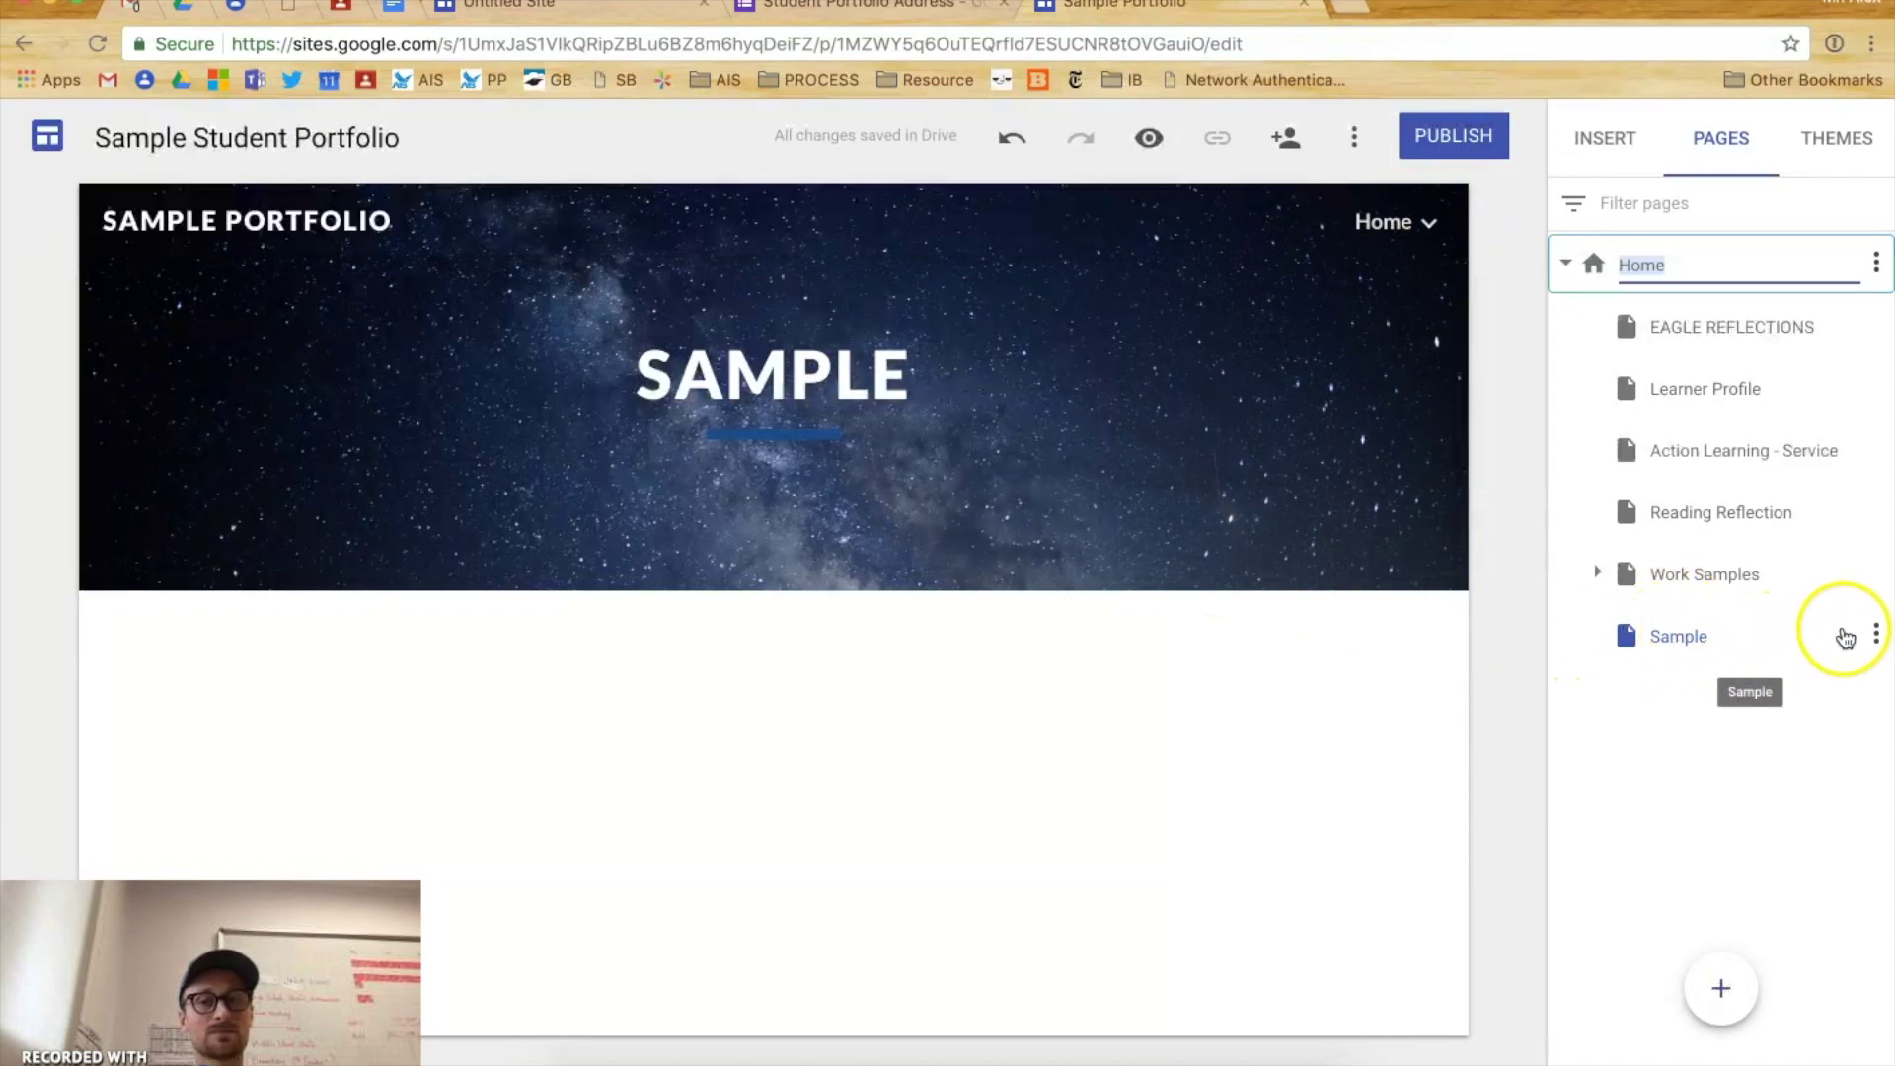
# - Delete the Sample page from its row's options menu
pyautogui.click(1875, 637)
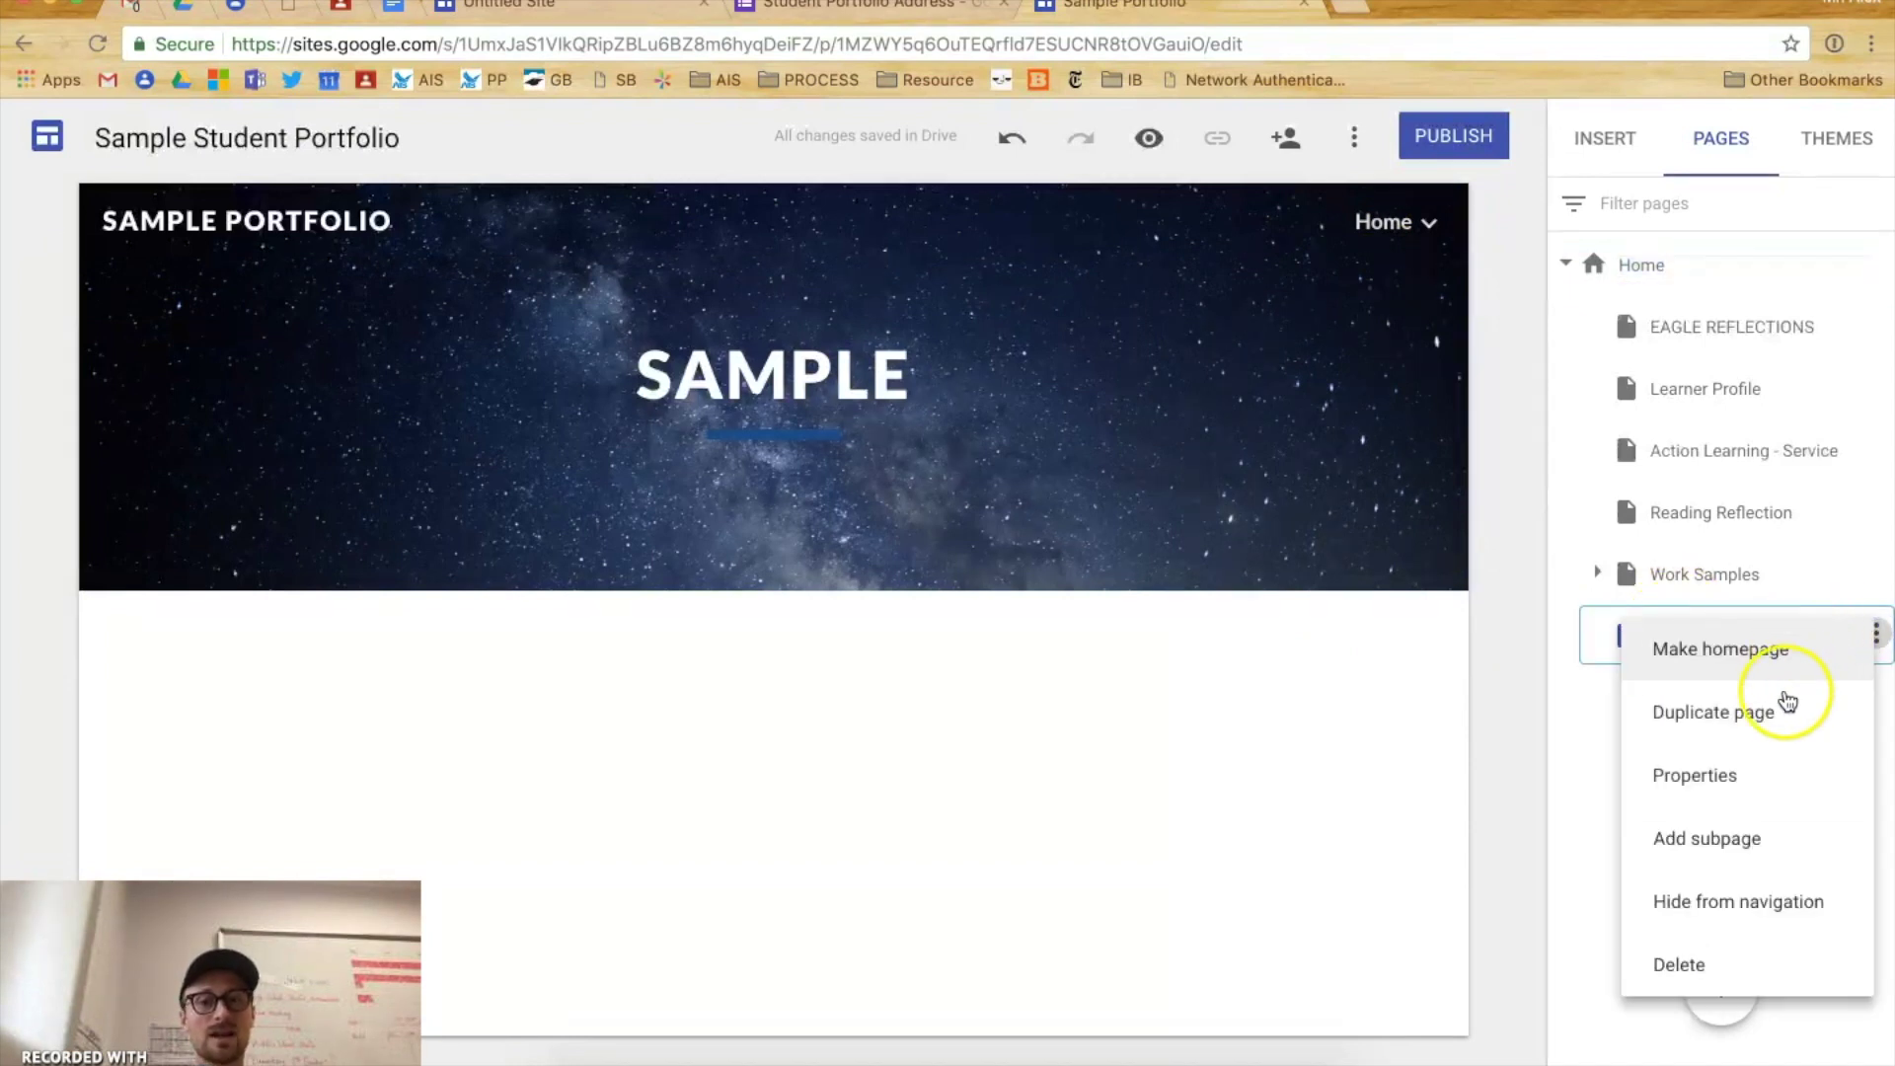
pyautogui.click(1772, 960)
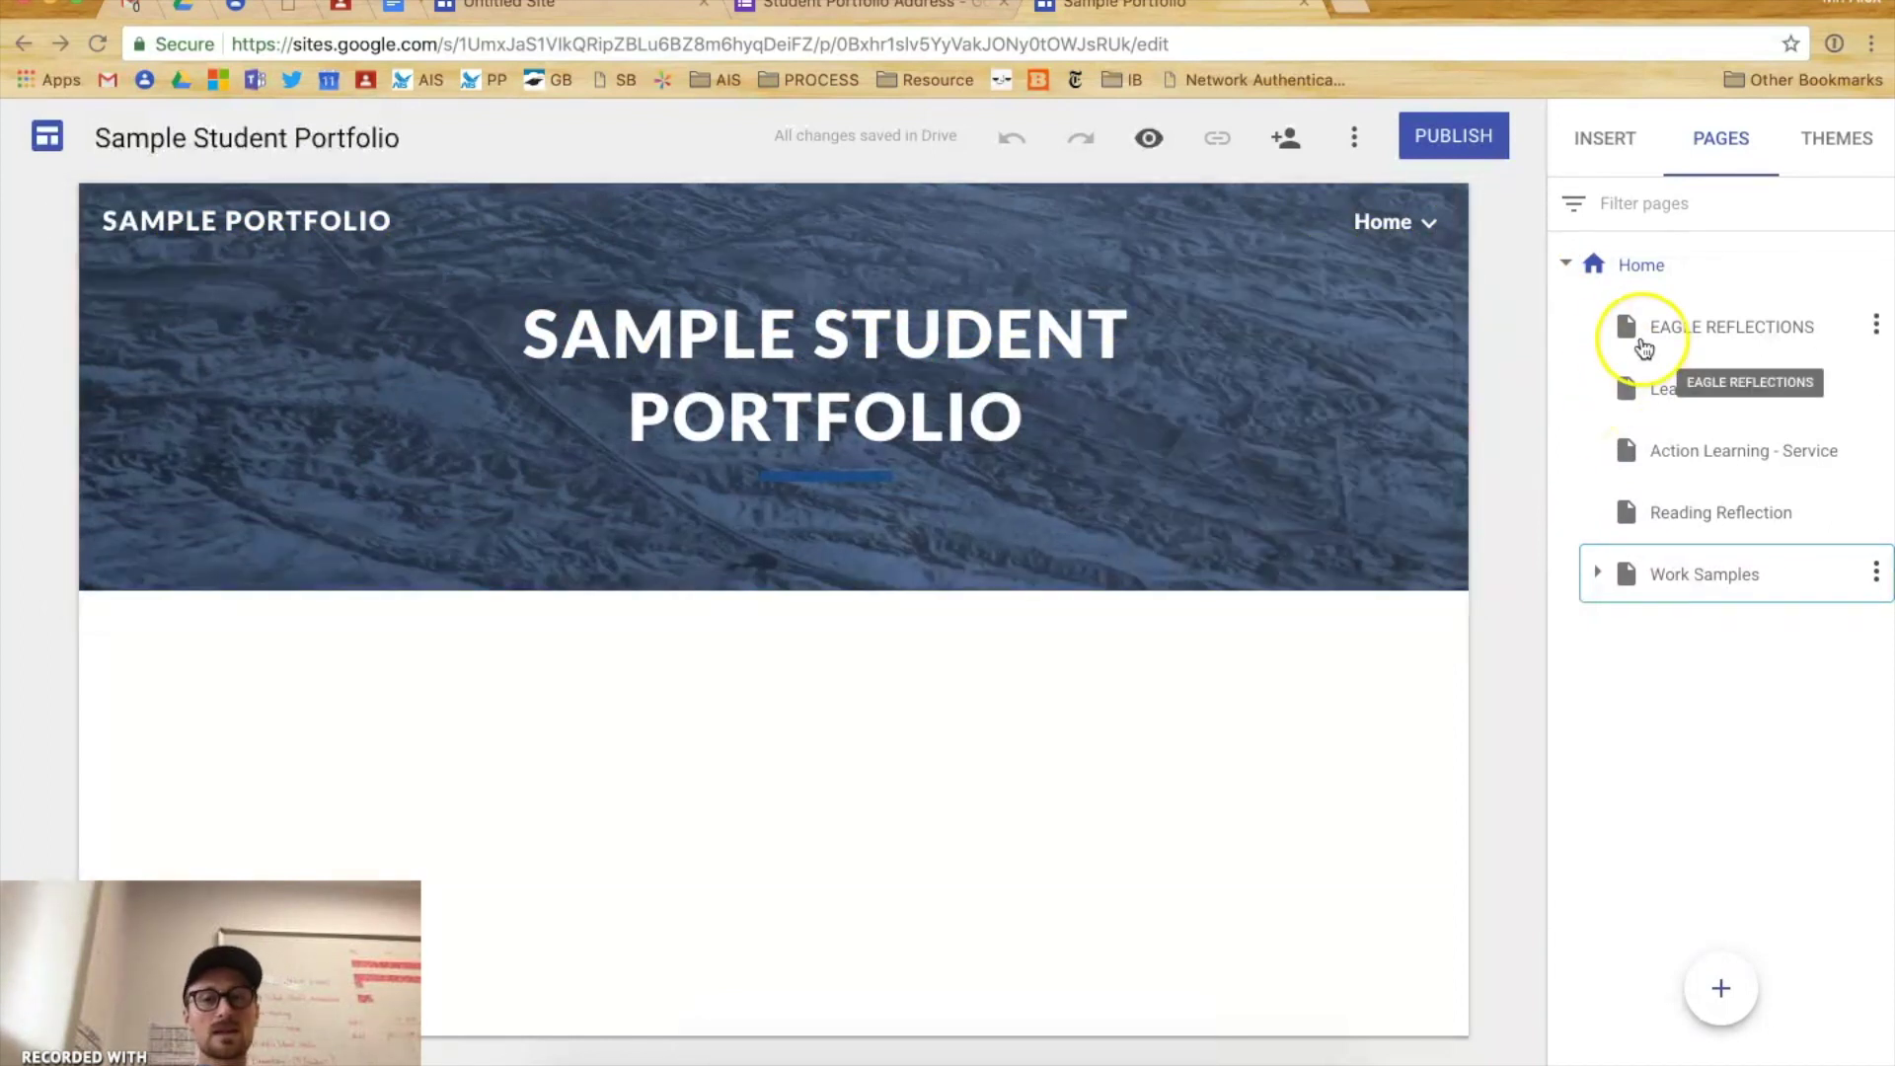
# - Expand Work Samples in the Pages panel to list Math, EAL, Science, Individuals & Societies and Elective
pyautogui.click(1596, 573)
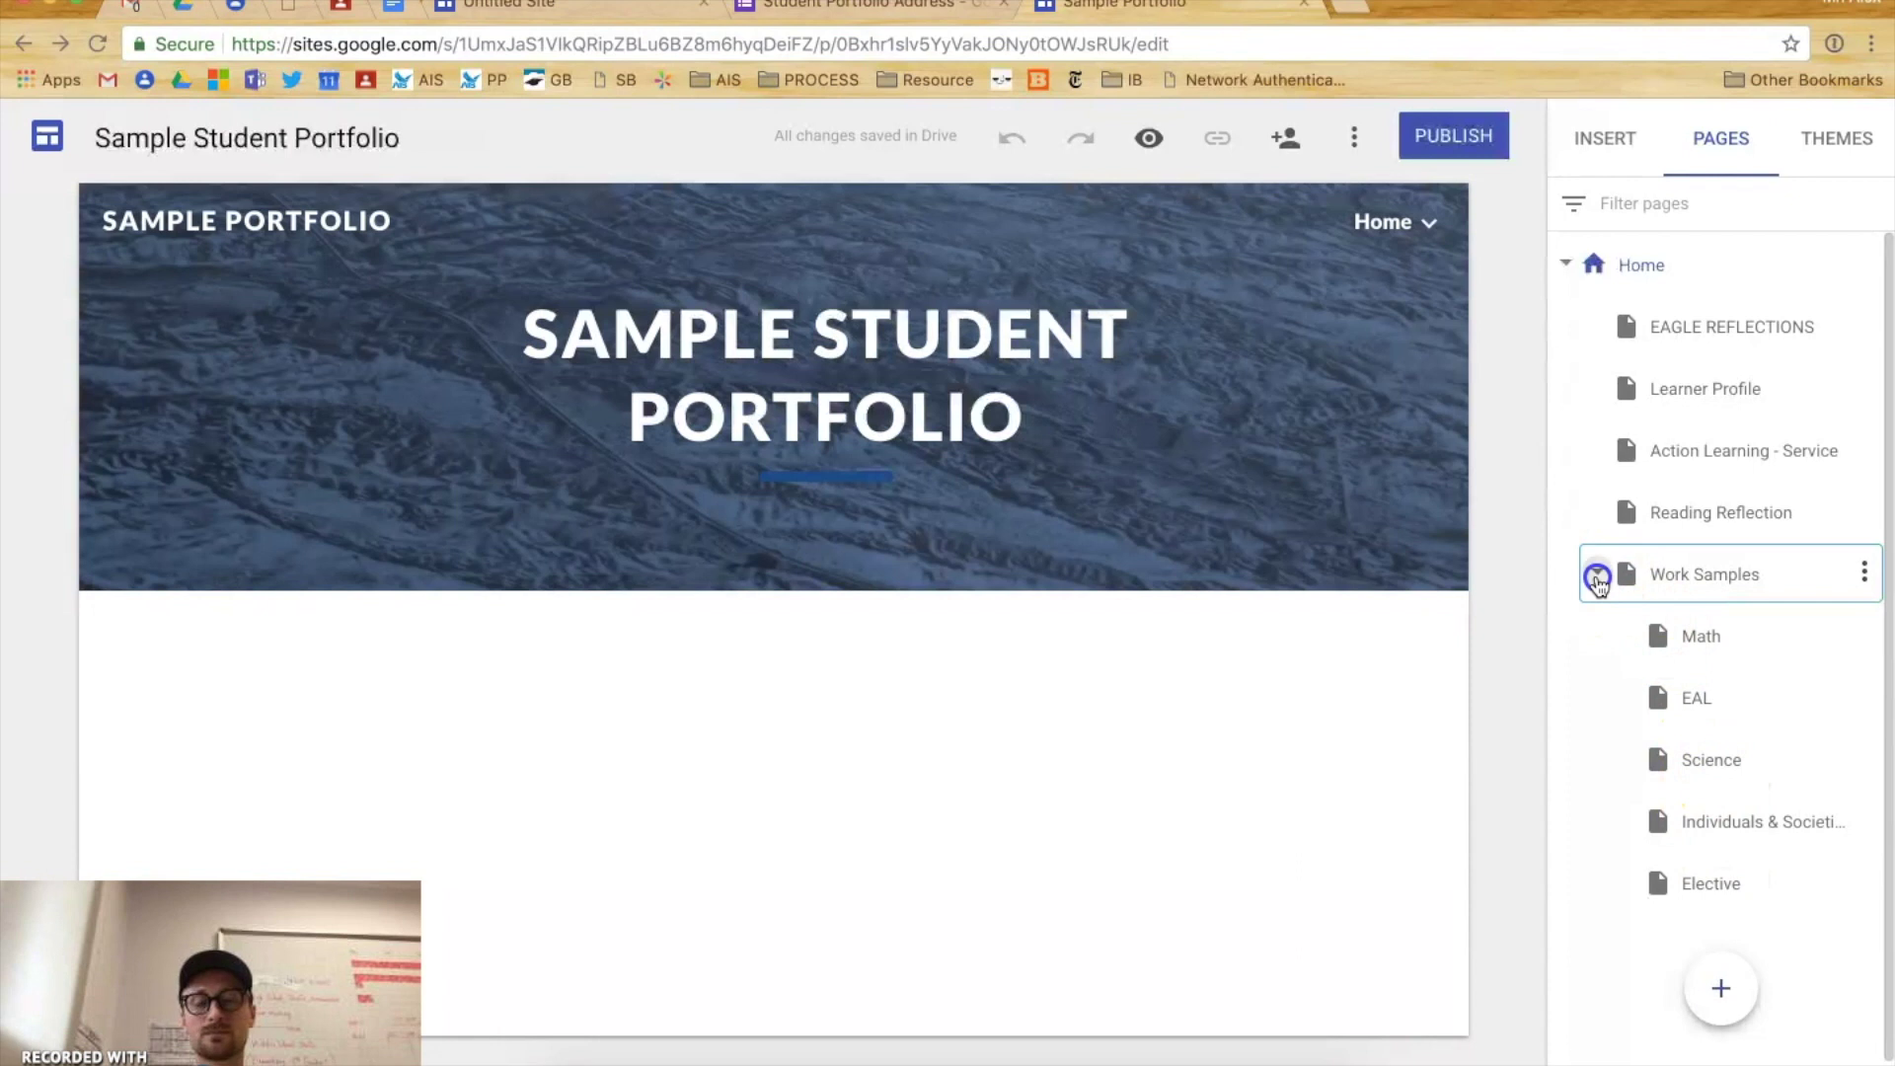
pyautogui.click(1597, 574)
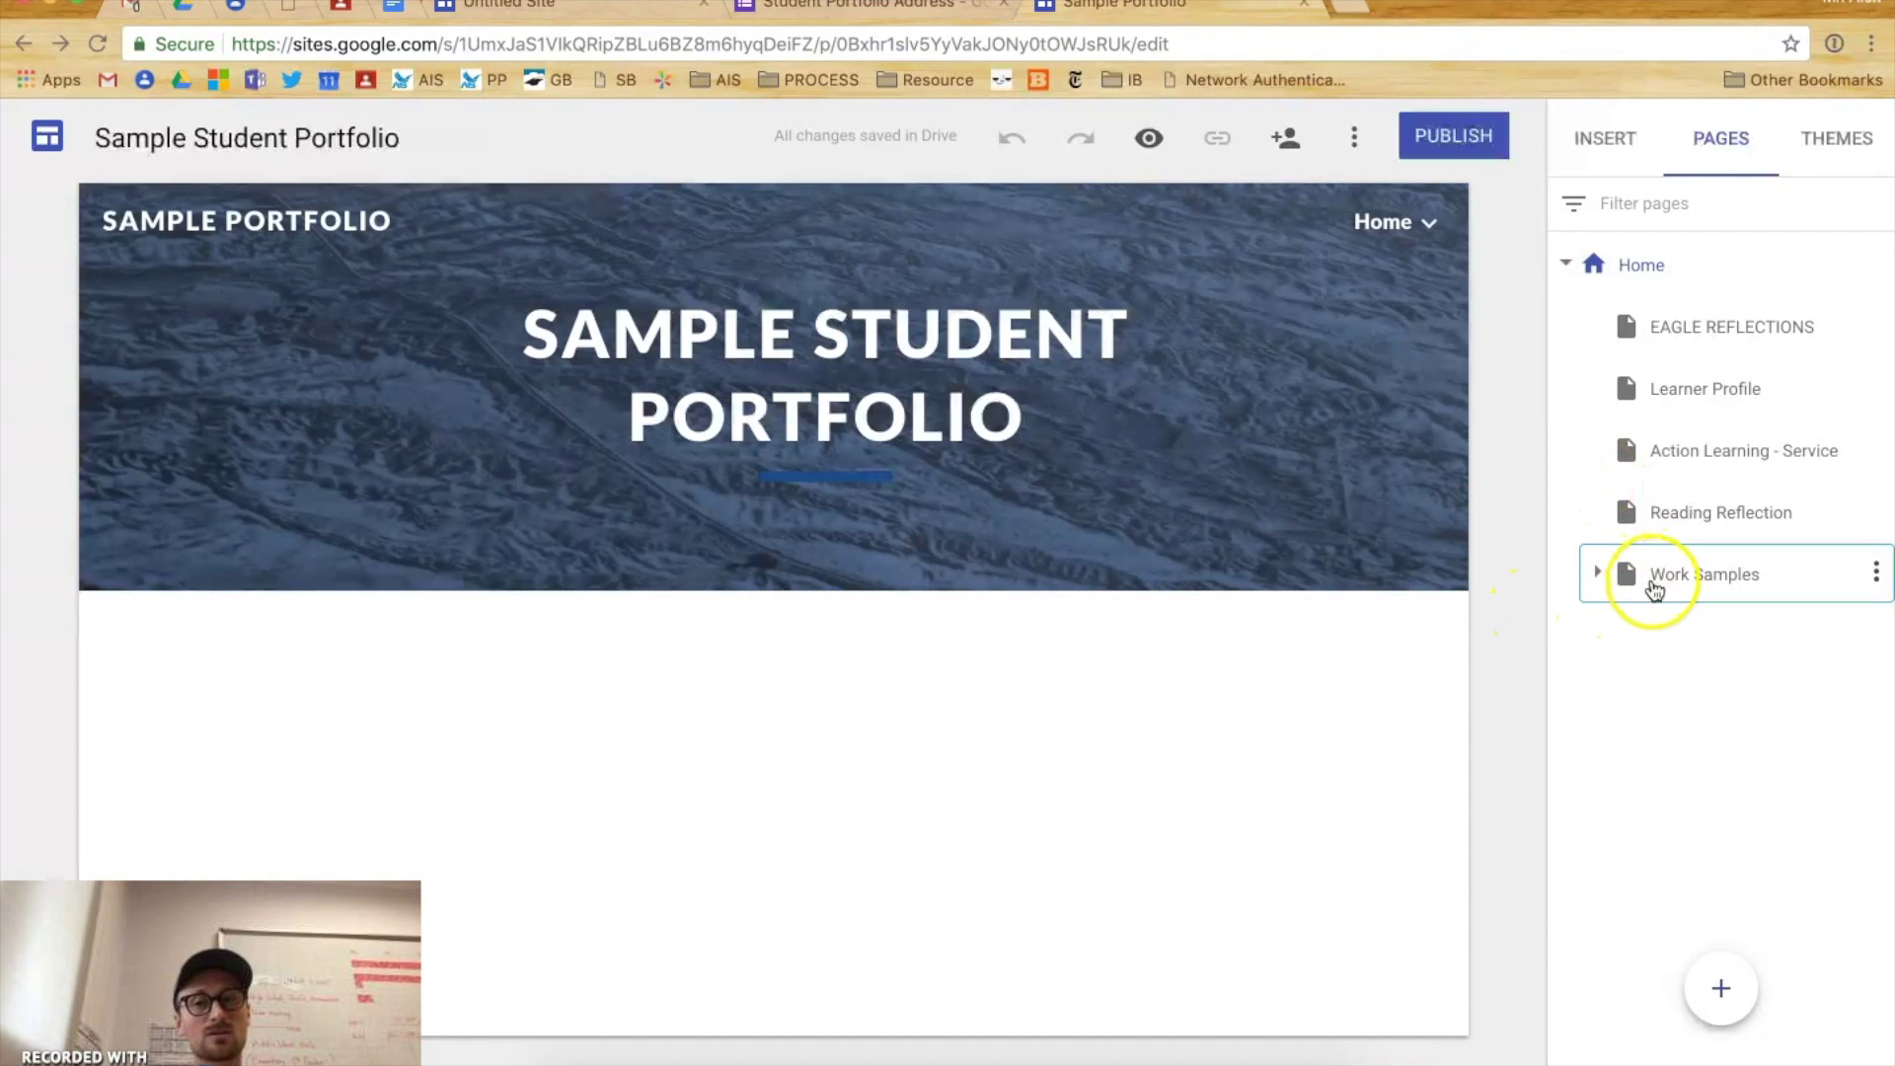
pyautogui.click(1595, 578)
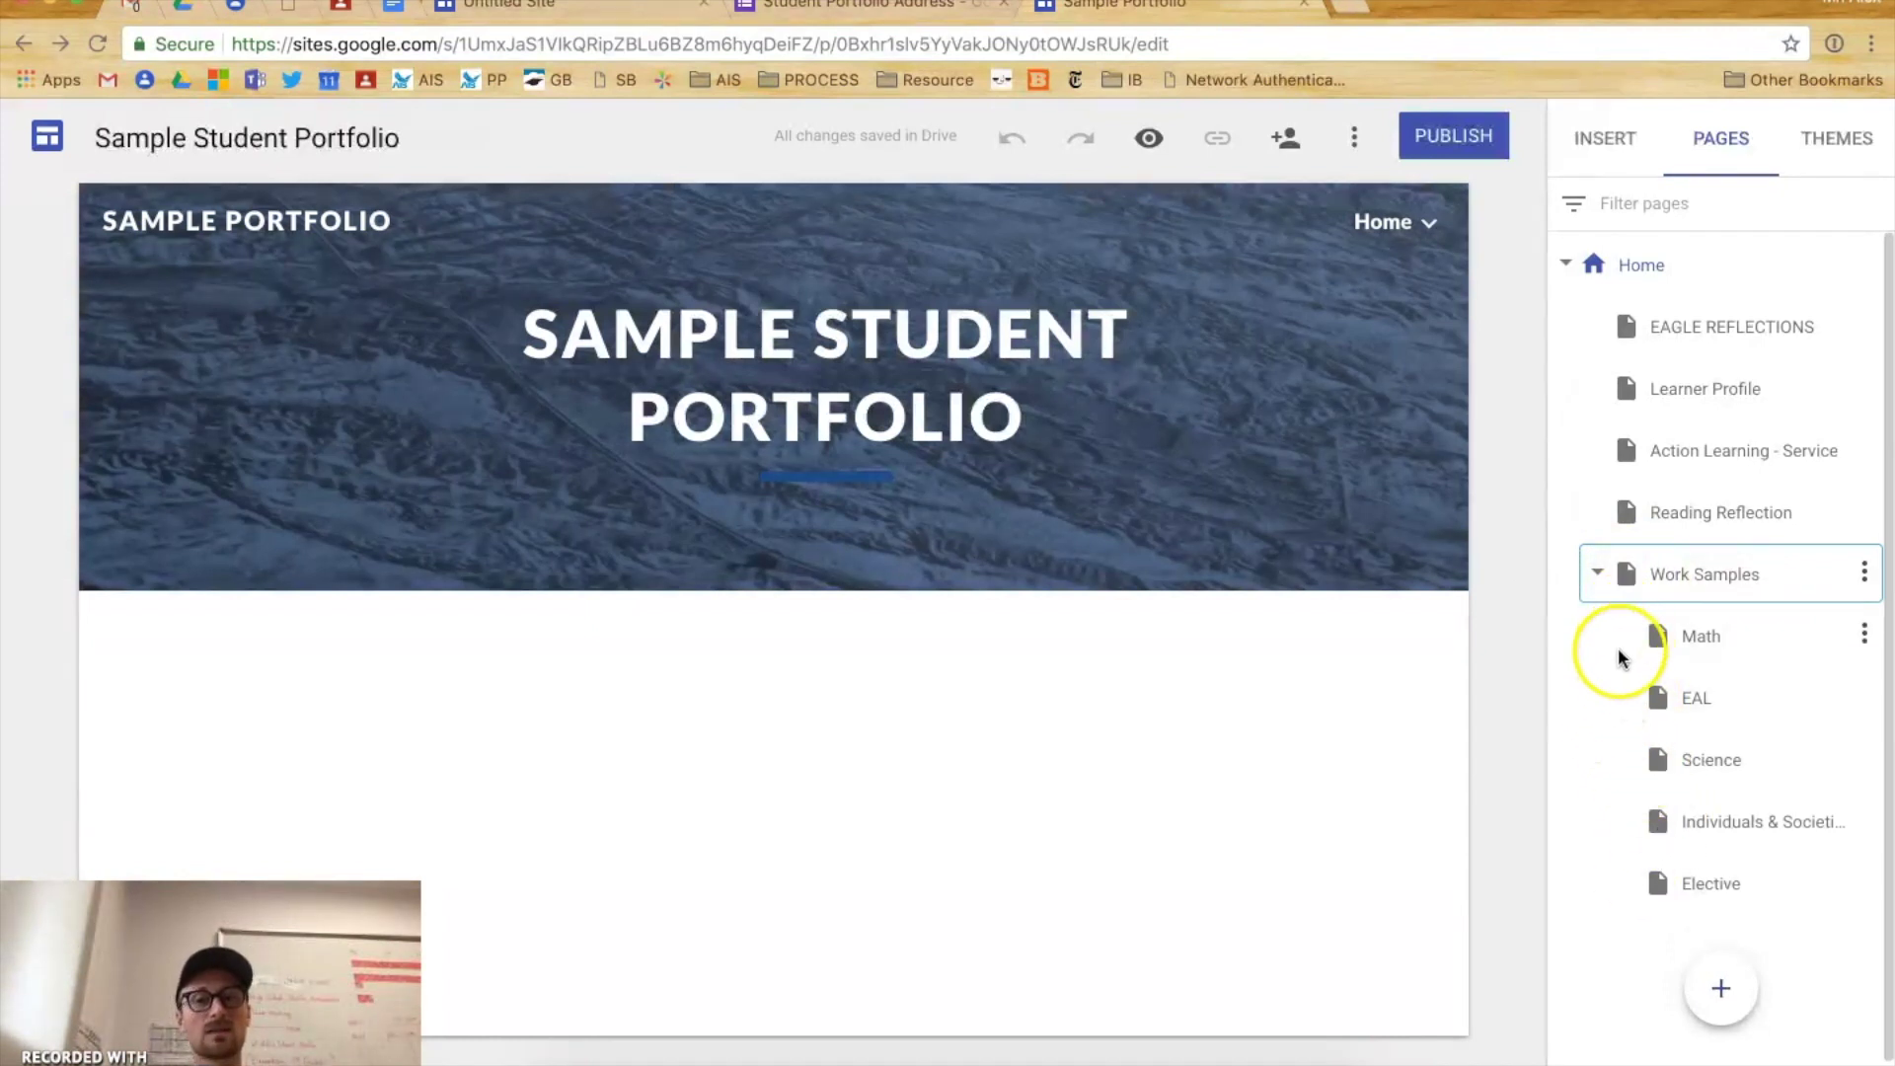
pyautogui.click(1616, 713)
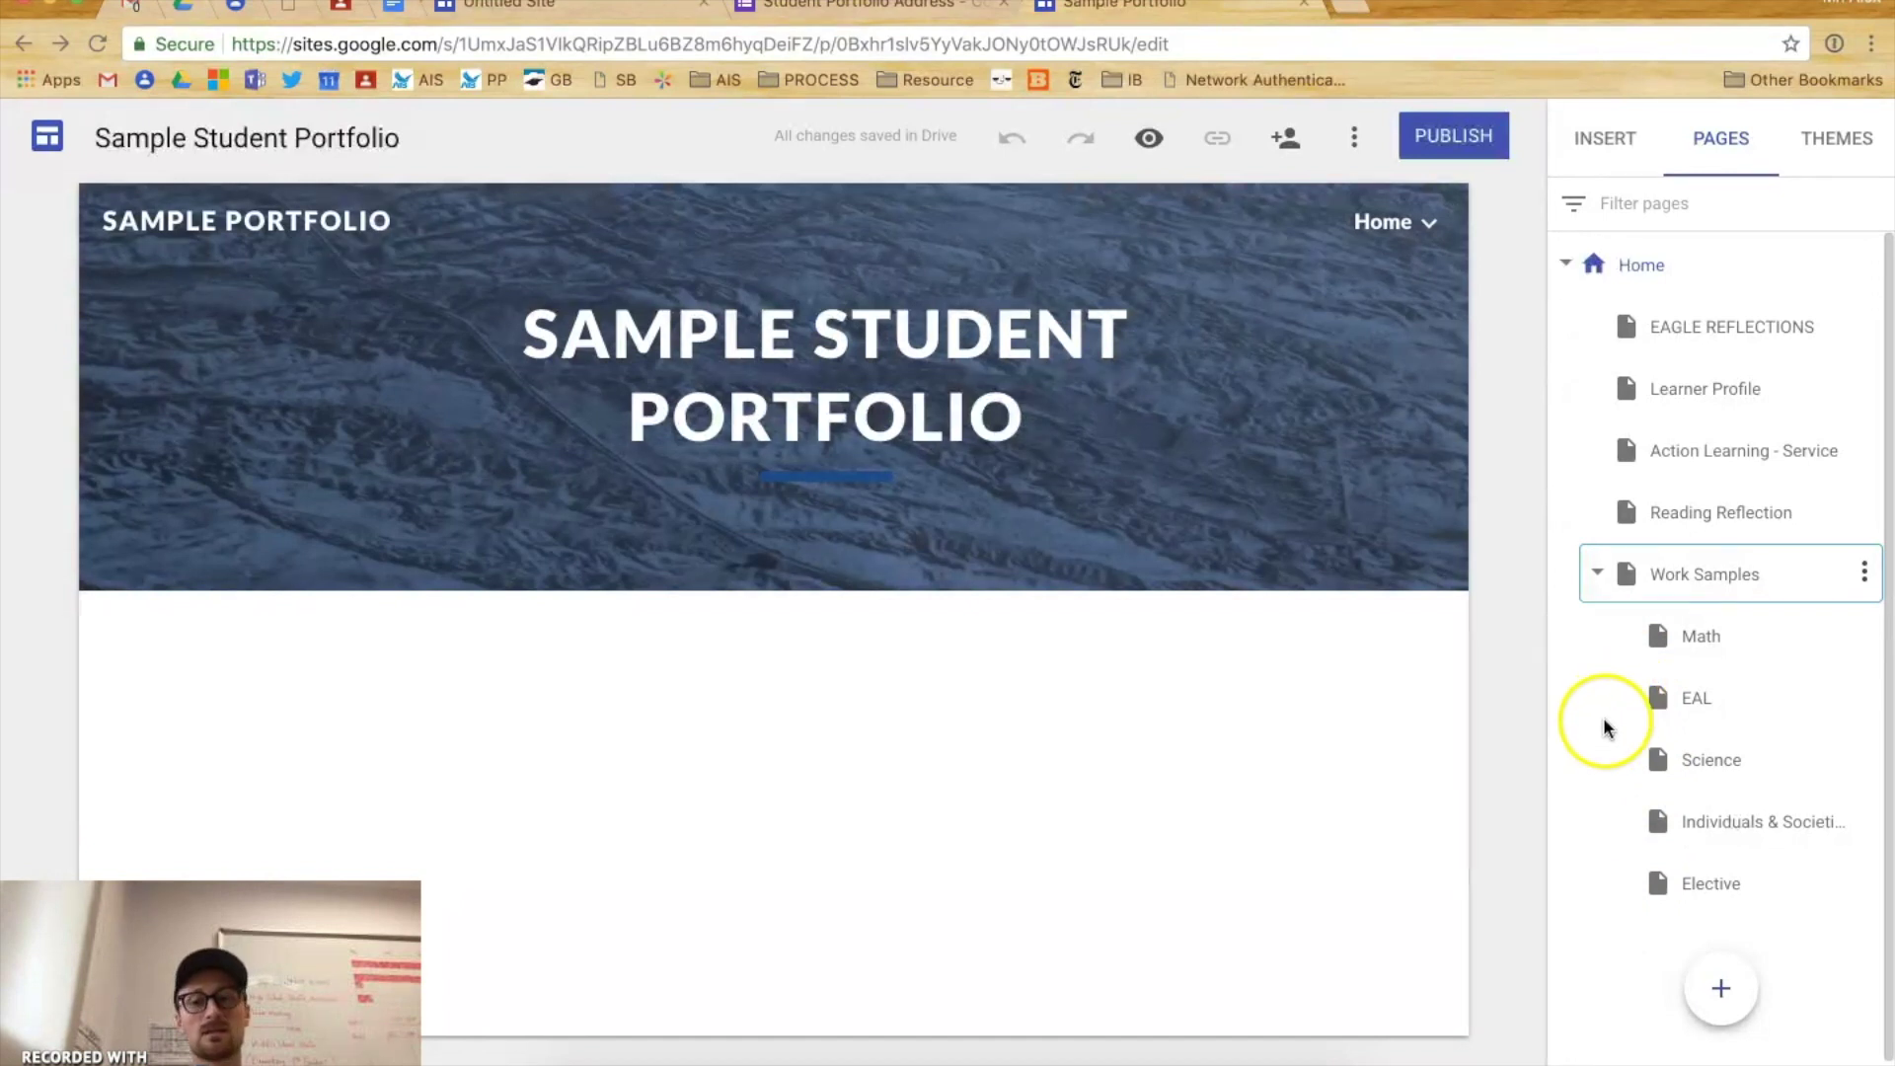
pyautogui.click(1599, 799)
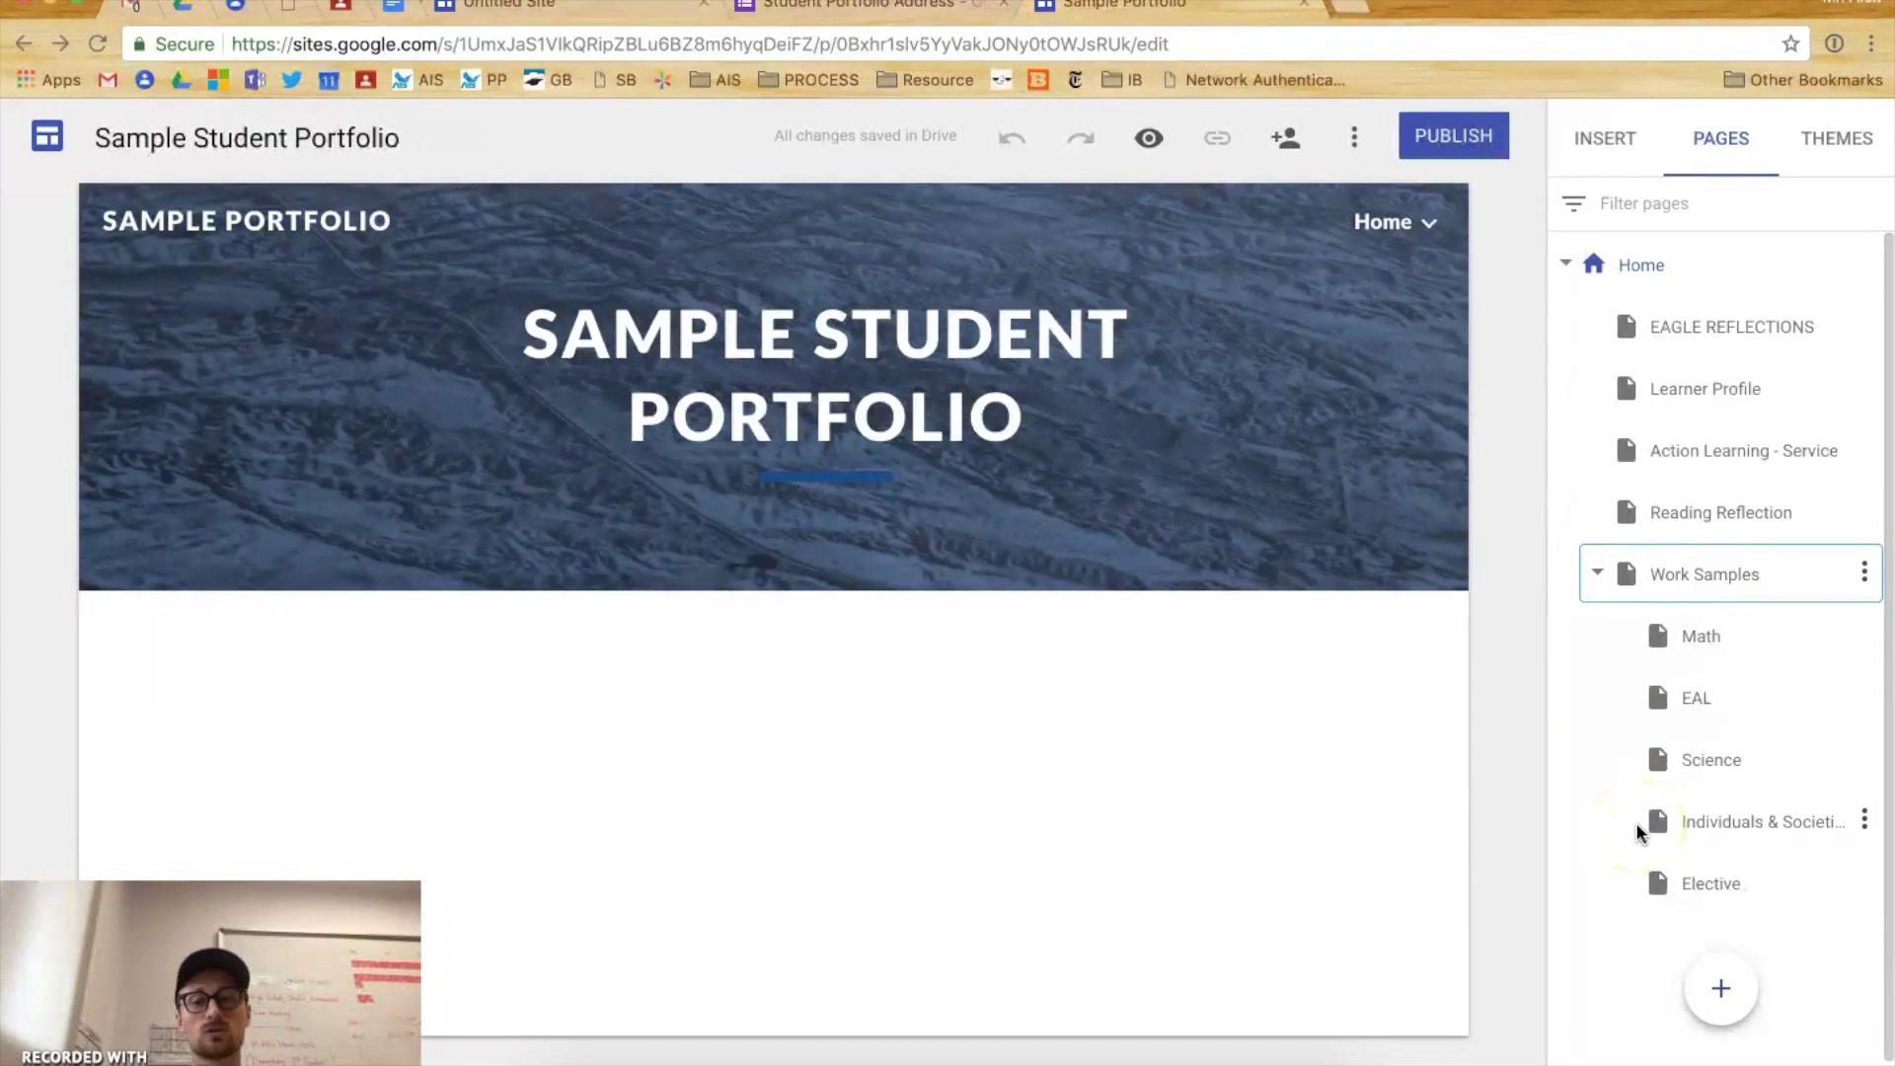
pyautogui.click(1655, 900)
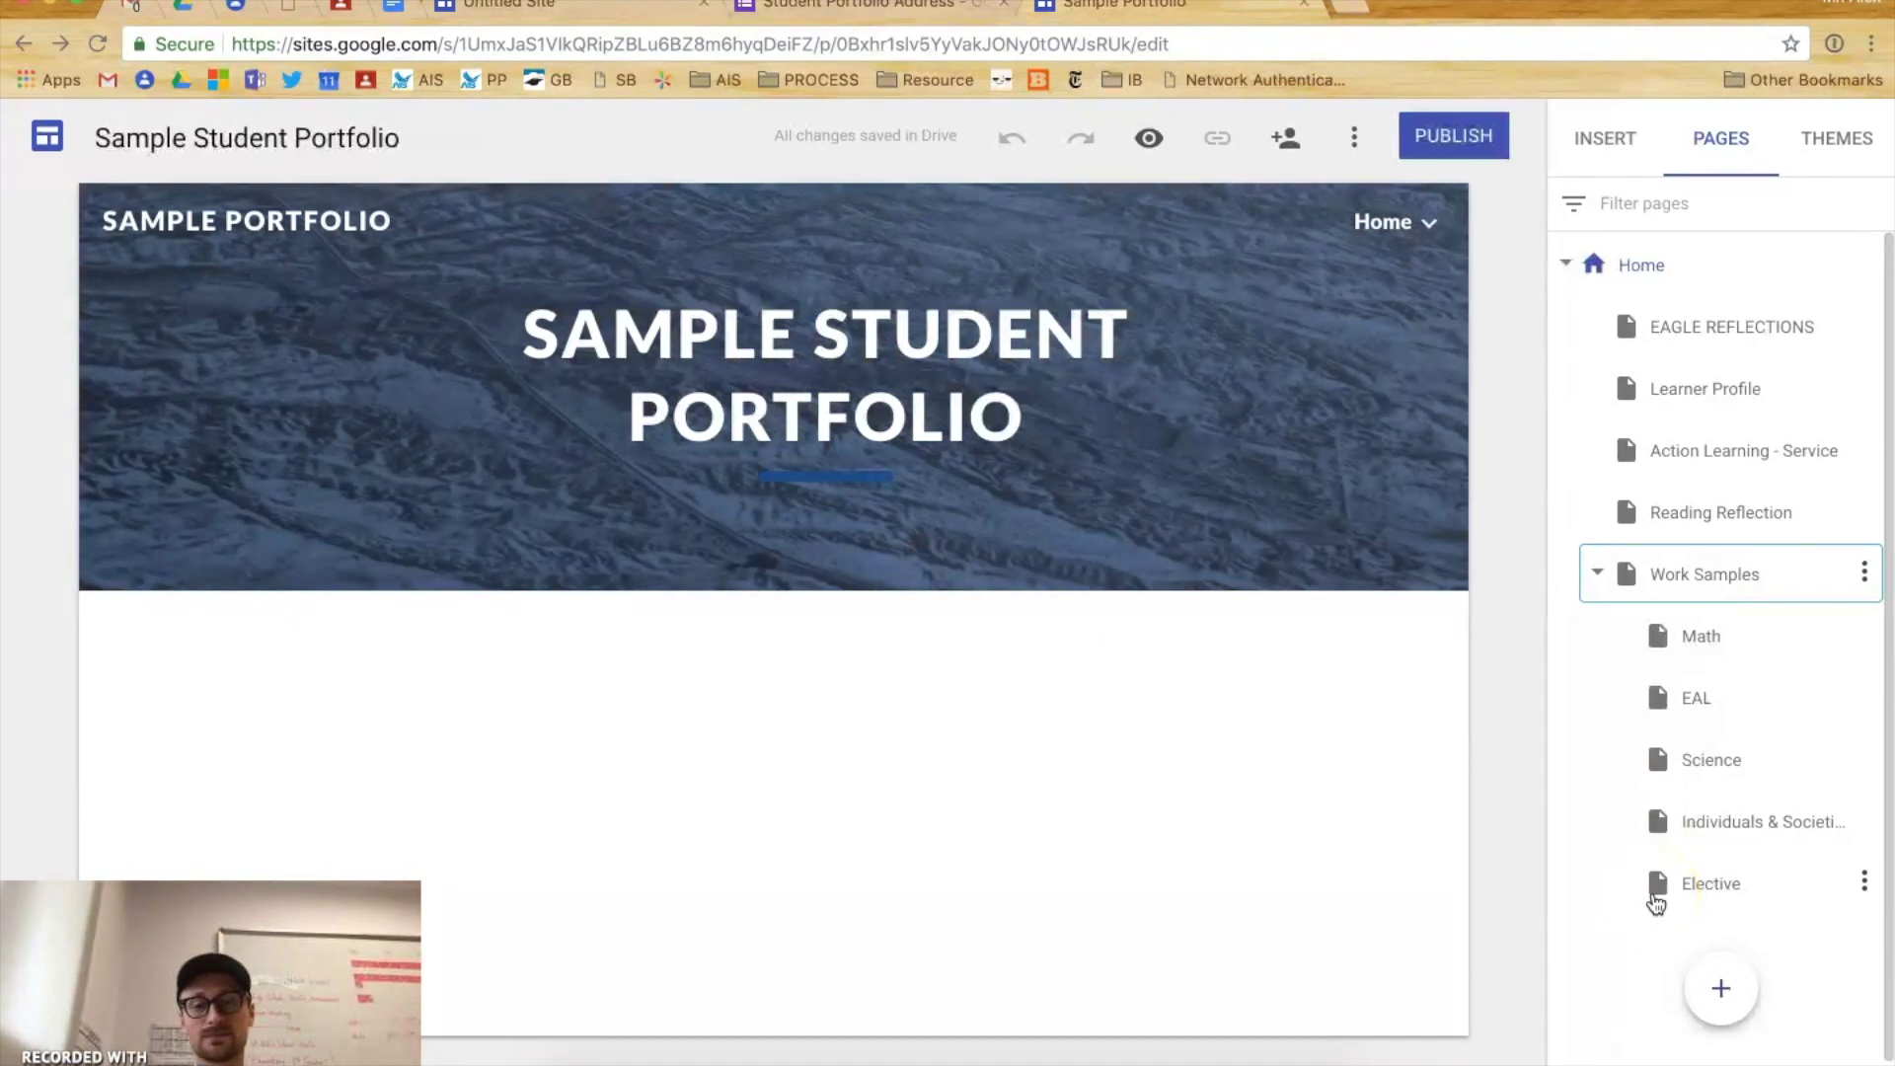
pyautogui.click(1628, 576)
pyautogui.click(1598, 576)
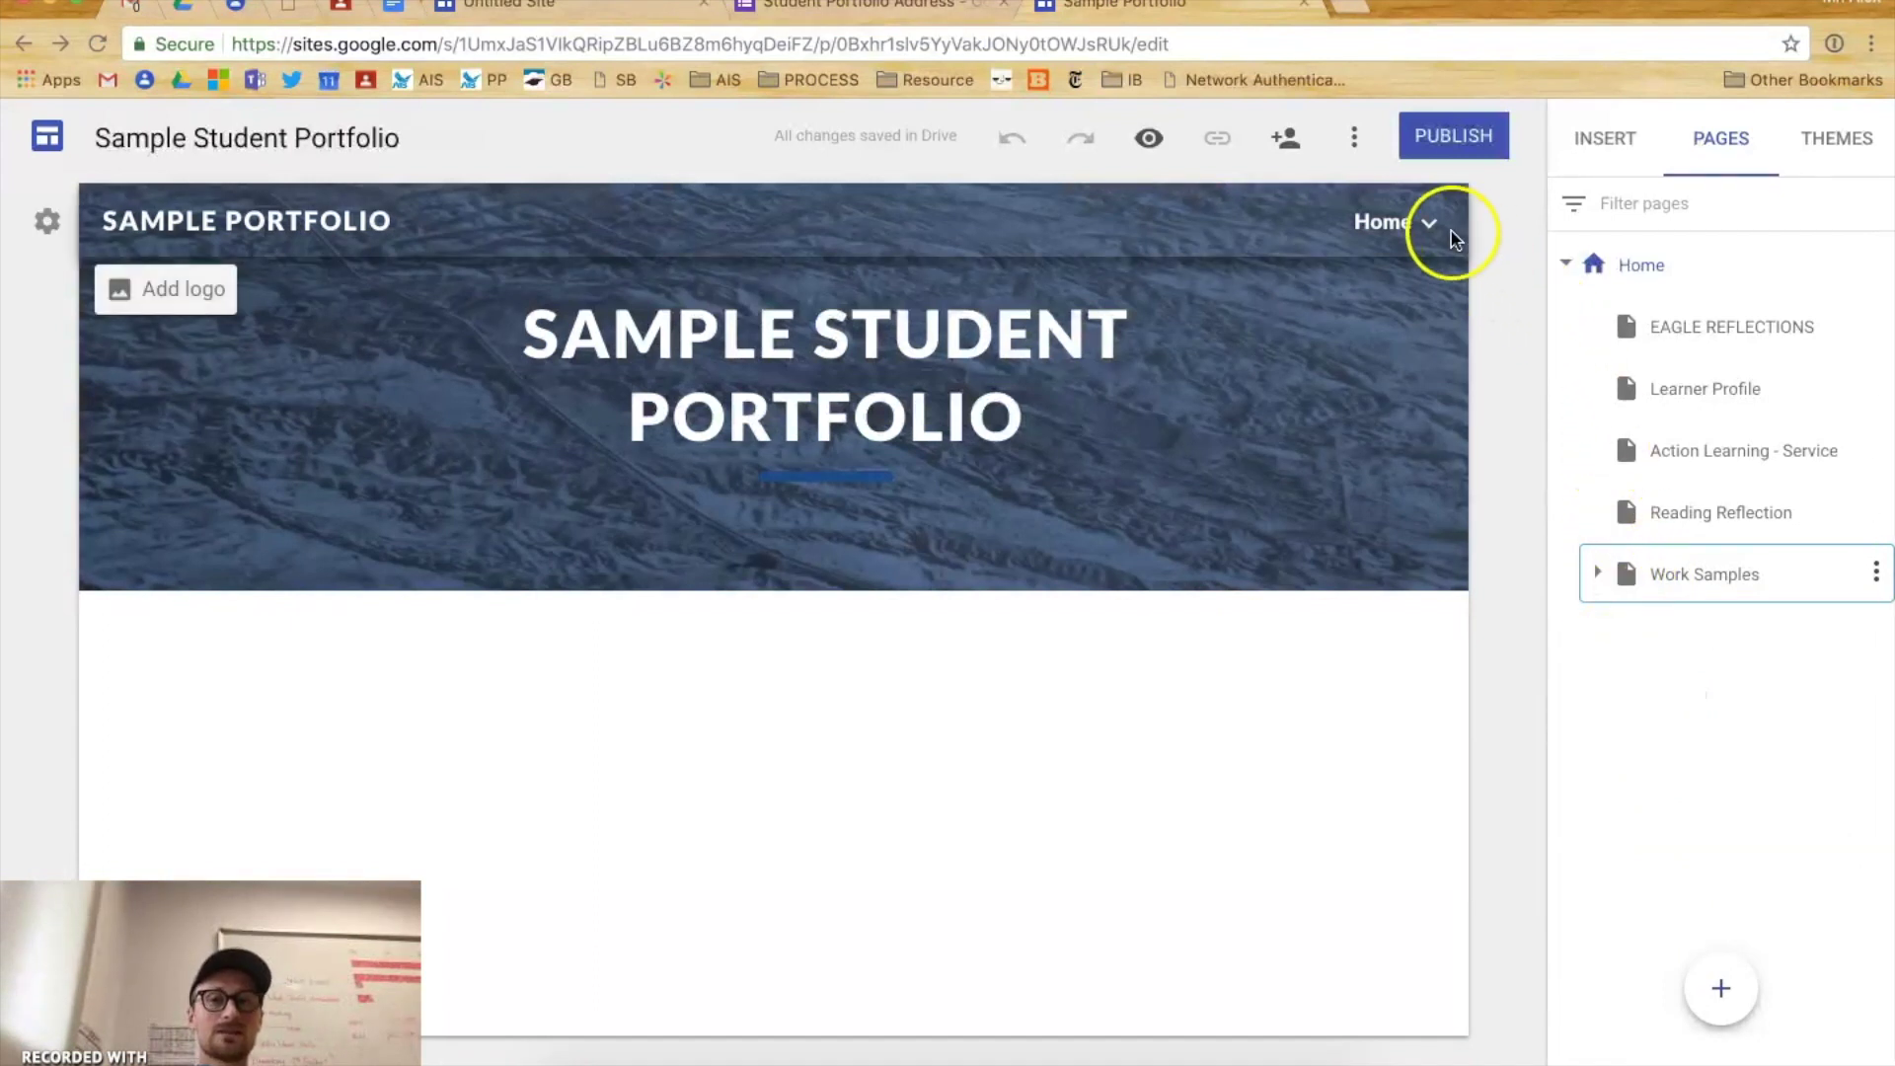
# - Drag Work Samples out from under Home so it becomes a top-level page
pyautogui.click(1451, 235)
pyautogui.click(1589, 456)
pyautogui.moveTo(1624, 580); pyautogui.dragTo(1586, 605)
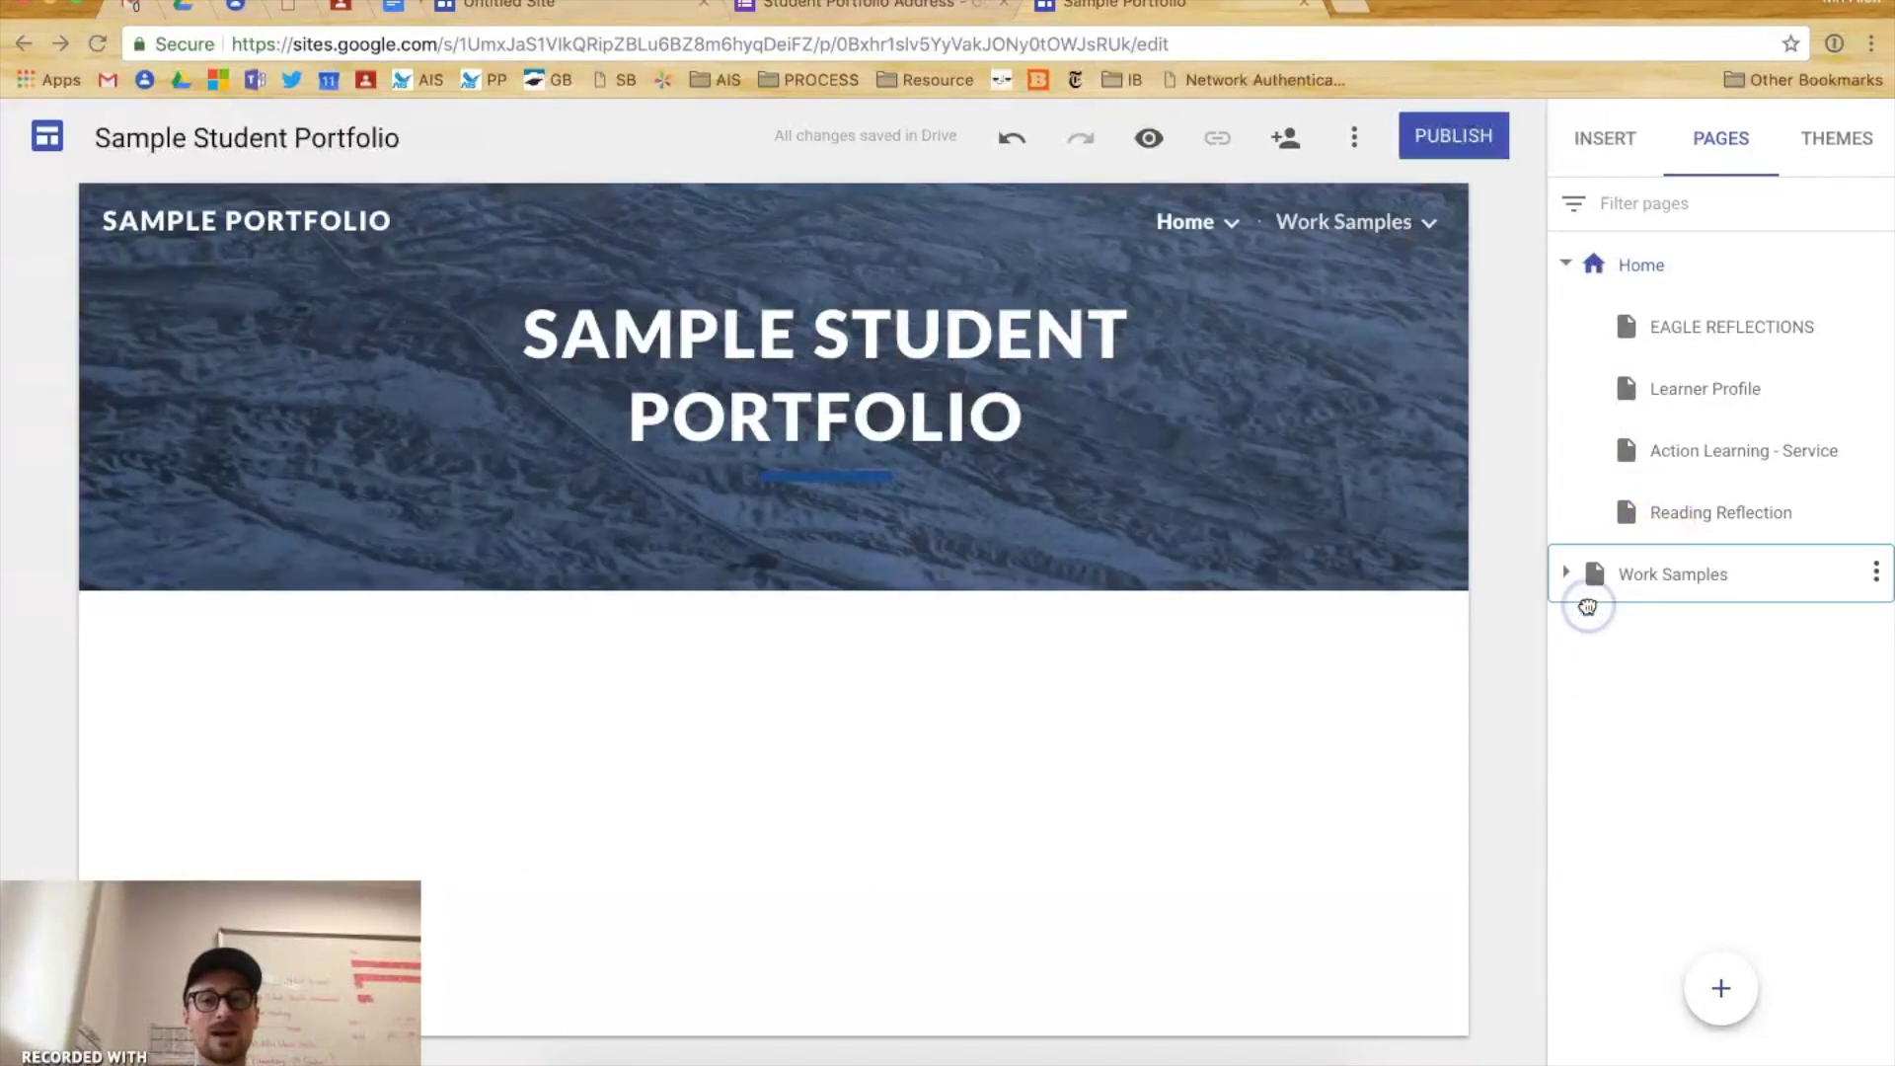
pyautogui.click(1210, 241)
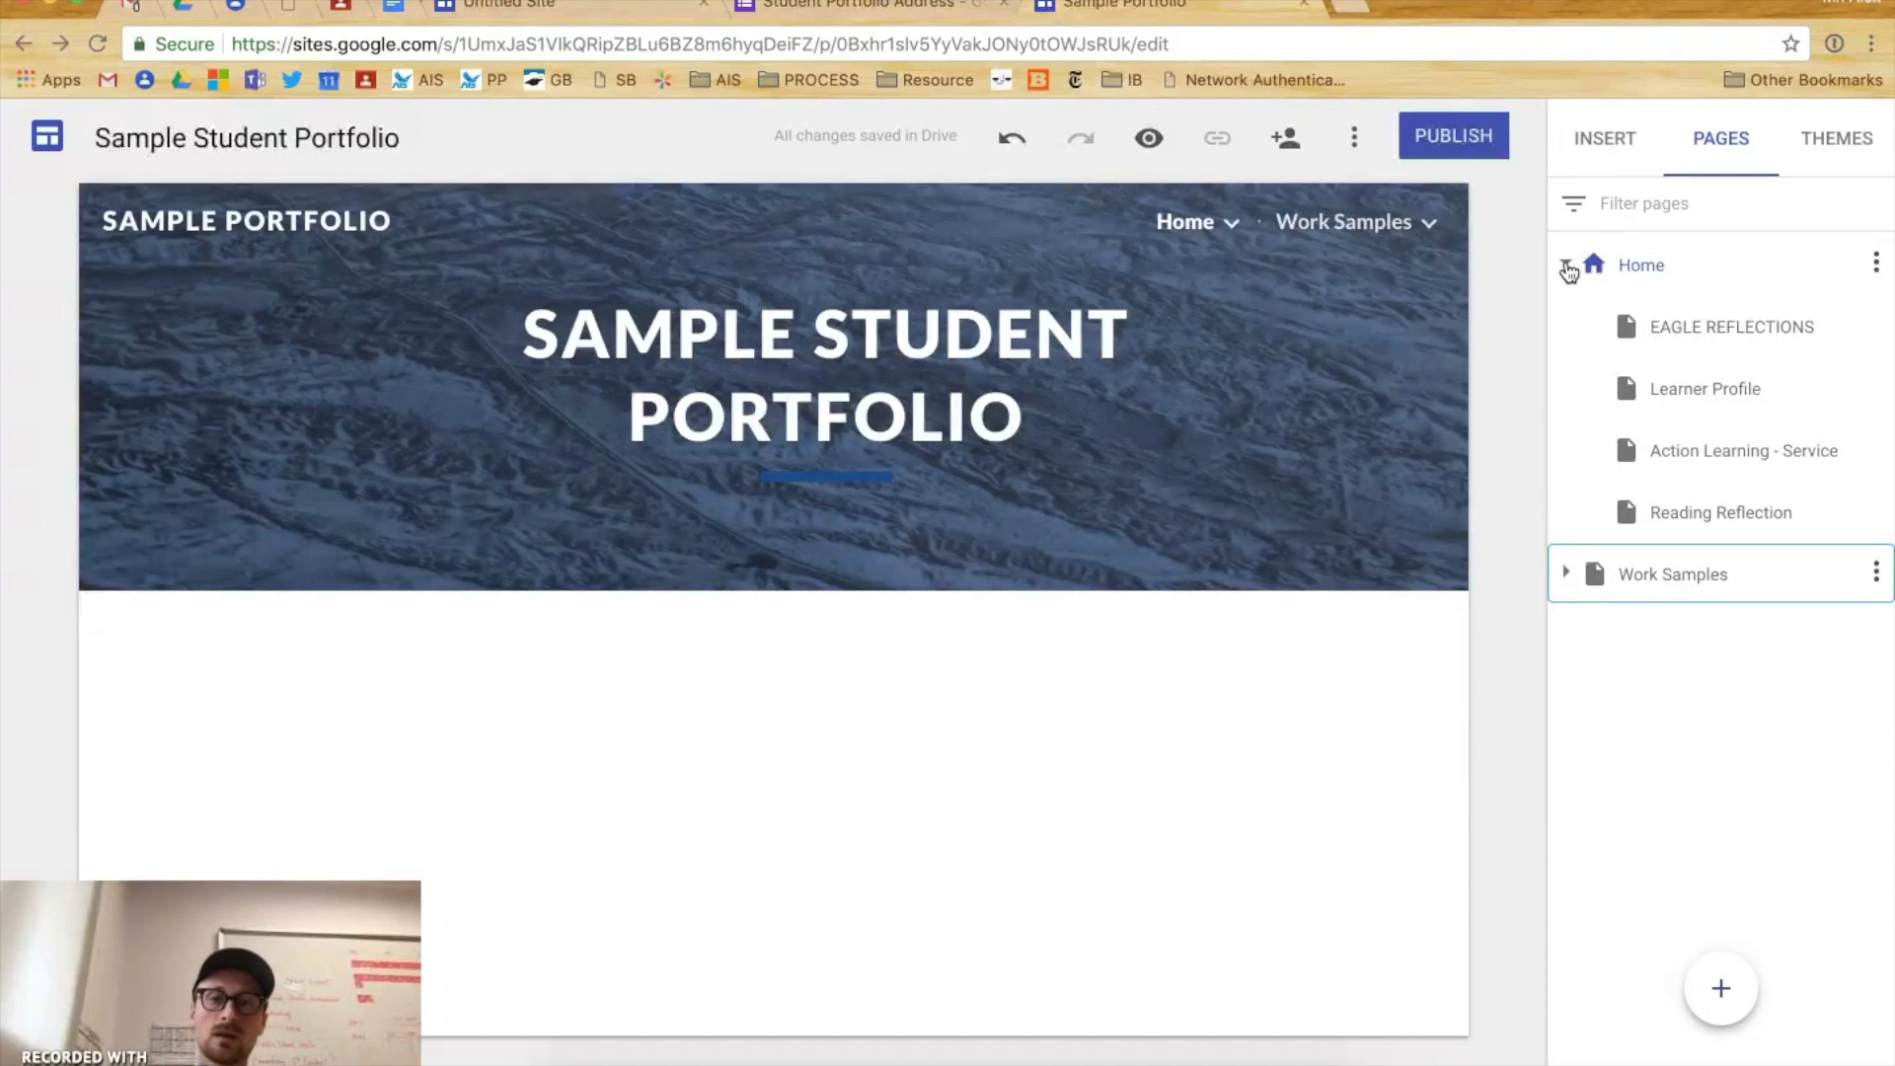
pyautogui.click(1566, 265)
pyautogui.click(1566, 265)
# - Browse EAGLE REFLECTIONS, Learner Profile and Action Learning - Service, then open the Work Samples Math page
pyautogui.click(1715, 340)
pyautogui.click(1717, 398)
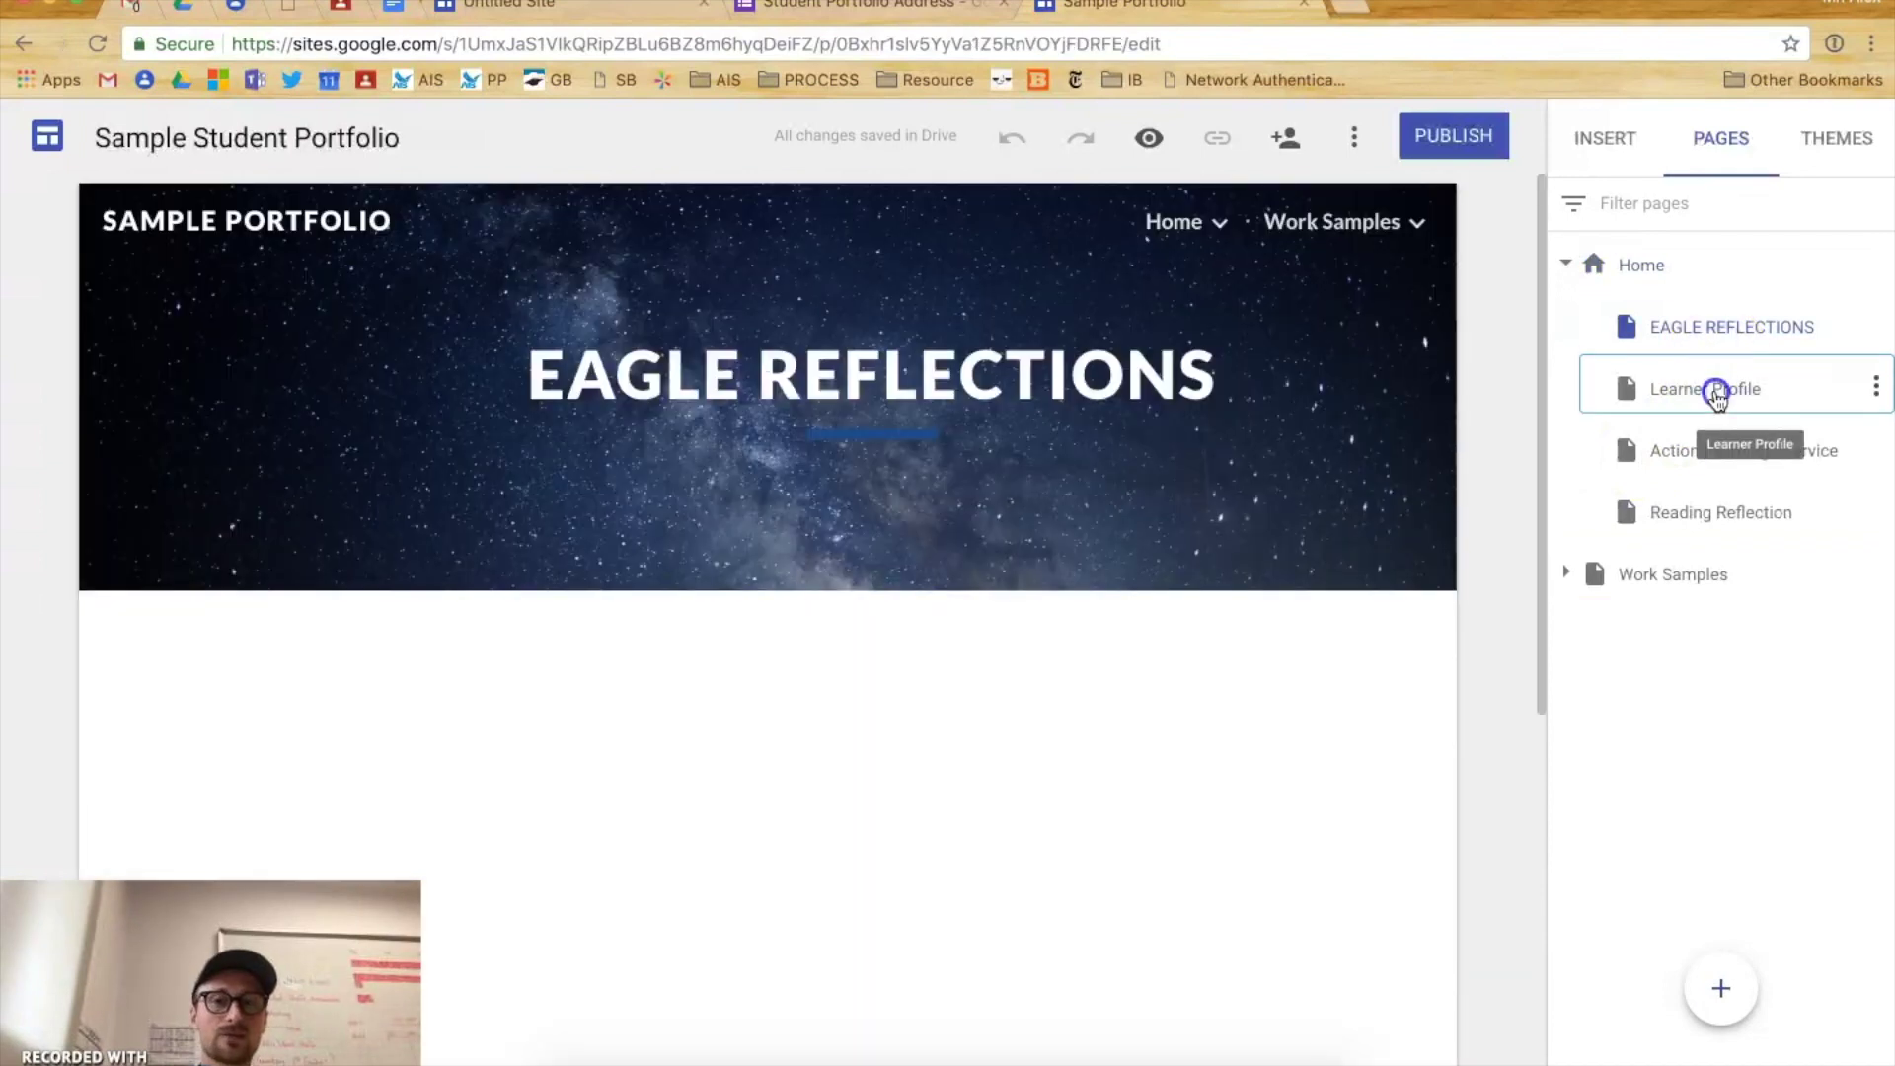
pyautogui.click(1712, 464)
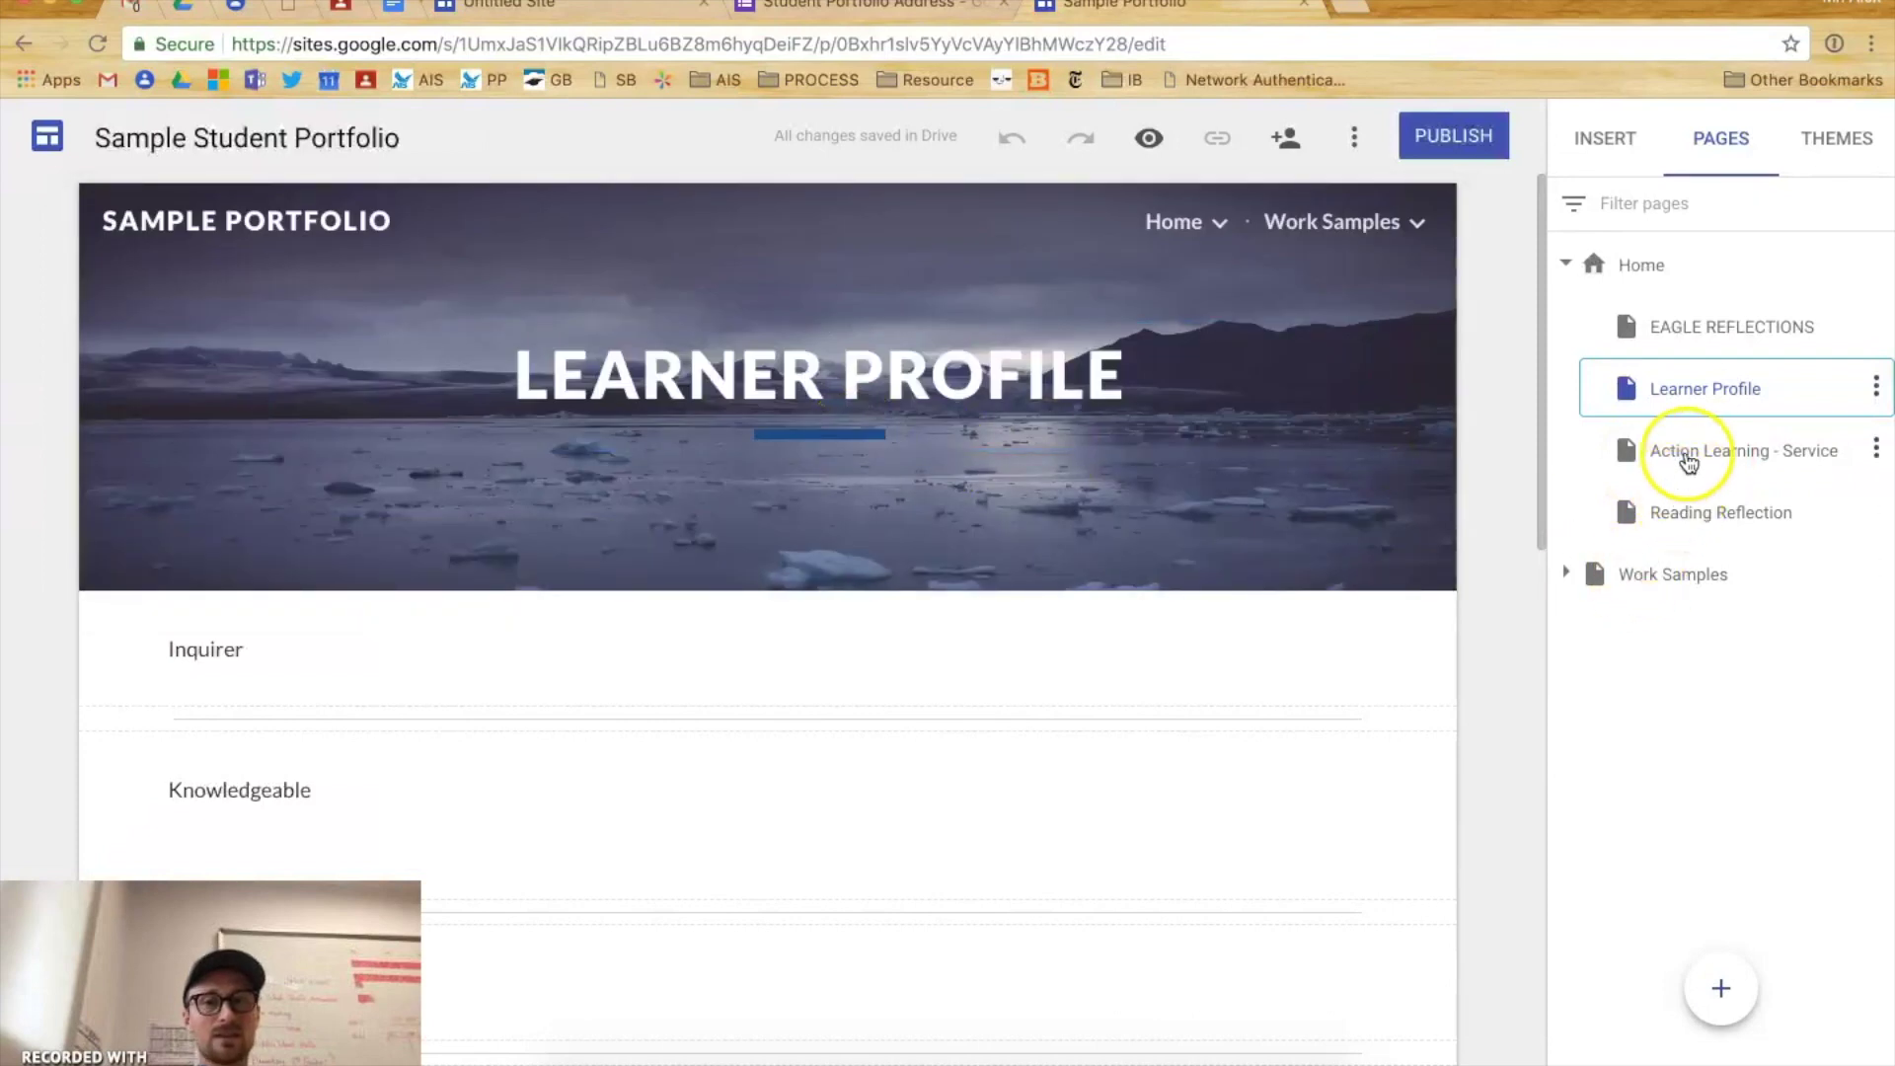
pyautogui.scroll(-5, 918, 661)
pyautogui.scroll(-4, 923, 643)
pyautogui.click(1642, 481)
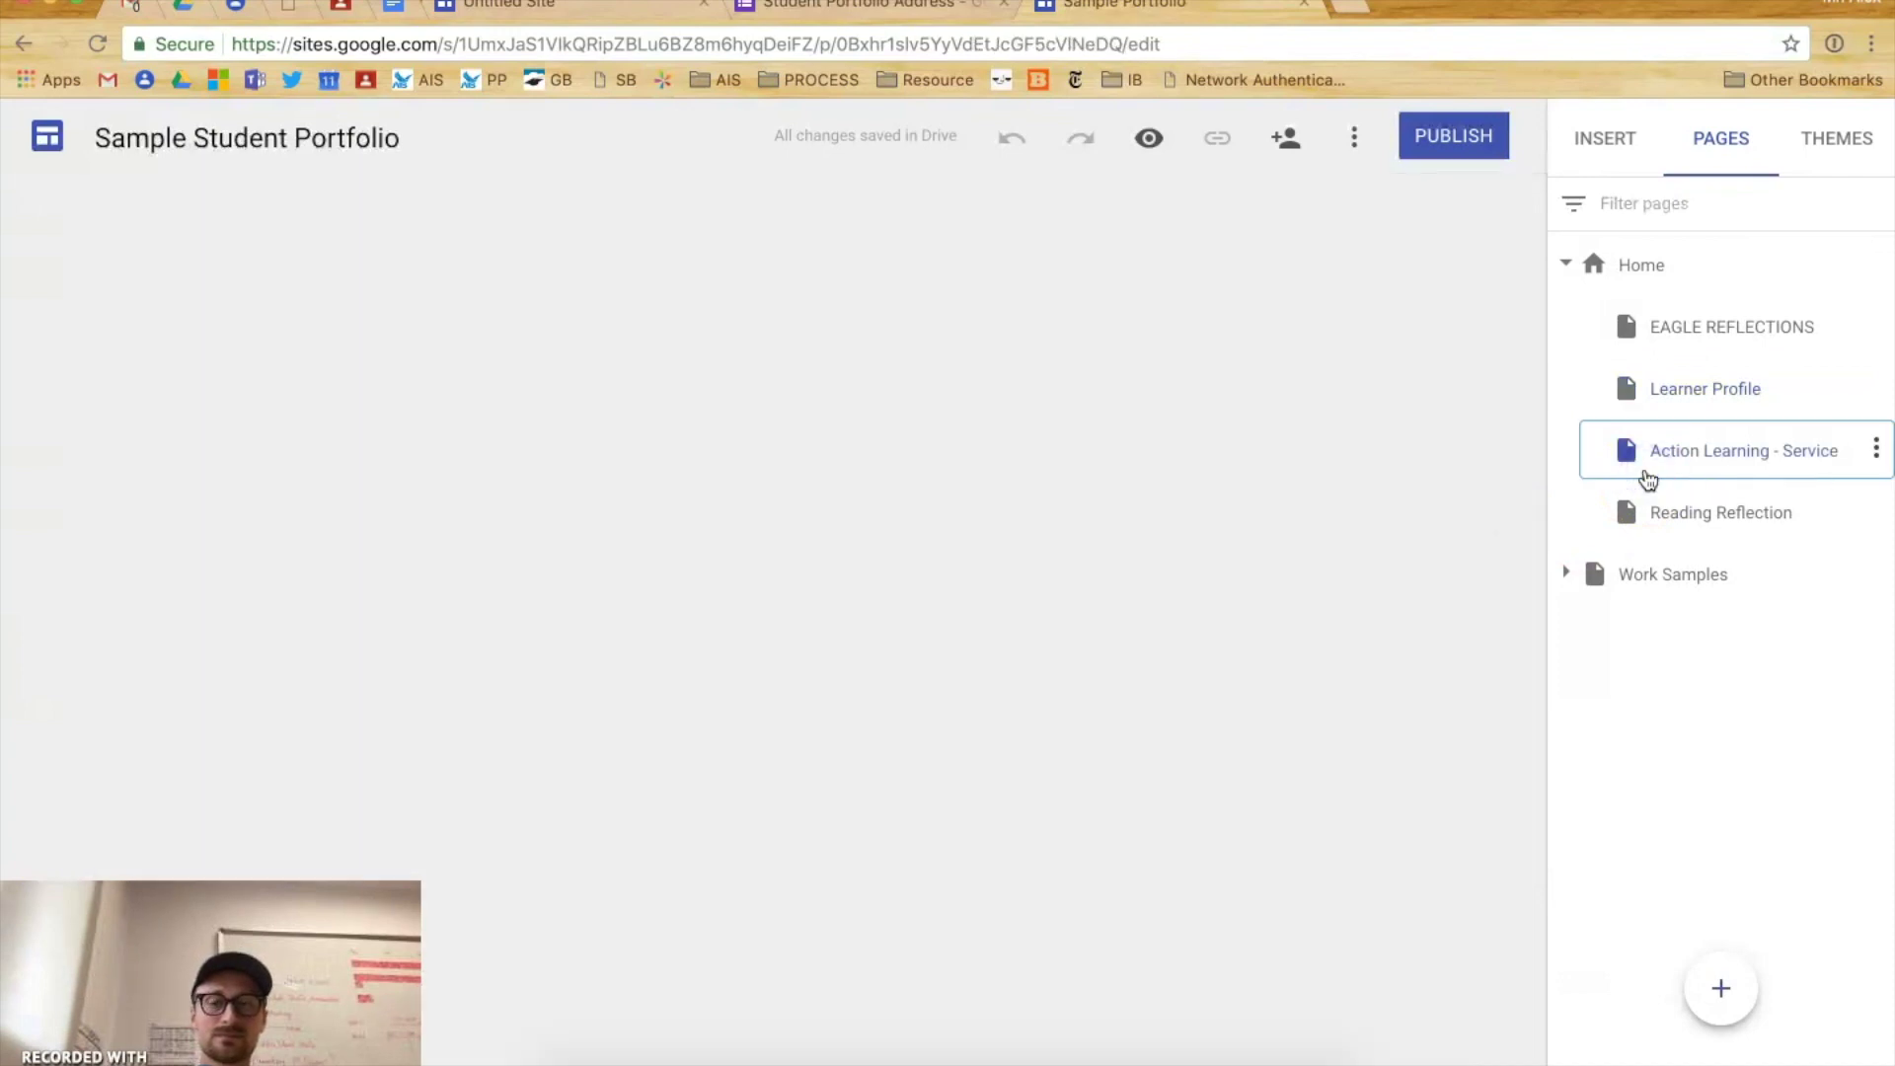
pyautogui.scroll(-2, 897, 622)
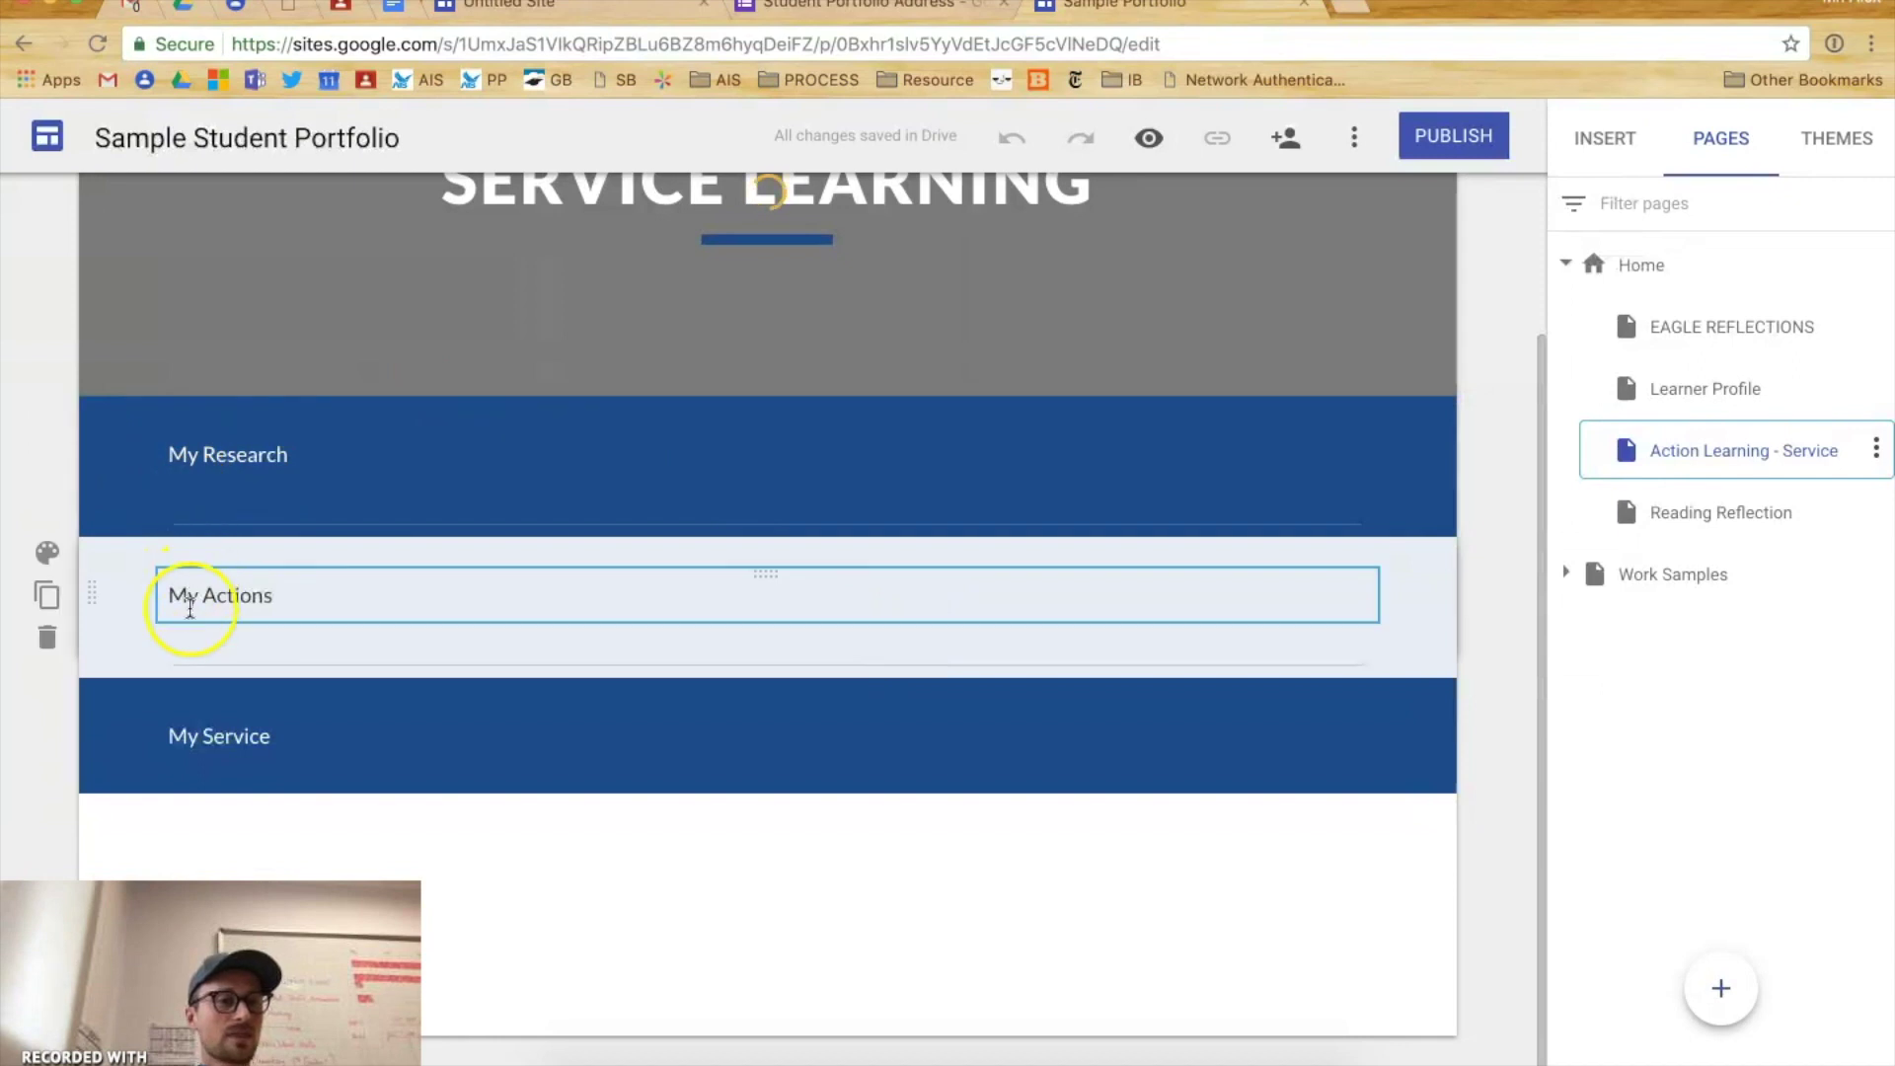
pyautogui.scroll(2, 857, 565)
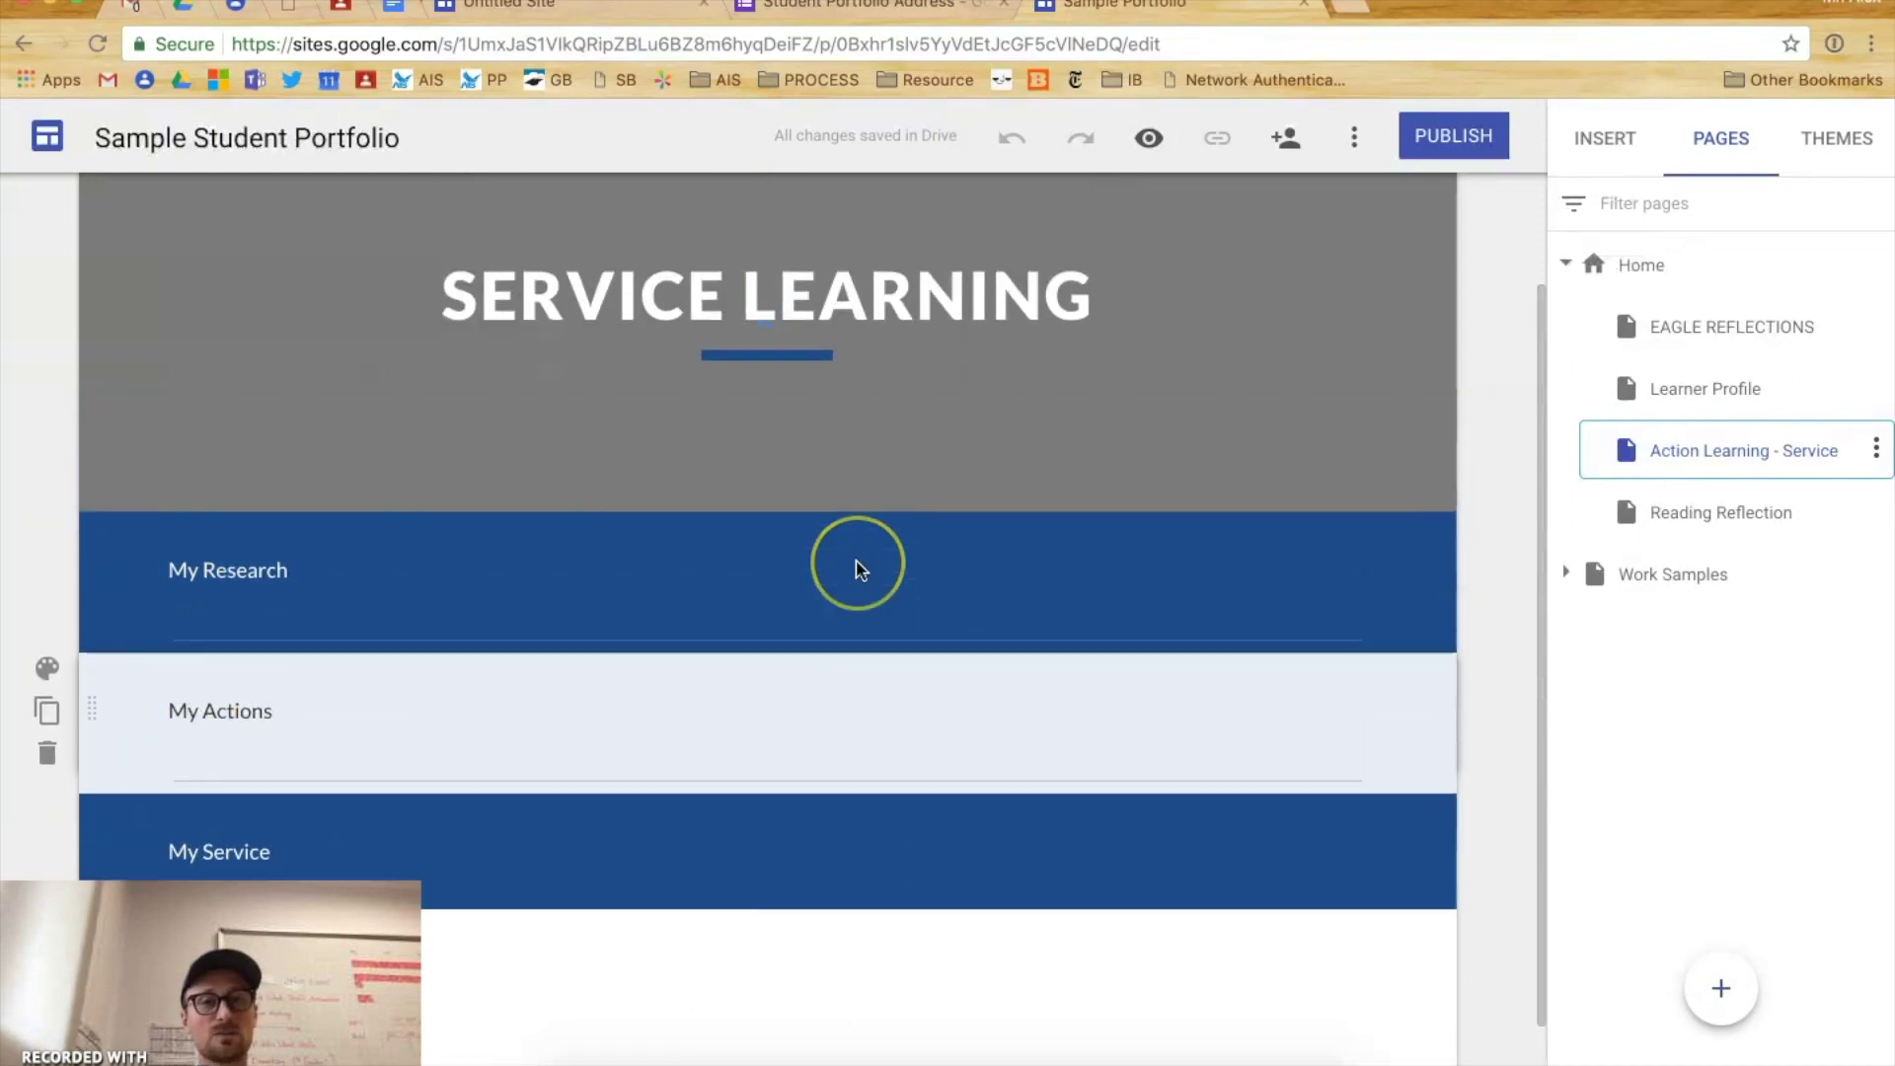
pyautogui.click(1566, 573)
pyautogui.click(1666, 630)
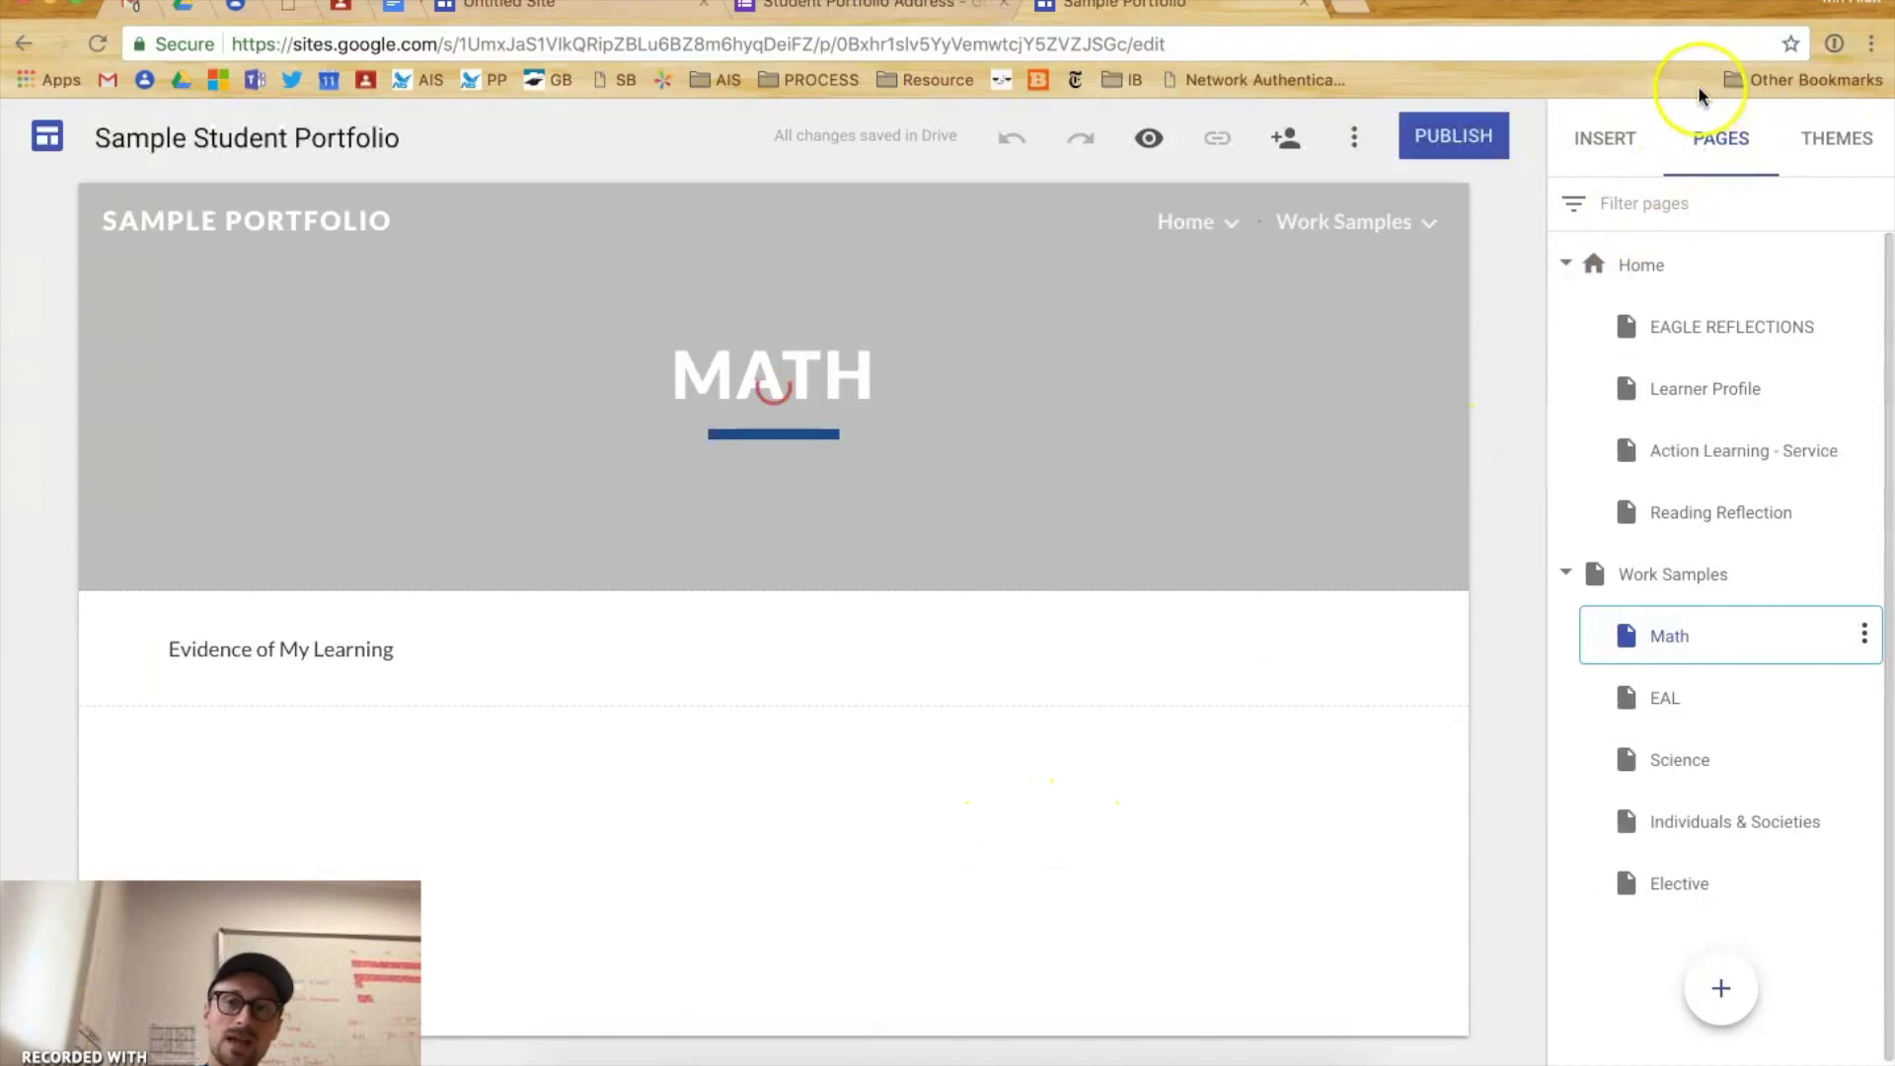
# - Insert a Divider component and position it just below the Evidence of My Learning heading
pyautogui.click(1577, 156)
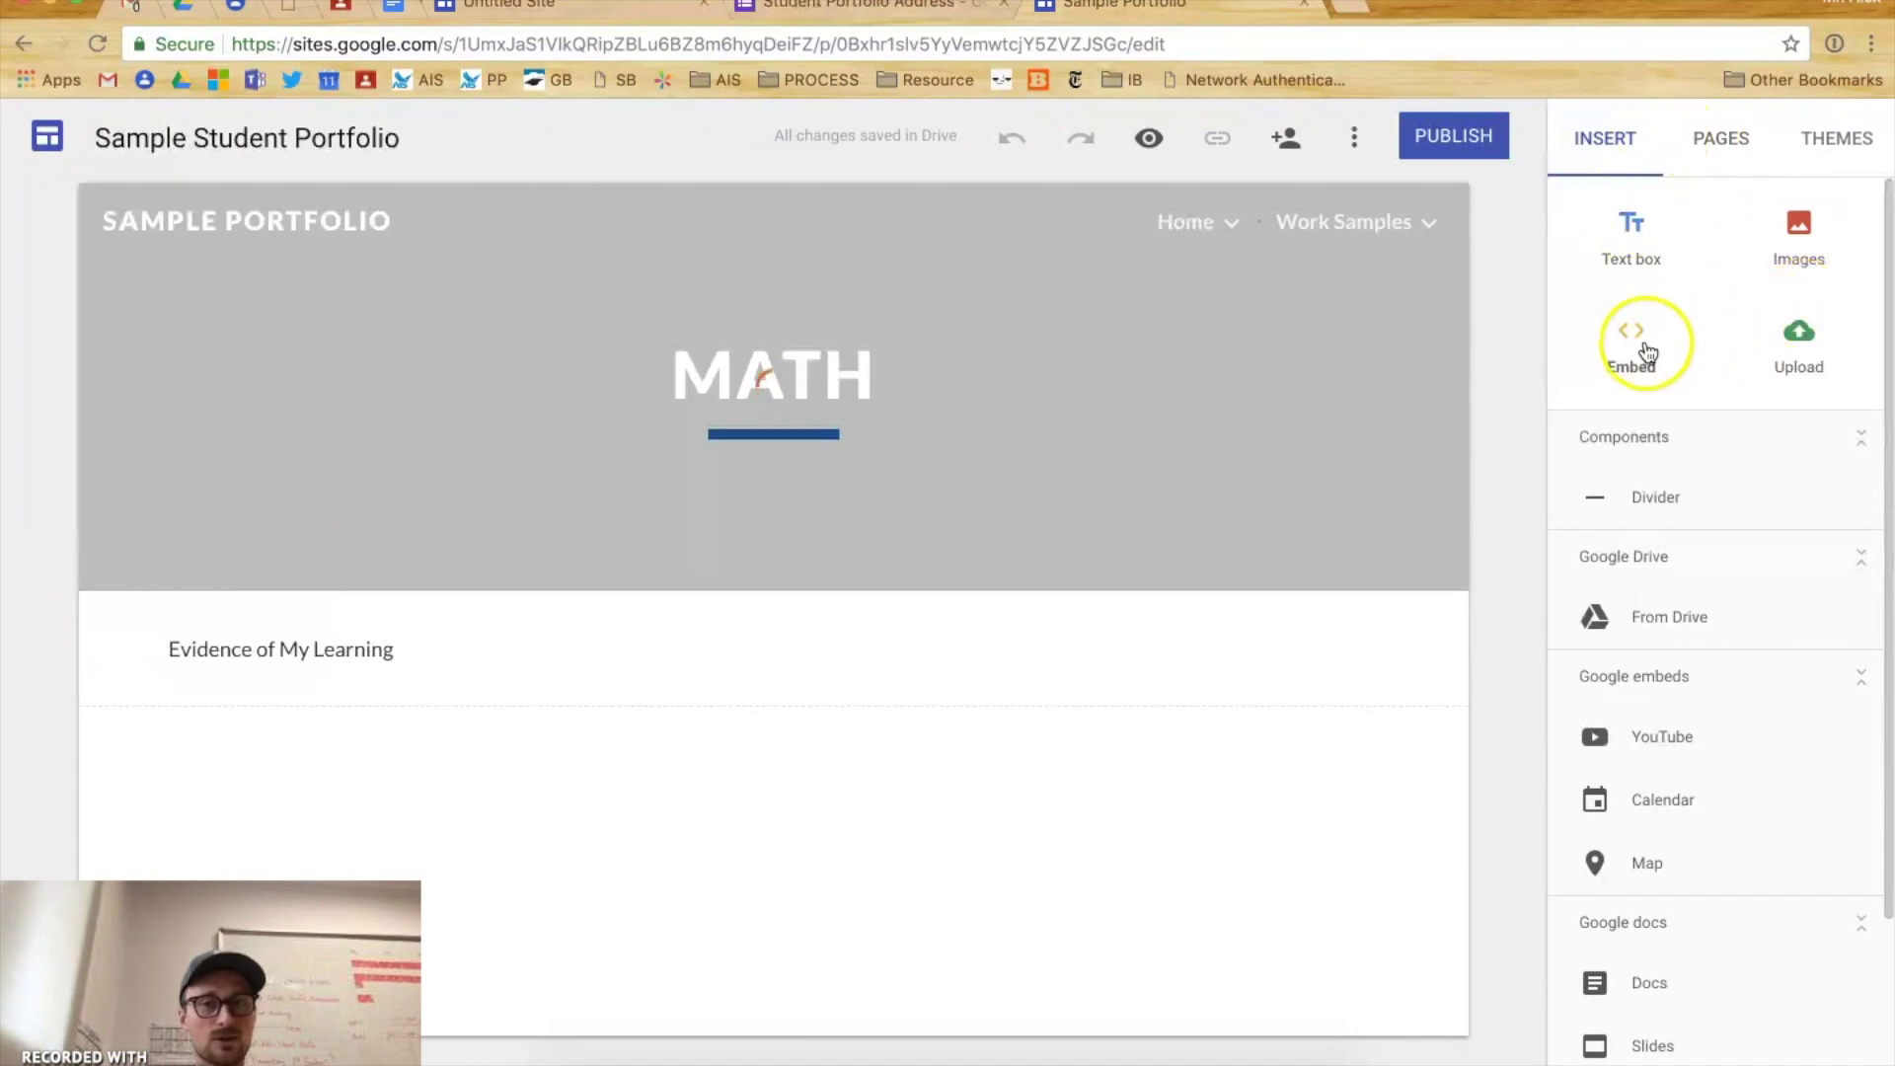
pyautogui.moveTo(1226, 419)
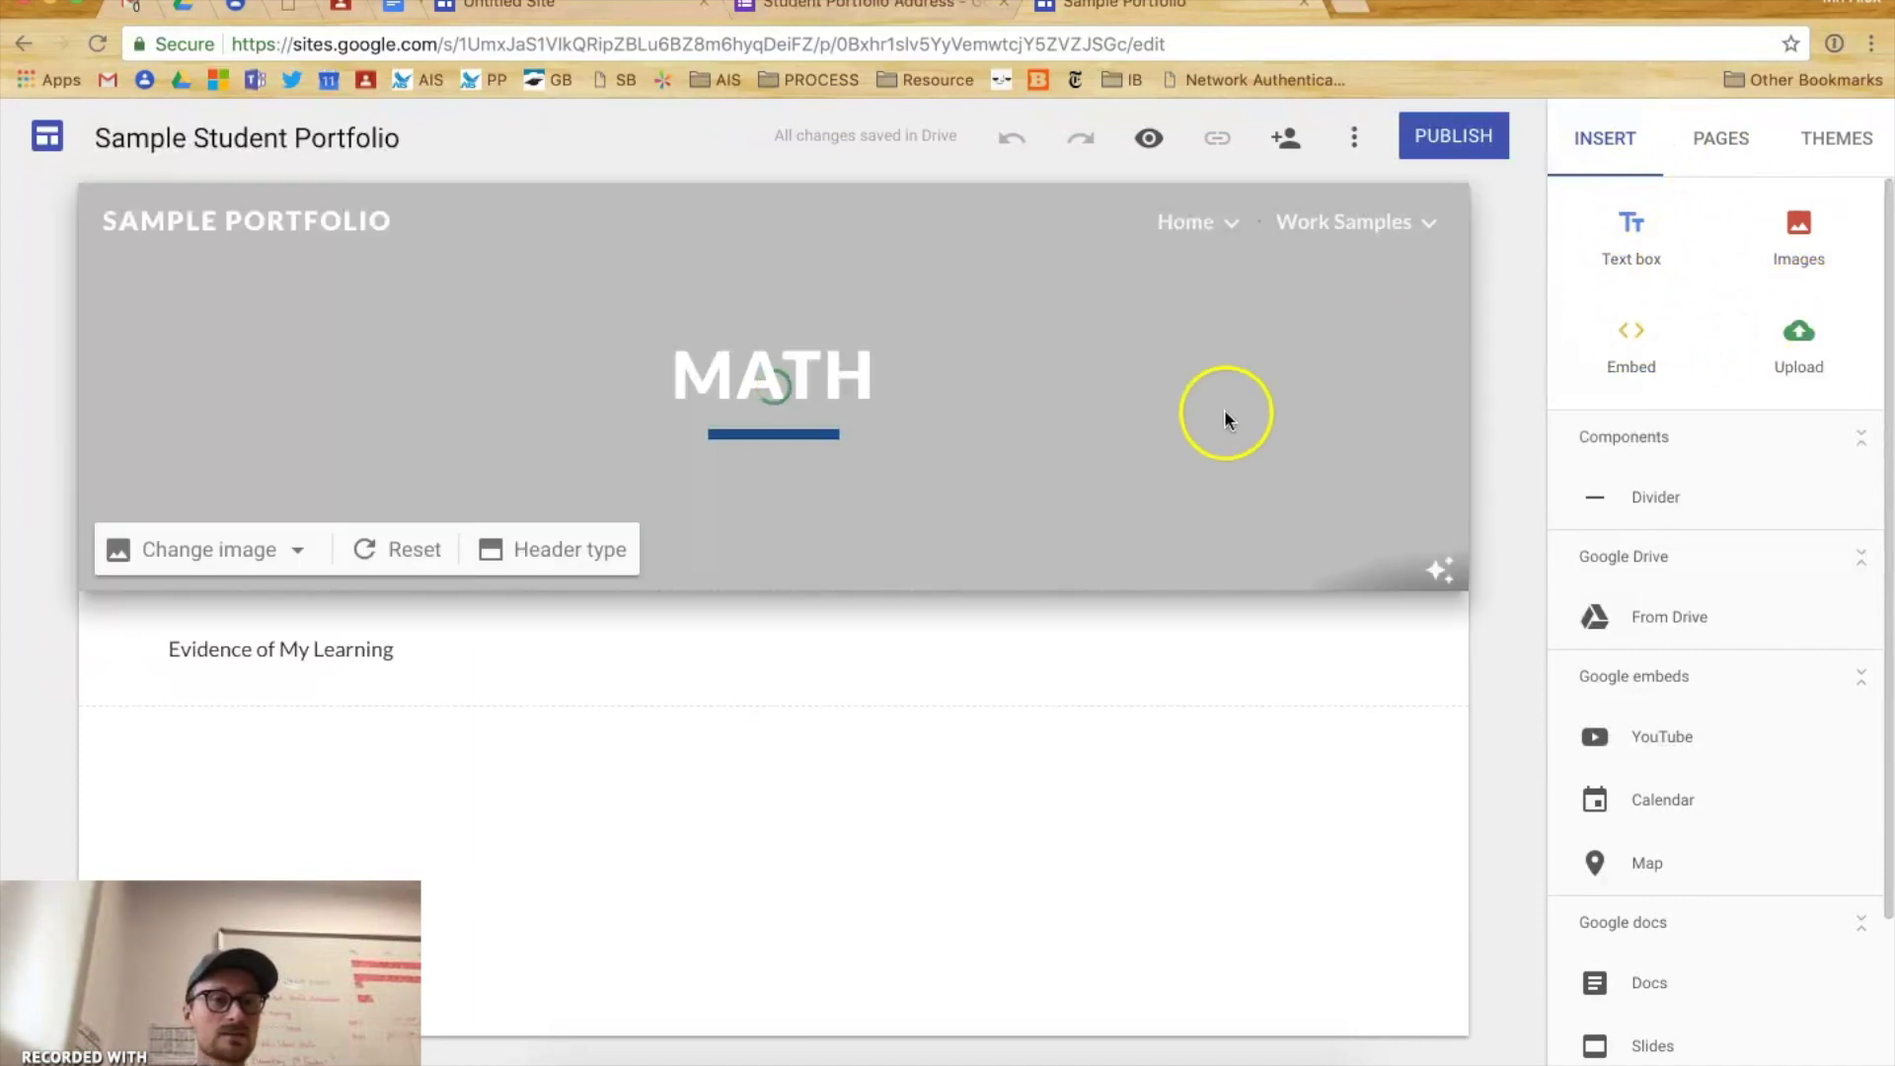
pyautogui.click(262, 649)
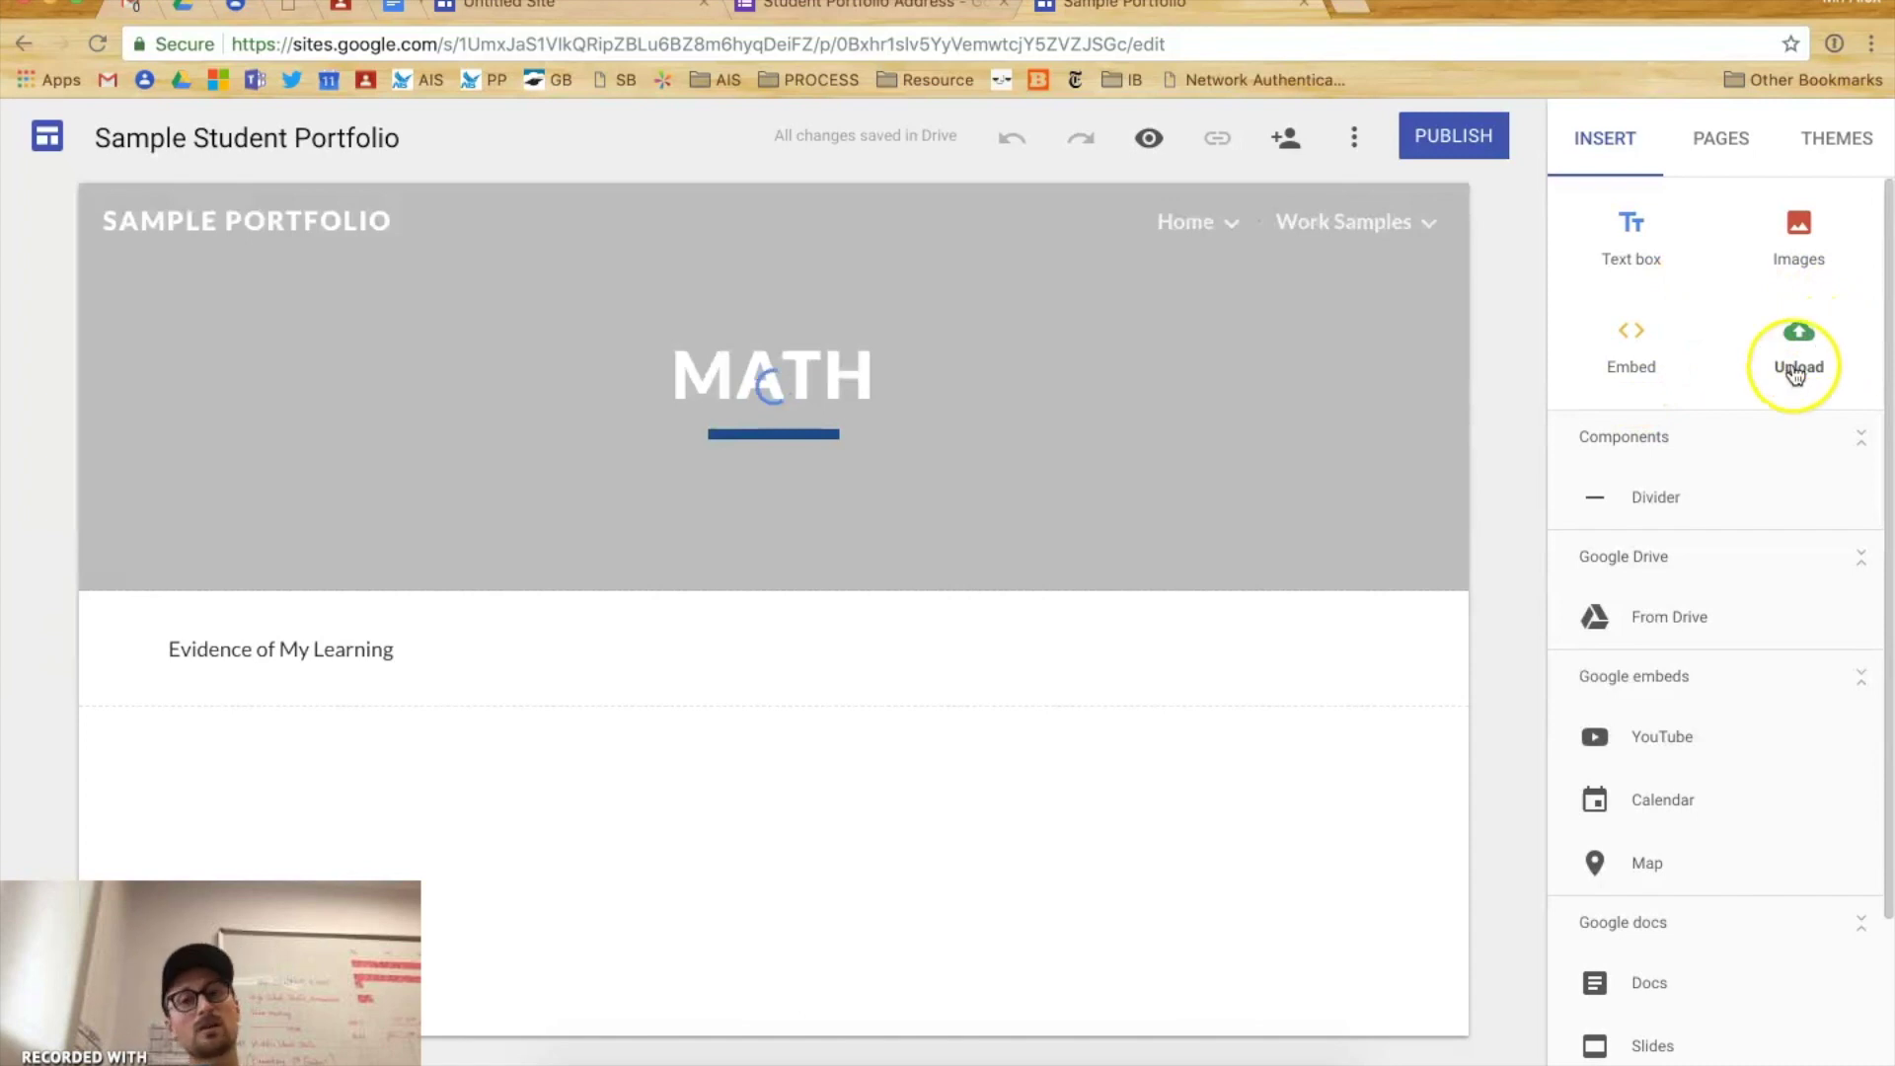
pyautogui.scroll(-2, 1795, 373)
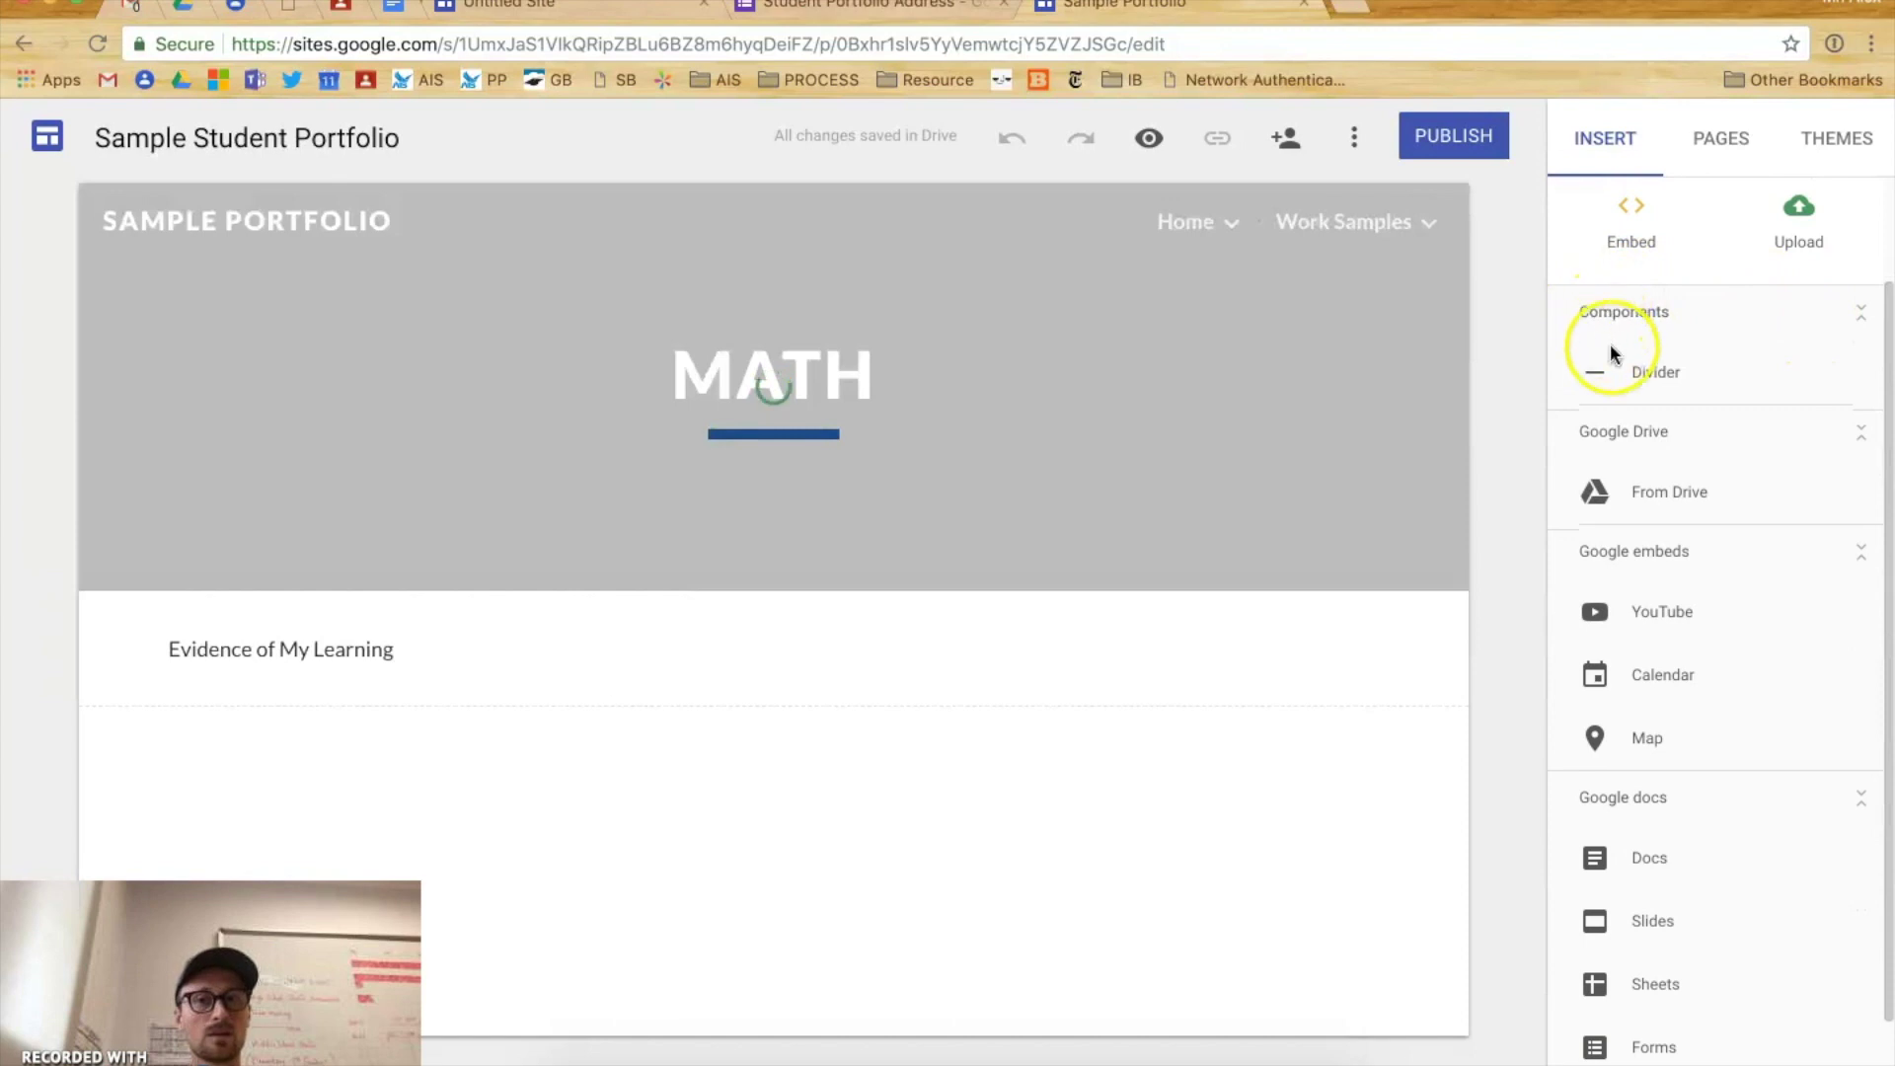
pyautogui.click(1670, 374)
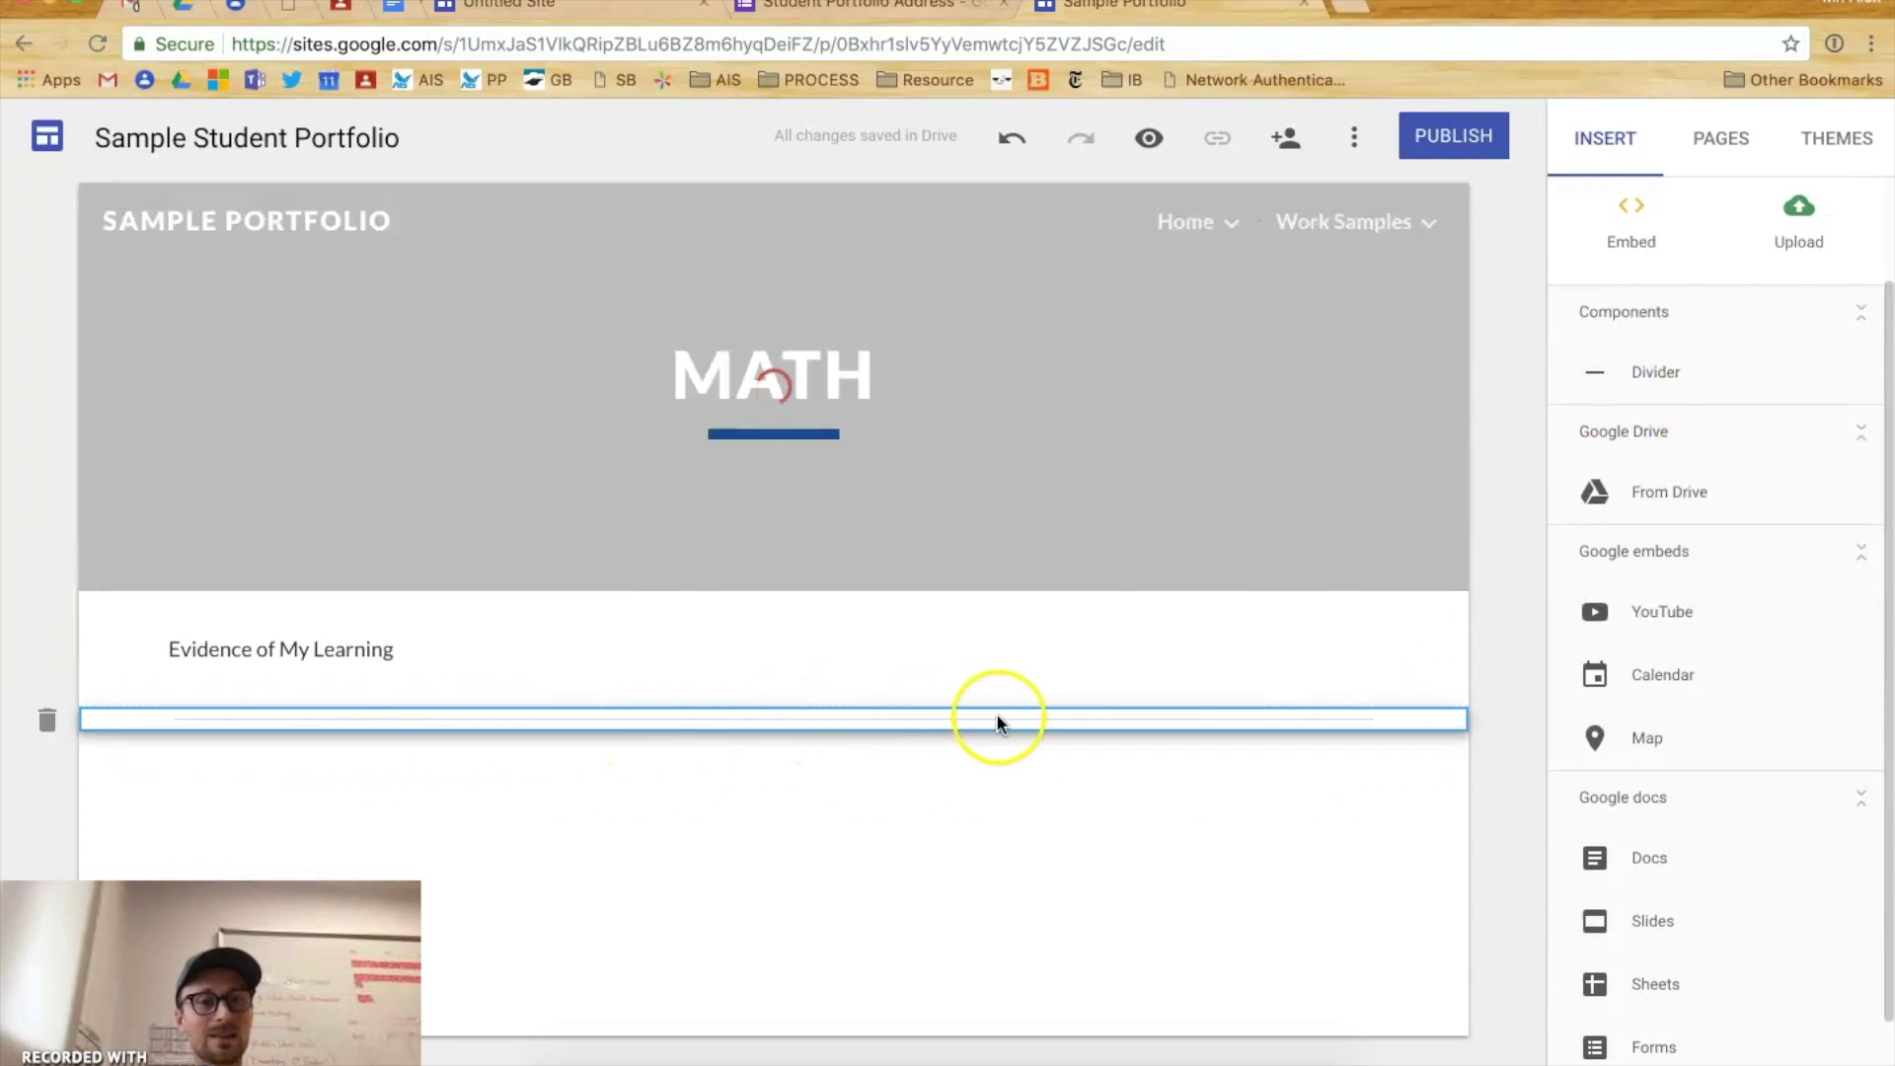
pyautogui.moveTo(1092, 723); pyautogui.dragTo(1078, 622)
pyautogui.moveTo(876, 605); pyautogui.dragTo(887, 714)
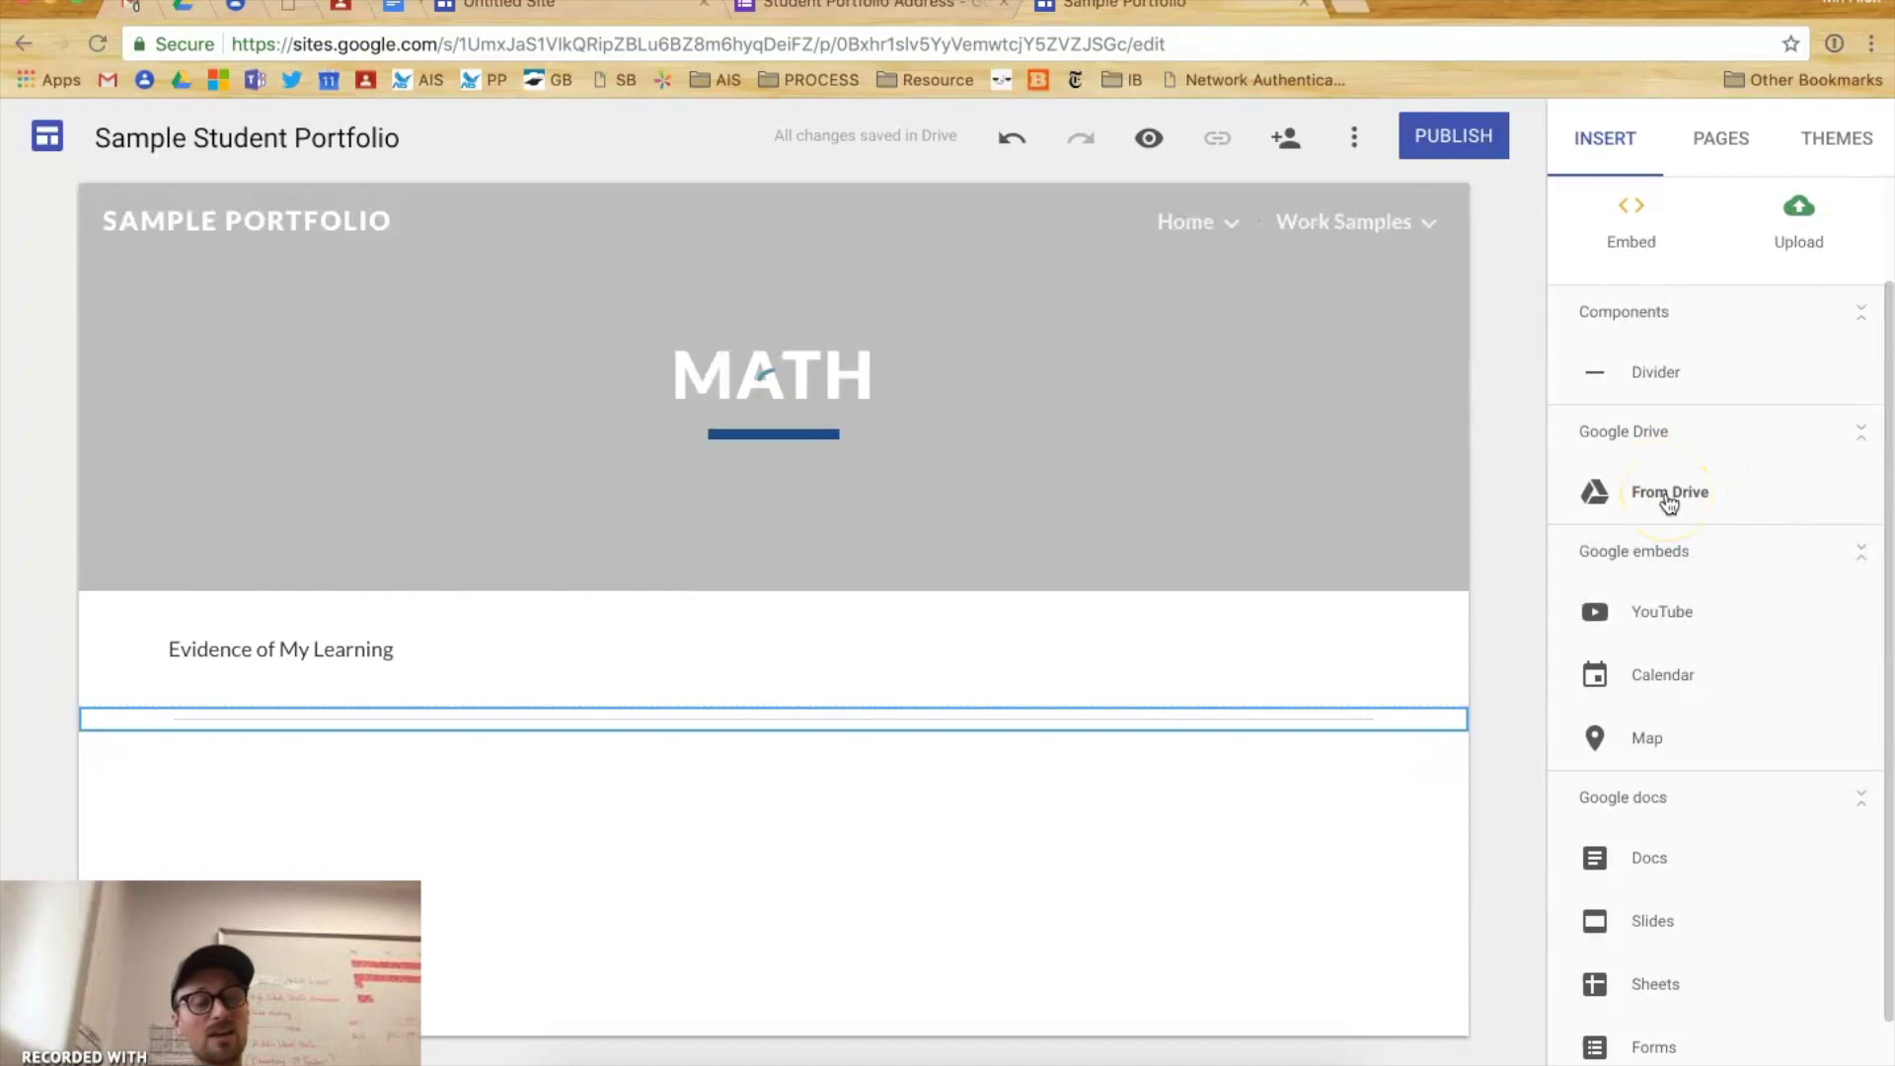
pyautogui.click(1668, 498)
pyautogui.click(1675, 495)
pyautogui.scroll(-1, 1675, 497)
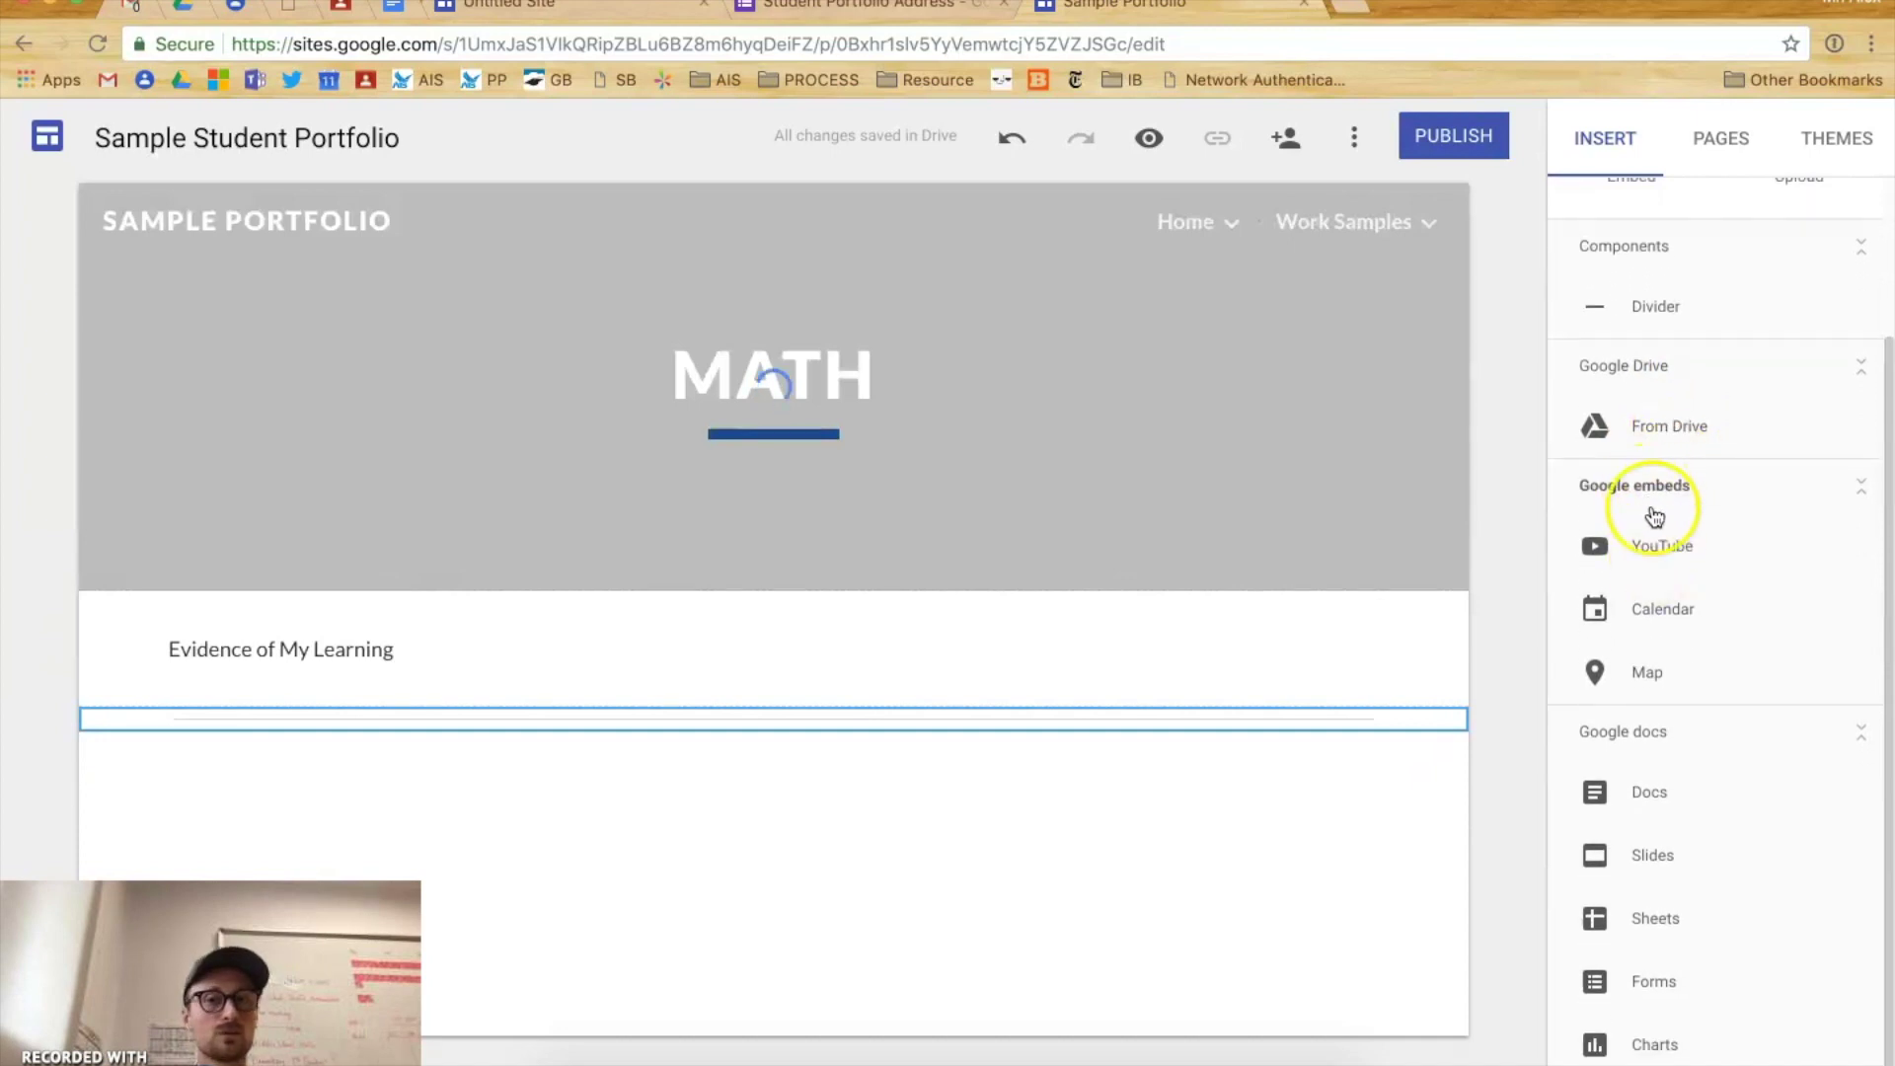
pyautogui.click(1675, 558)
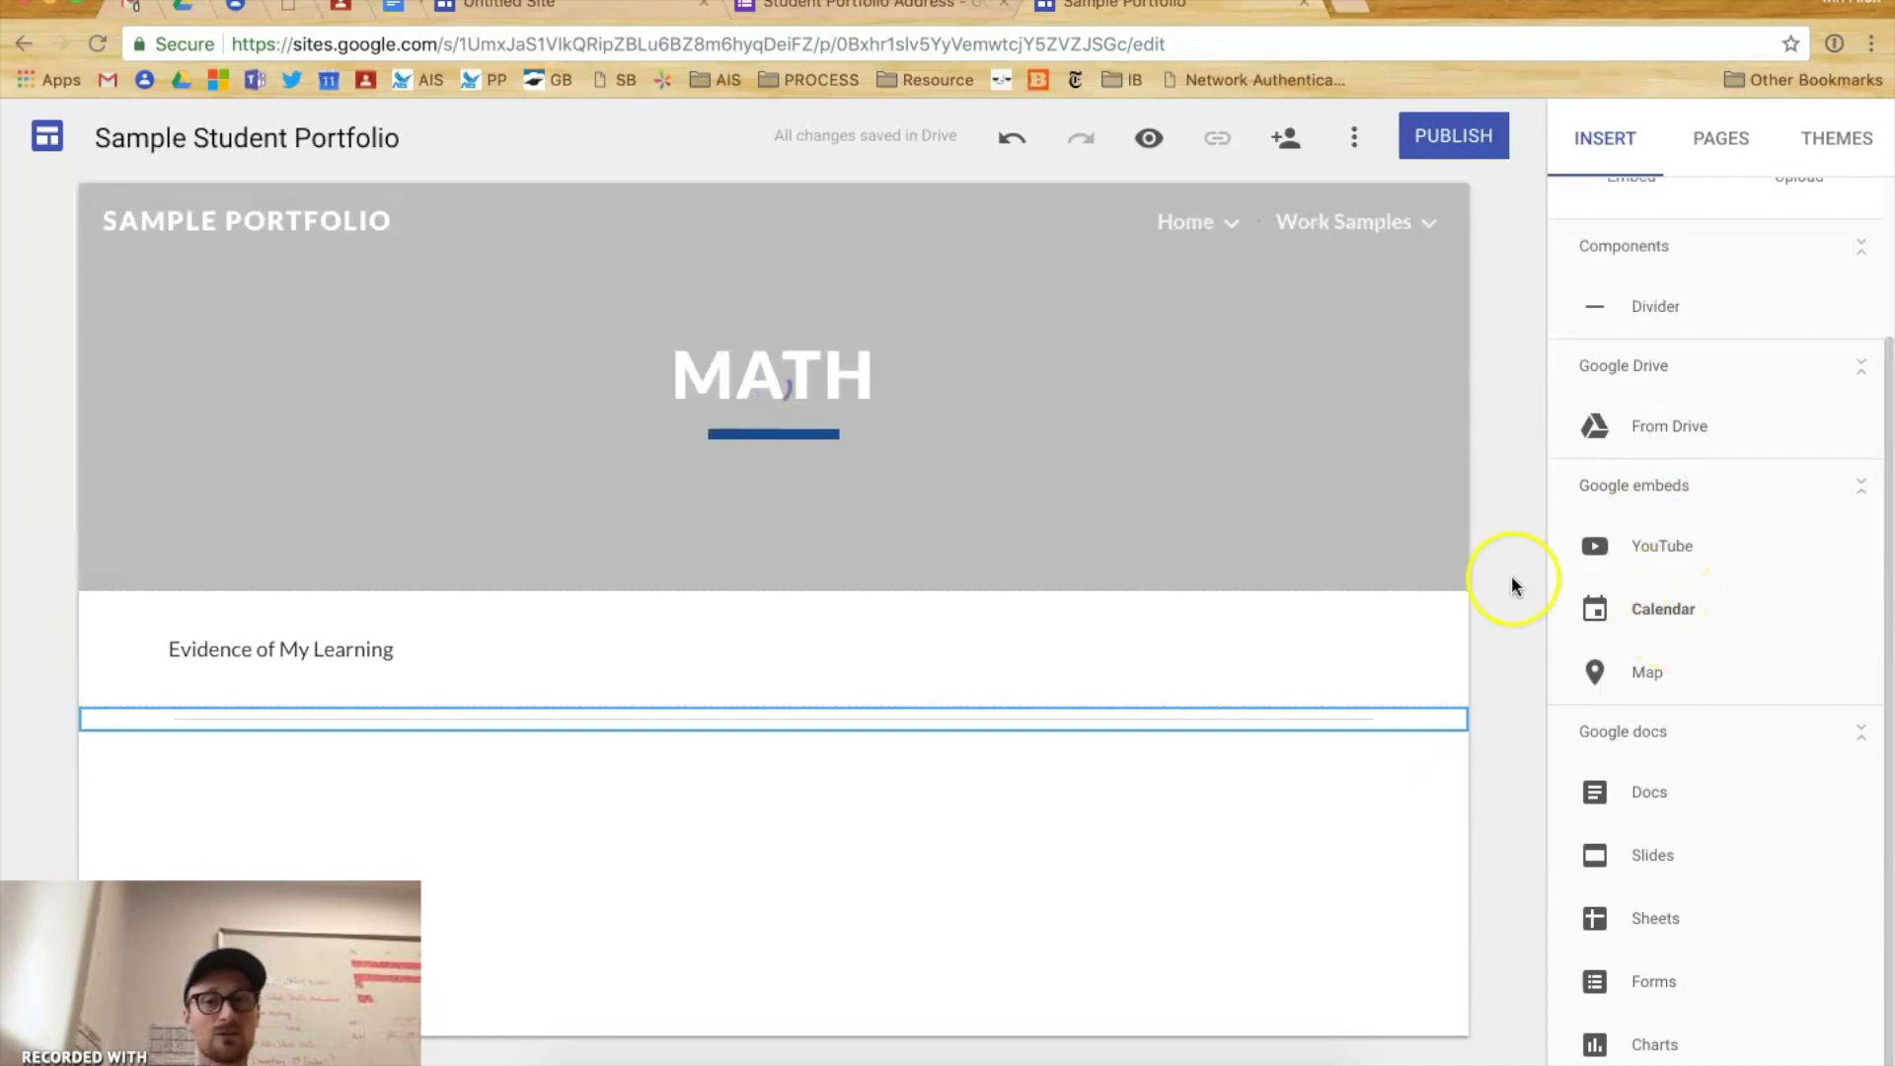
pyautogui.click(827, 712)
pyautogui.click(1683, 611)
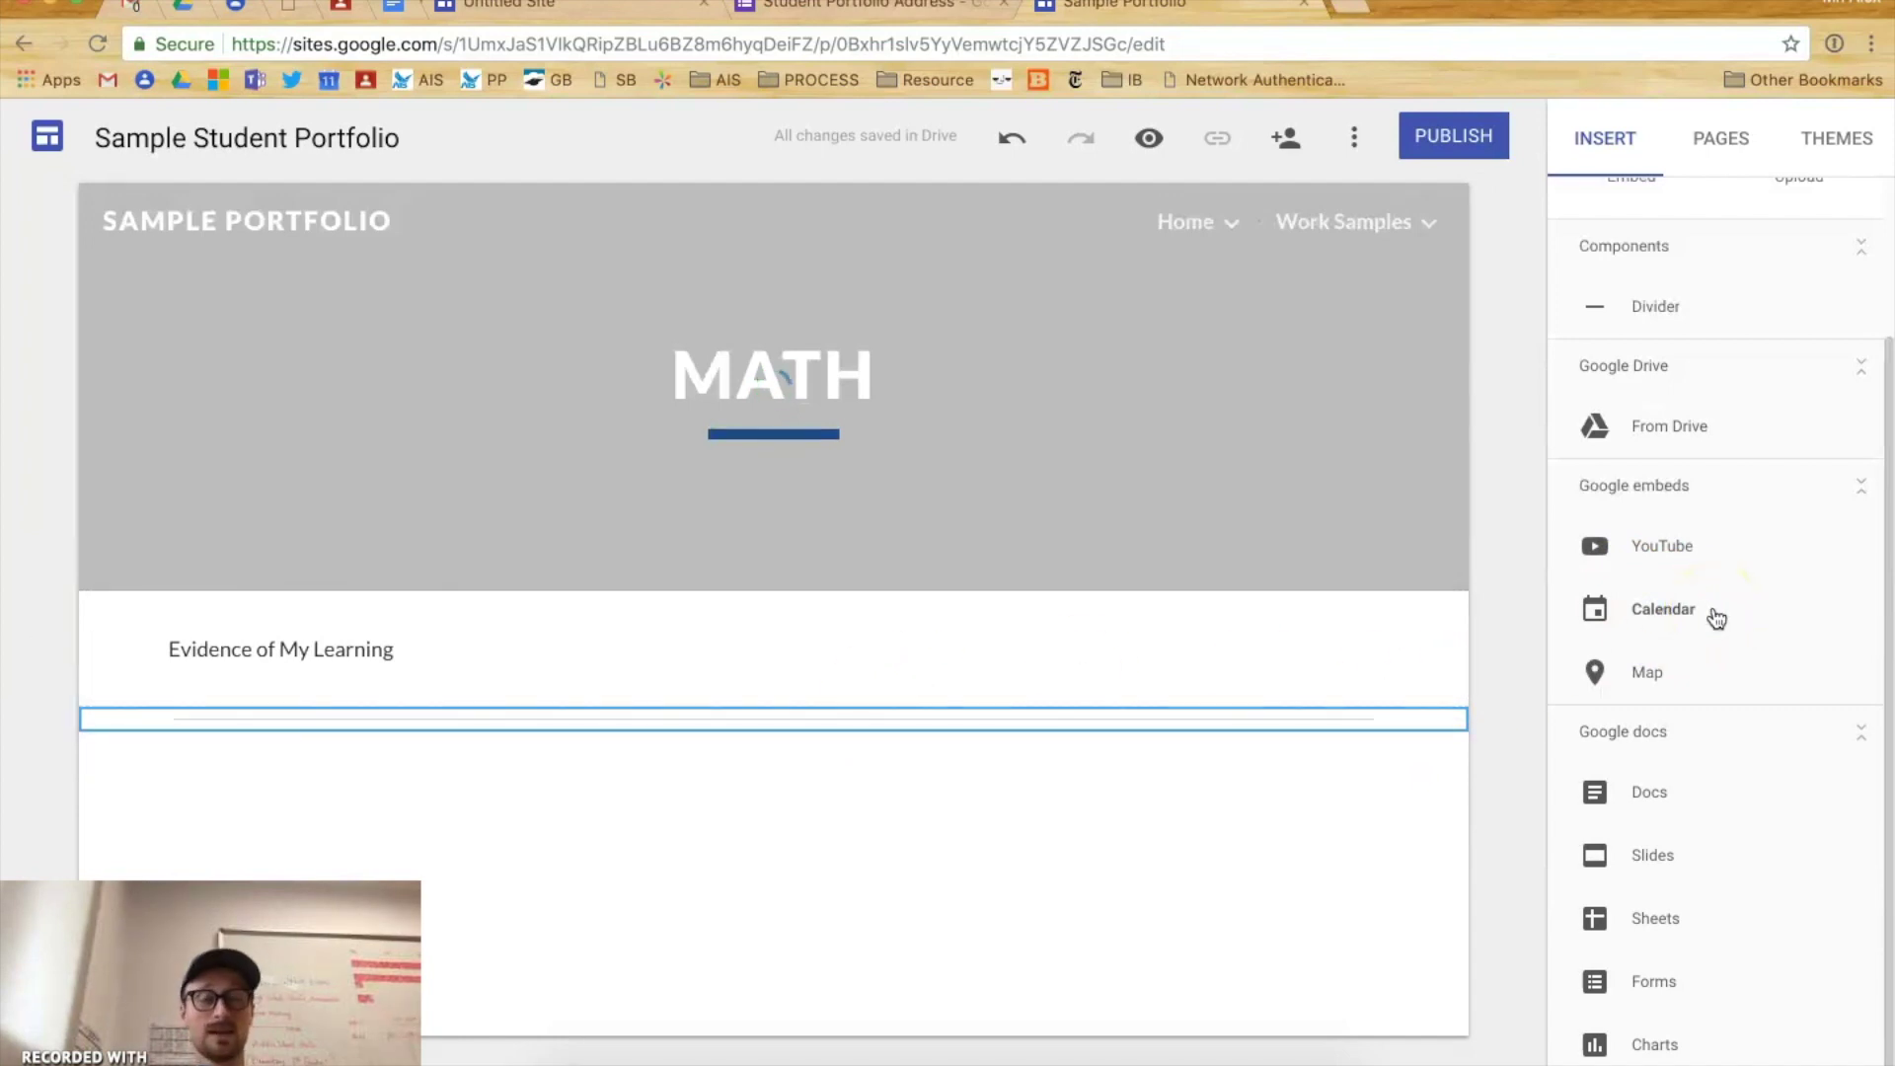
pyautogui.click(1658, 675)
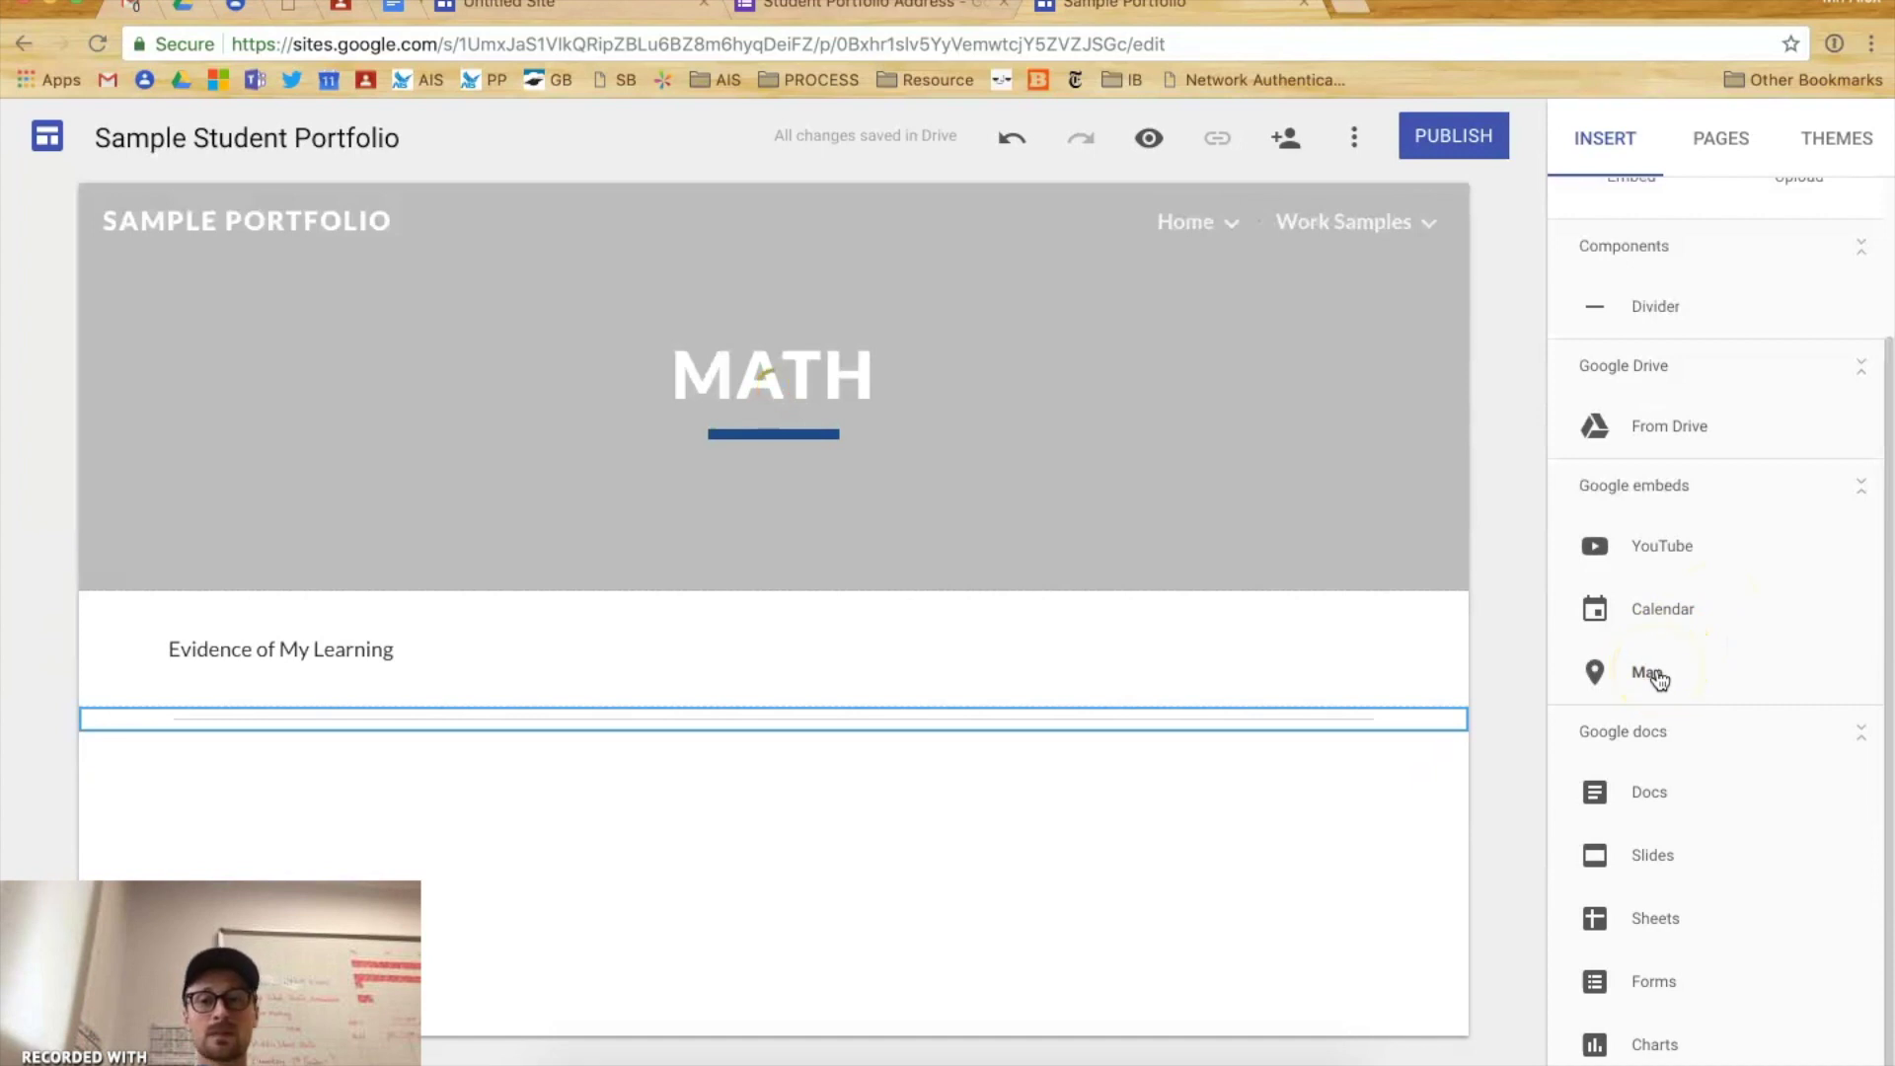
pyautogui.click(1656, 802)
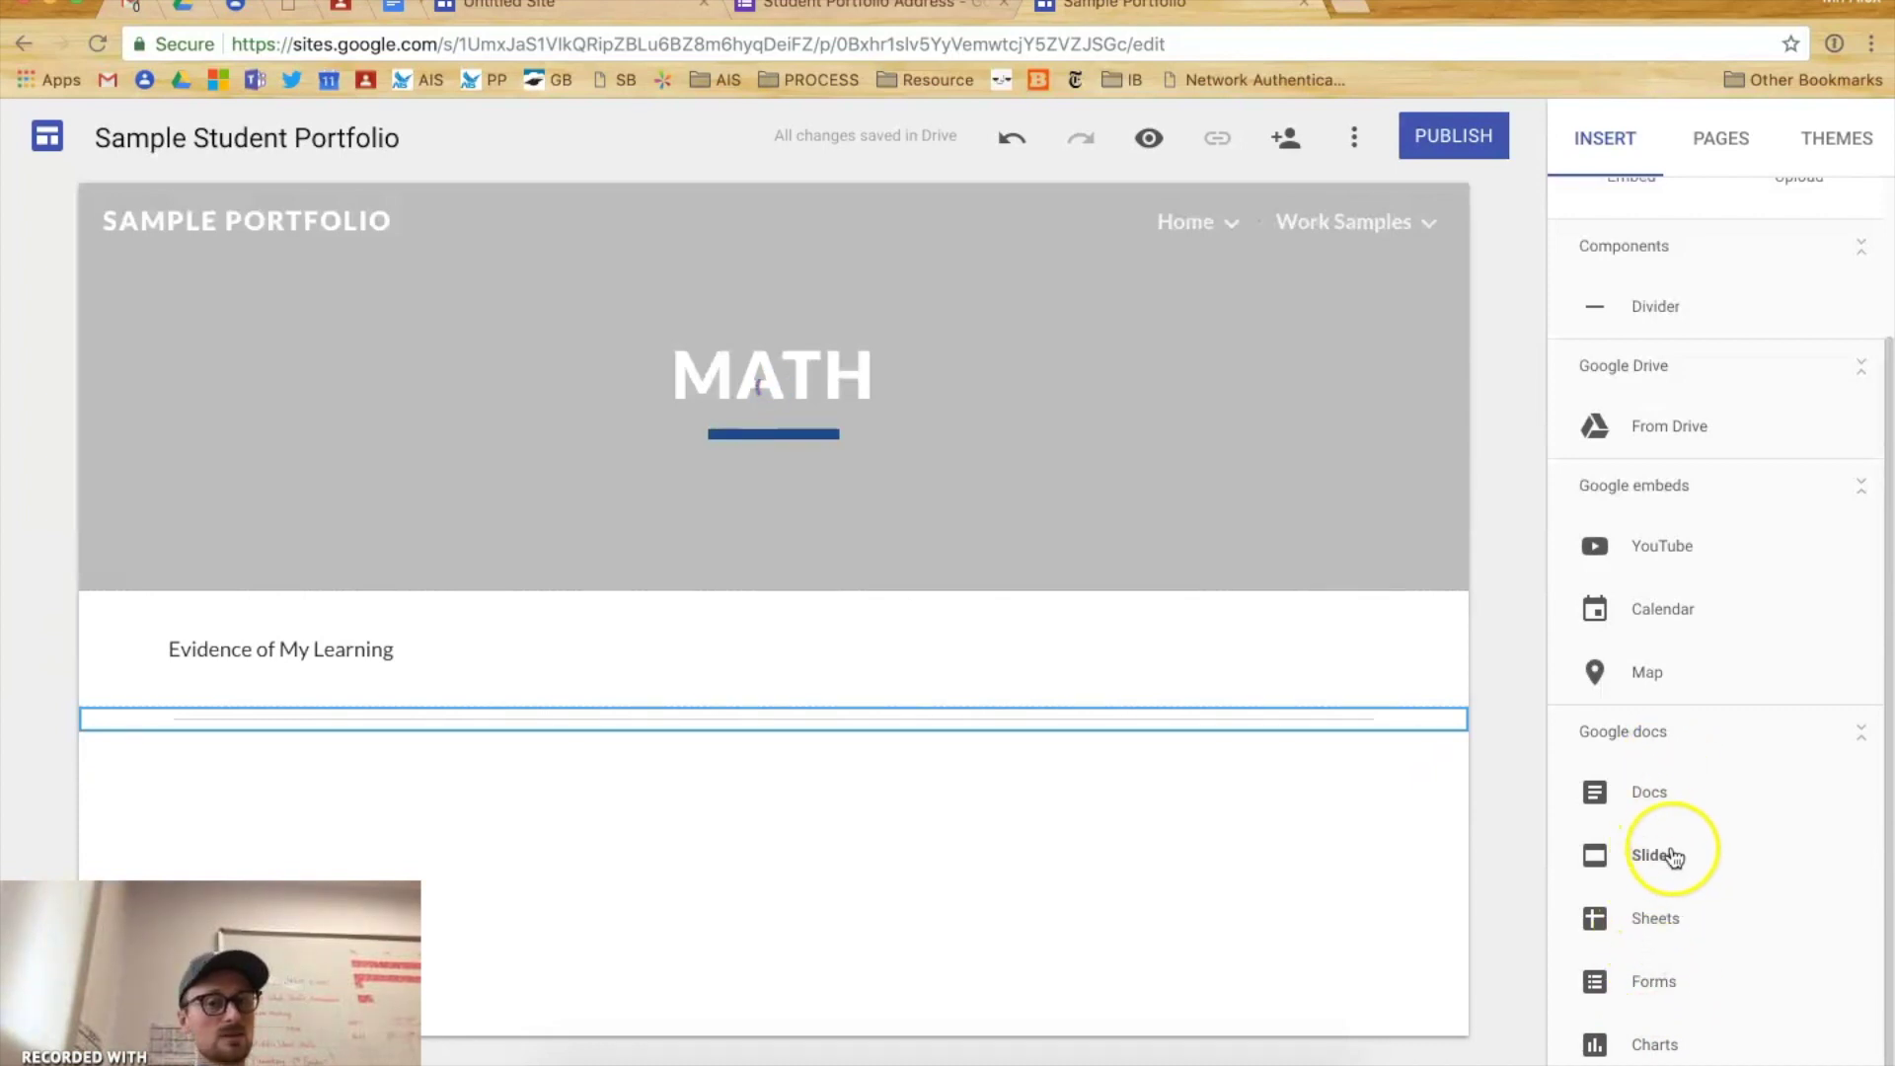
pyautogui.scroll(3, 1714, 868)
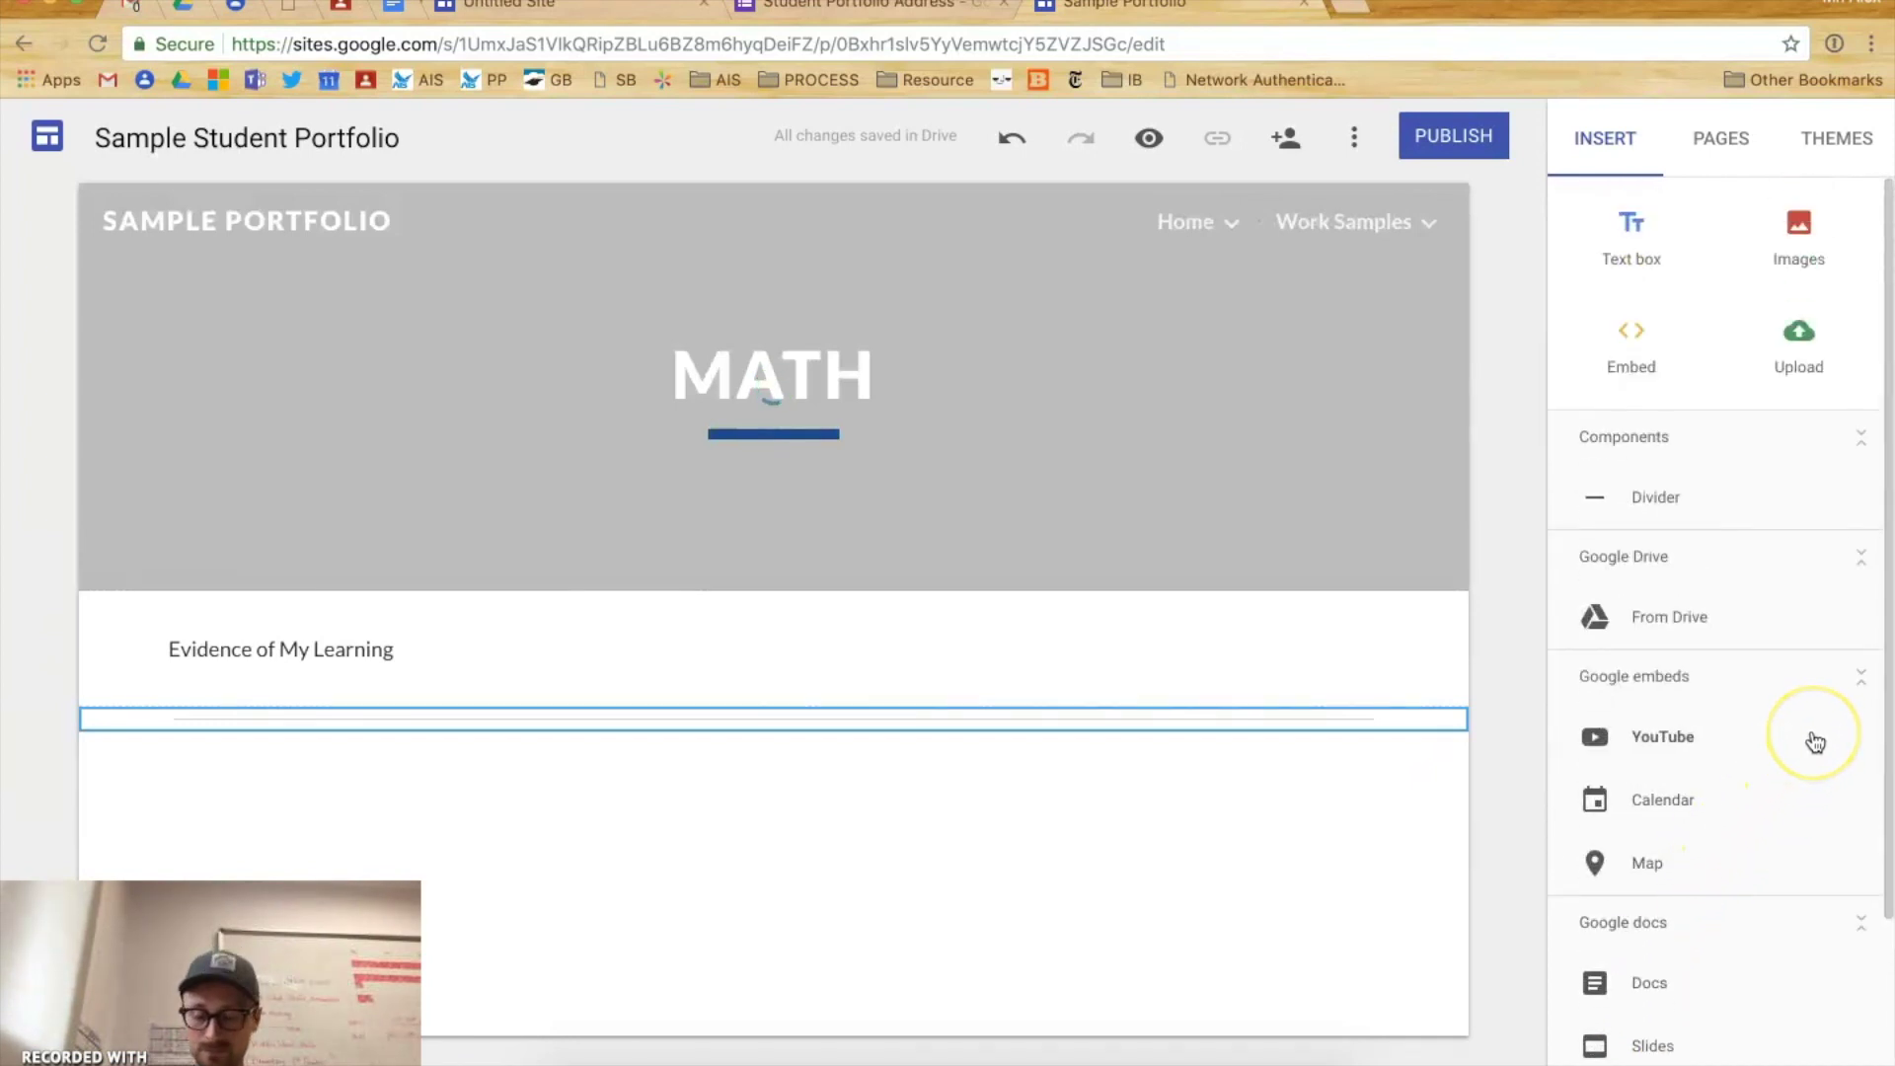
# - Replace 'Your Name's' in the site name with the student's name, keeping 'Portfolio'
pyautogui.moveTo(470, 298)
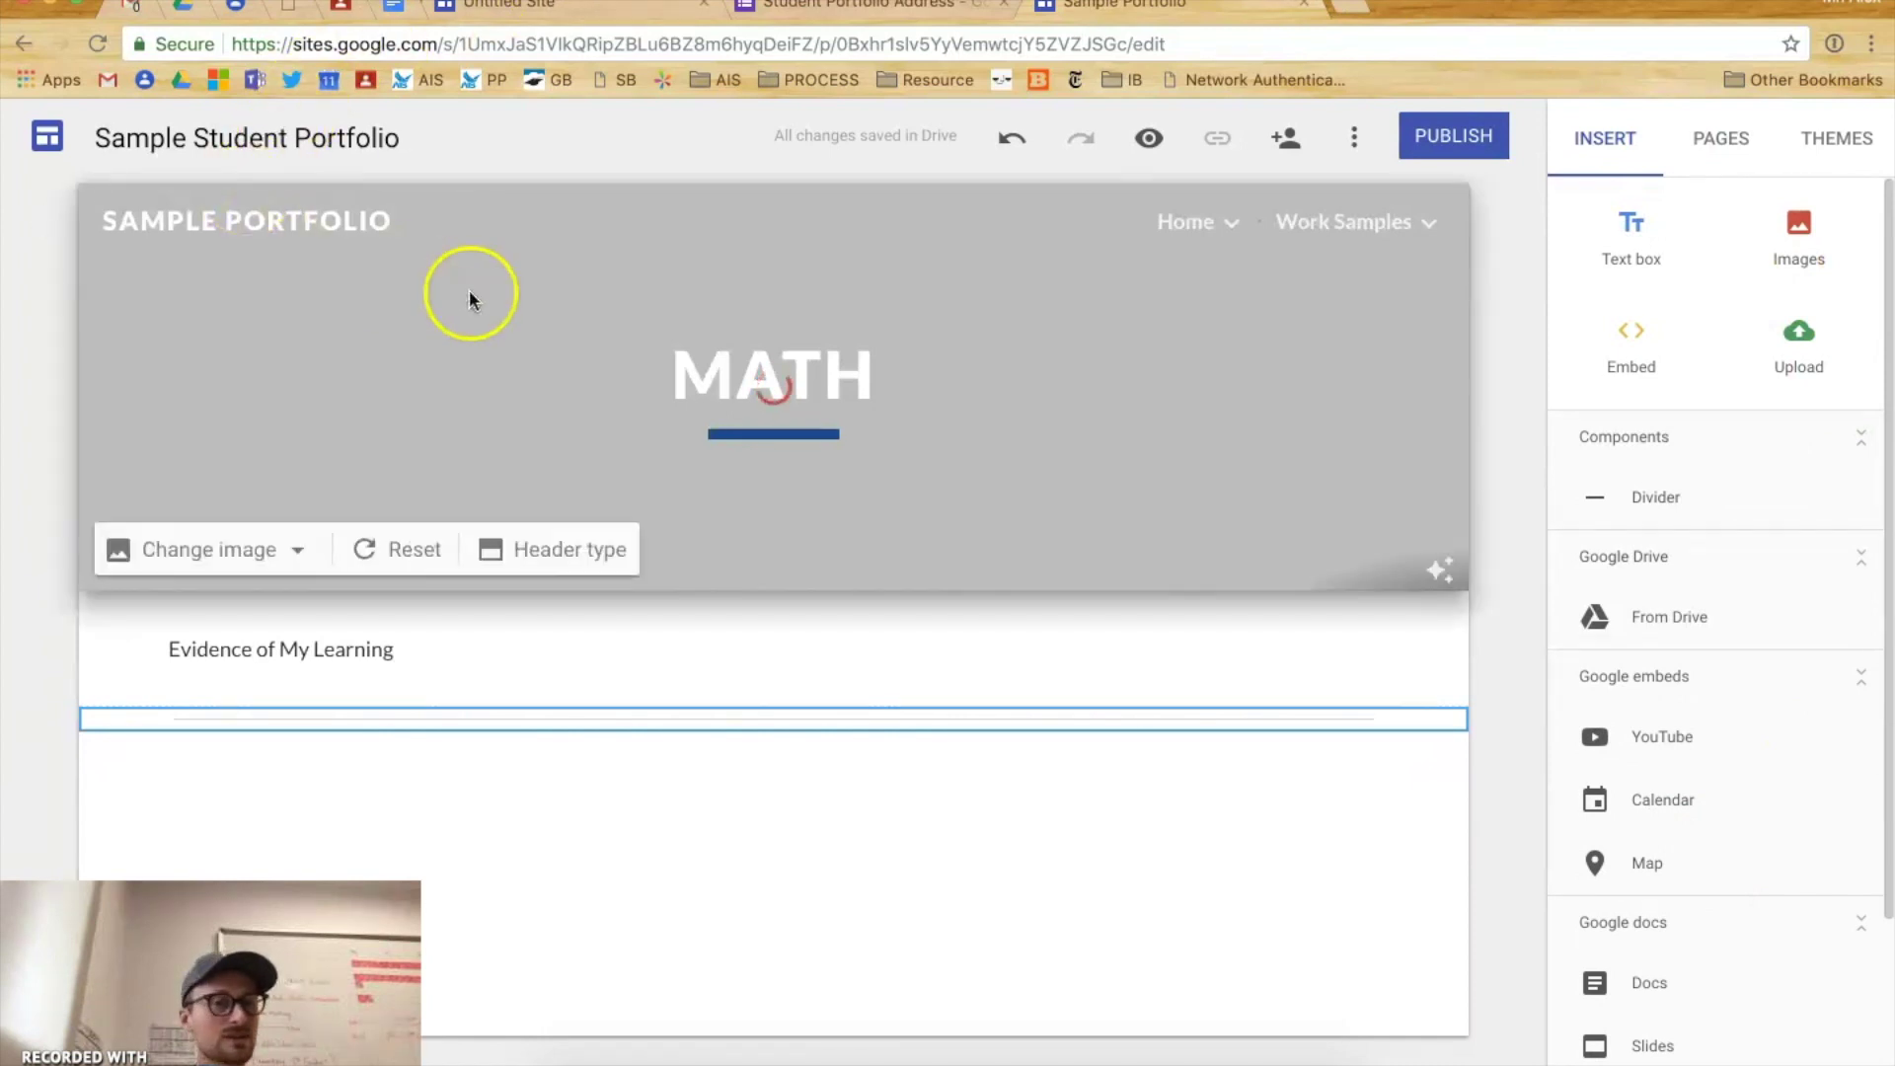
pyautogui.tripleClick(158, 141)
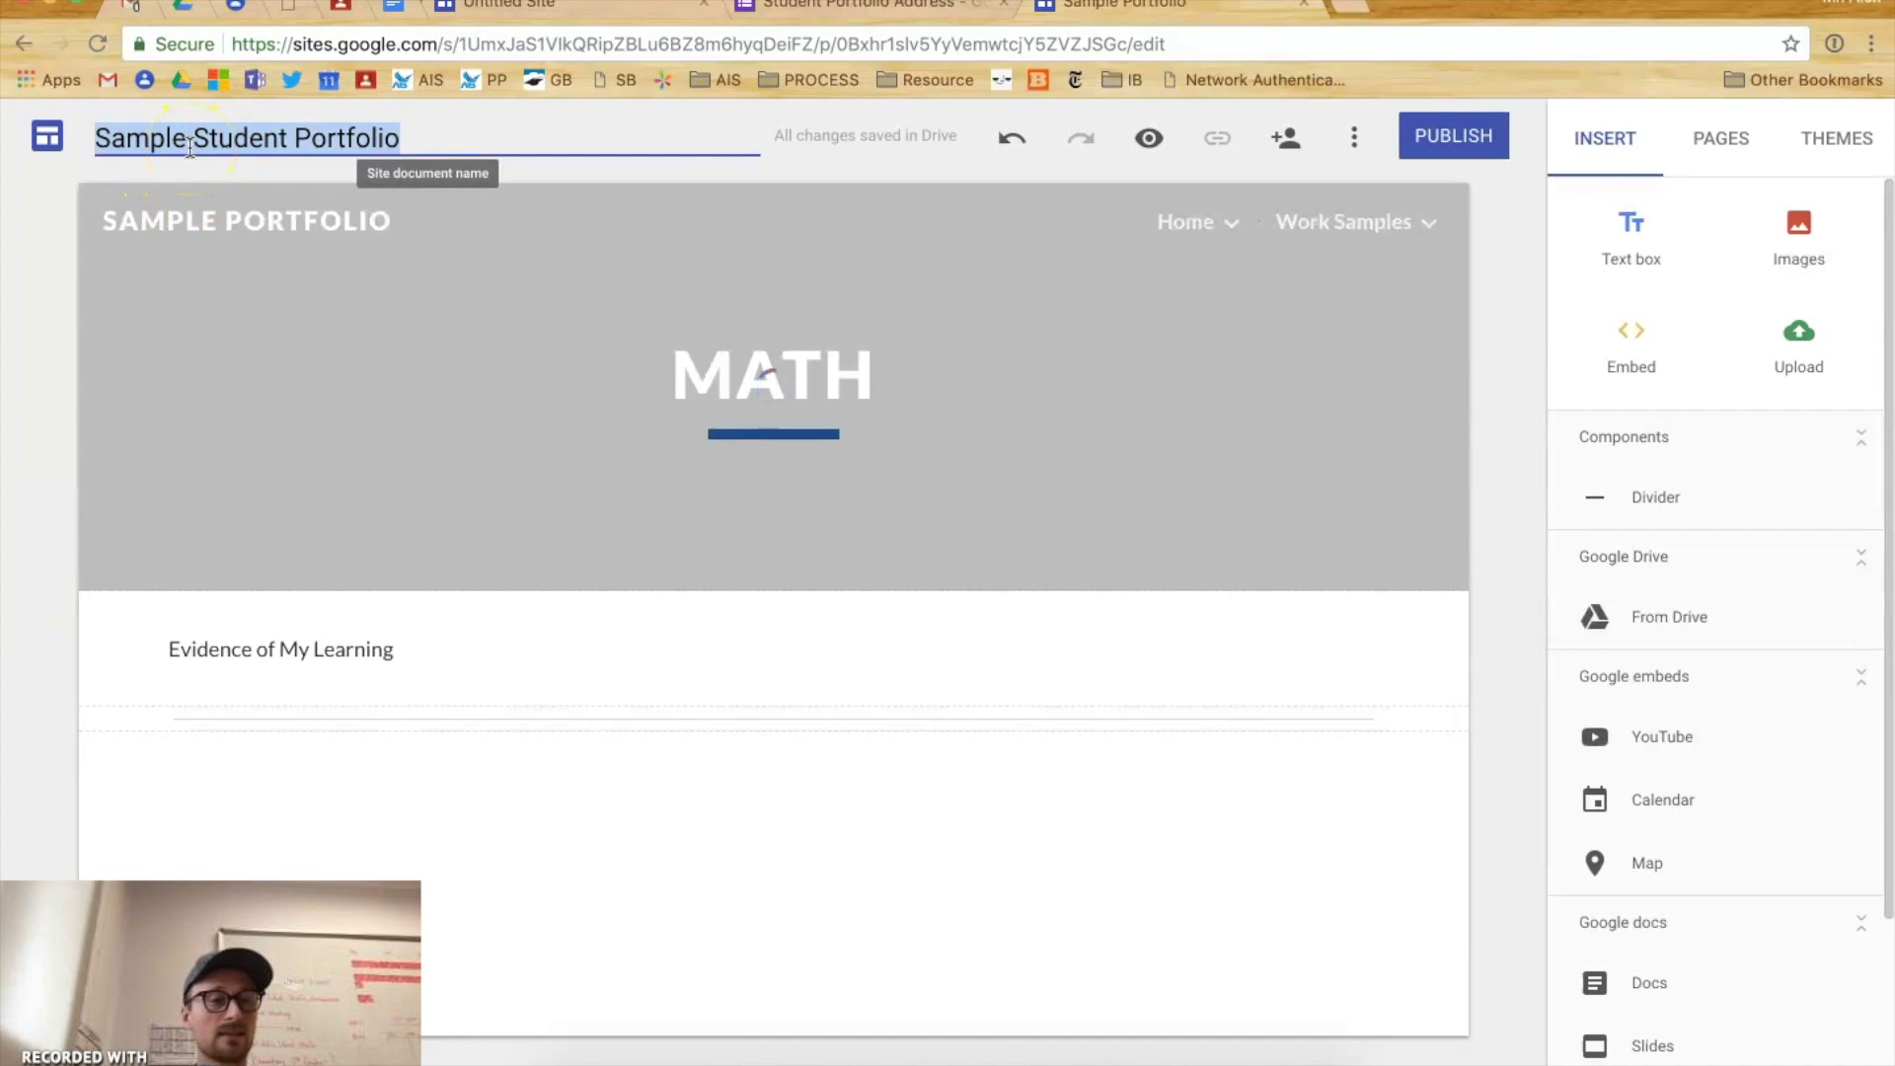
pyautogui.write("Your Name's")
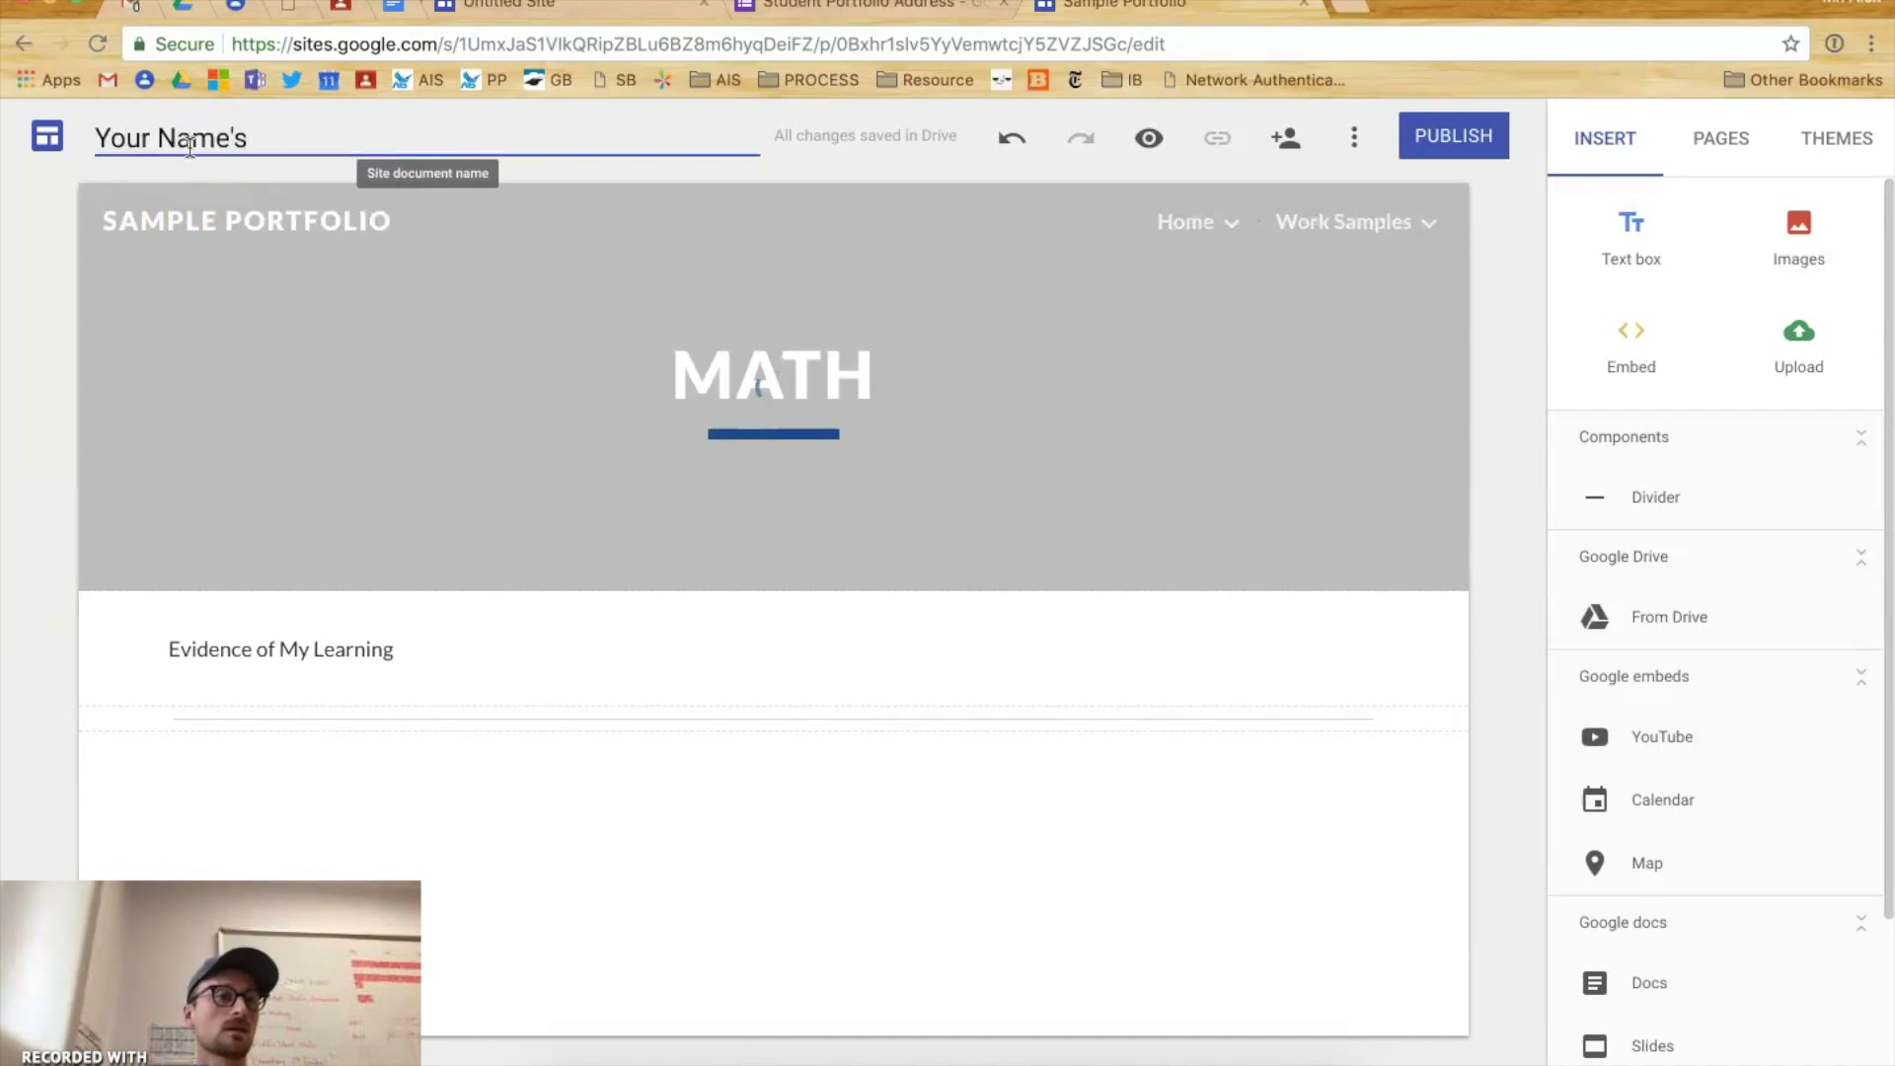
pyautogui.write('tfolio')
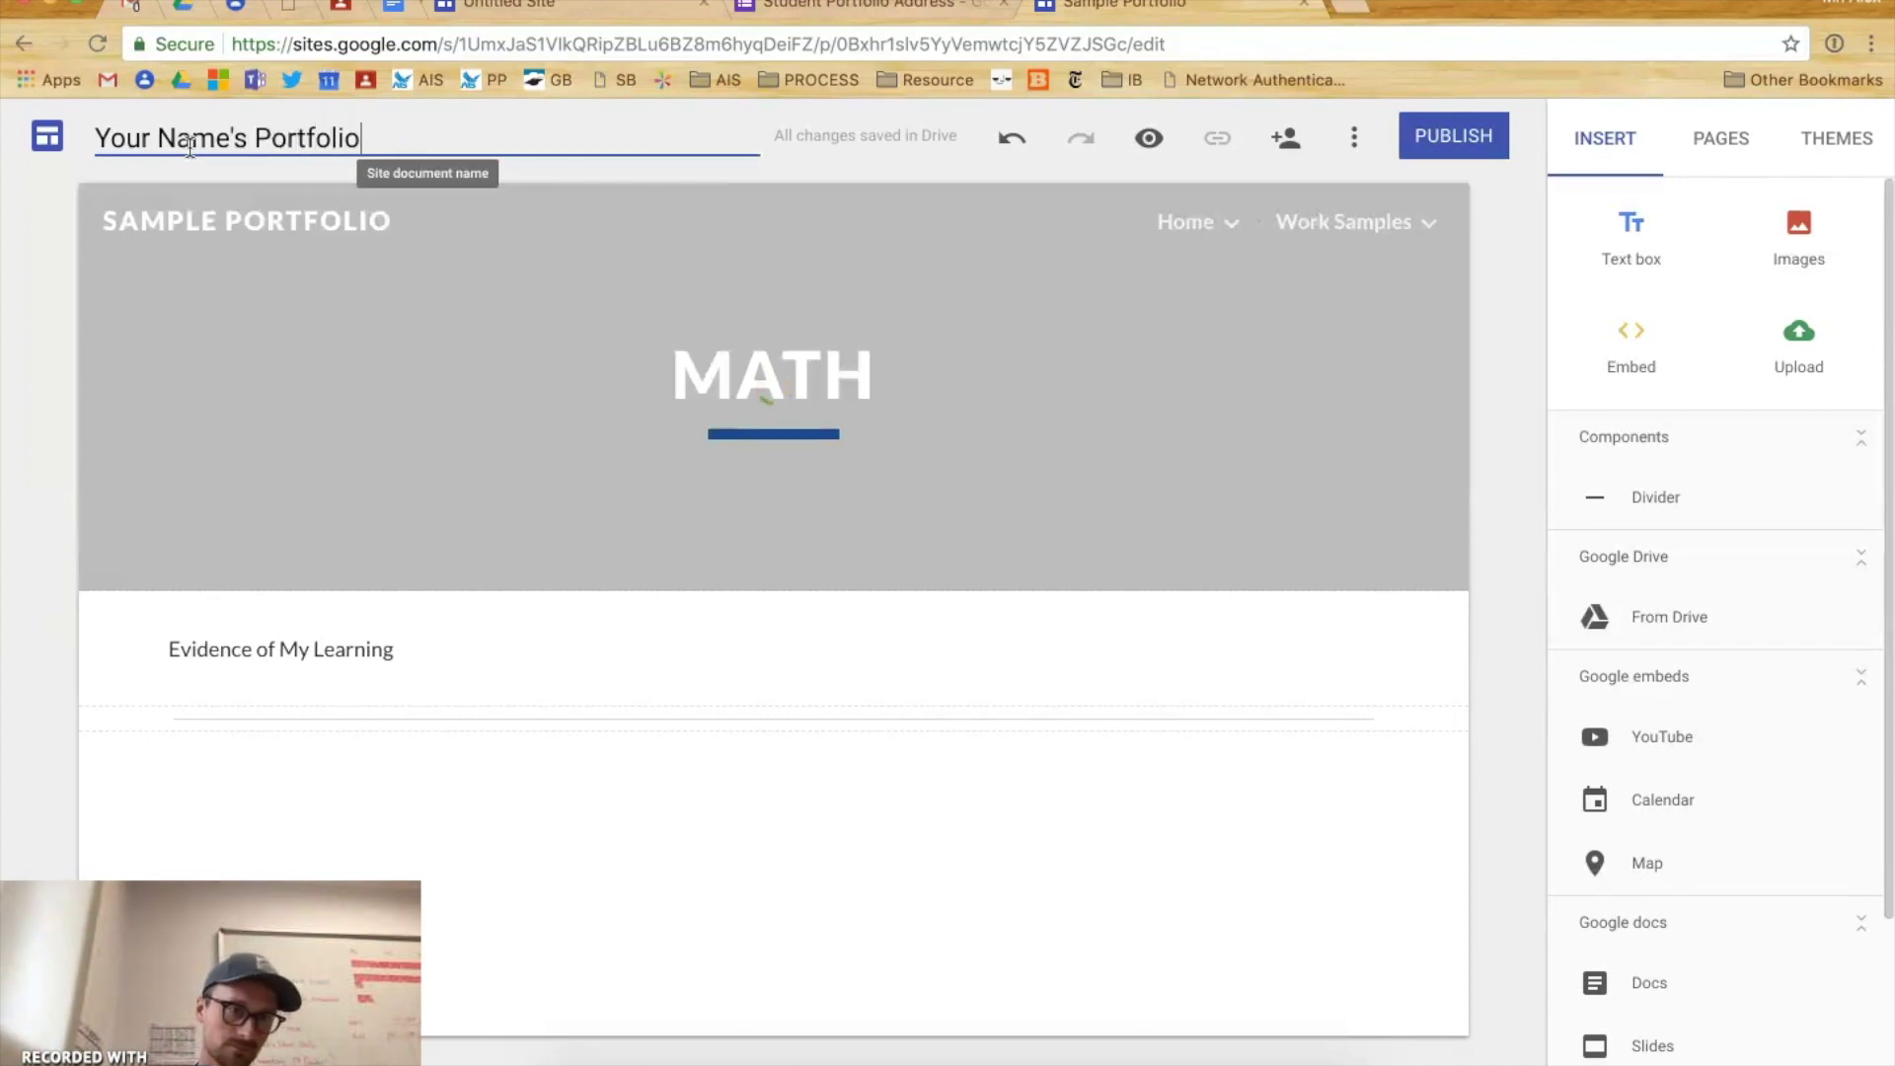
pyautogui.moveTo(247, 139); pyautogui.dragTo(36, 153)
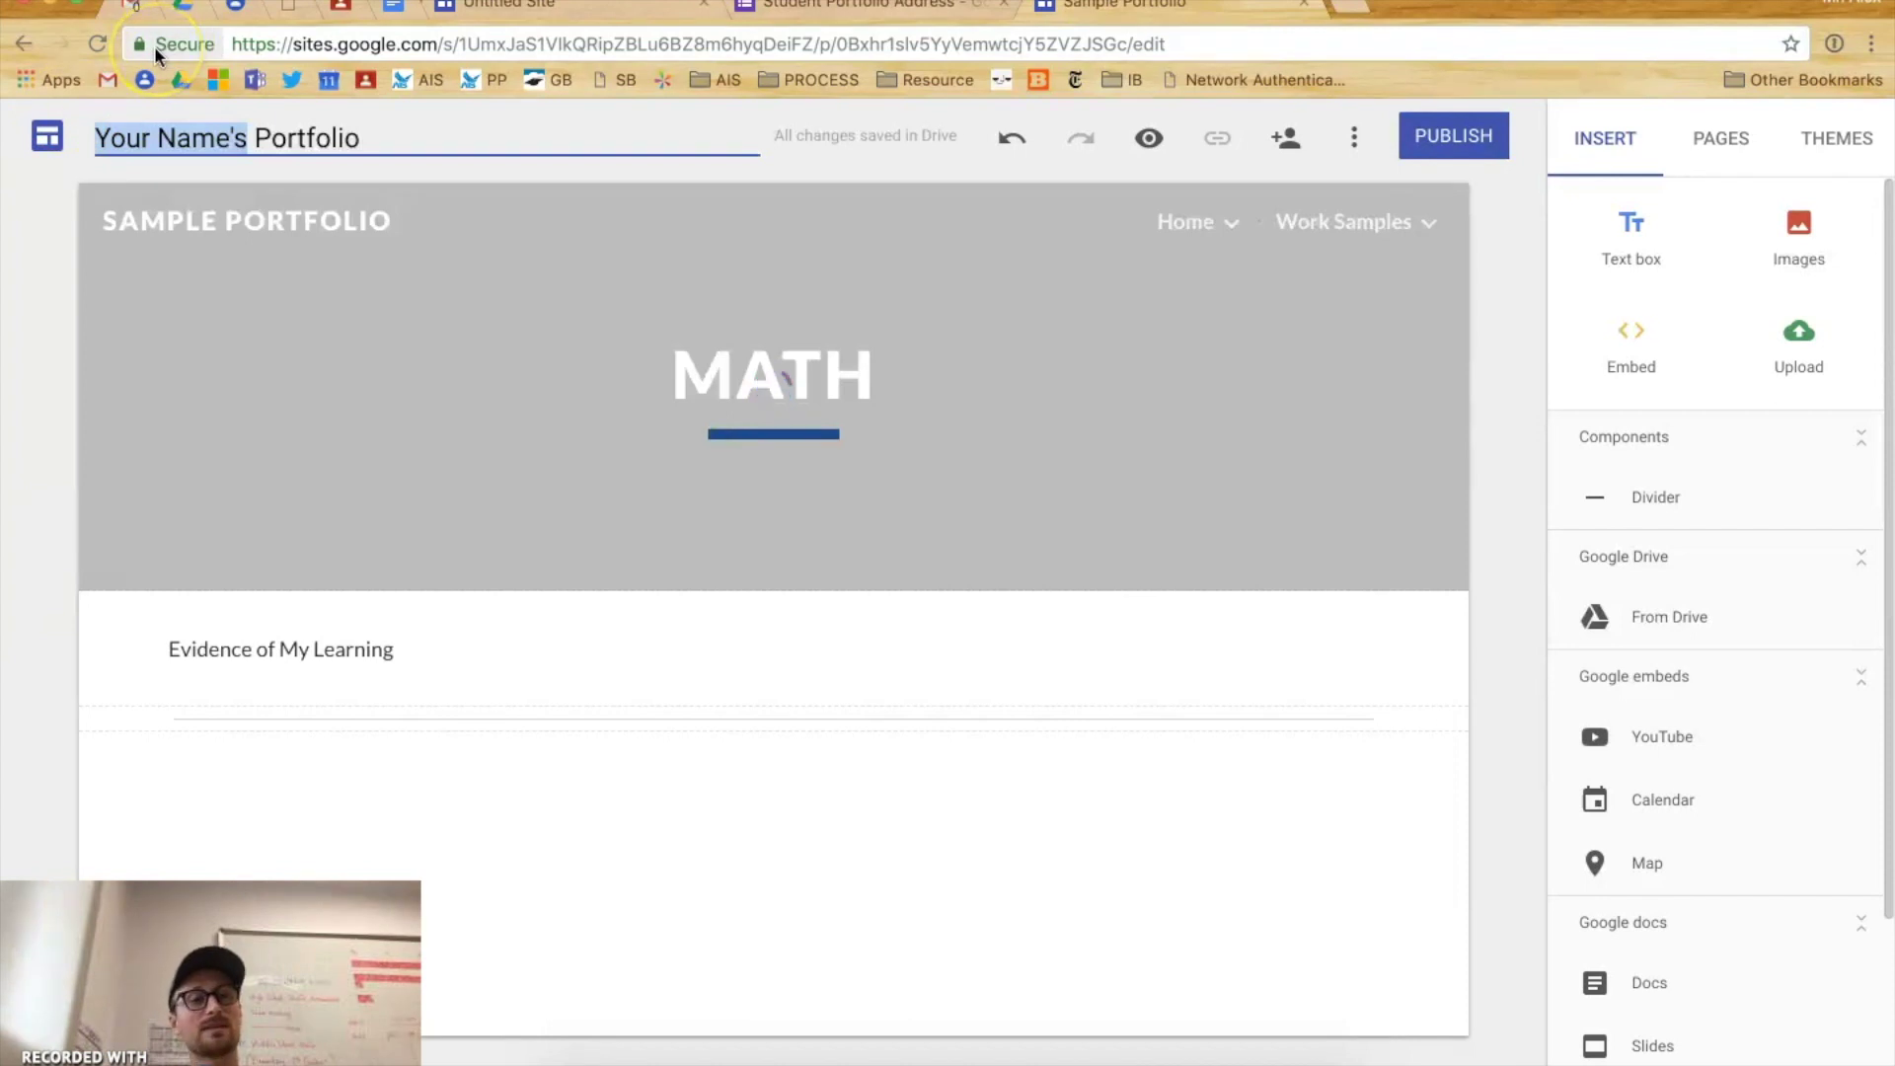
pyautogui.write("Jack's")
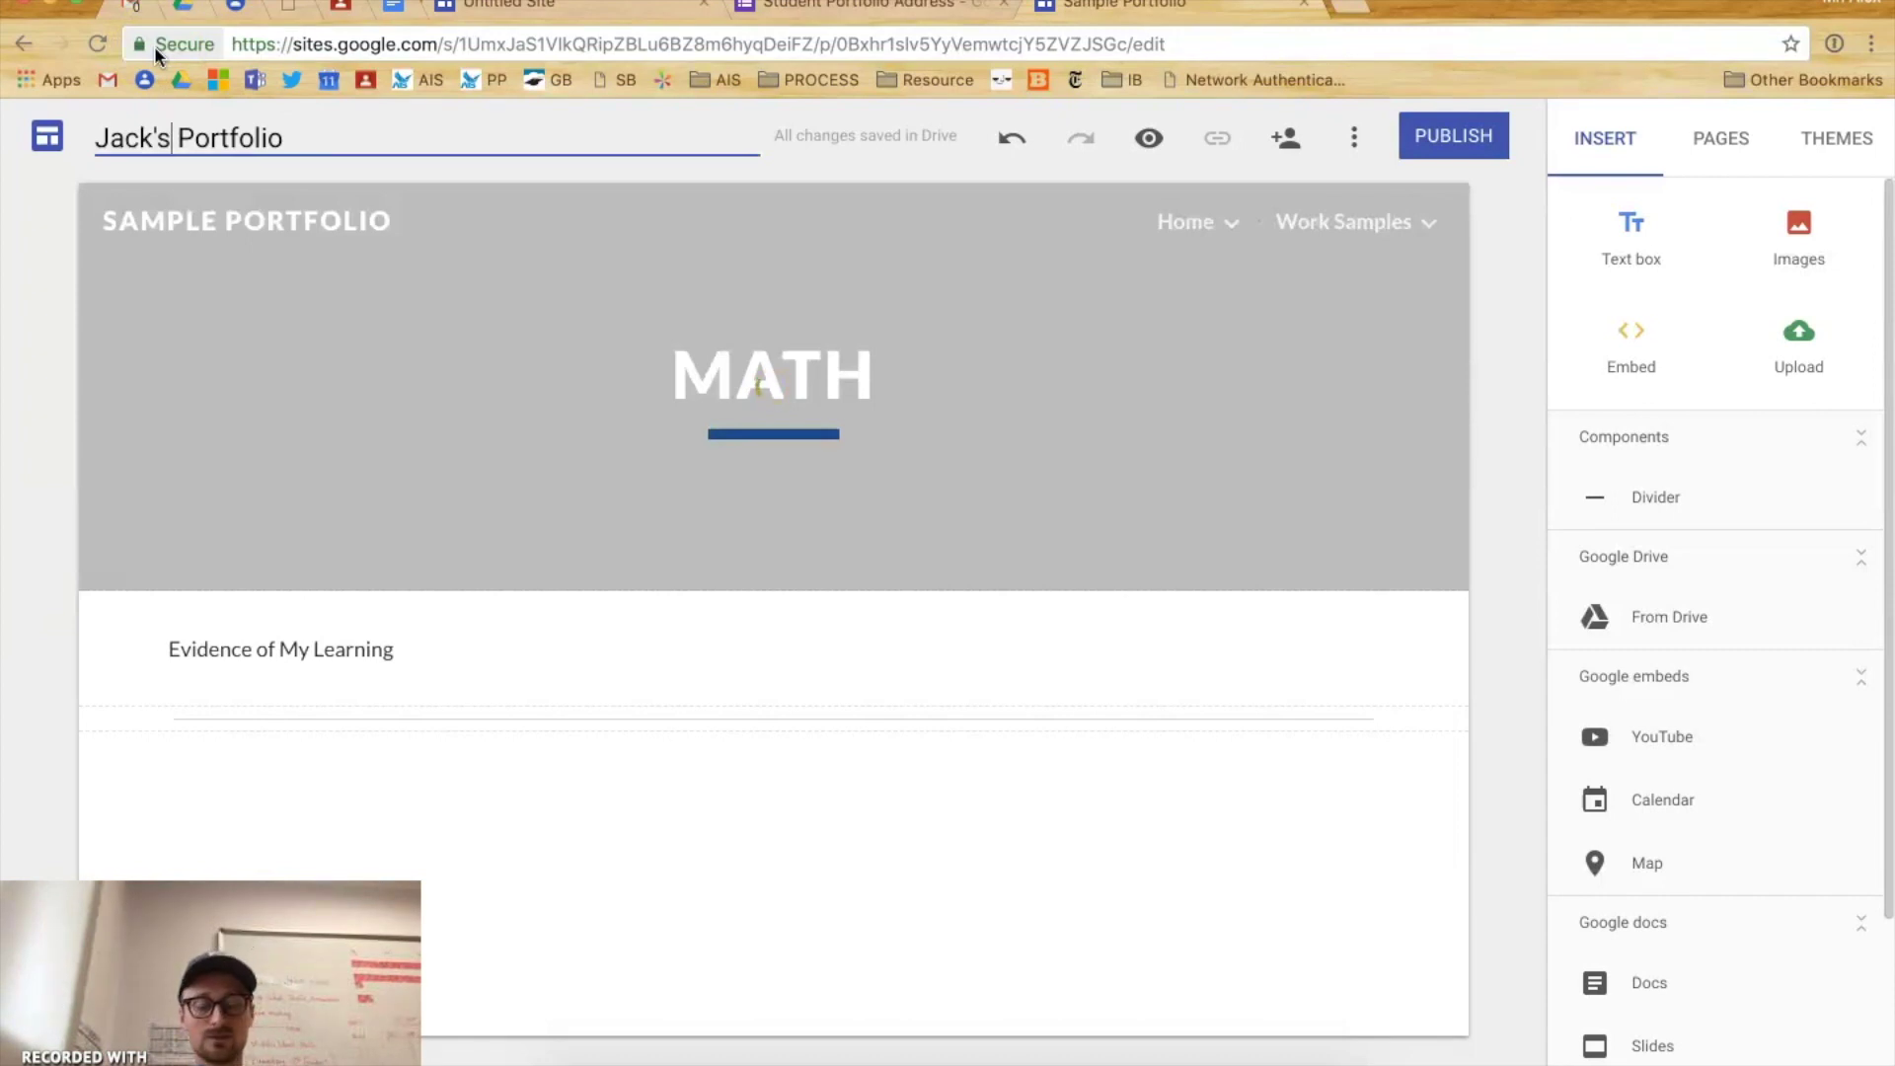
pyautogui.hotkey('alt', 'BackSpace')
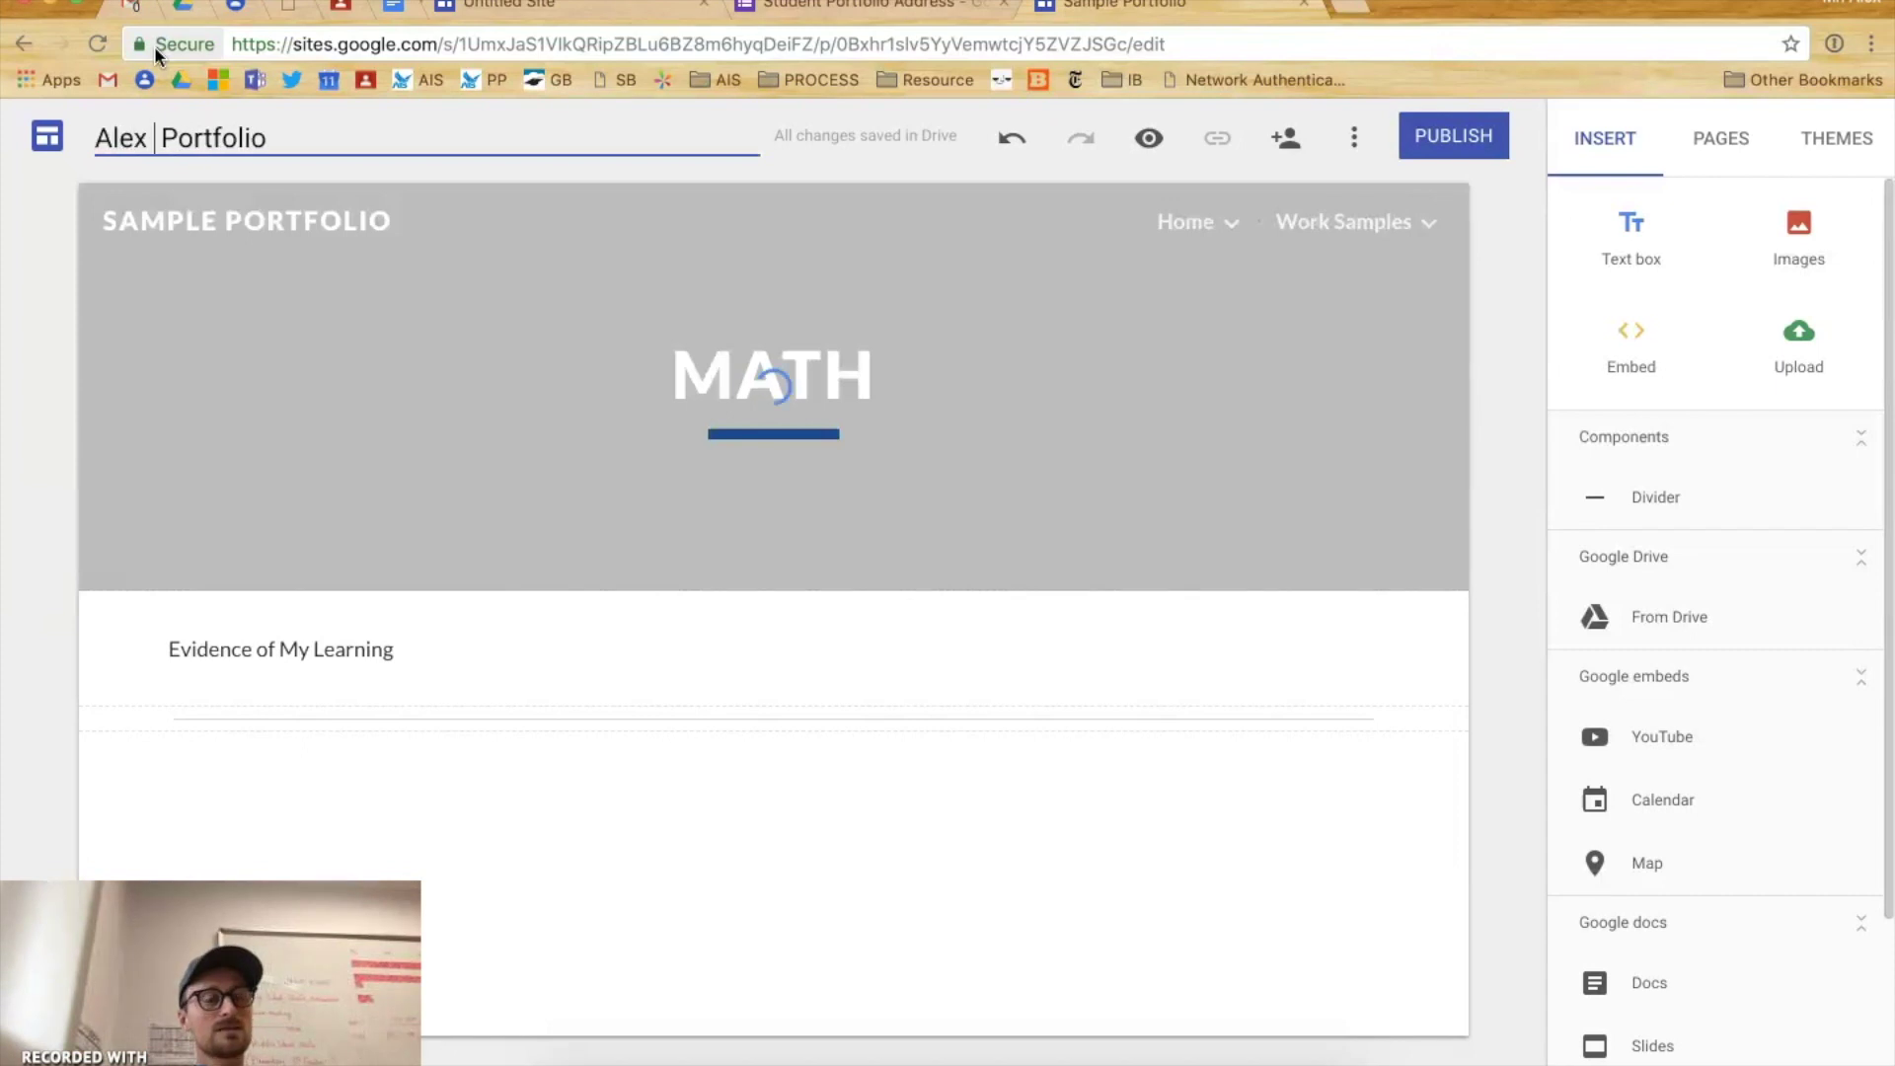
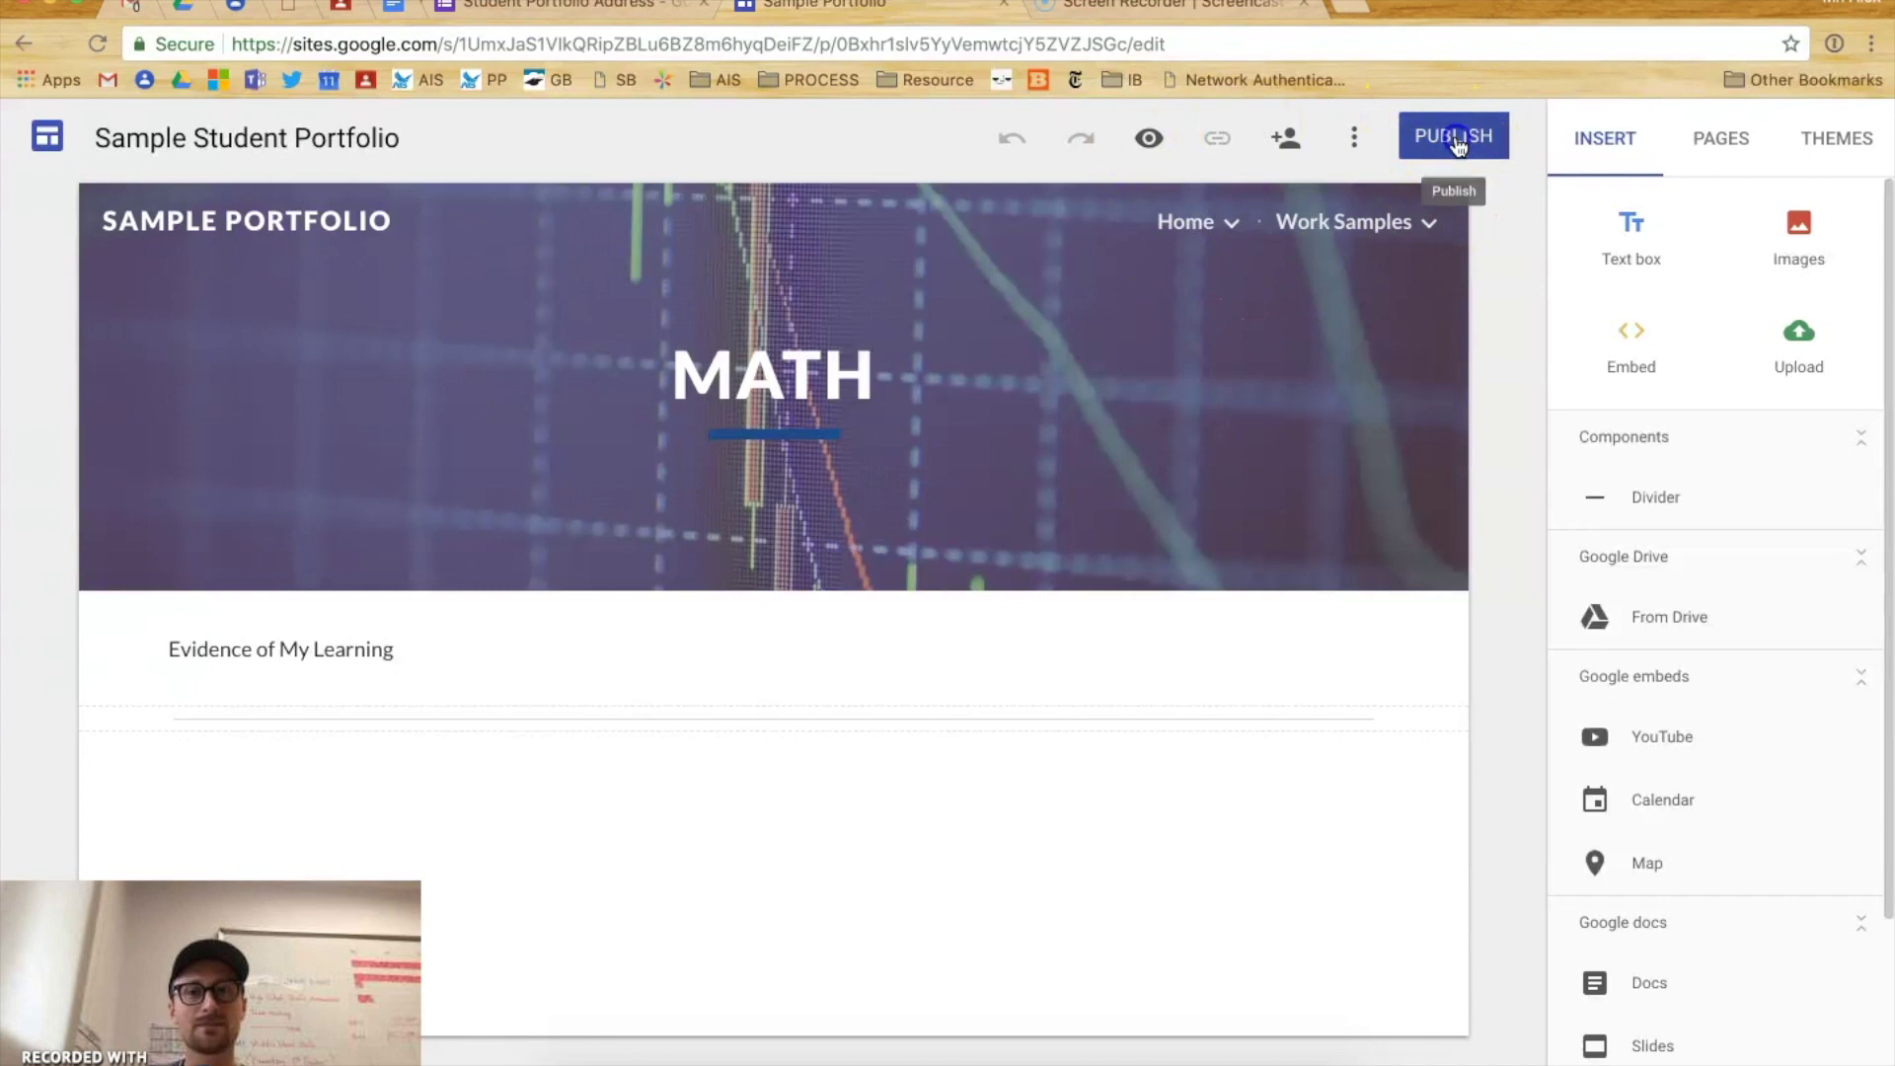
# - In the Publish dialog, replace sampleportfolio with the student's first and last name joined by a dot
pyautogui.click(1455, 138)
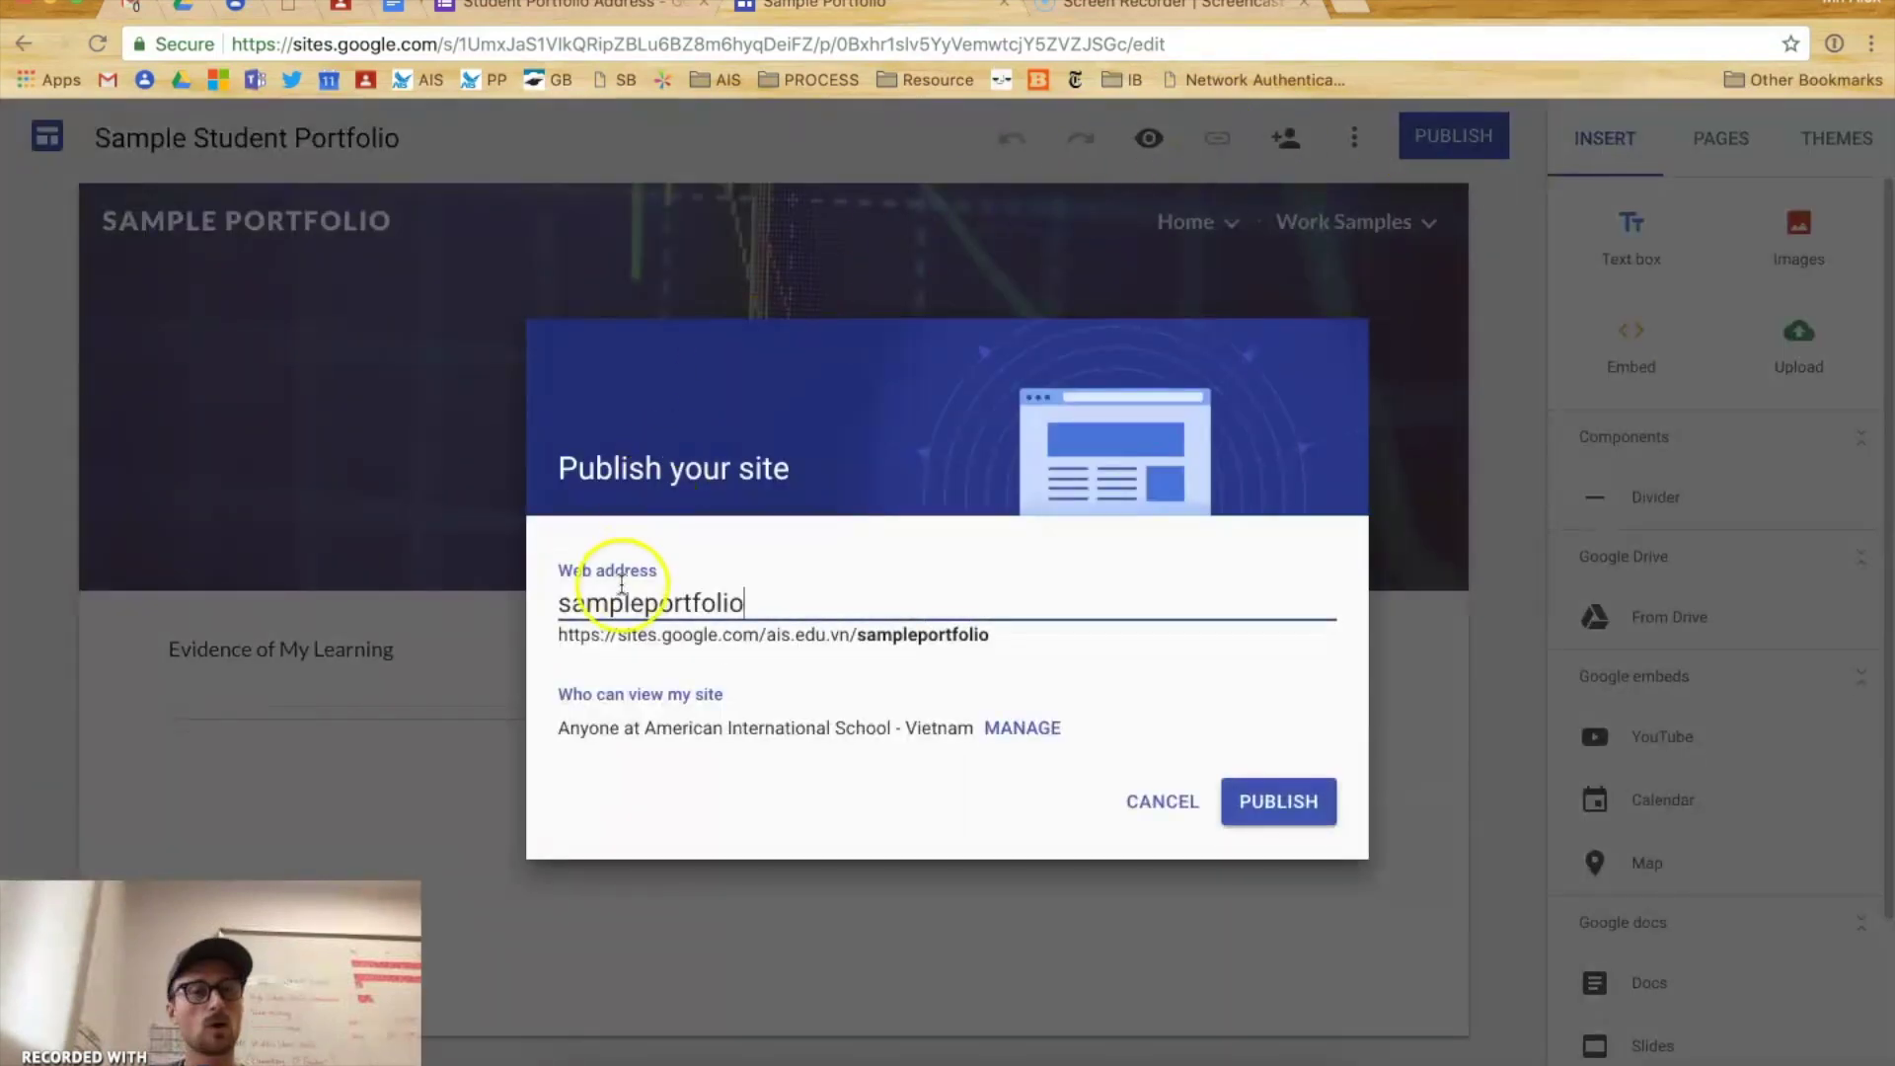
pyautogui.doubleClick(572, 607)
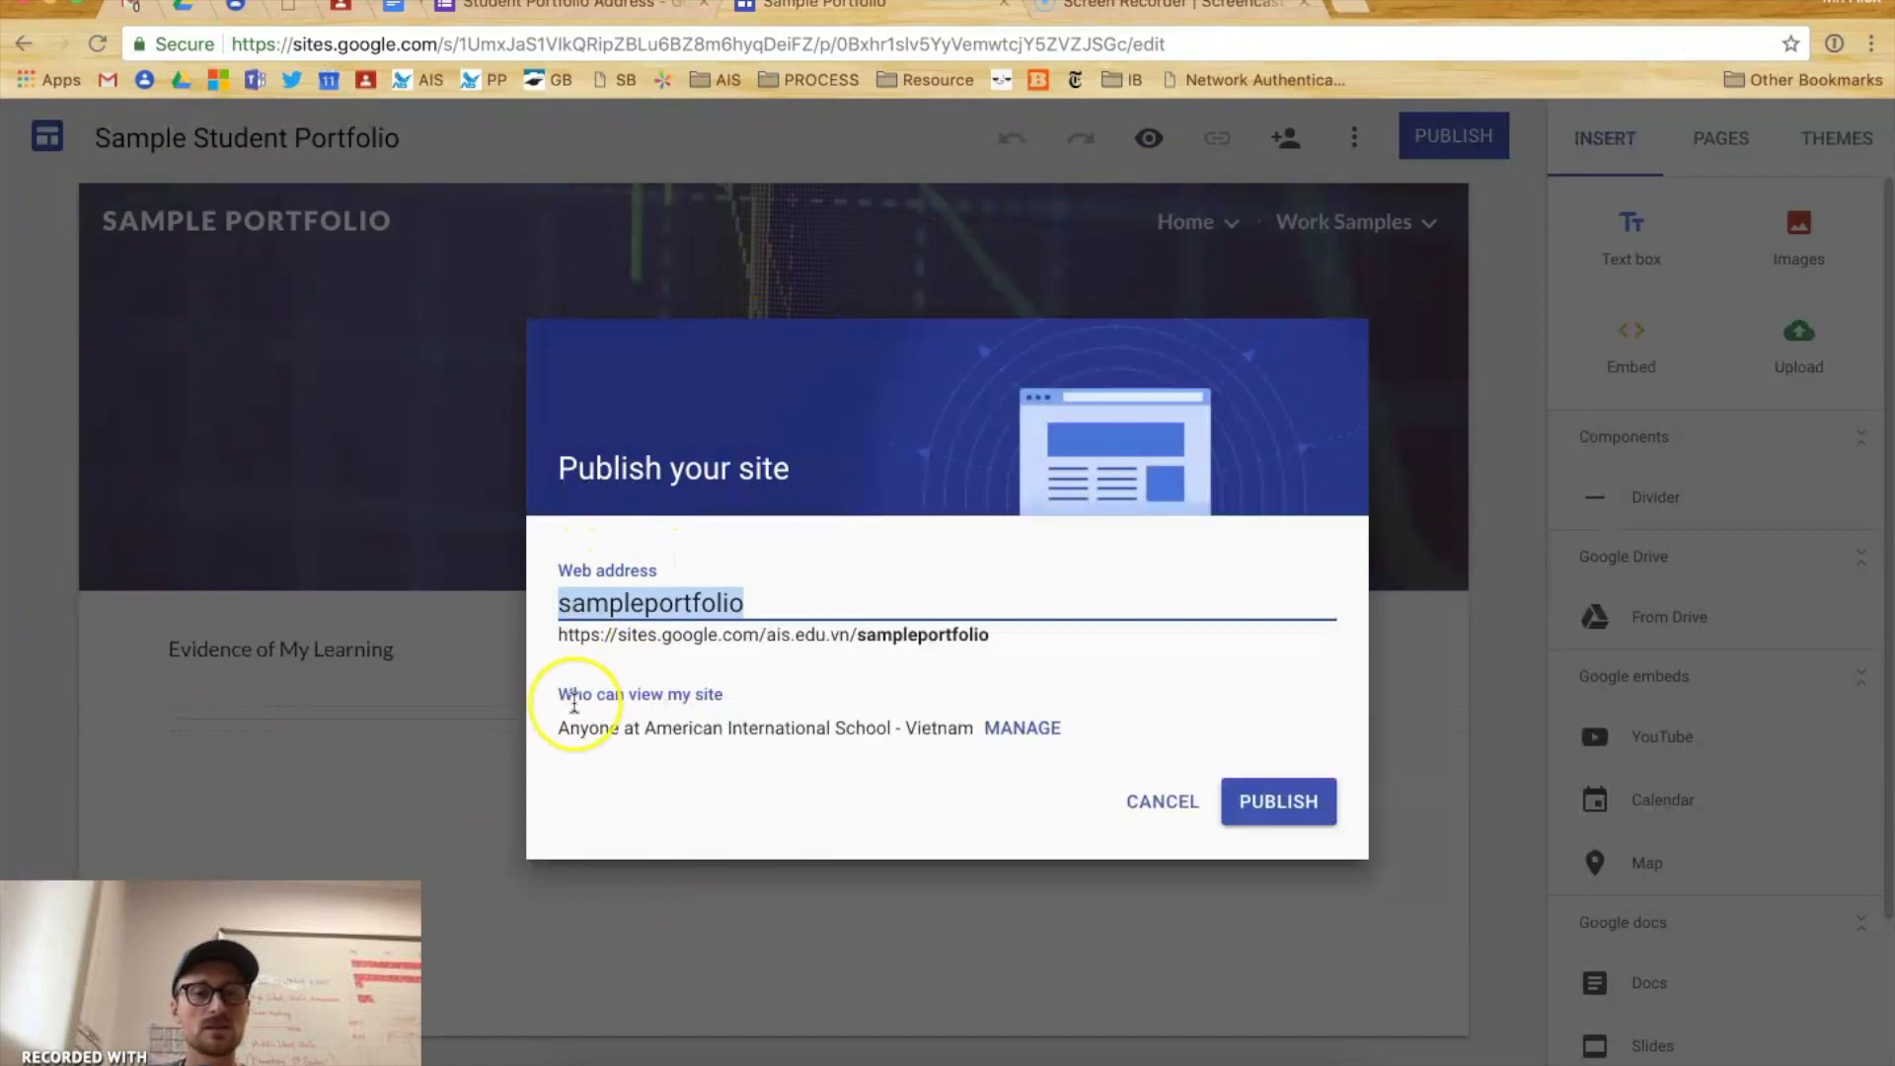
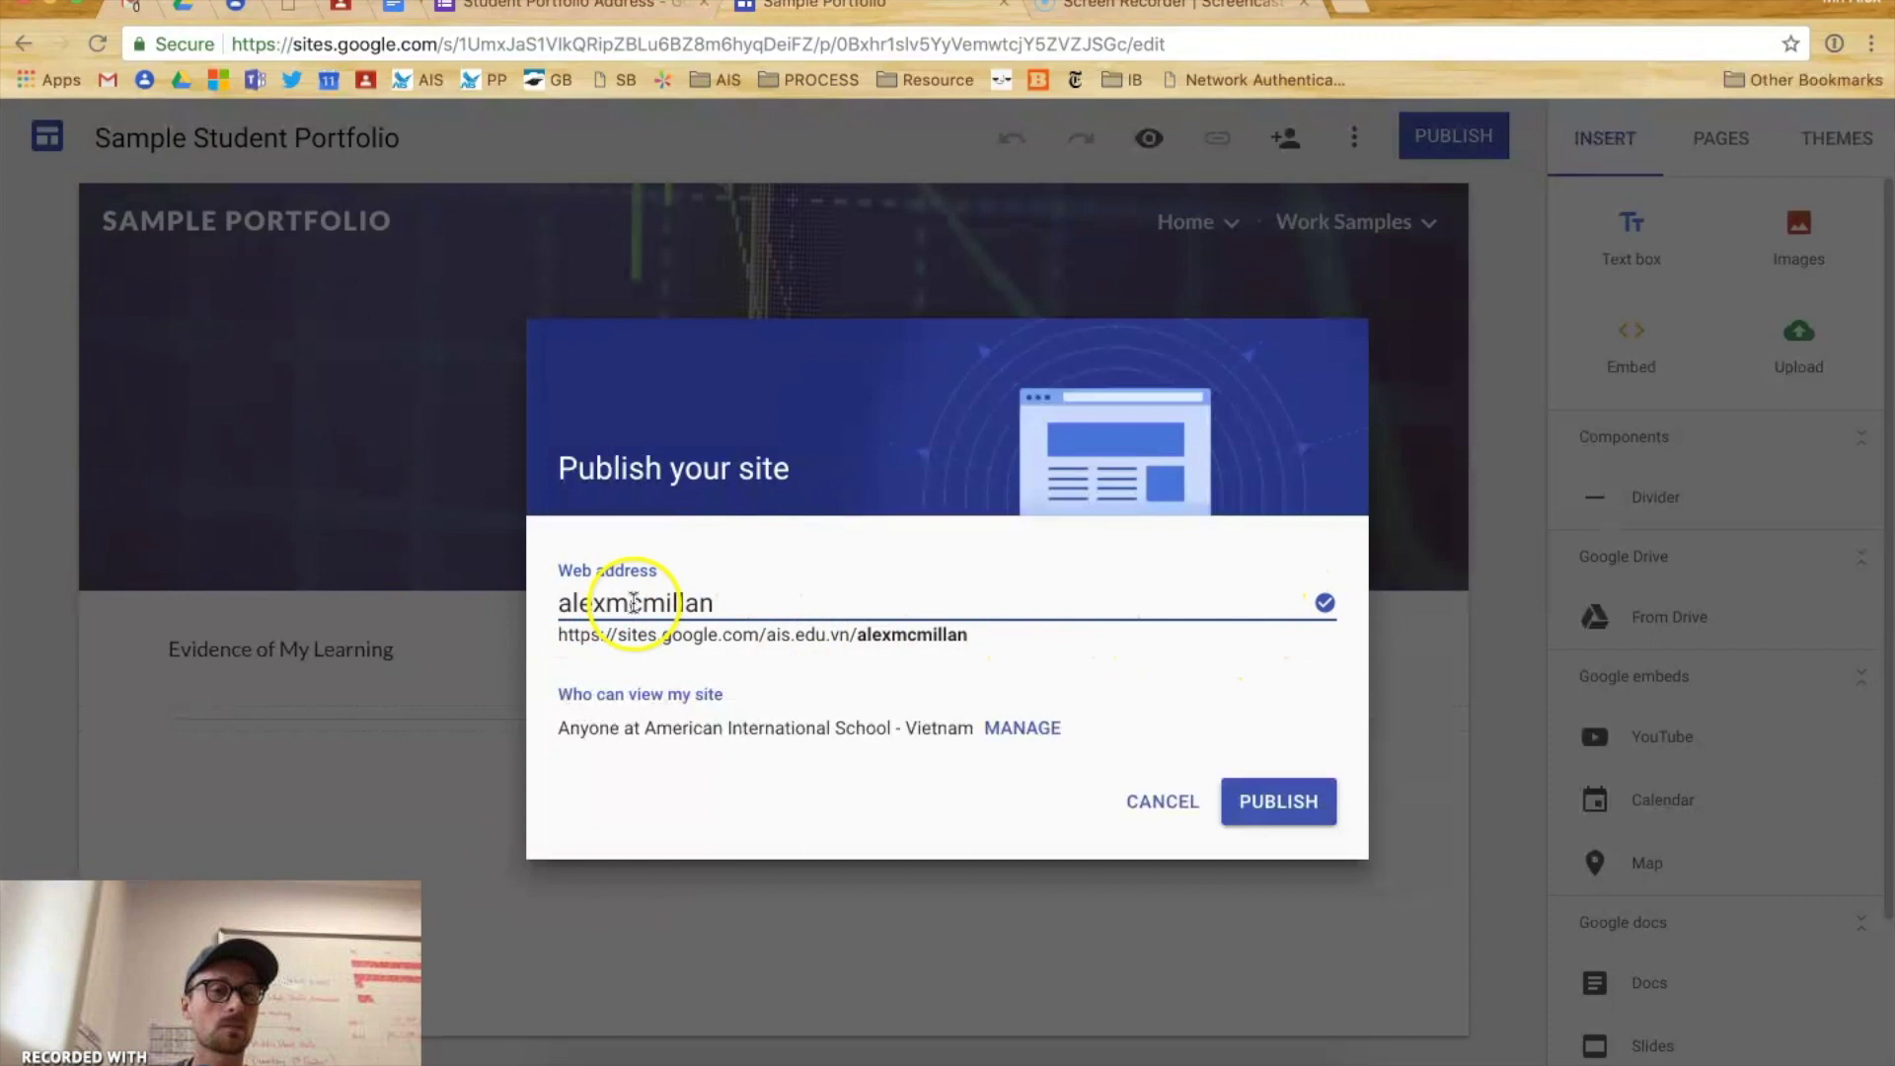
pyautogui.moveTo(710, 599); pyautogui.dragTo(523, 599)
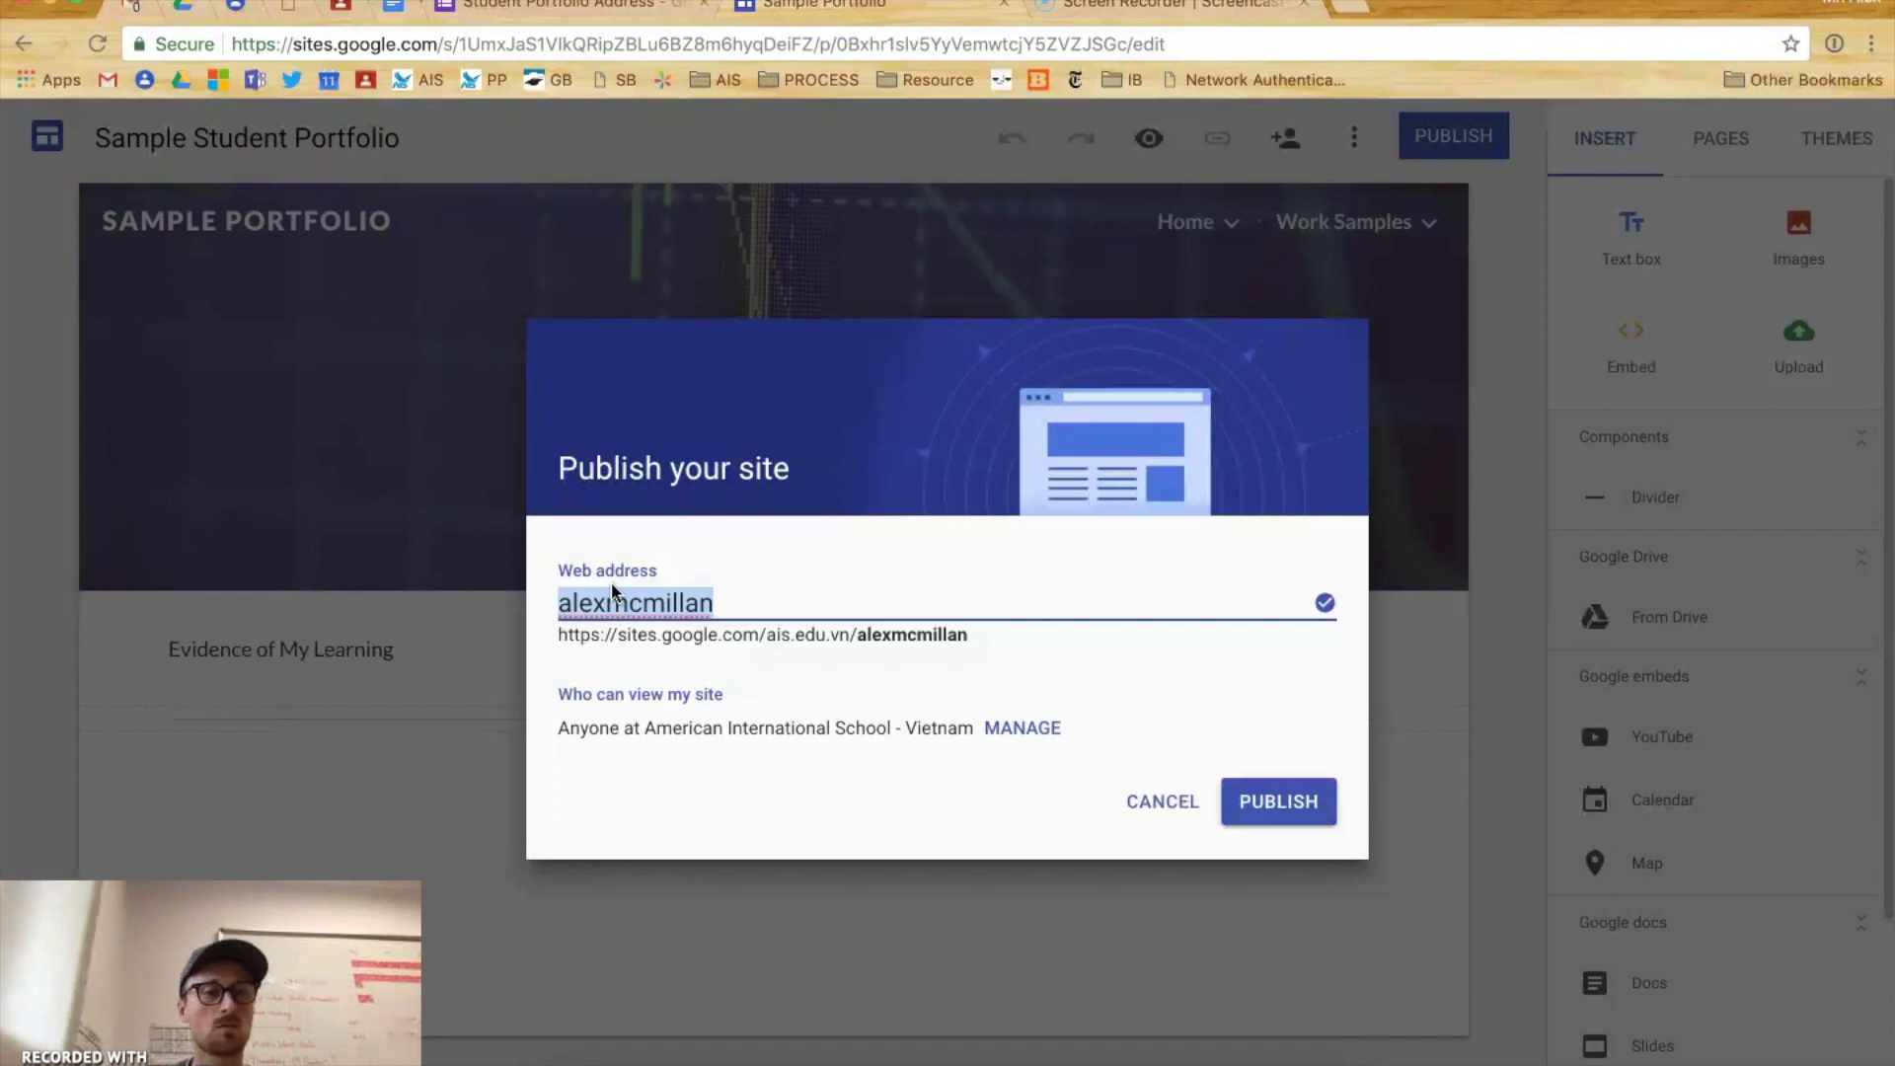
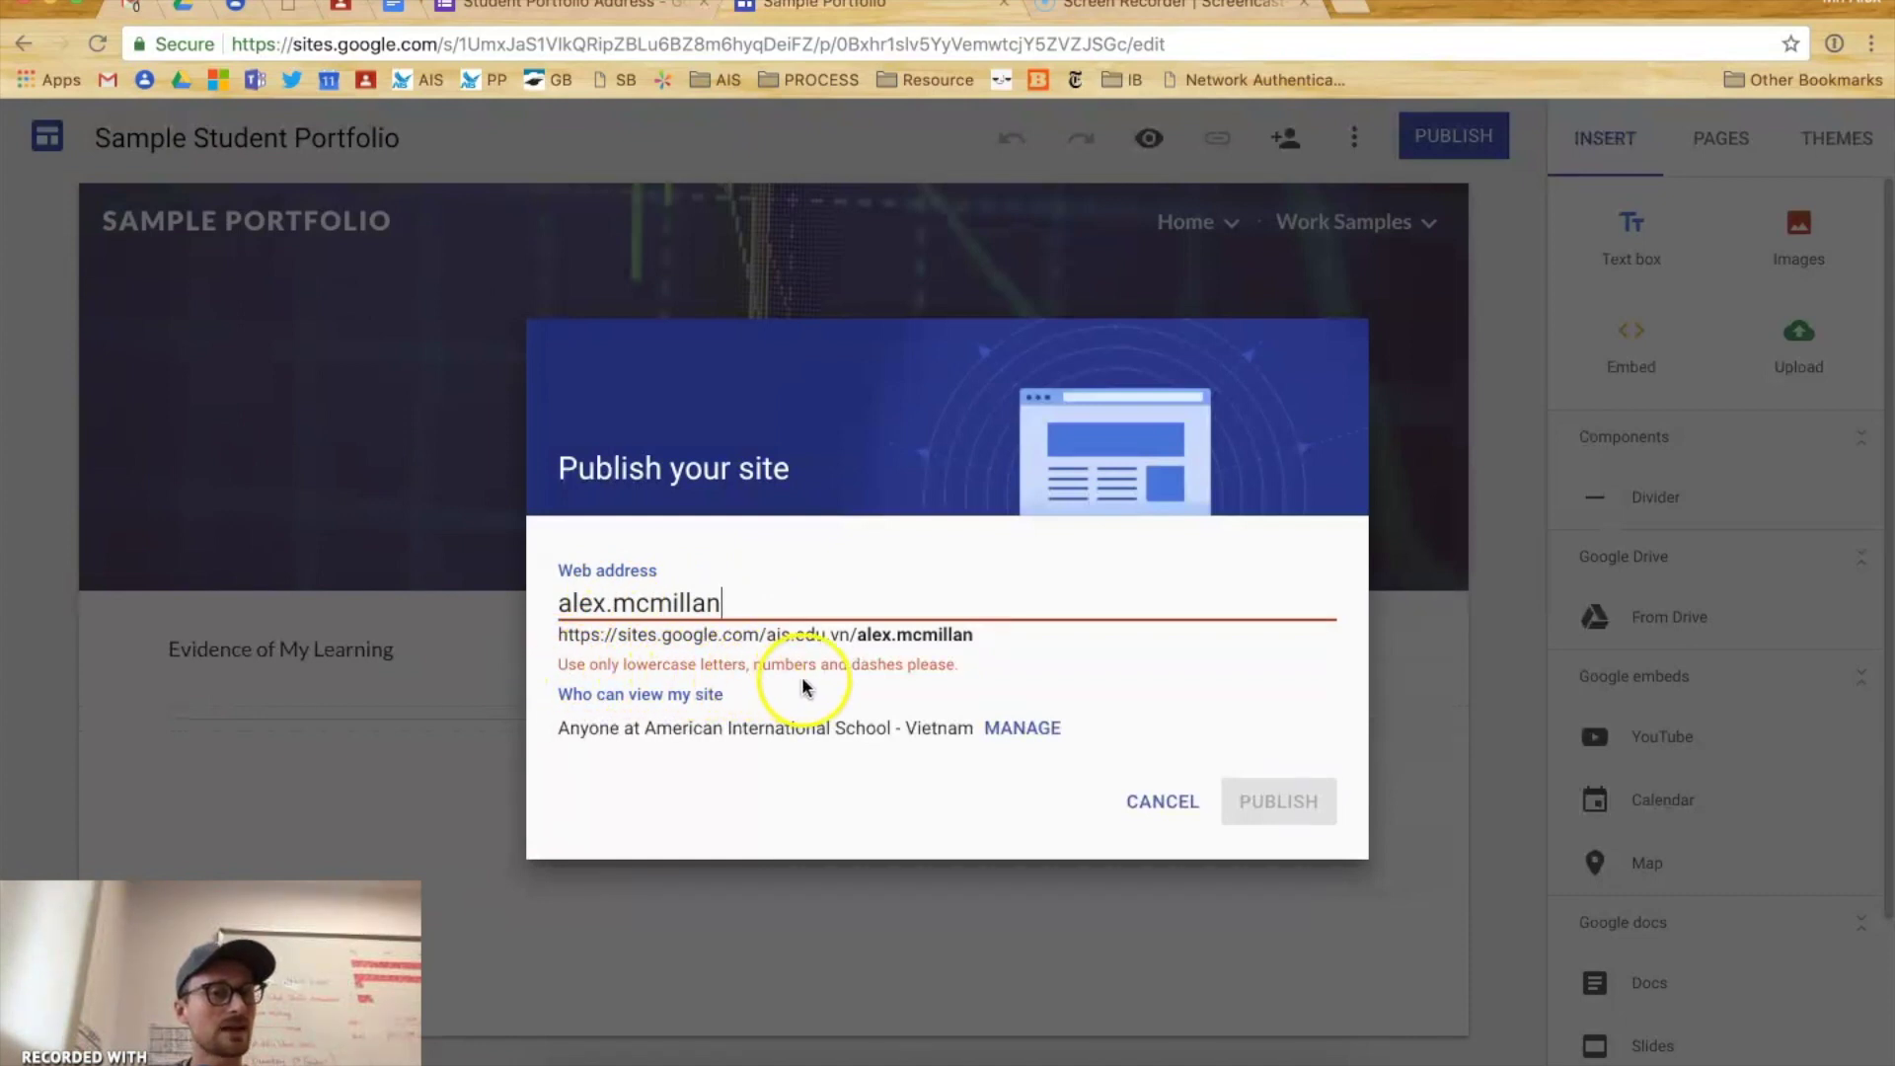
# - Append 003 to the web address and delete the dot to make it valid
pyautogui.click(606, 603)
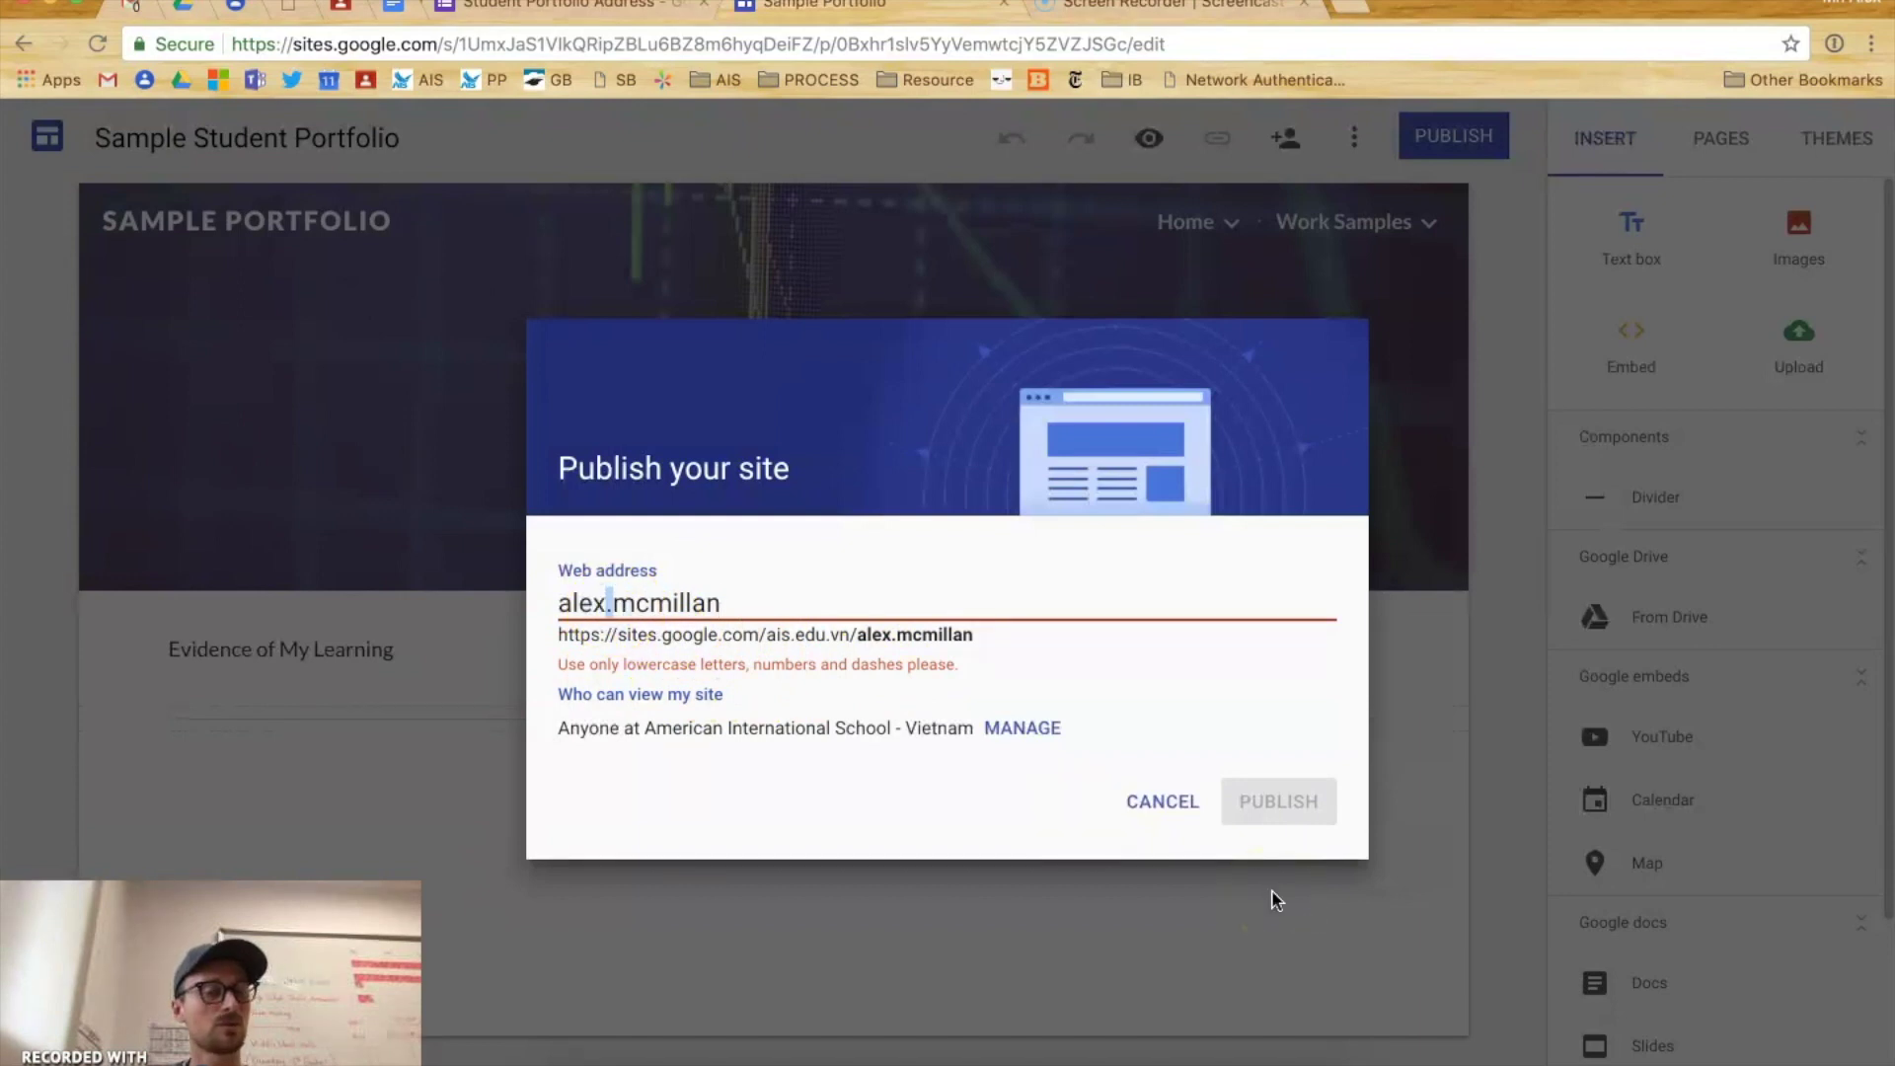
pyautogui.click(820, 599)
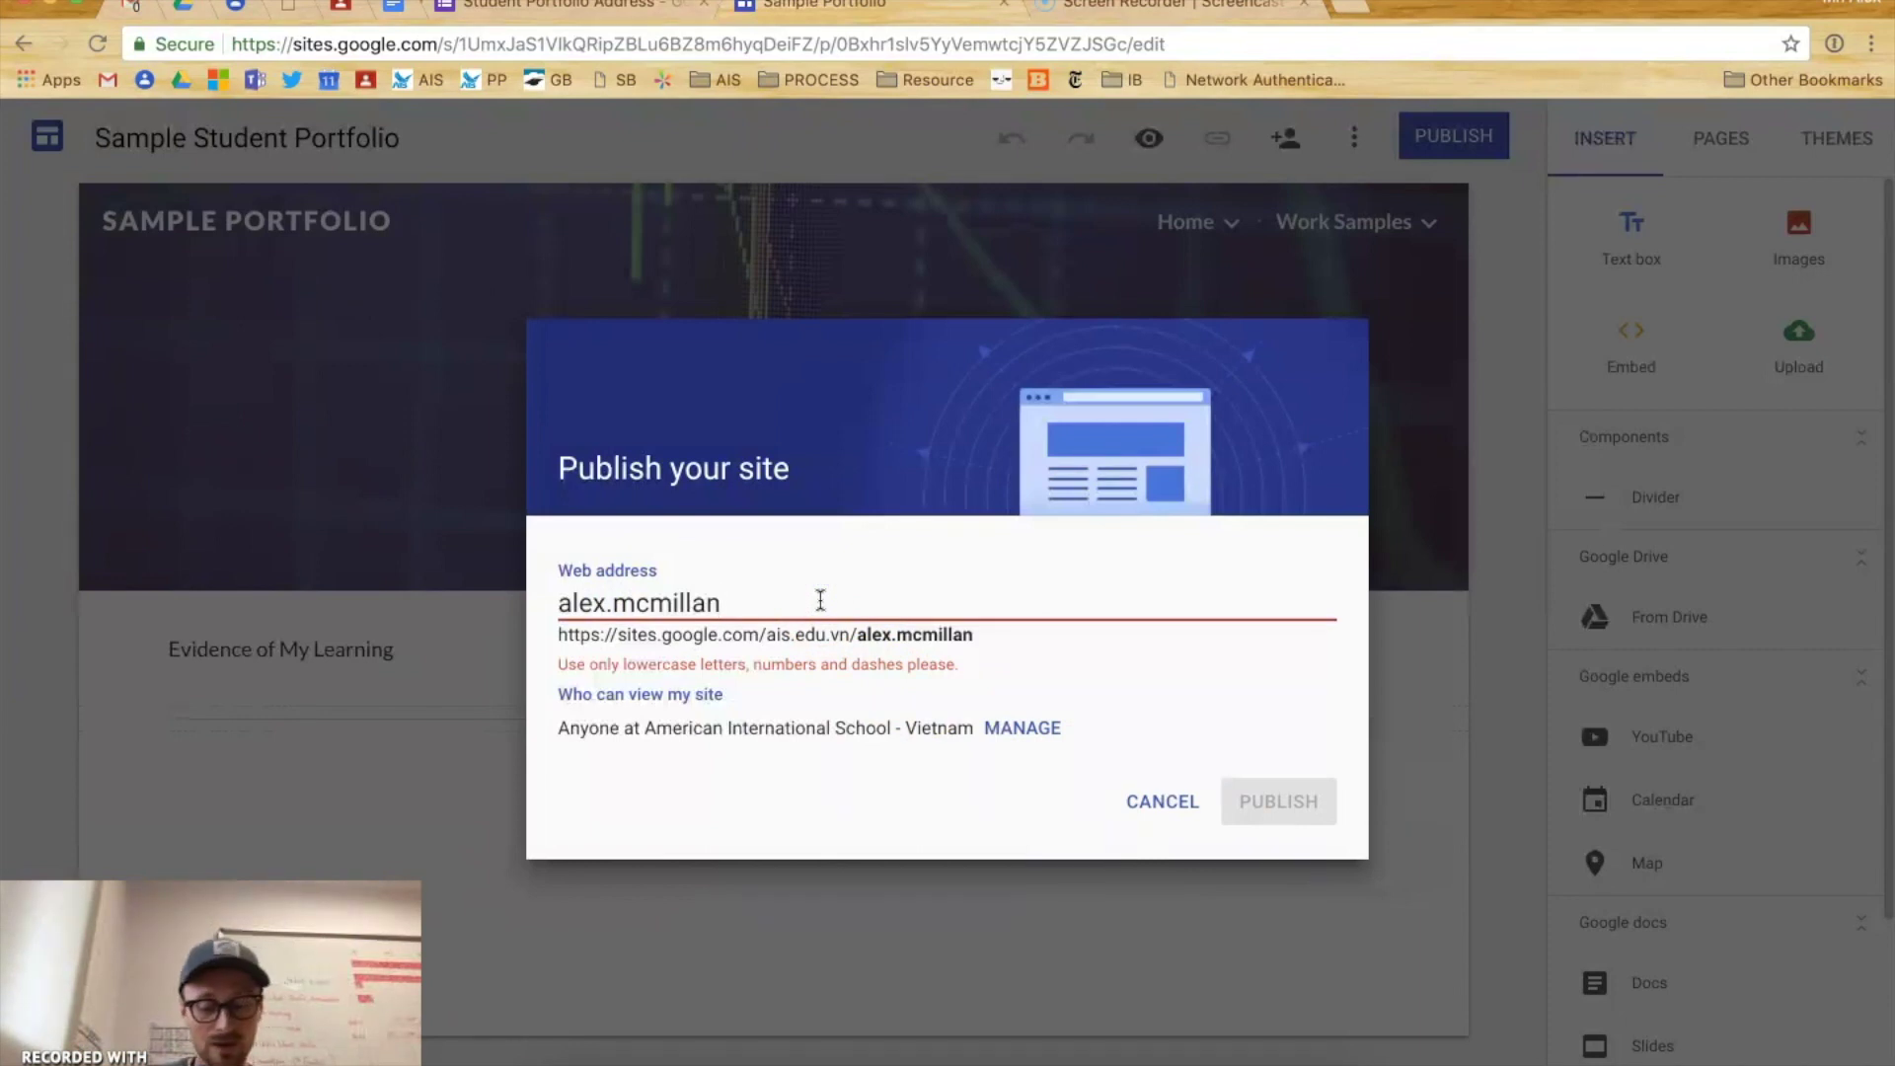
pyautogui.press('BackSpace')
pyautogui.write('003')
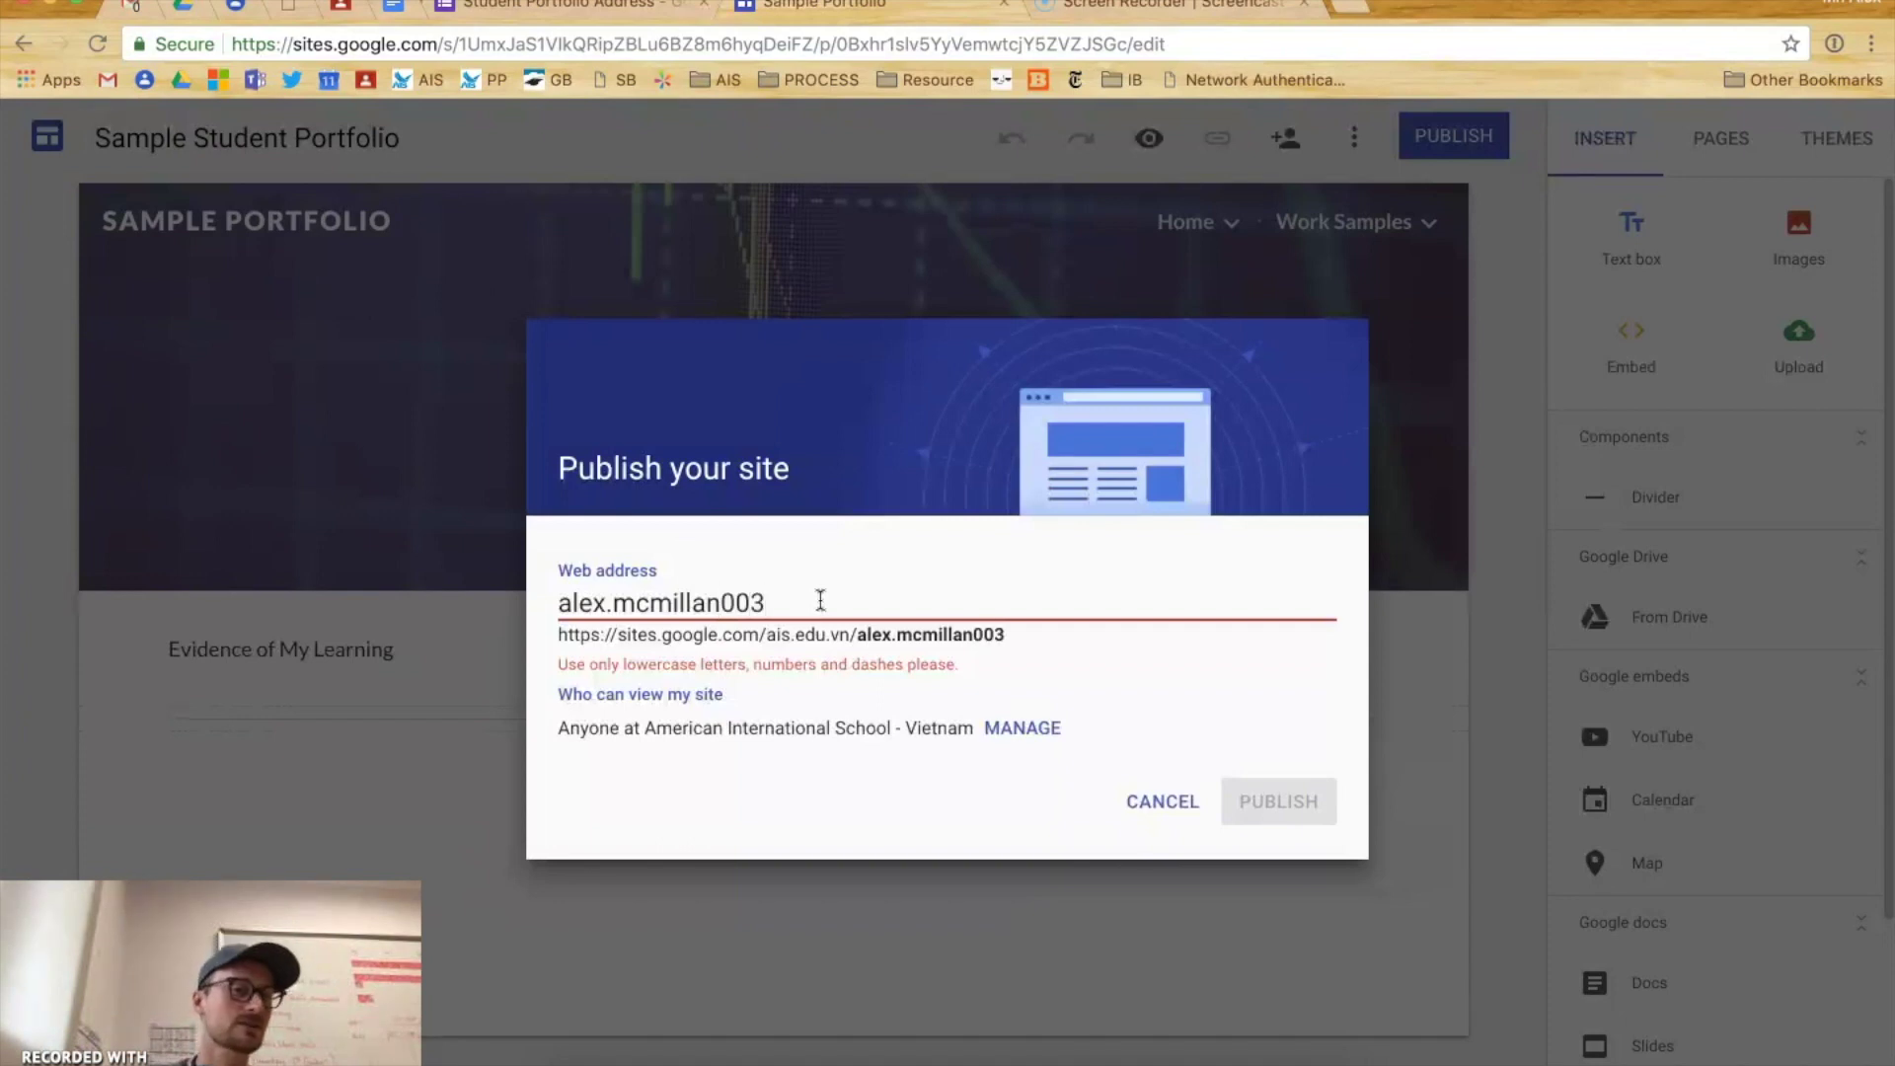
pyautogui.click(584, 604)
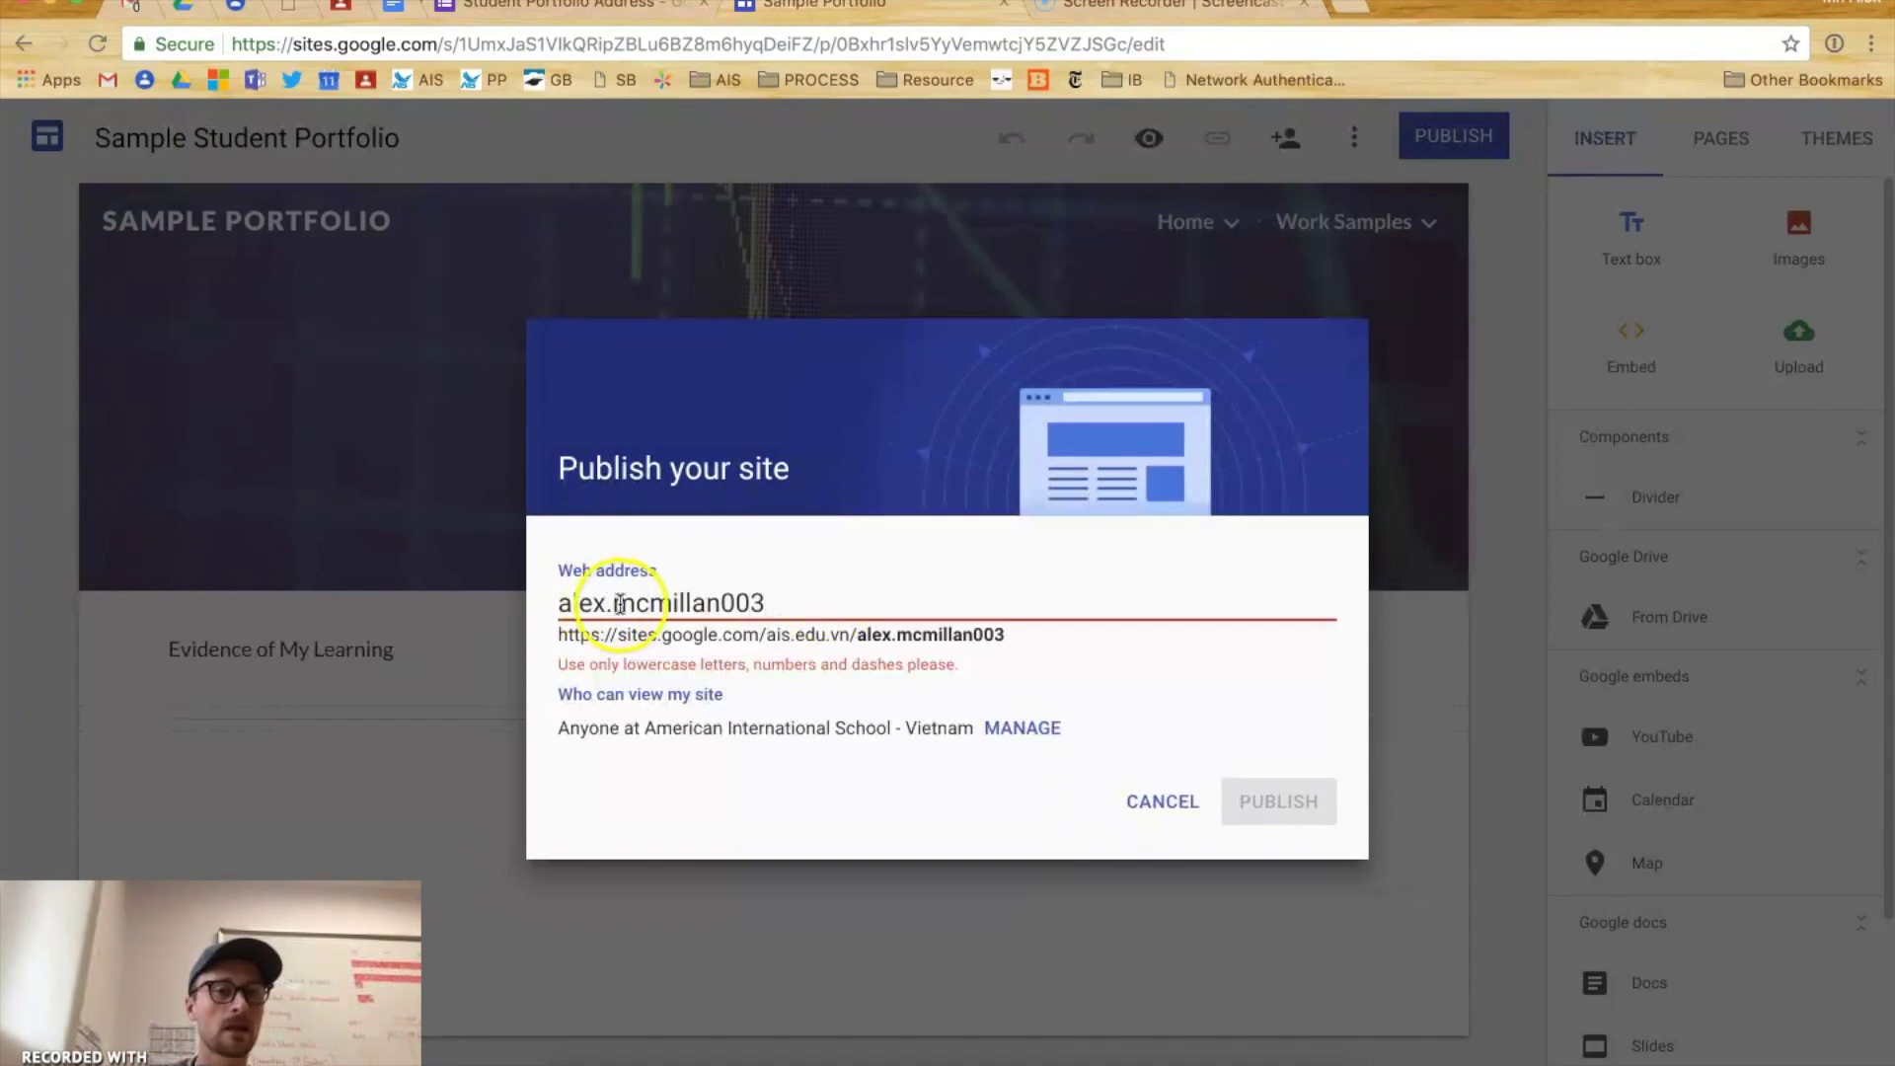
pyautogui.click(618, 601)
pyautogui.moveTo(773, 604); pyautogui.dragTo(633, 604)
pyautogui.click(615, 602)
pyautogui.press('BackSpace')
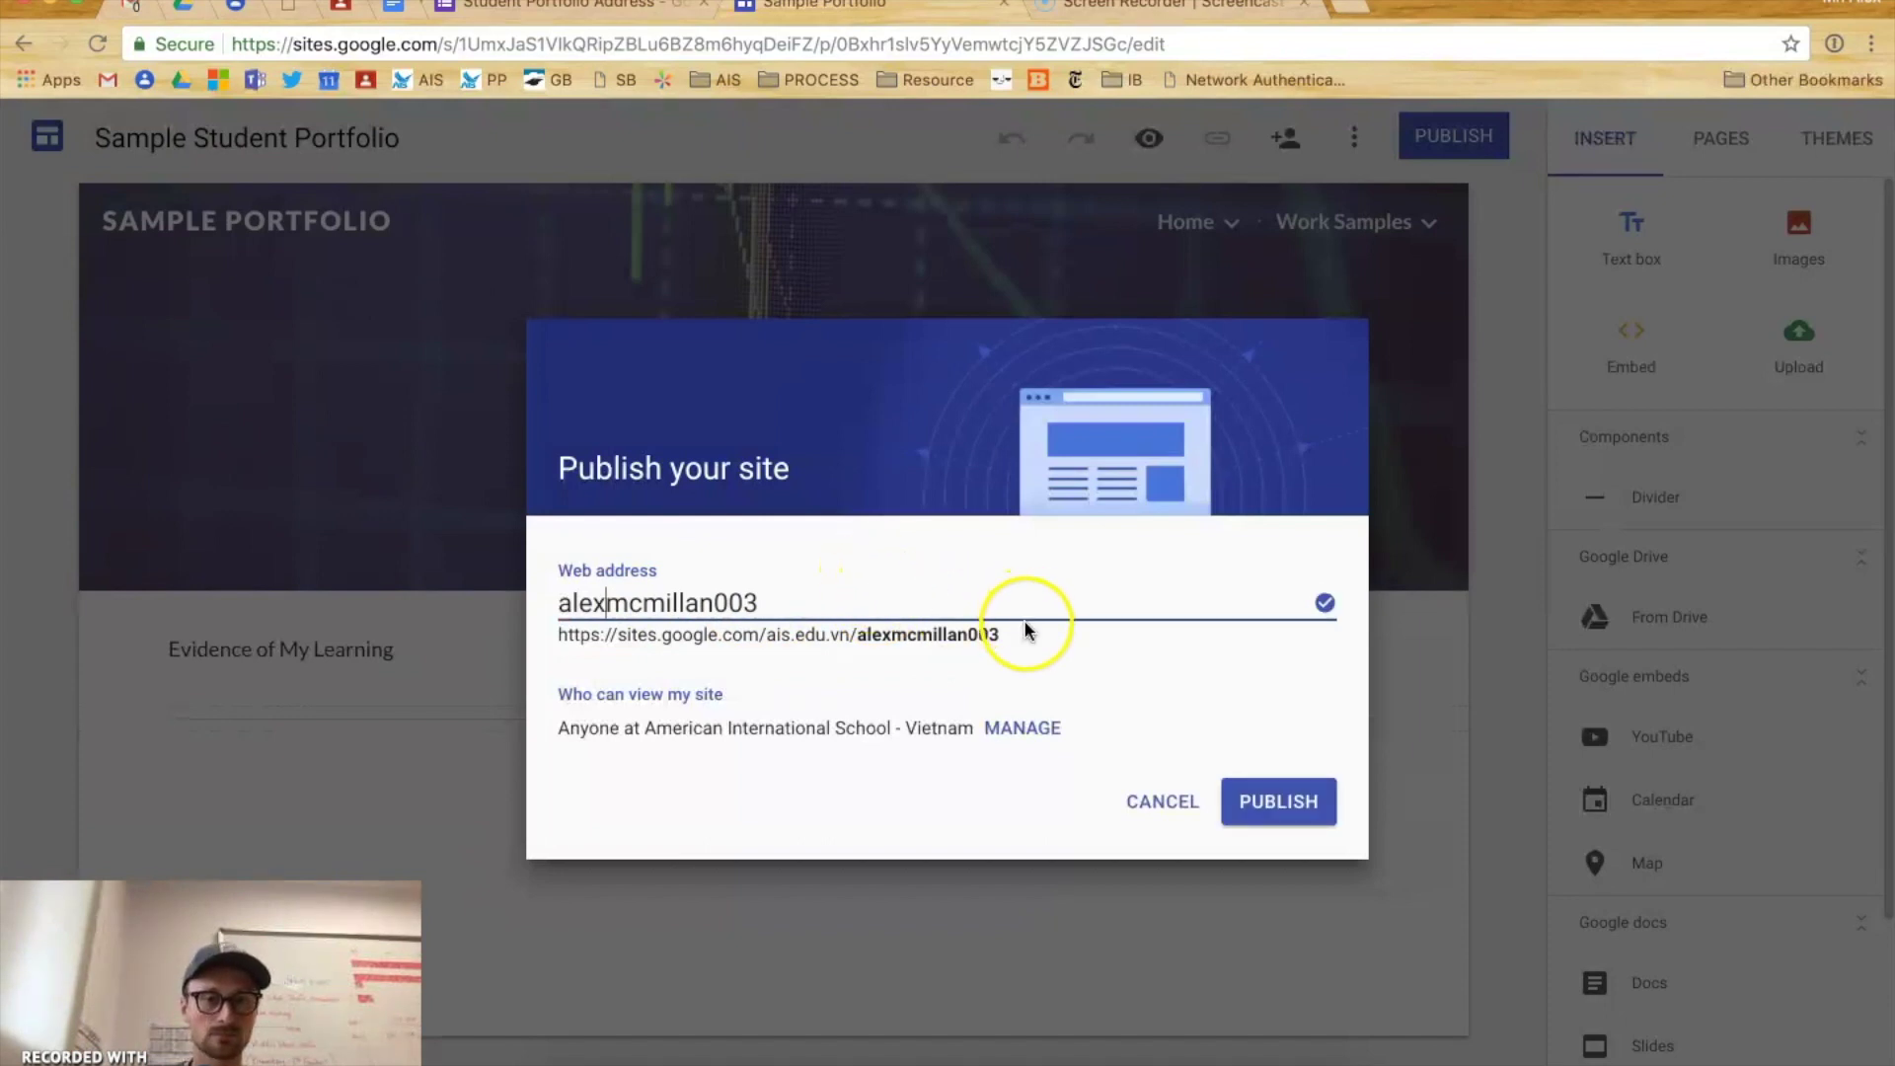
# - Replace the whole web address with supercooldude so it shows as available
pyautogui.moveTo(857, 635); pyautogui.dragTo(1005, 639)
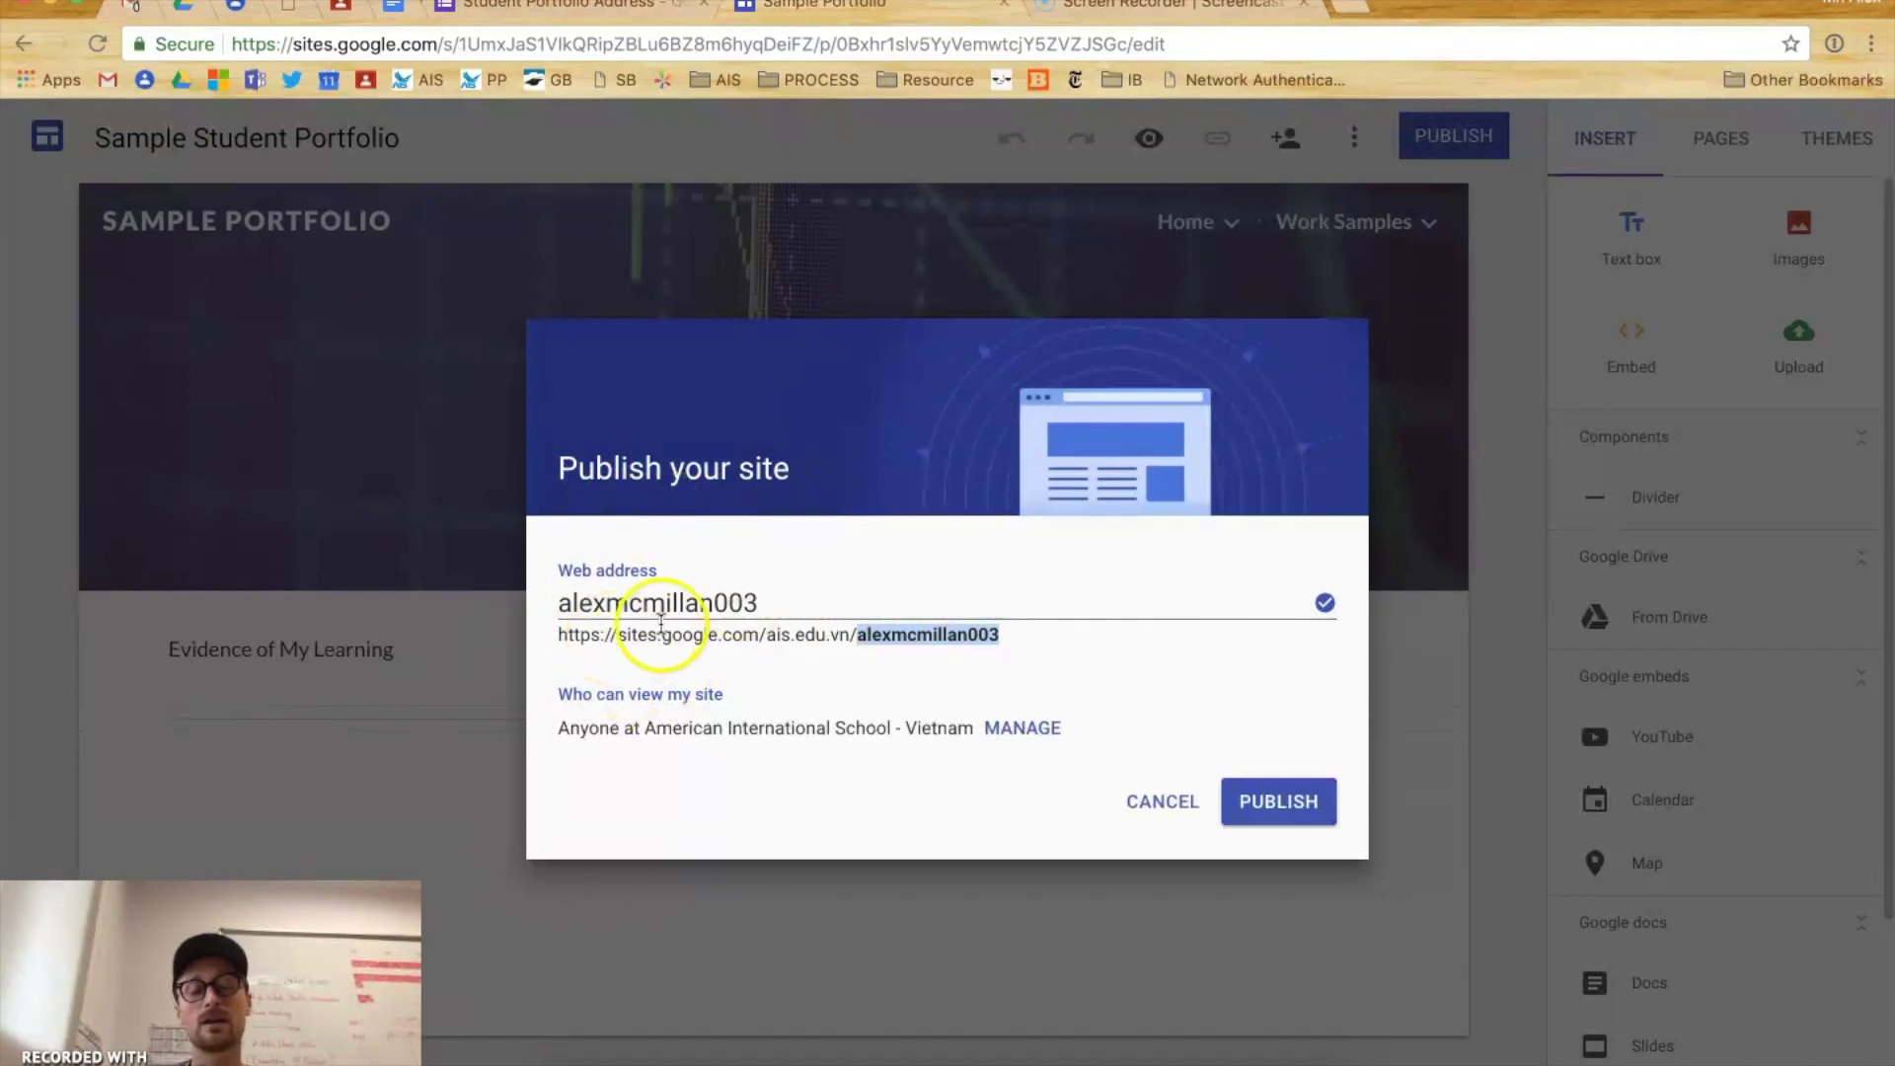
pyautogui.moveTo(756, 600); pyautogui.dragTo(537, 612)
pyautogui.write('supercooldude')
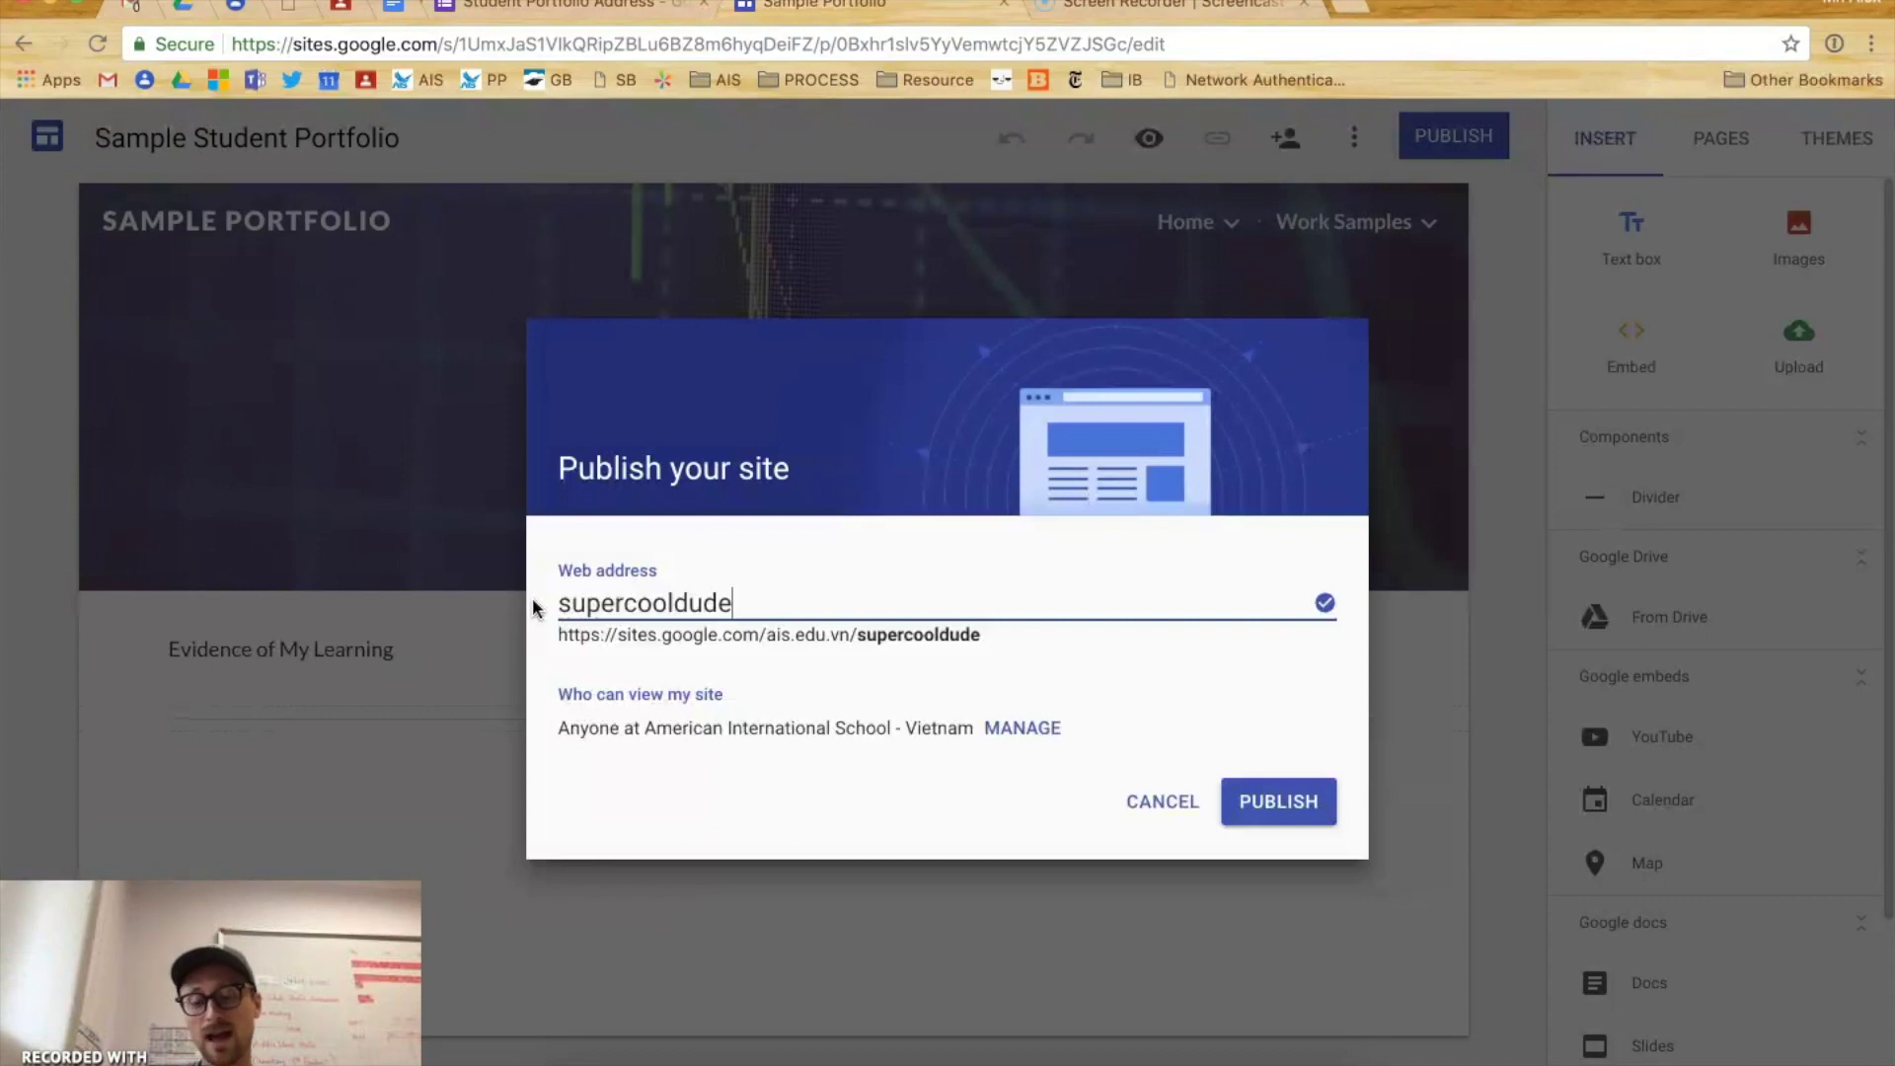
# - Replace supercooldude with the owner's first and last name typed together in lowercase
pyautogui.doubleClick(697, 599)
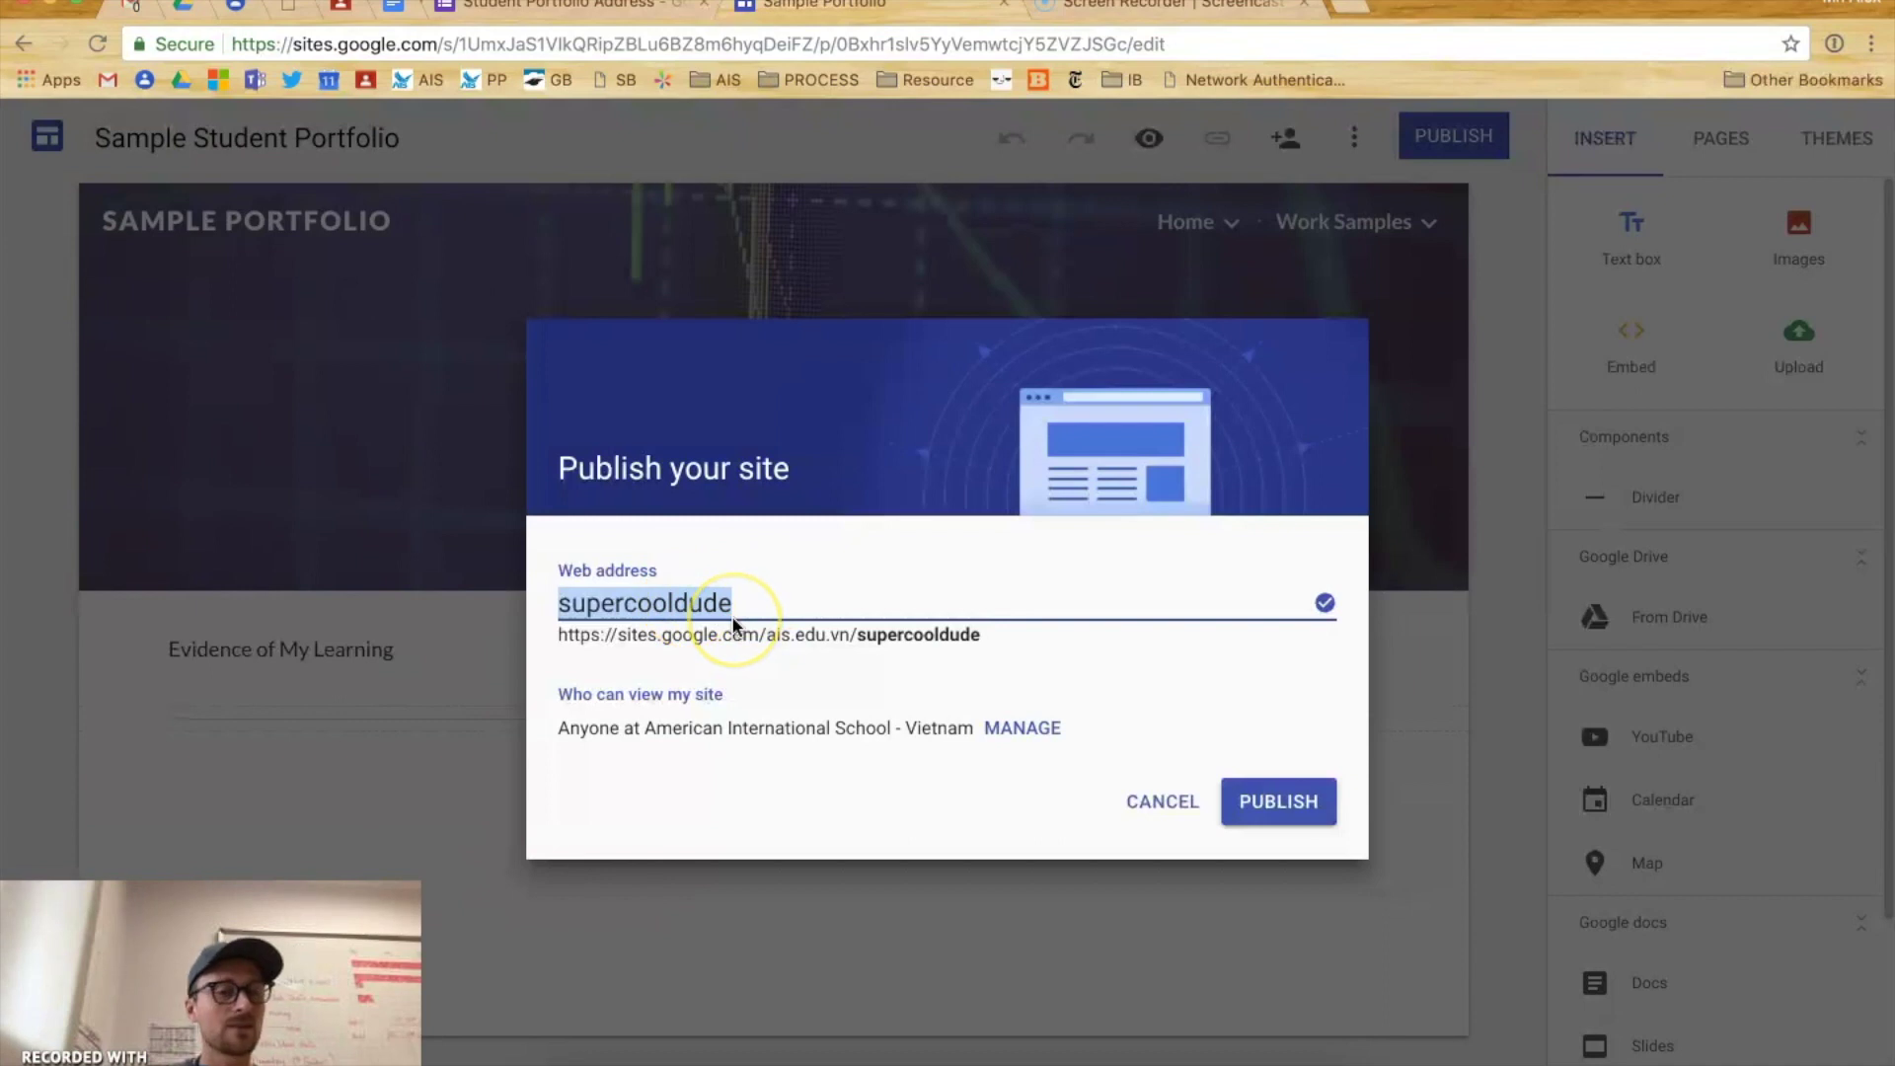
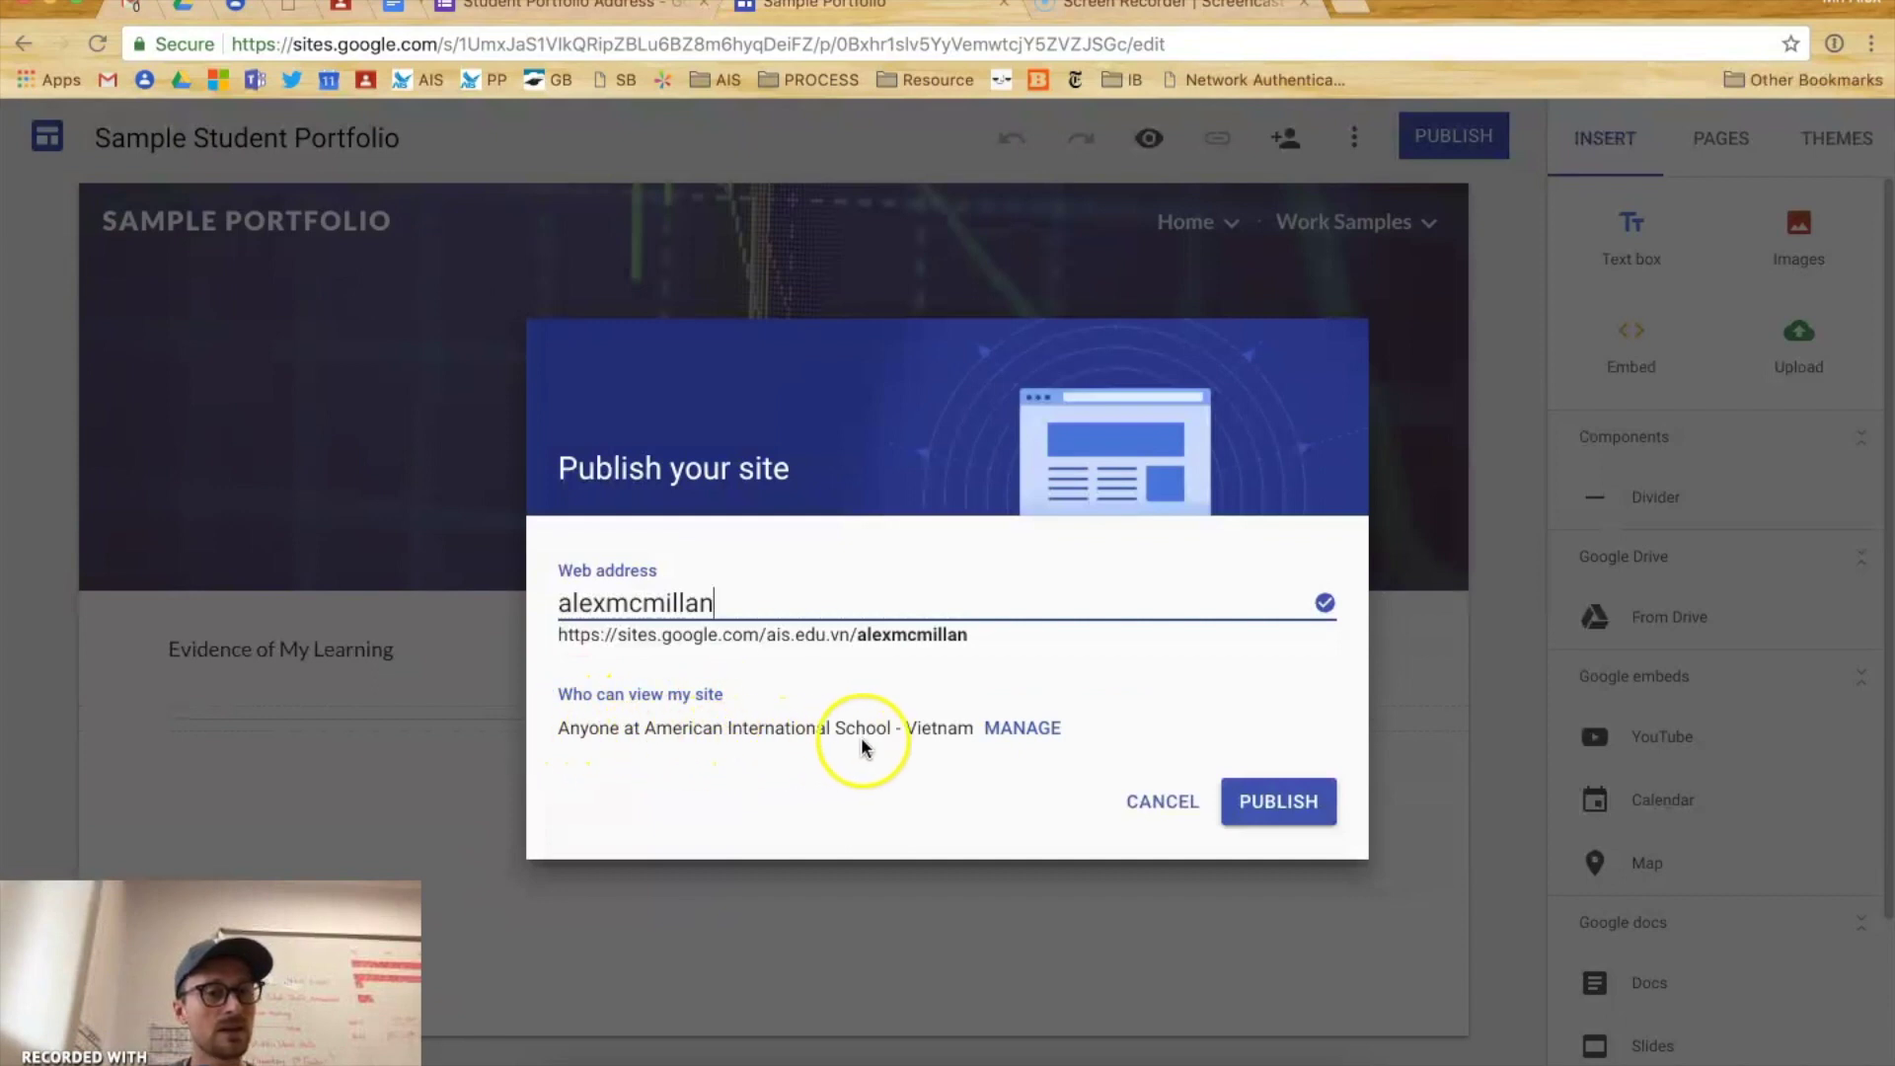
pyautogui.click(1034, 736)
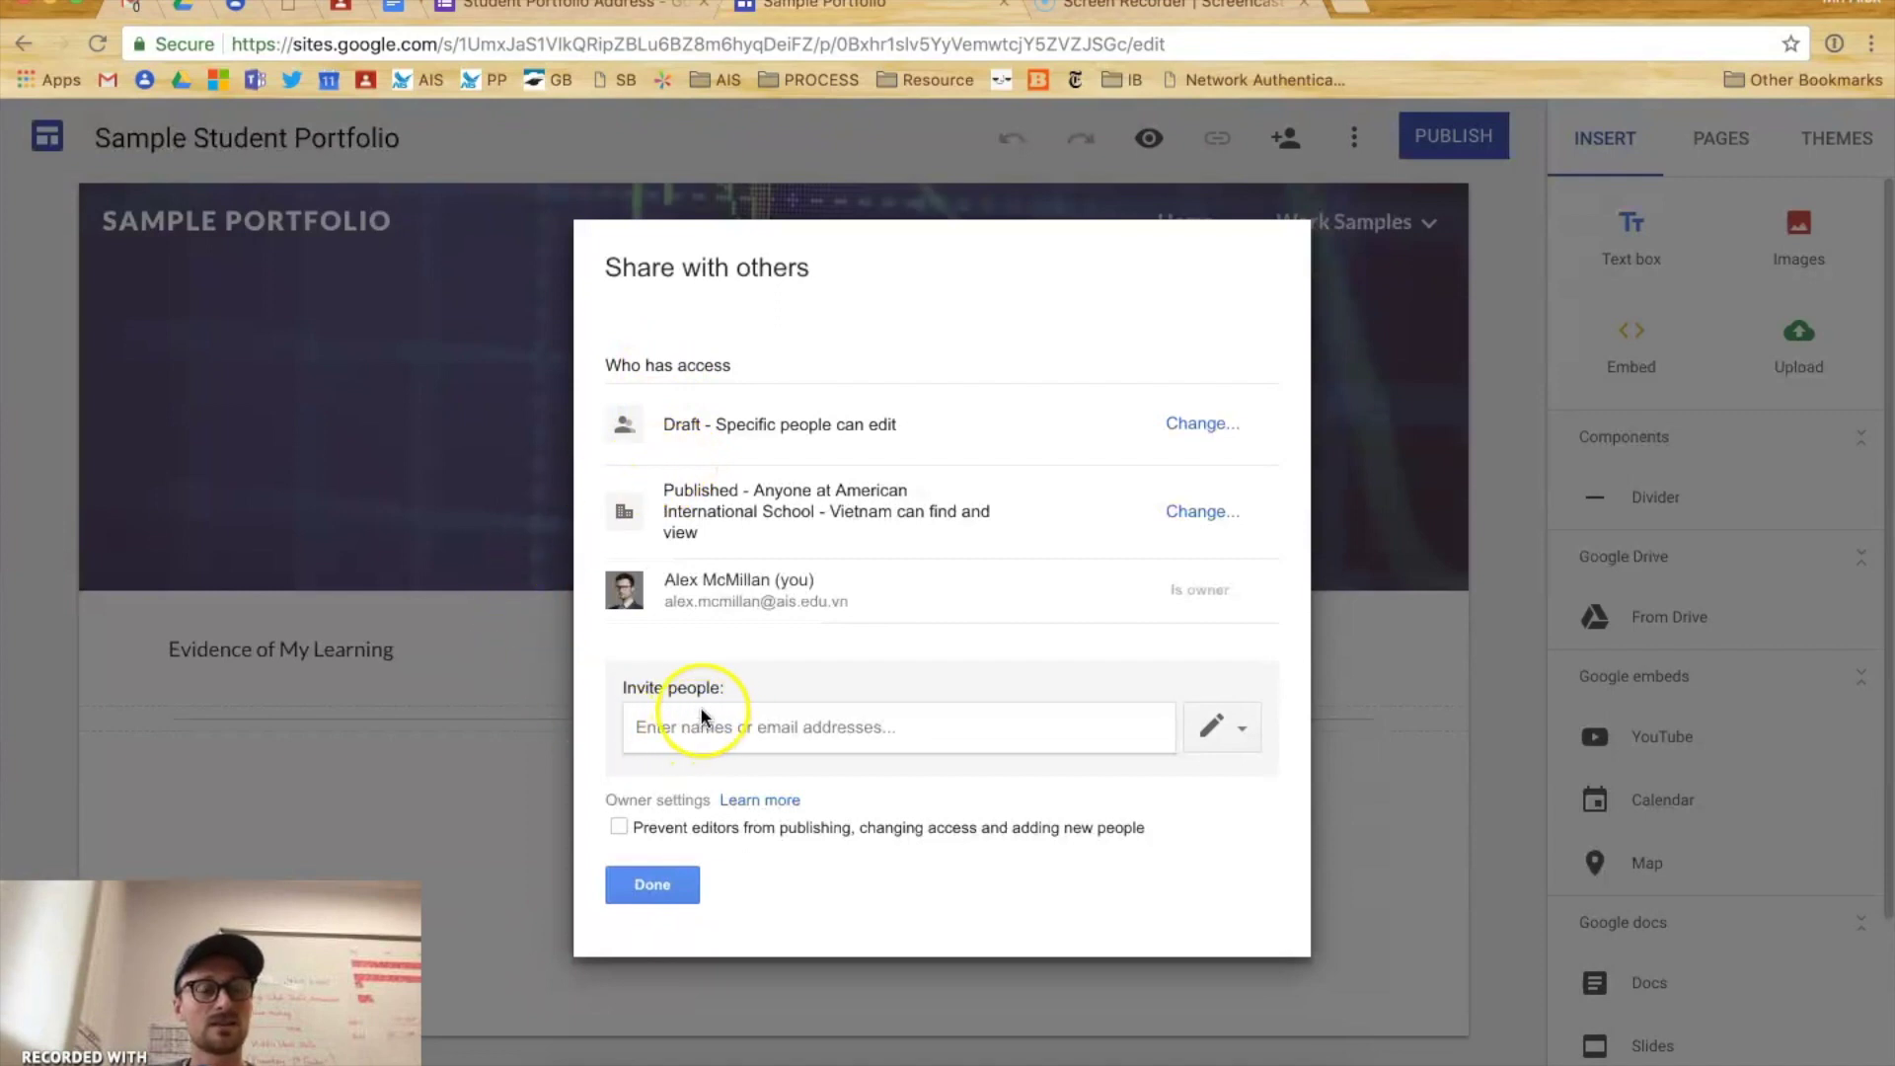
pyautogui.tripleClick(660, 493)
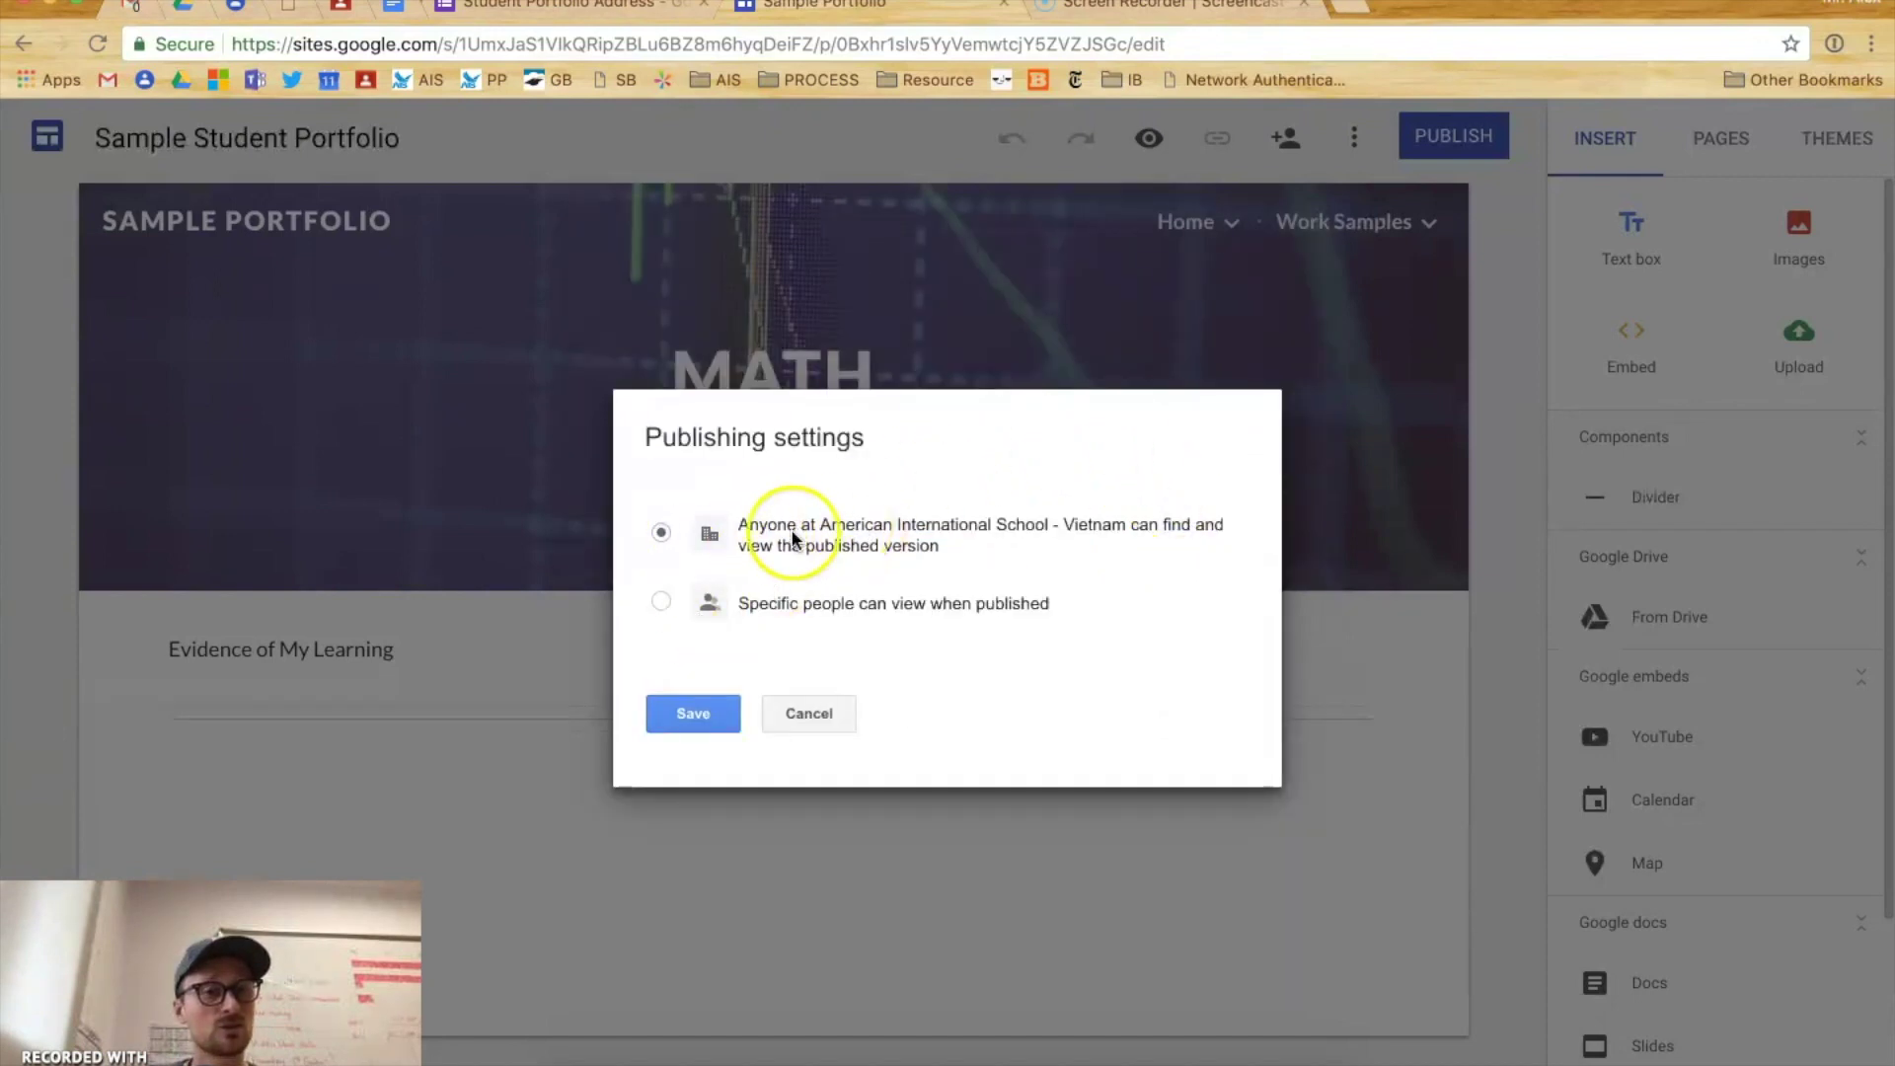
pyautogui.click(720, 725)
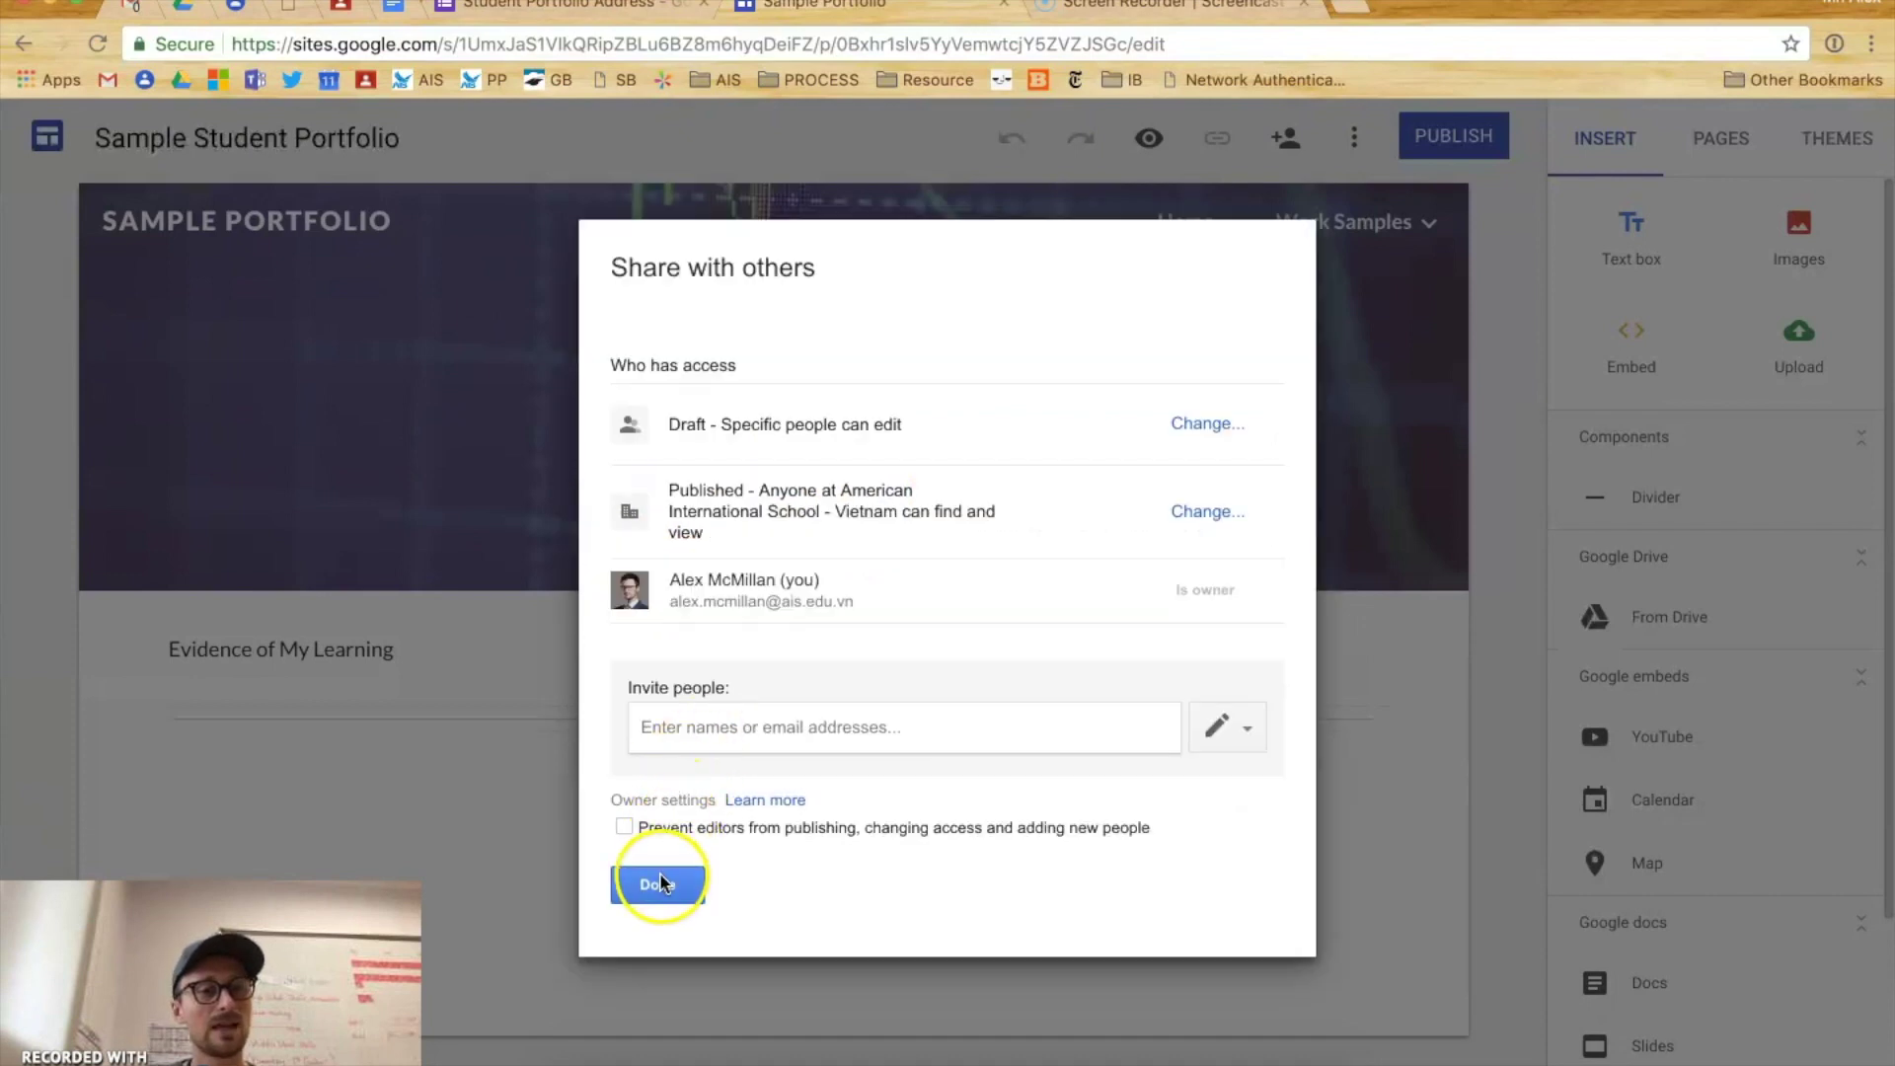
pyautogui.click(659, 883)
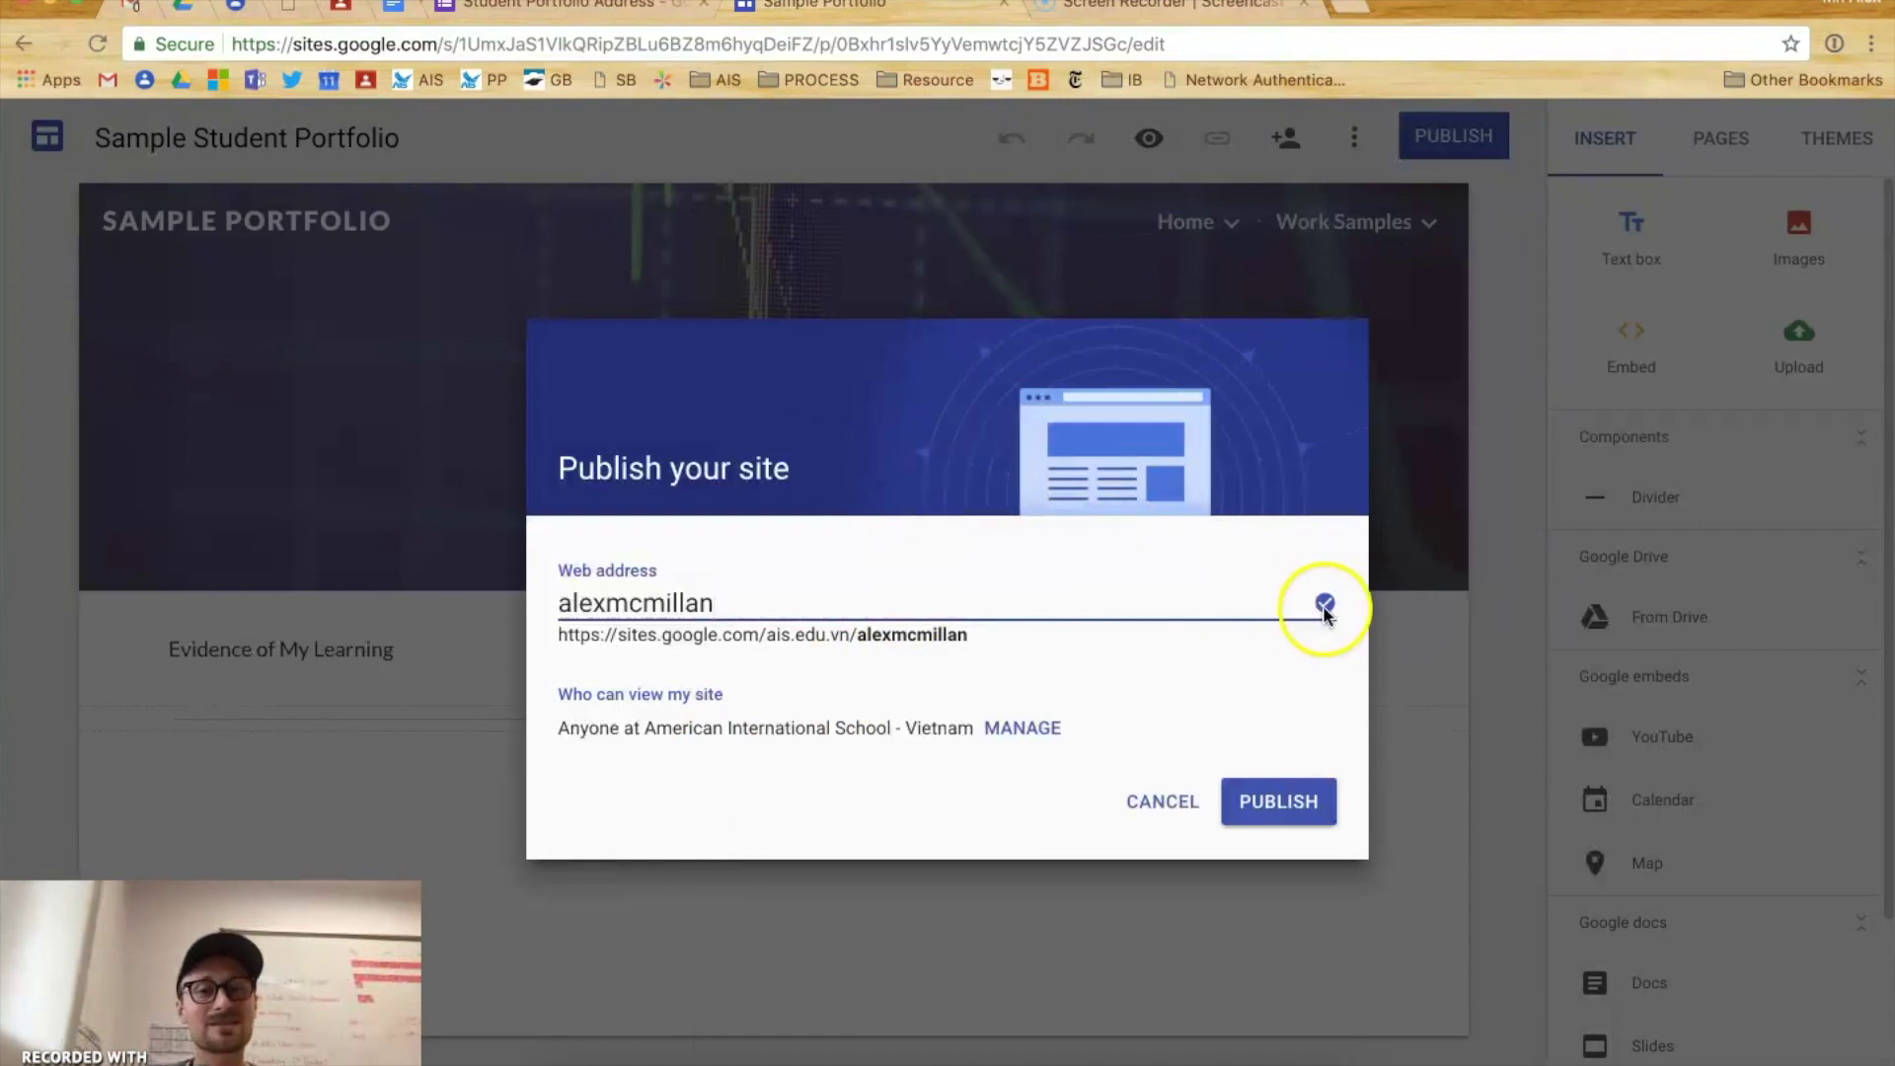
# - Copy the full sites.google.com/ais.edu.vn site URL, then publish the site
pyautogui.doubleClick(615, 603)
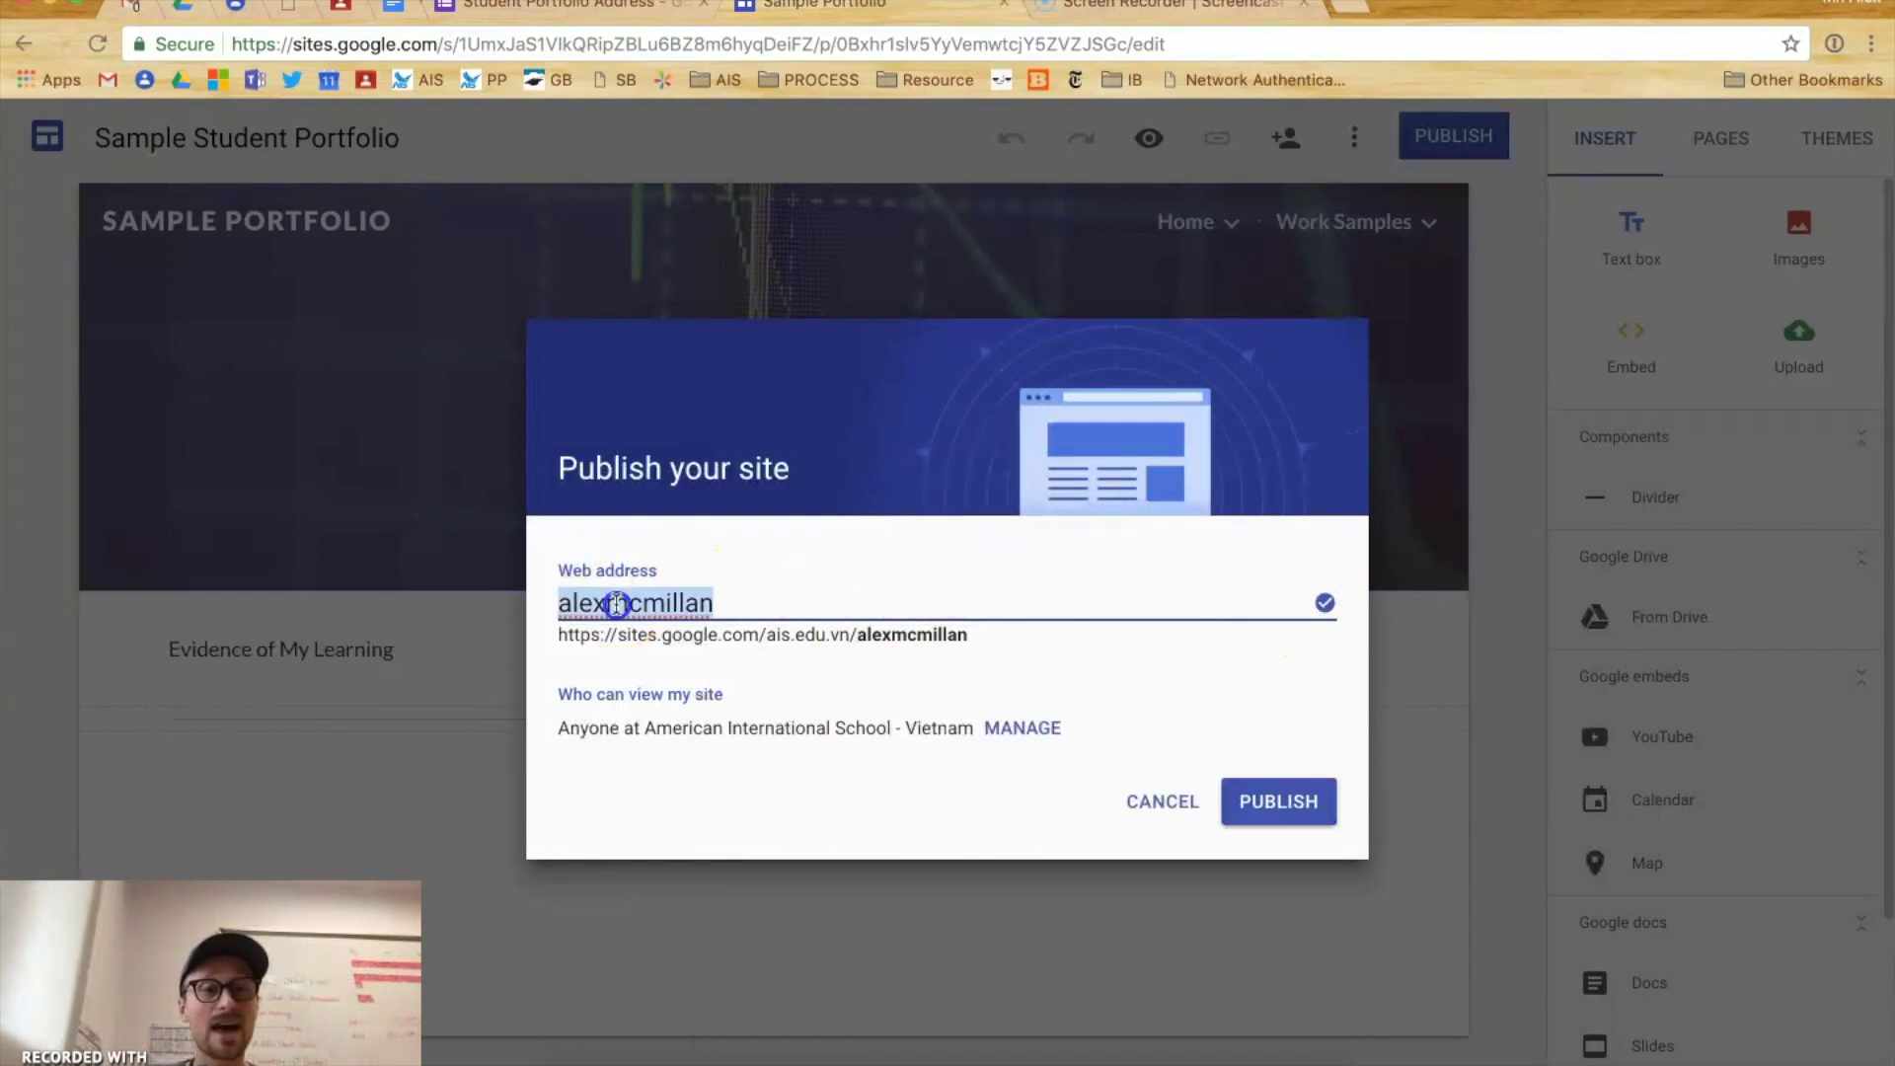
pyautogui.click(559, 637)
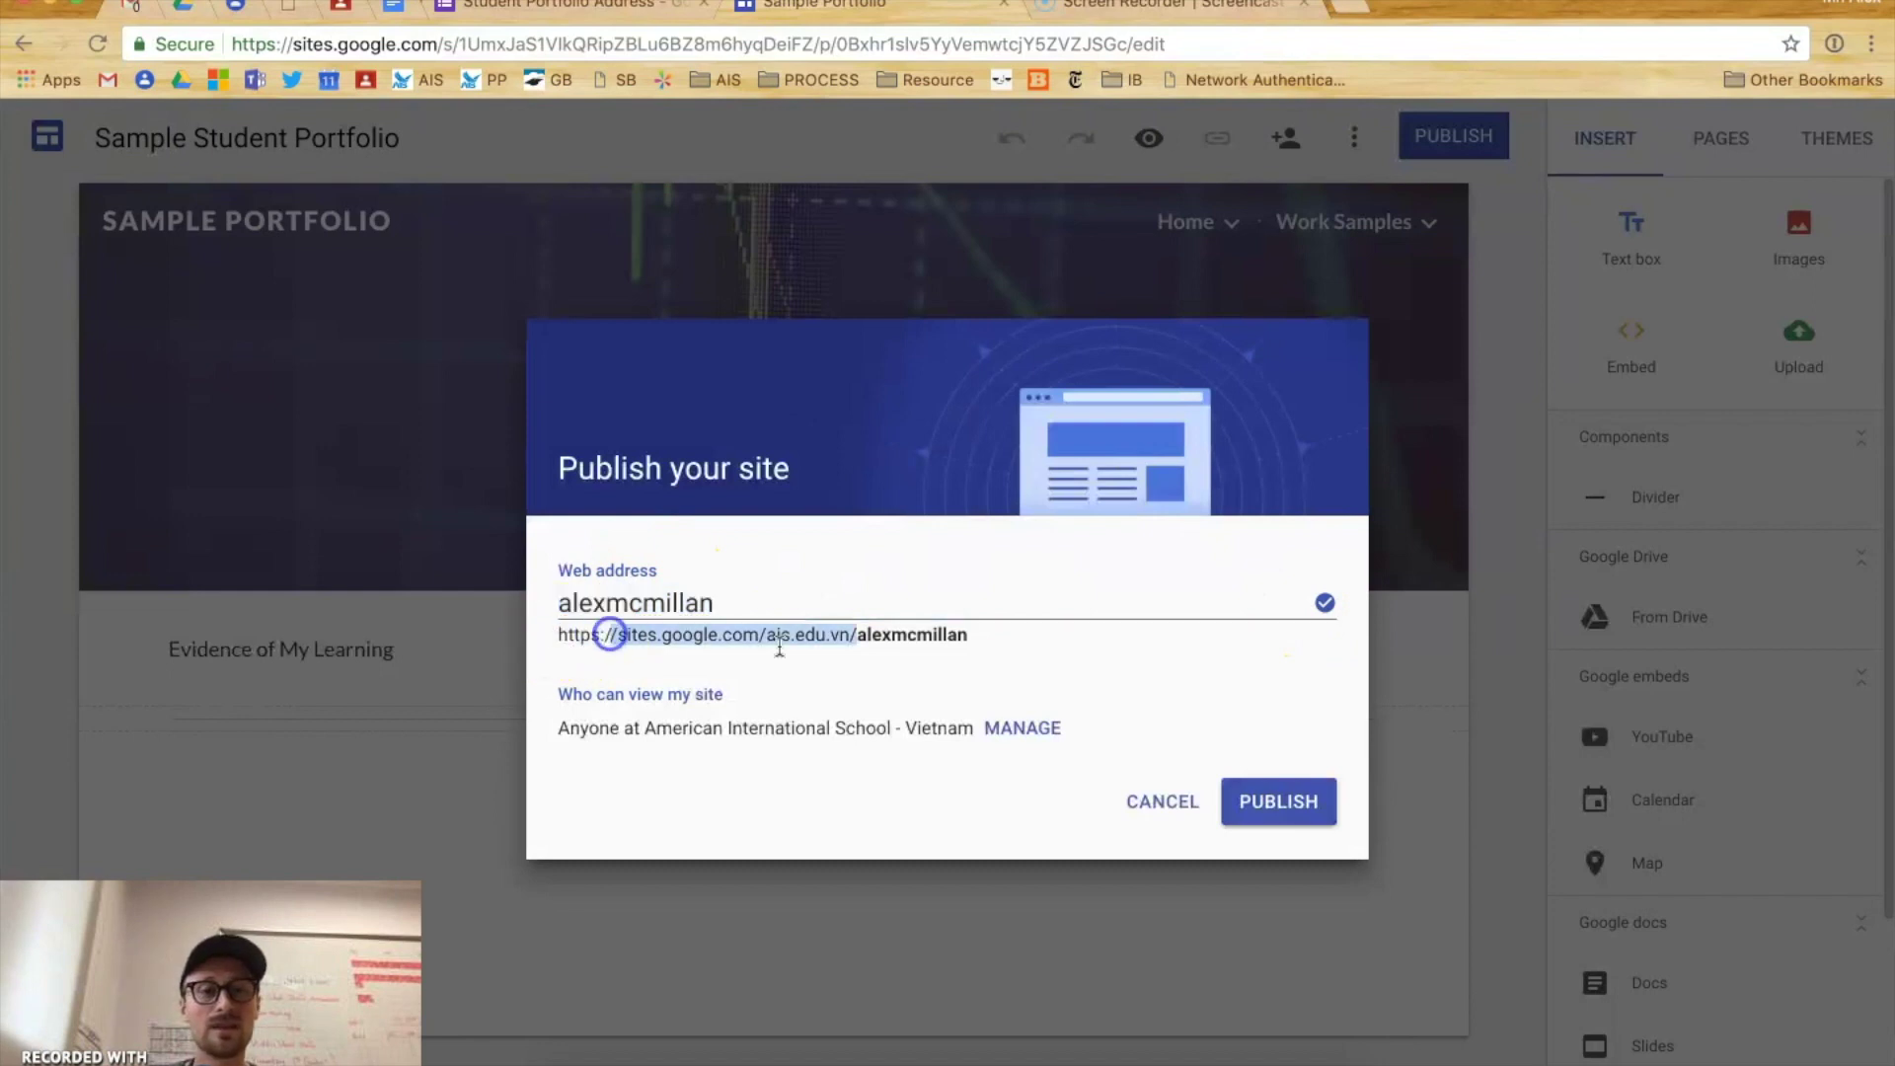
pyautogui.doubleClick(953, 644)
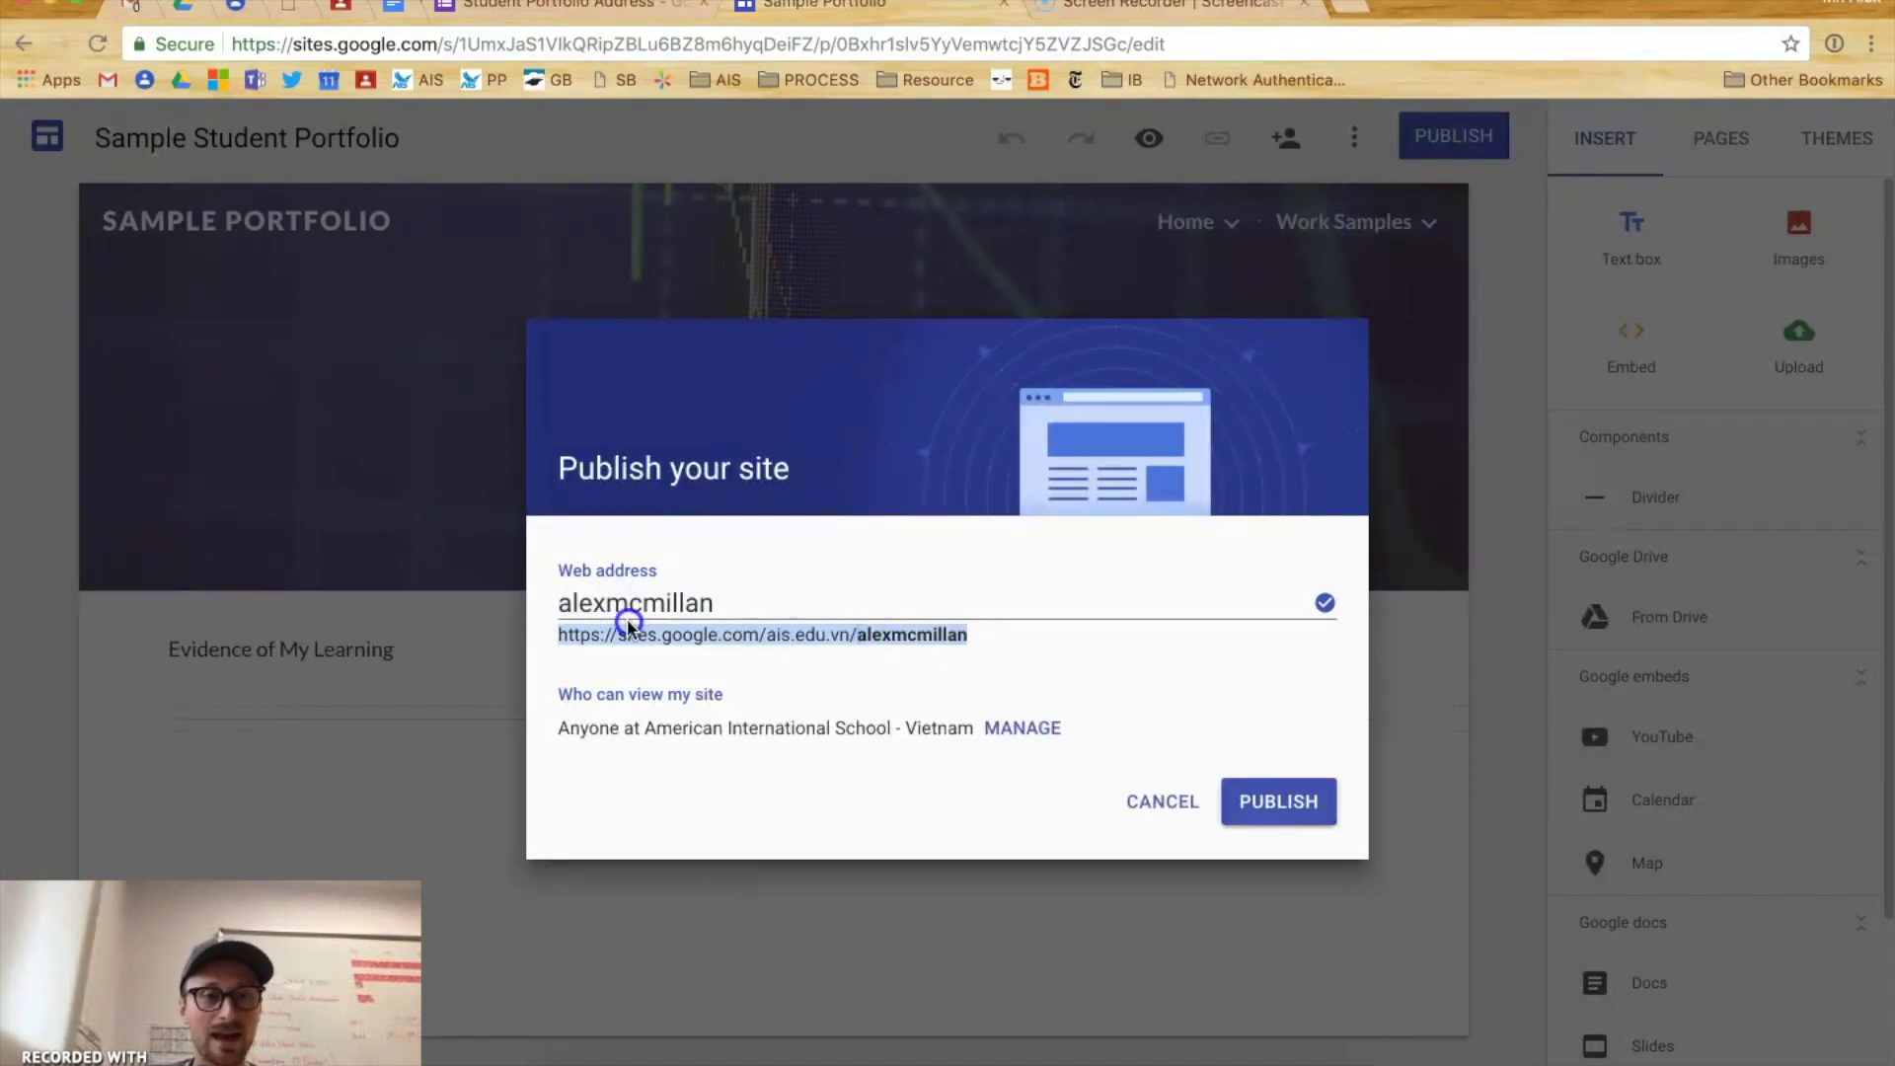
pyautogui.keyDown('shift'); pyautogui.click(559, 637); pyautogui.keyUp('shift')
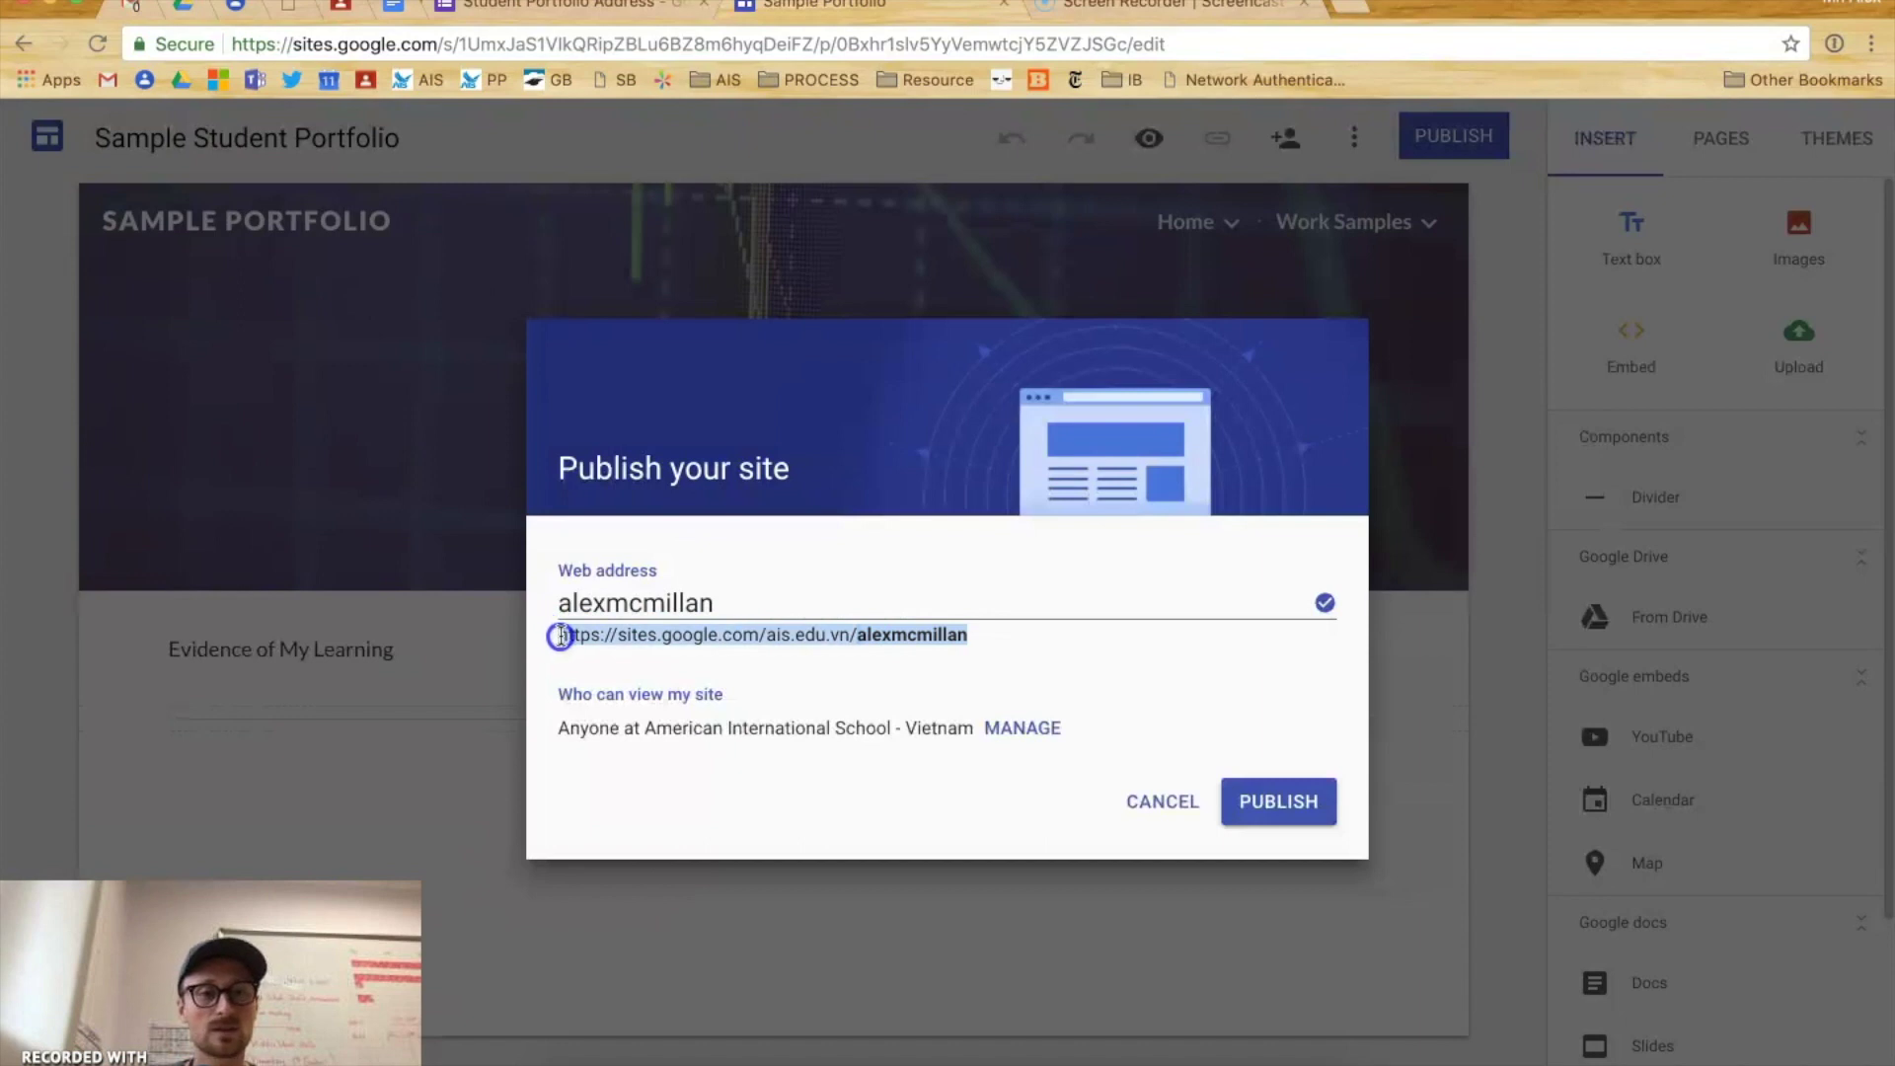
pyautogui.rightClick(899, 634)
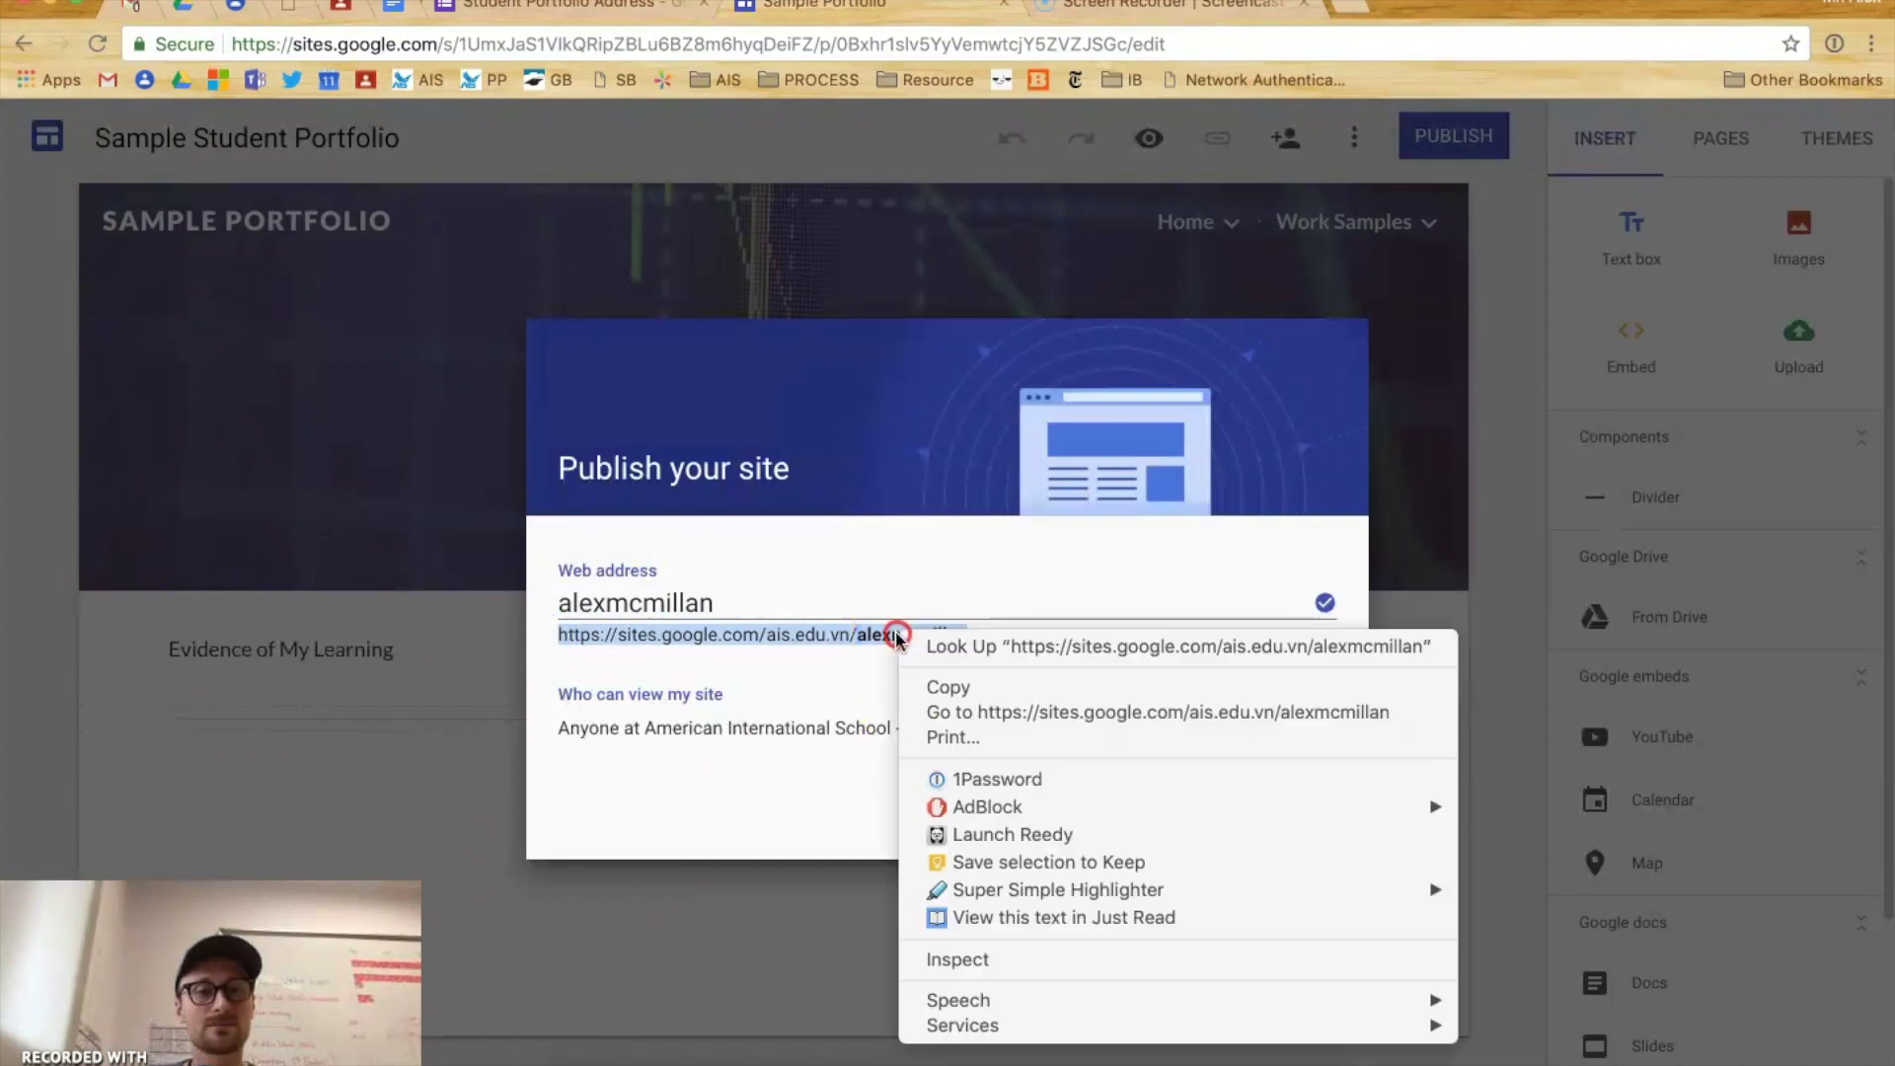
pyautogui.click(955, 691)
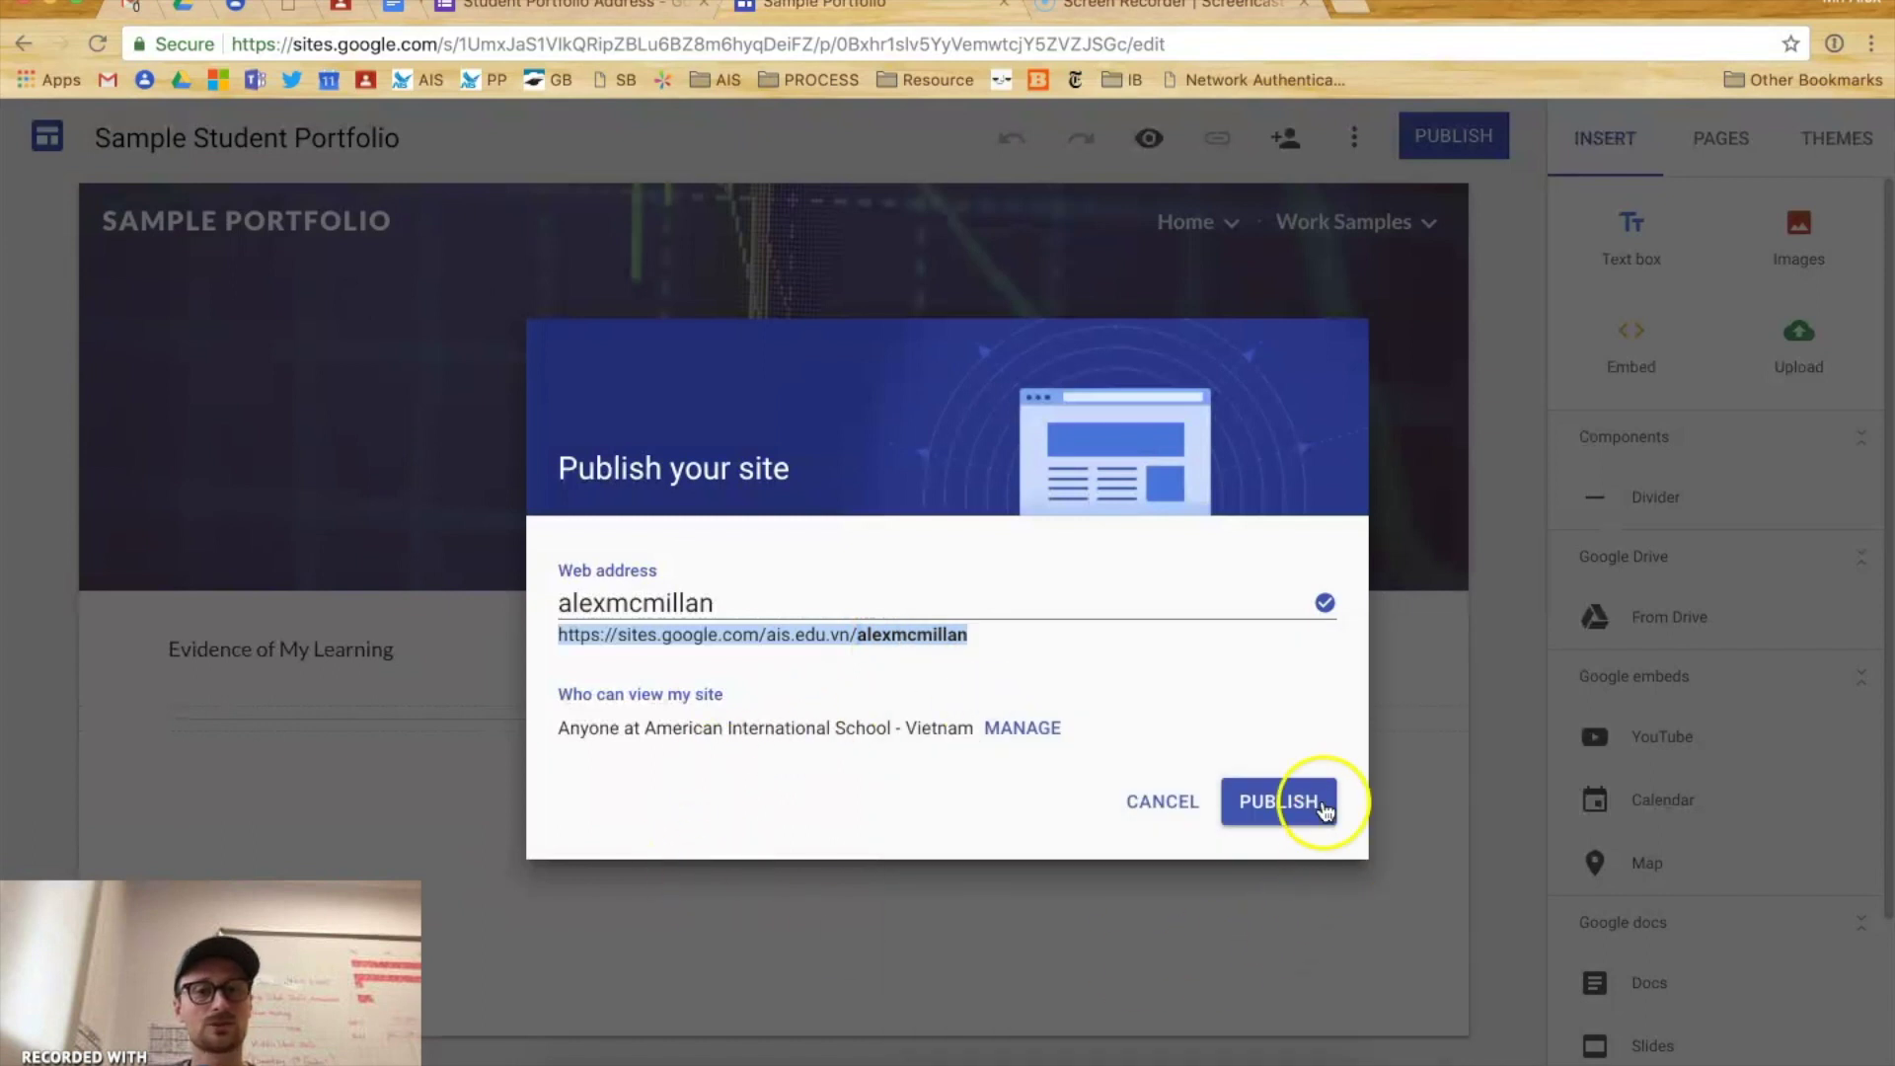
pyautogui.click(1279, 801)
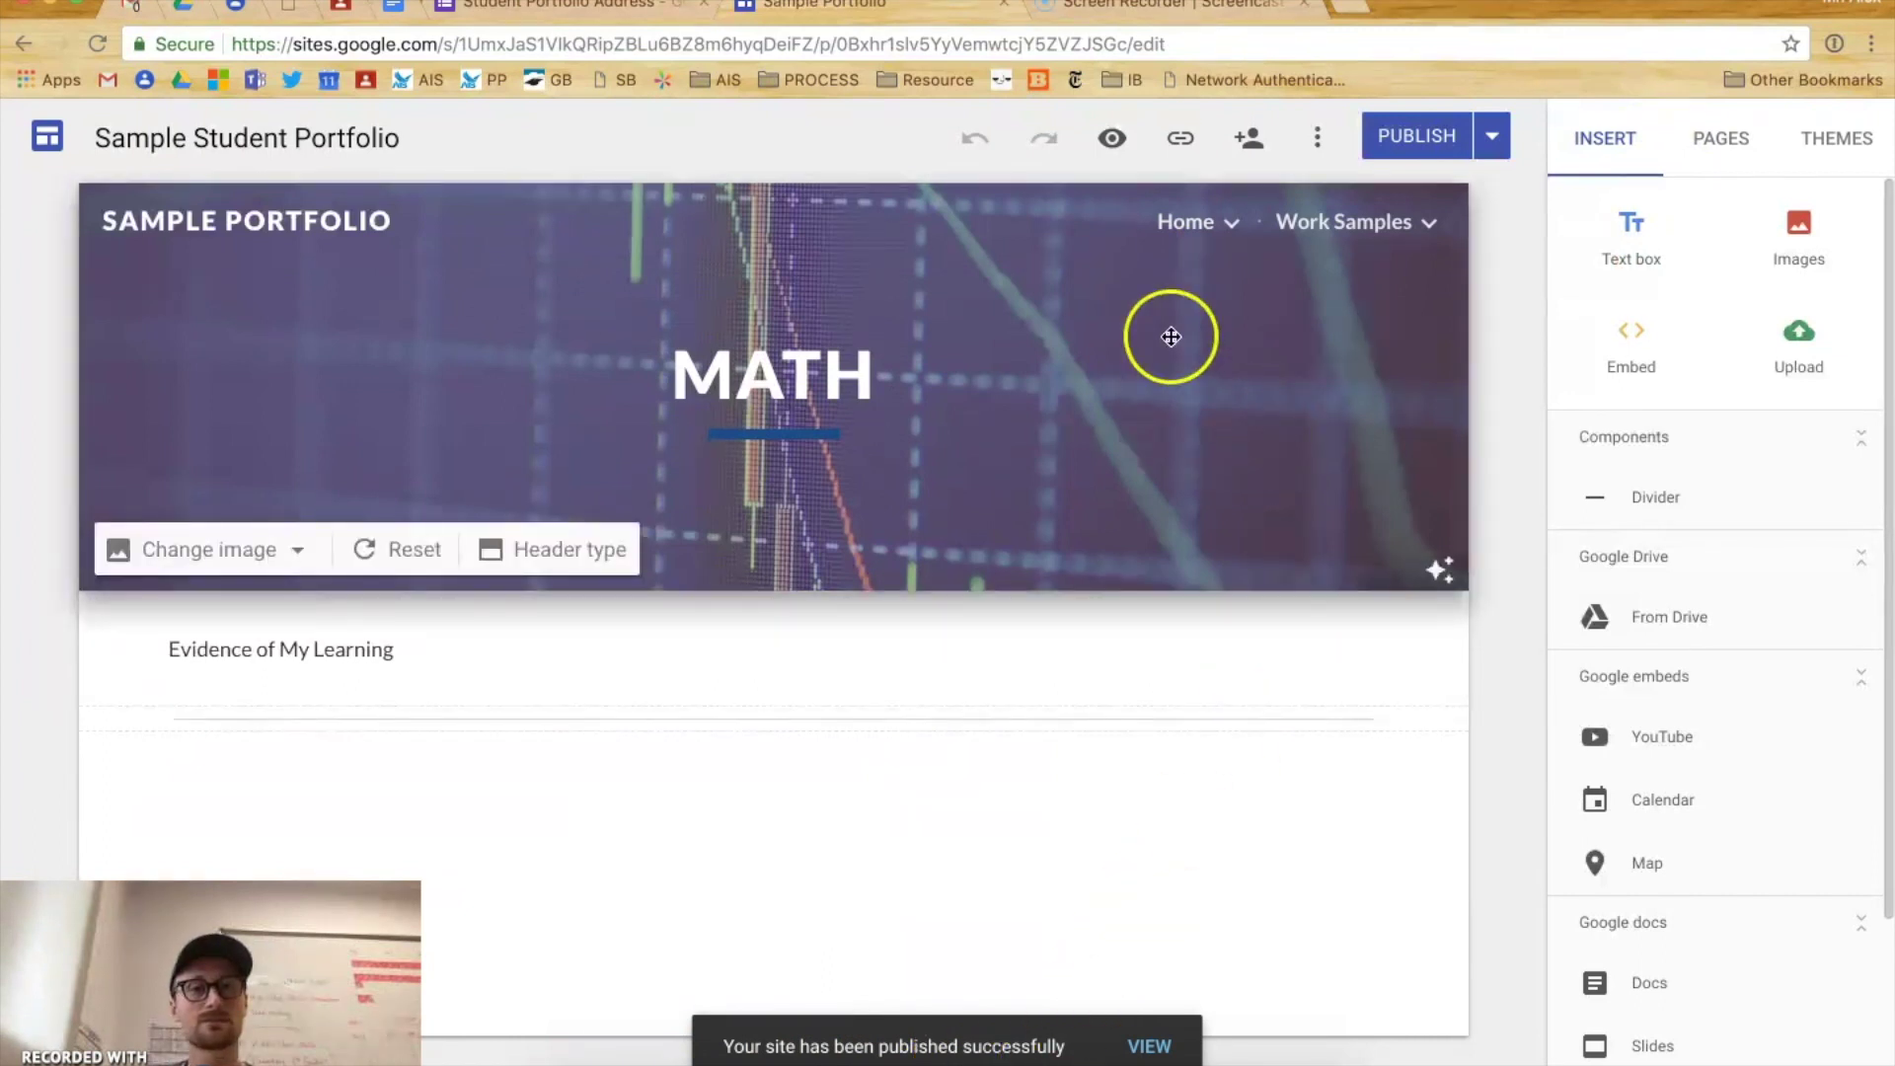
pyautogui.click(1351, 10)
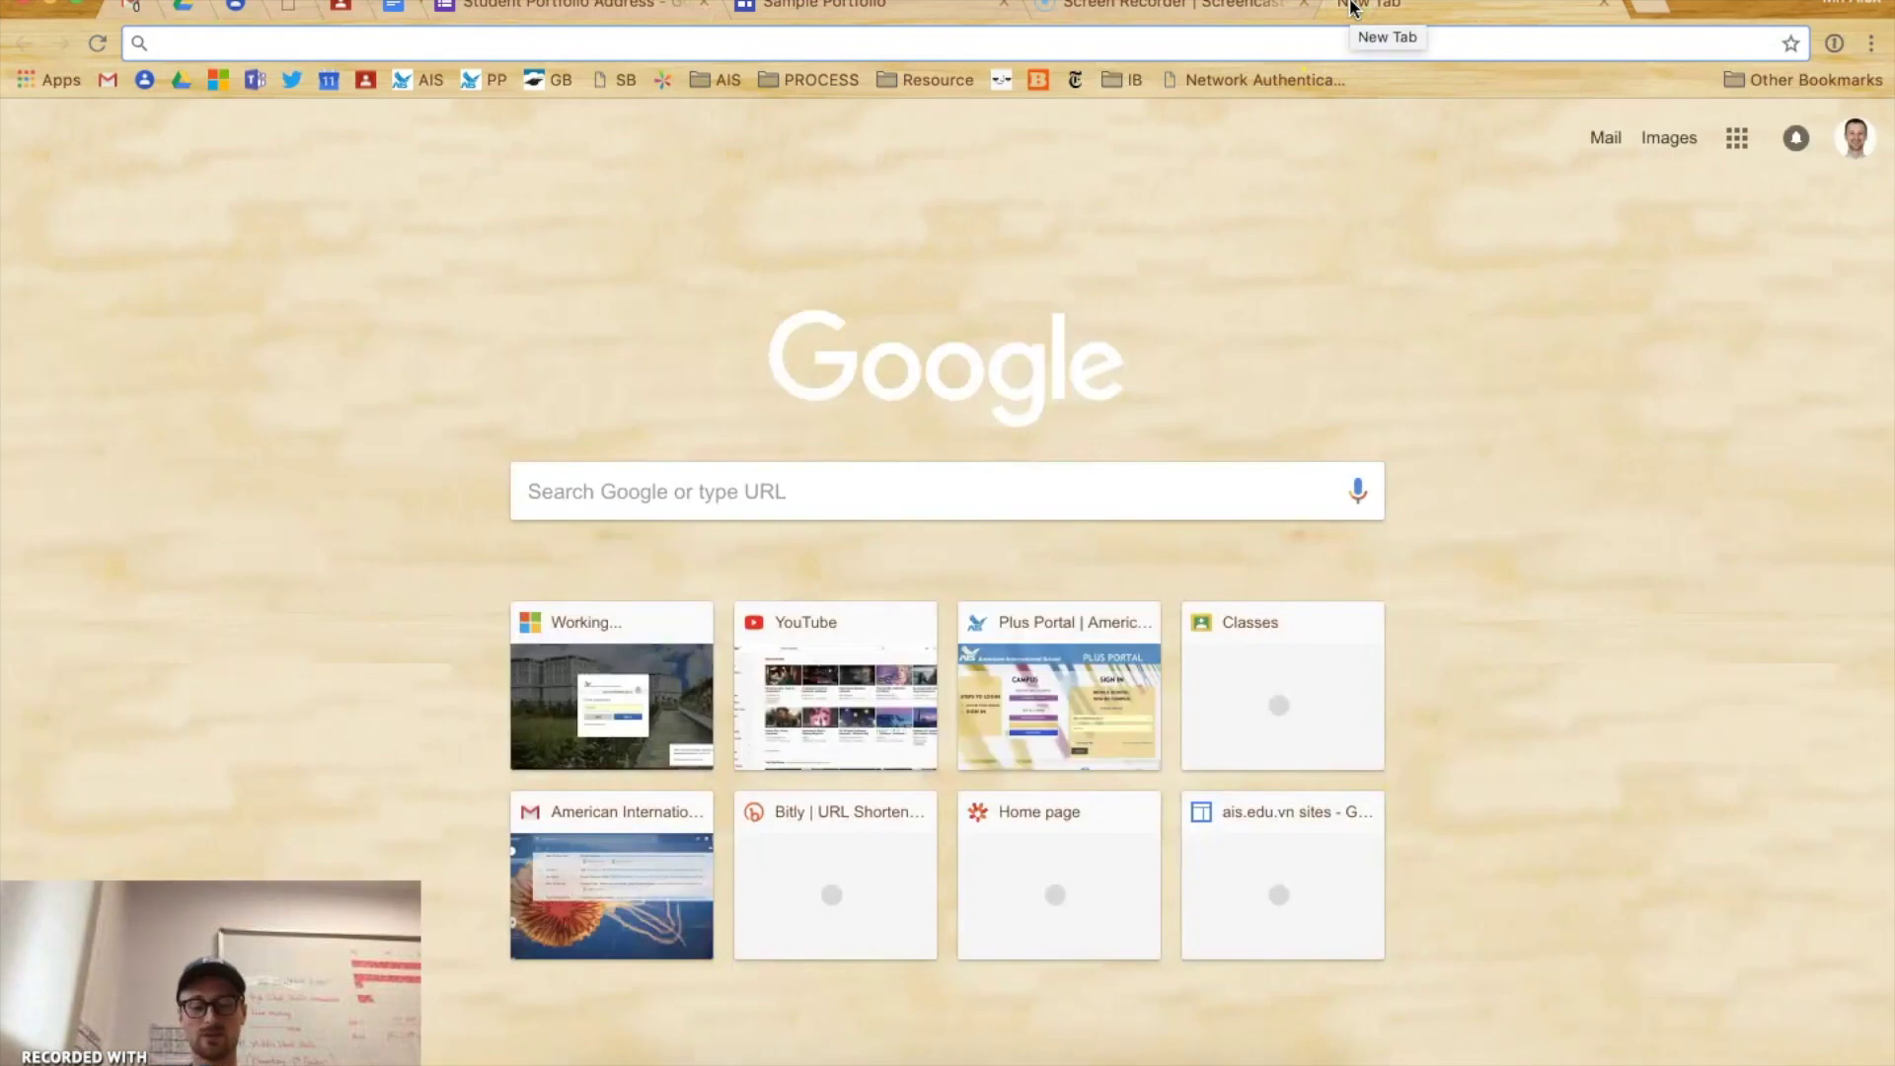
pyautogui.write('bitl')
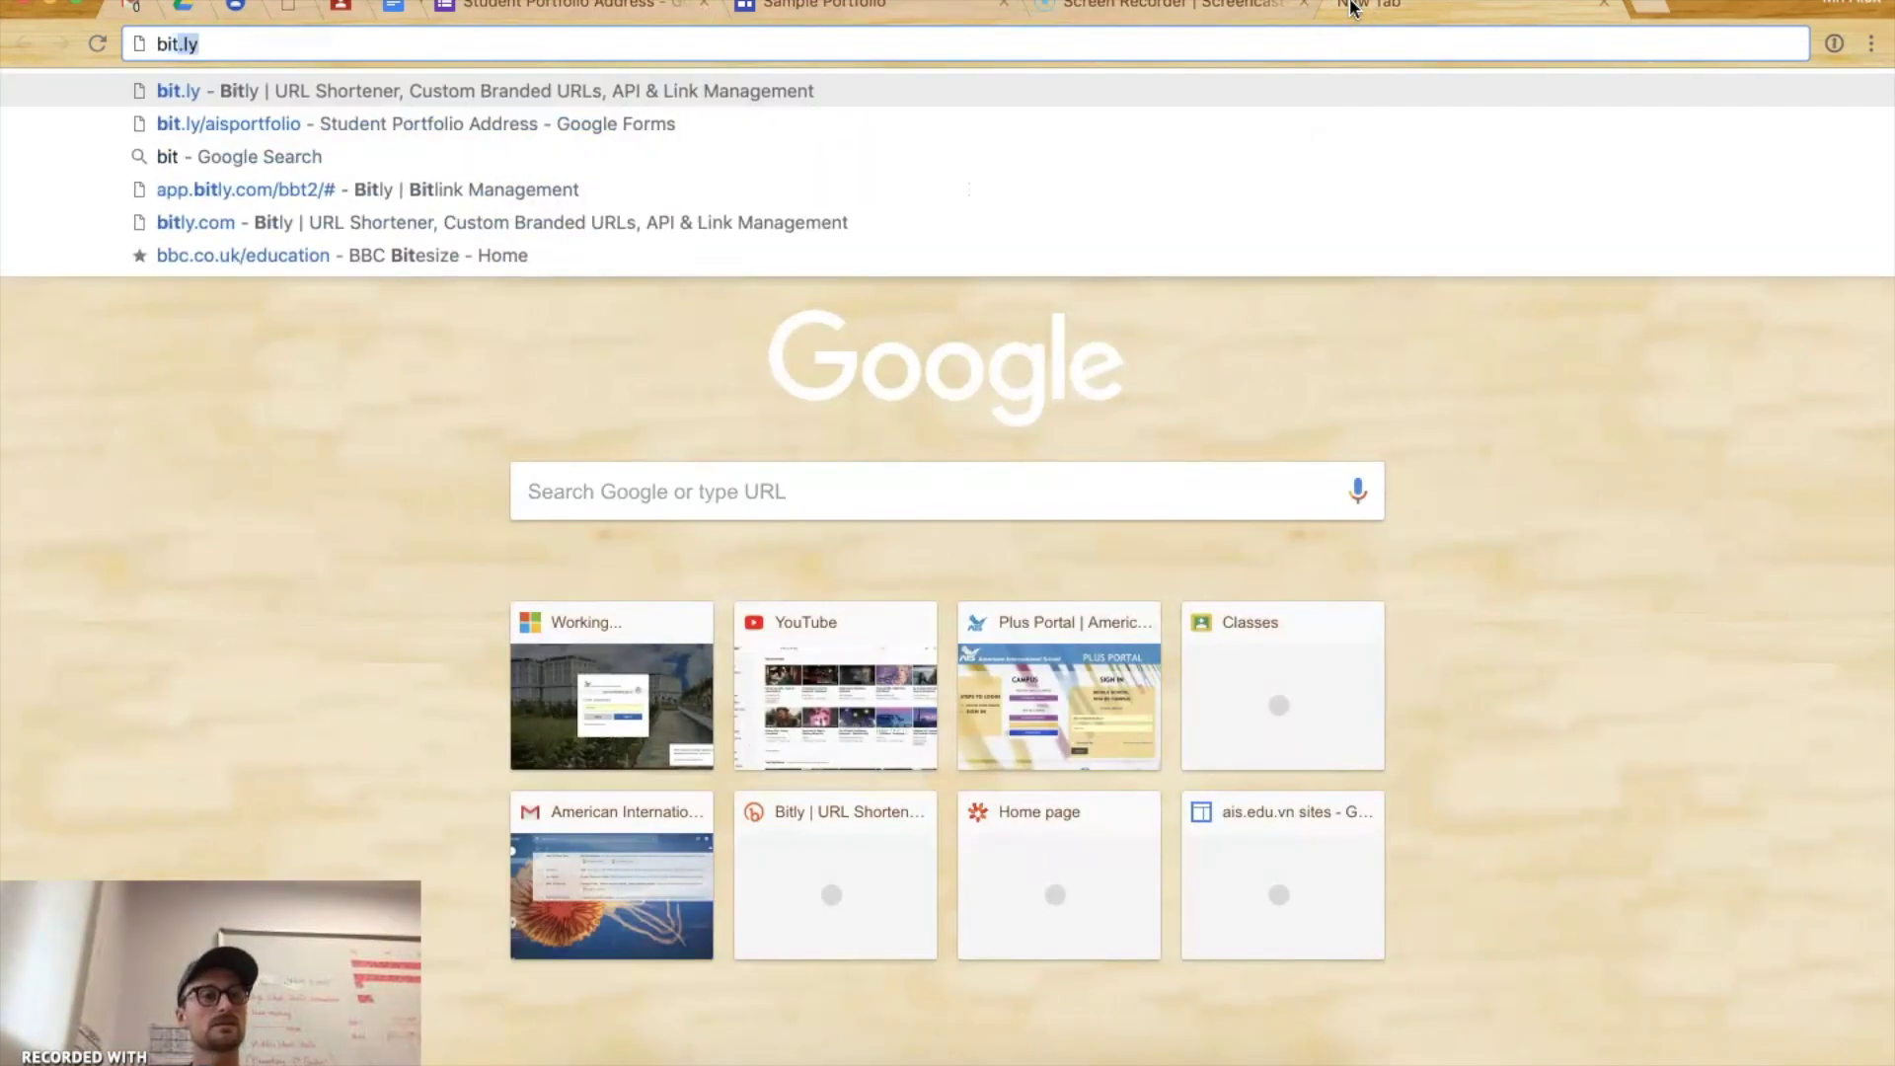
pyautogui.press('BackSpace')
pyautogui.press('BackSpace')
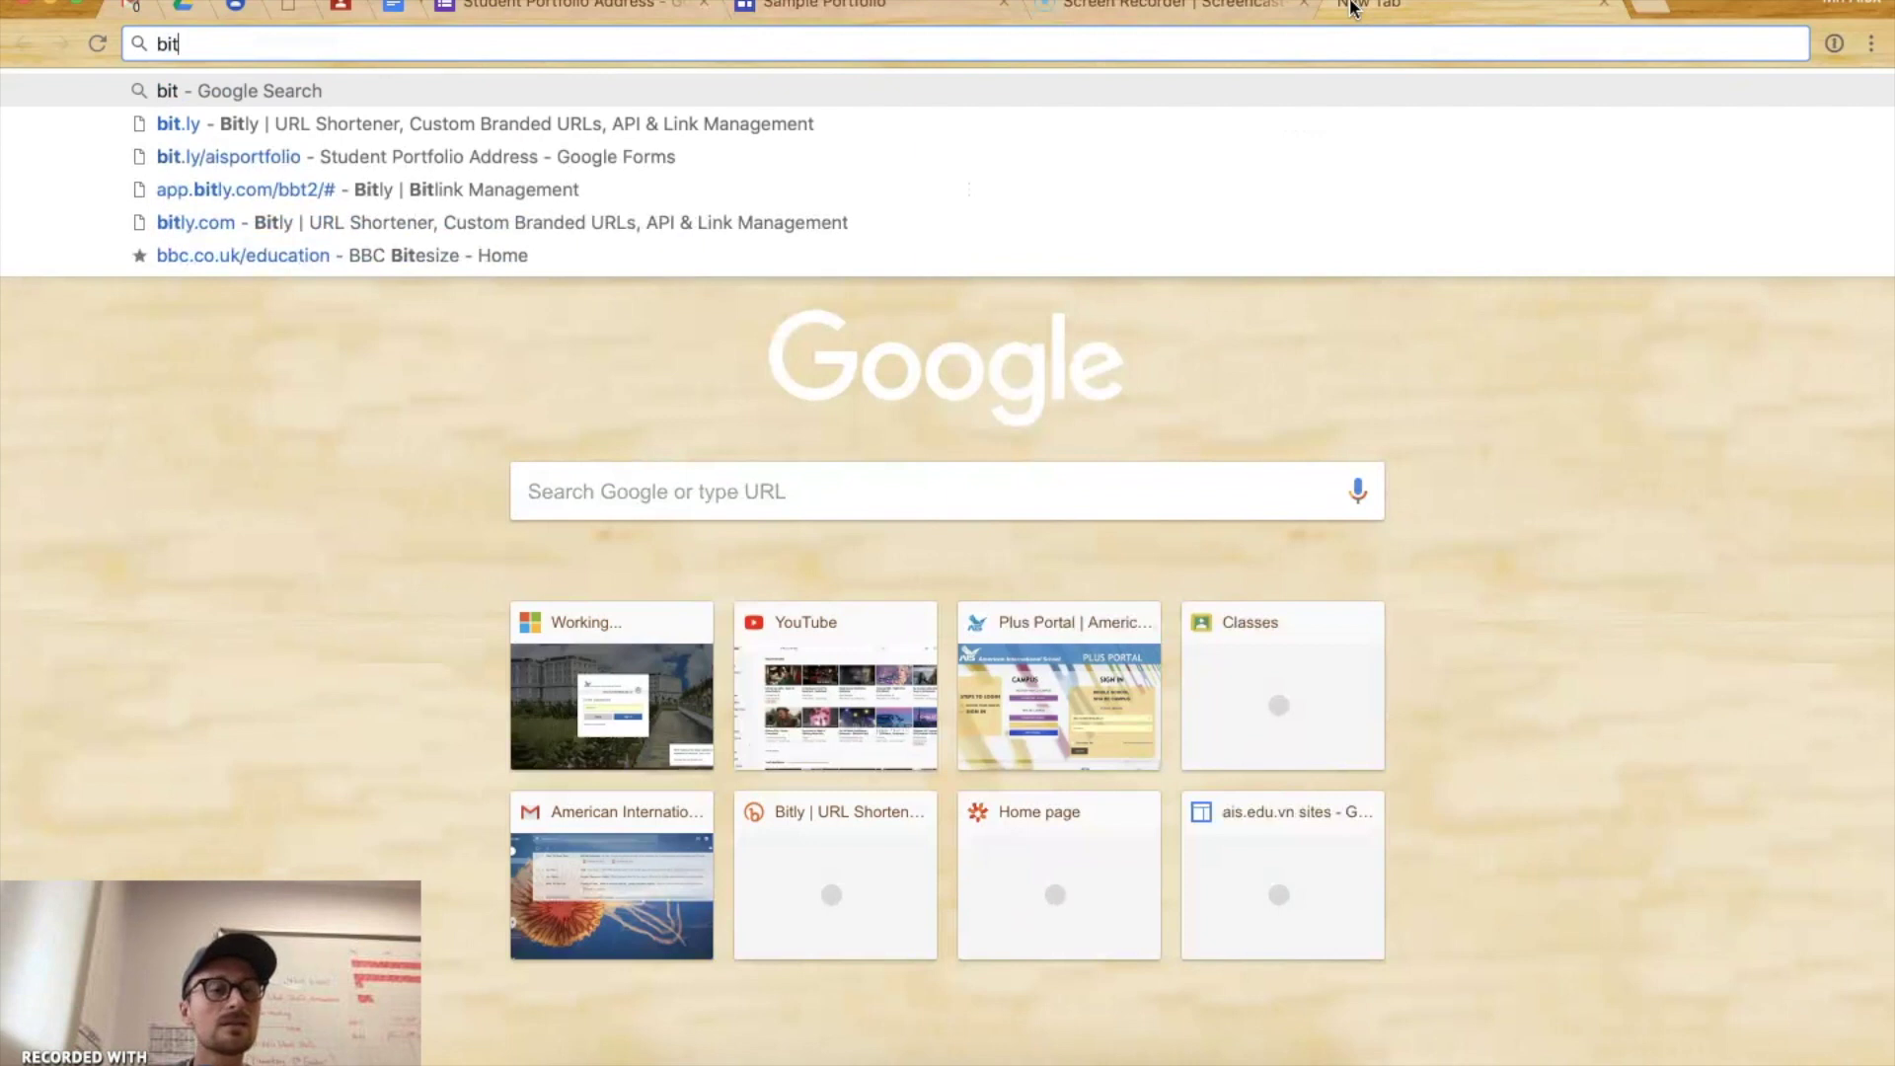
pyautogui.write('.ly/ais')
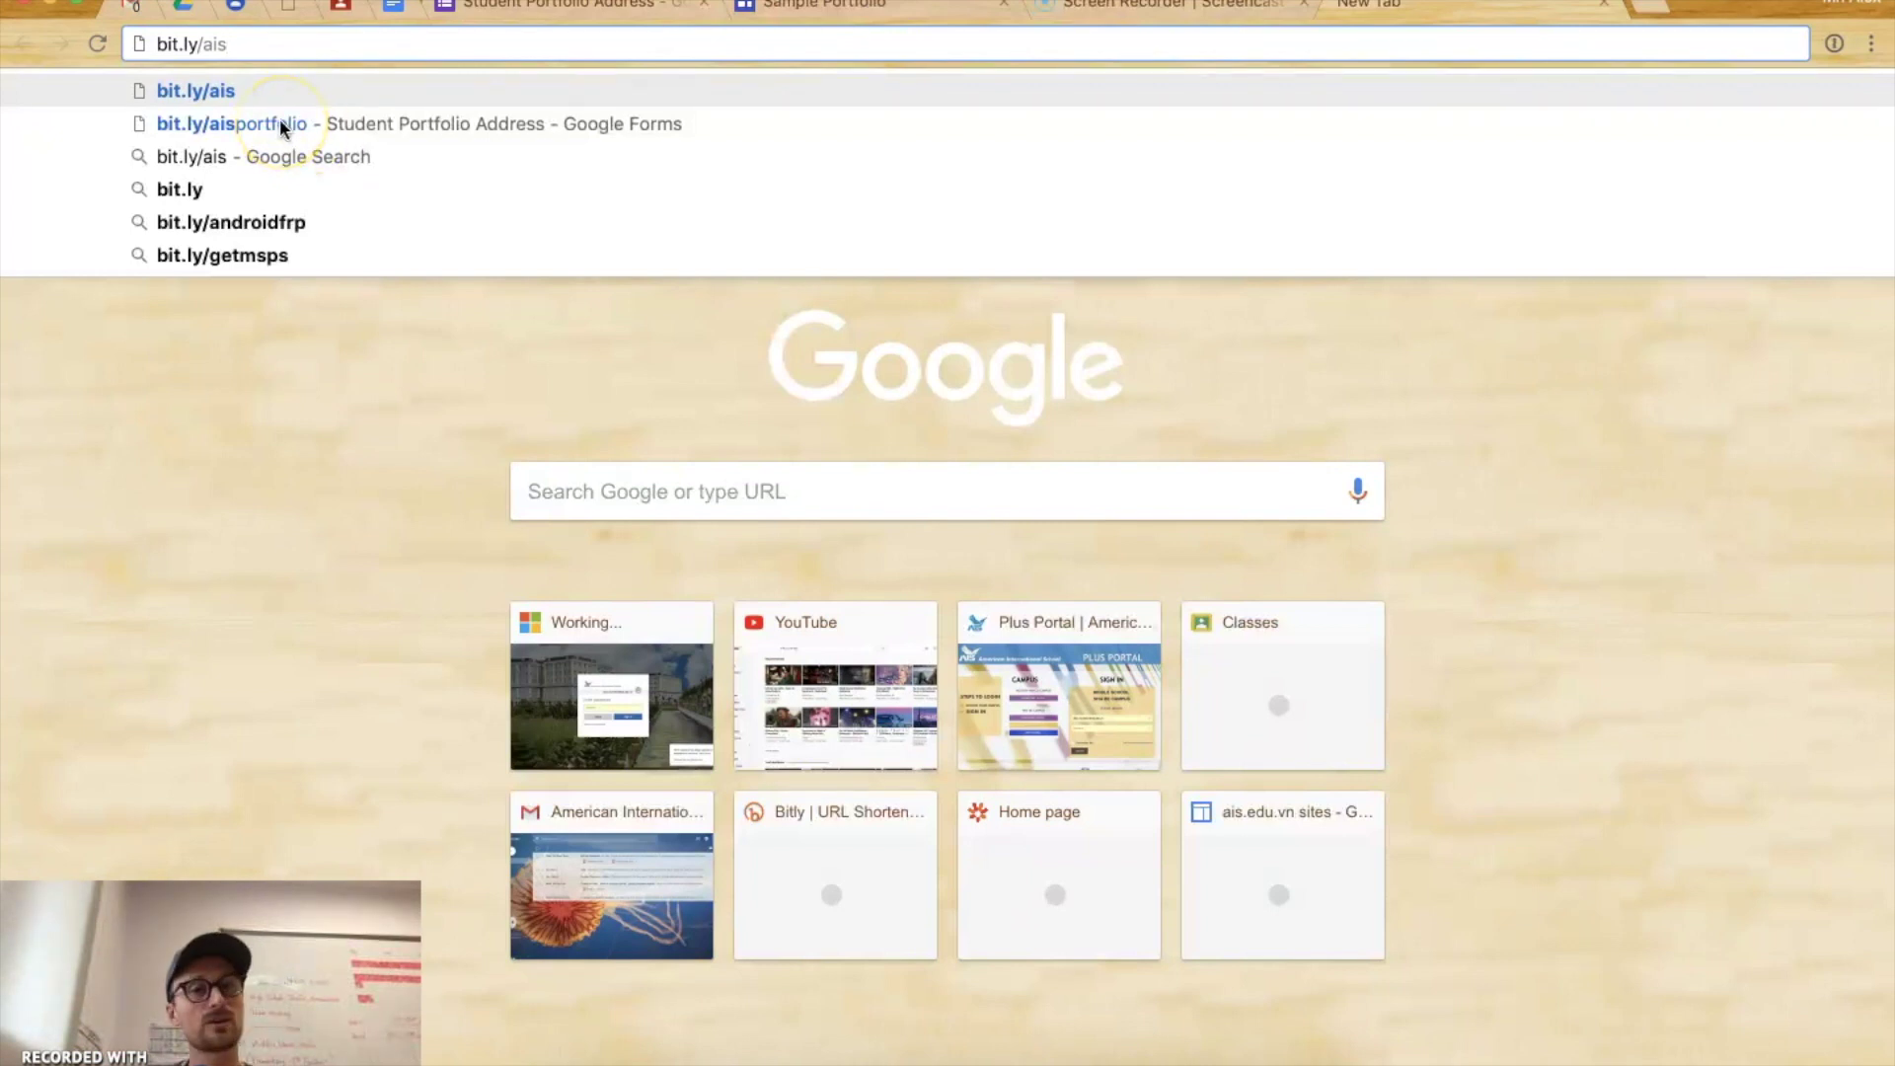
pyautogui.click(283, 128)
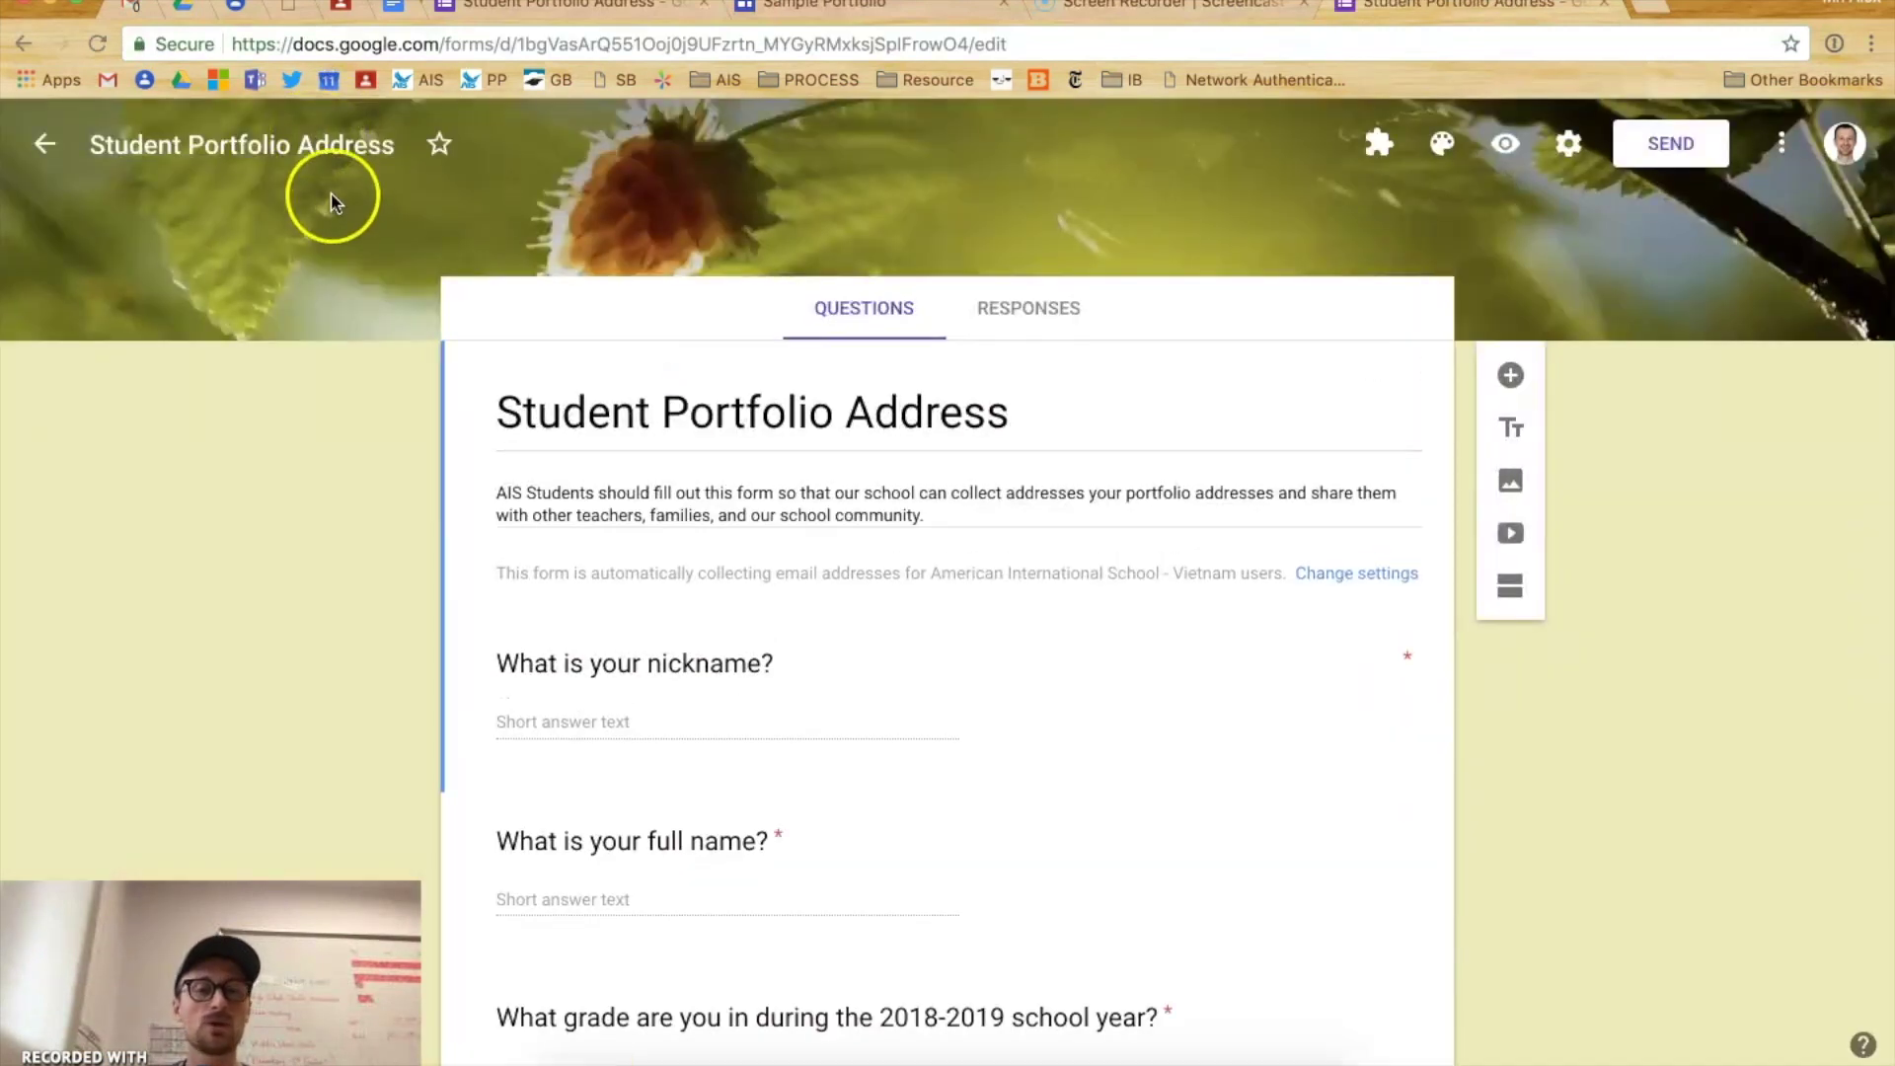
# - Preview the Student Portfolio Address form in a new tab, as a respondent sees it
pyautogui.scroll(-15, 862, 520)
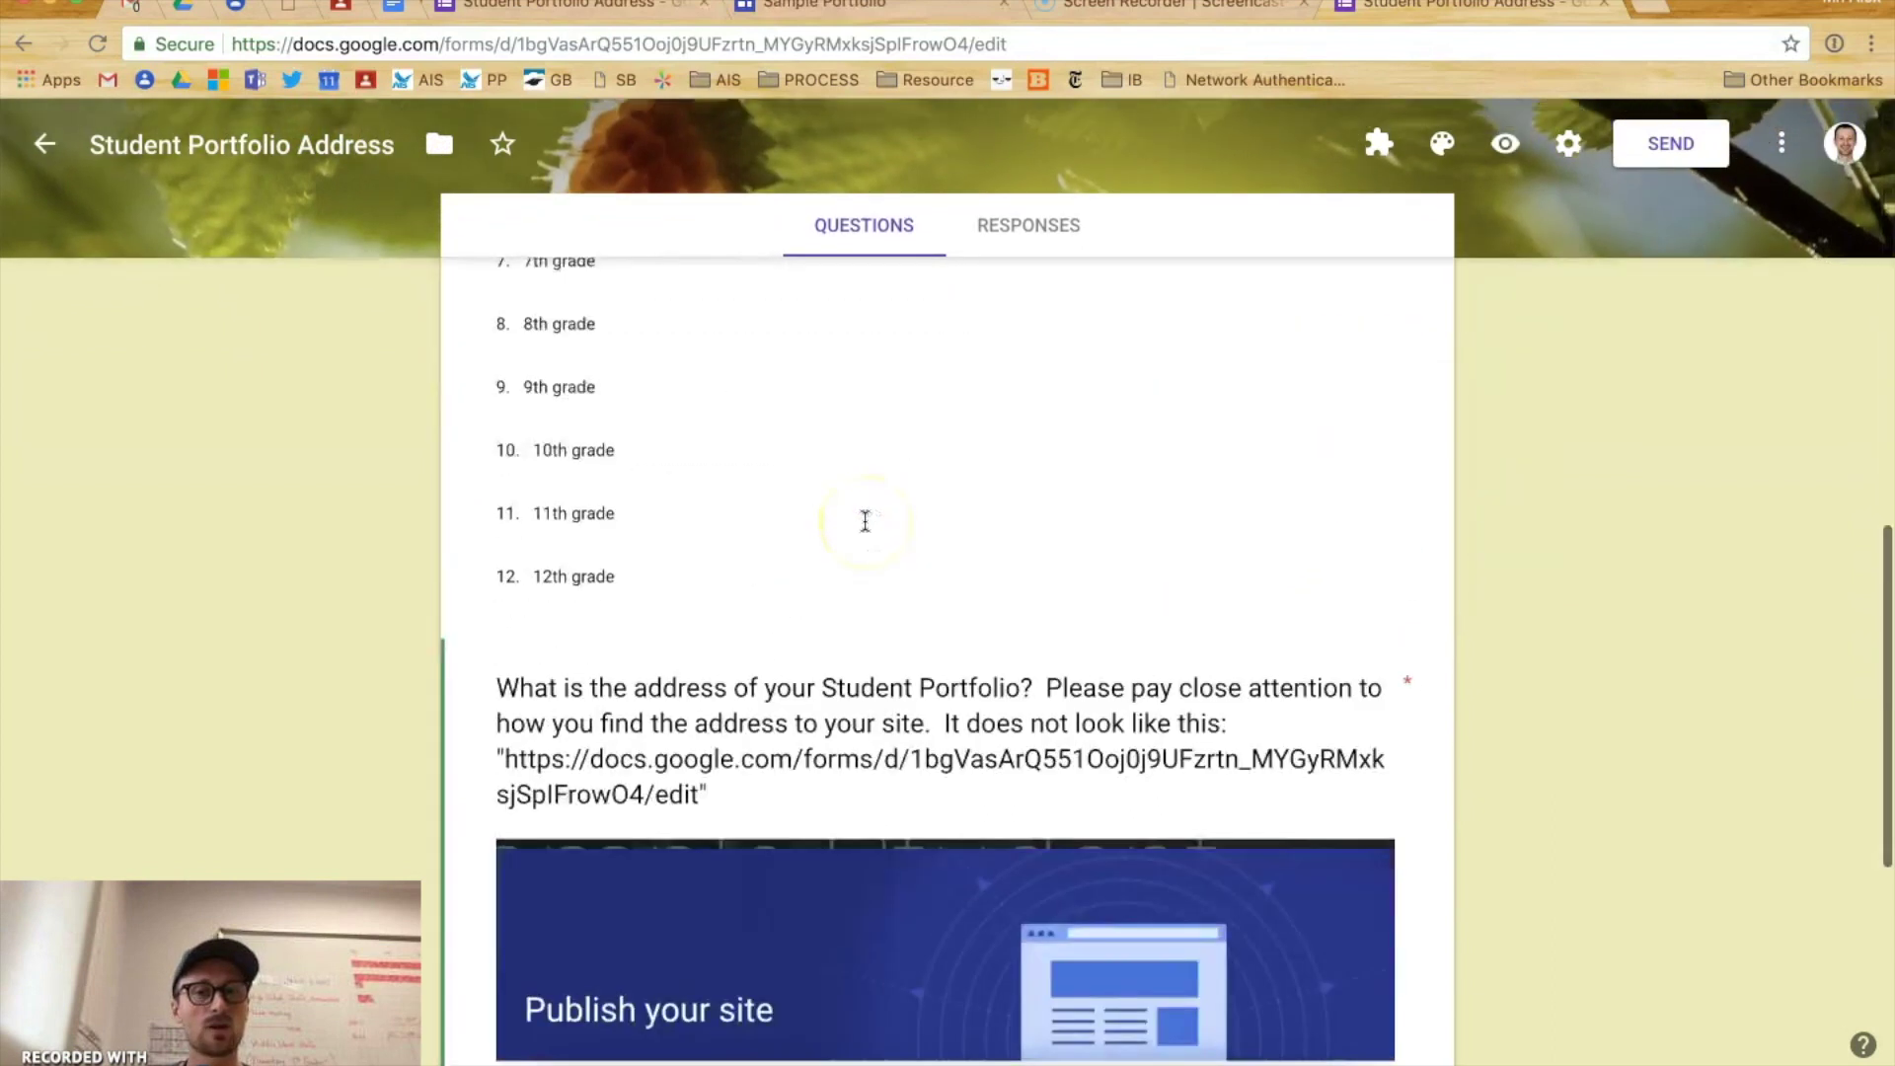
pyautogui.scroll(15, 864, 520)
pyautogui.click(829, 408)
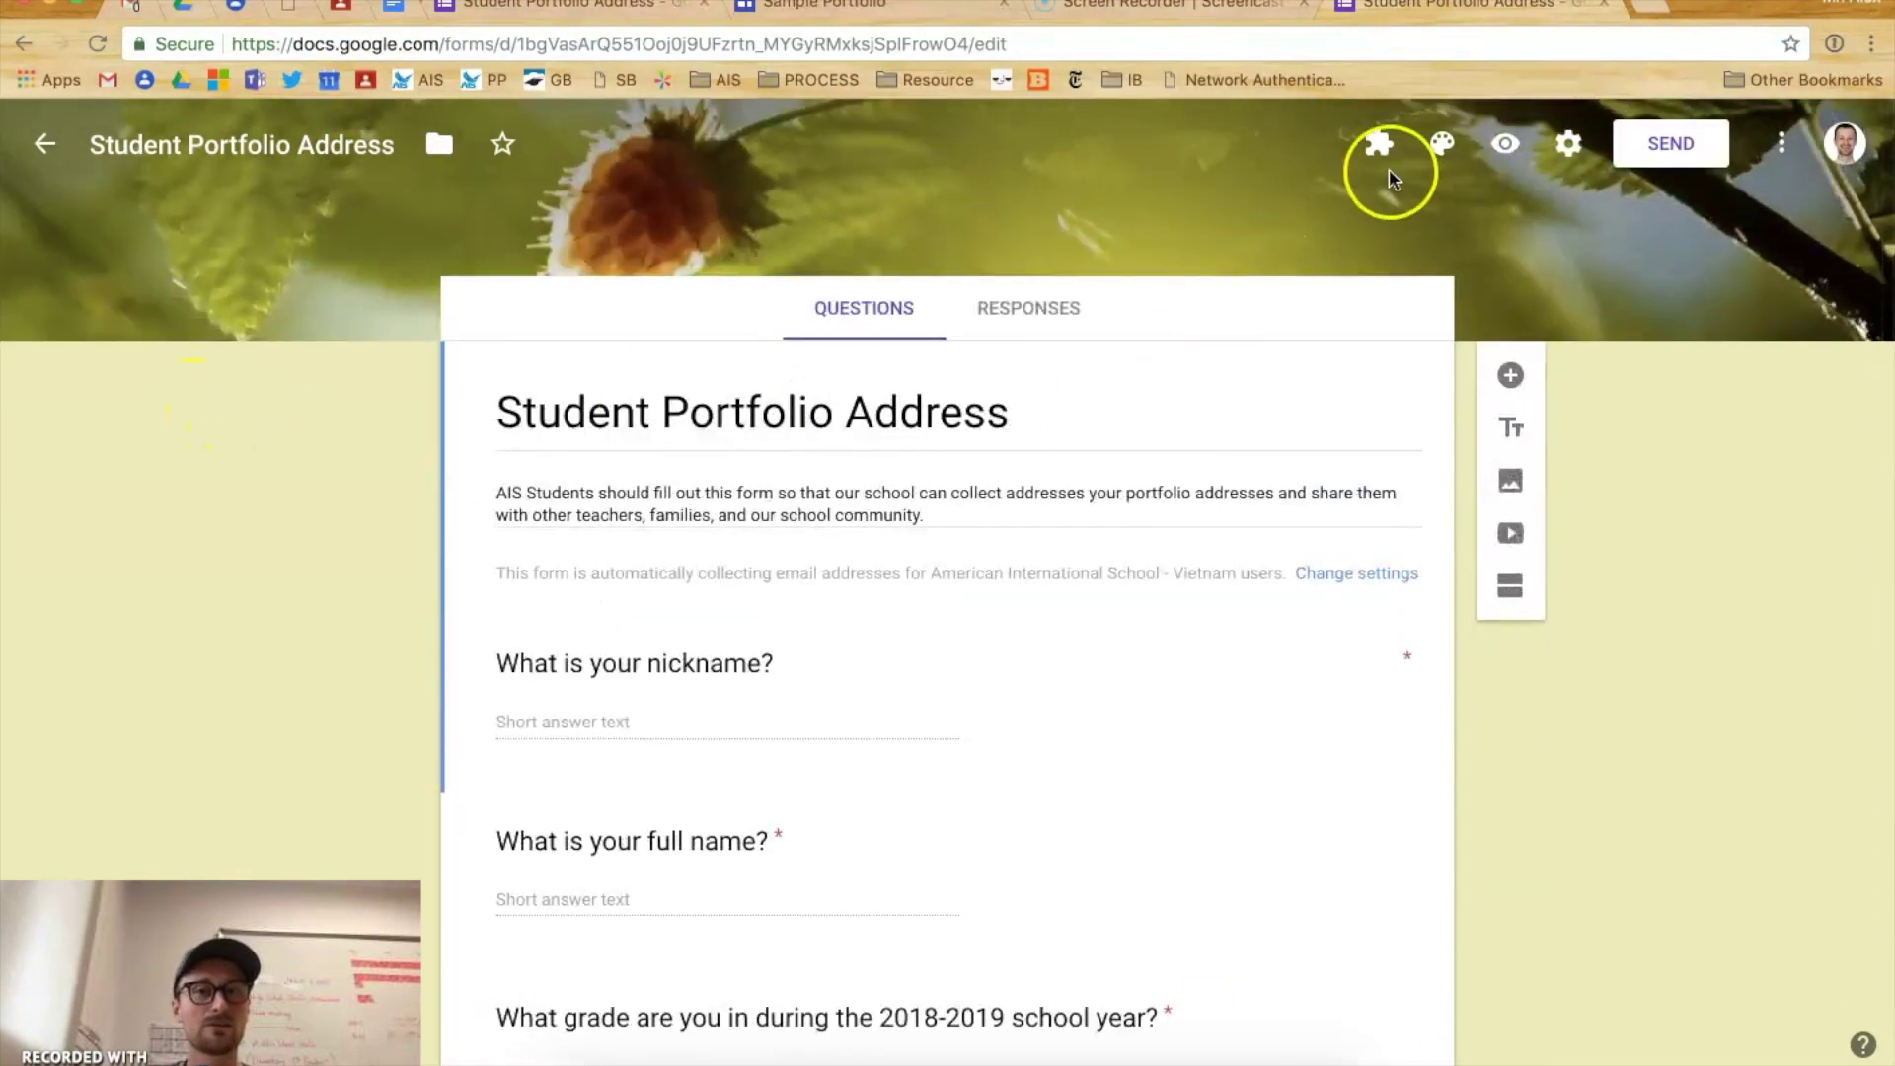
pyautogui.click(1507, 144)
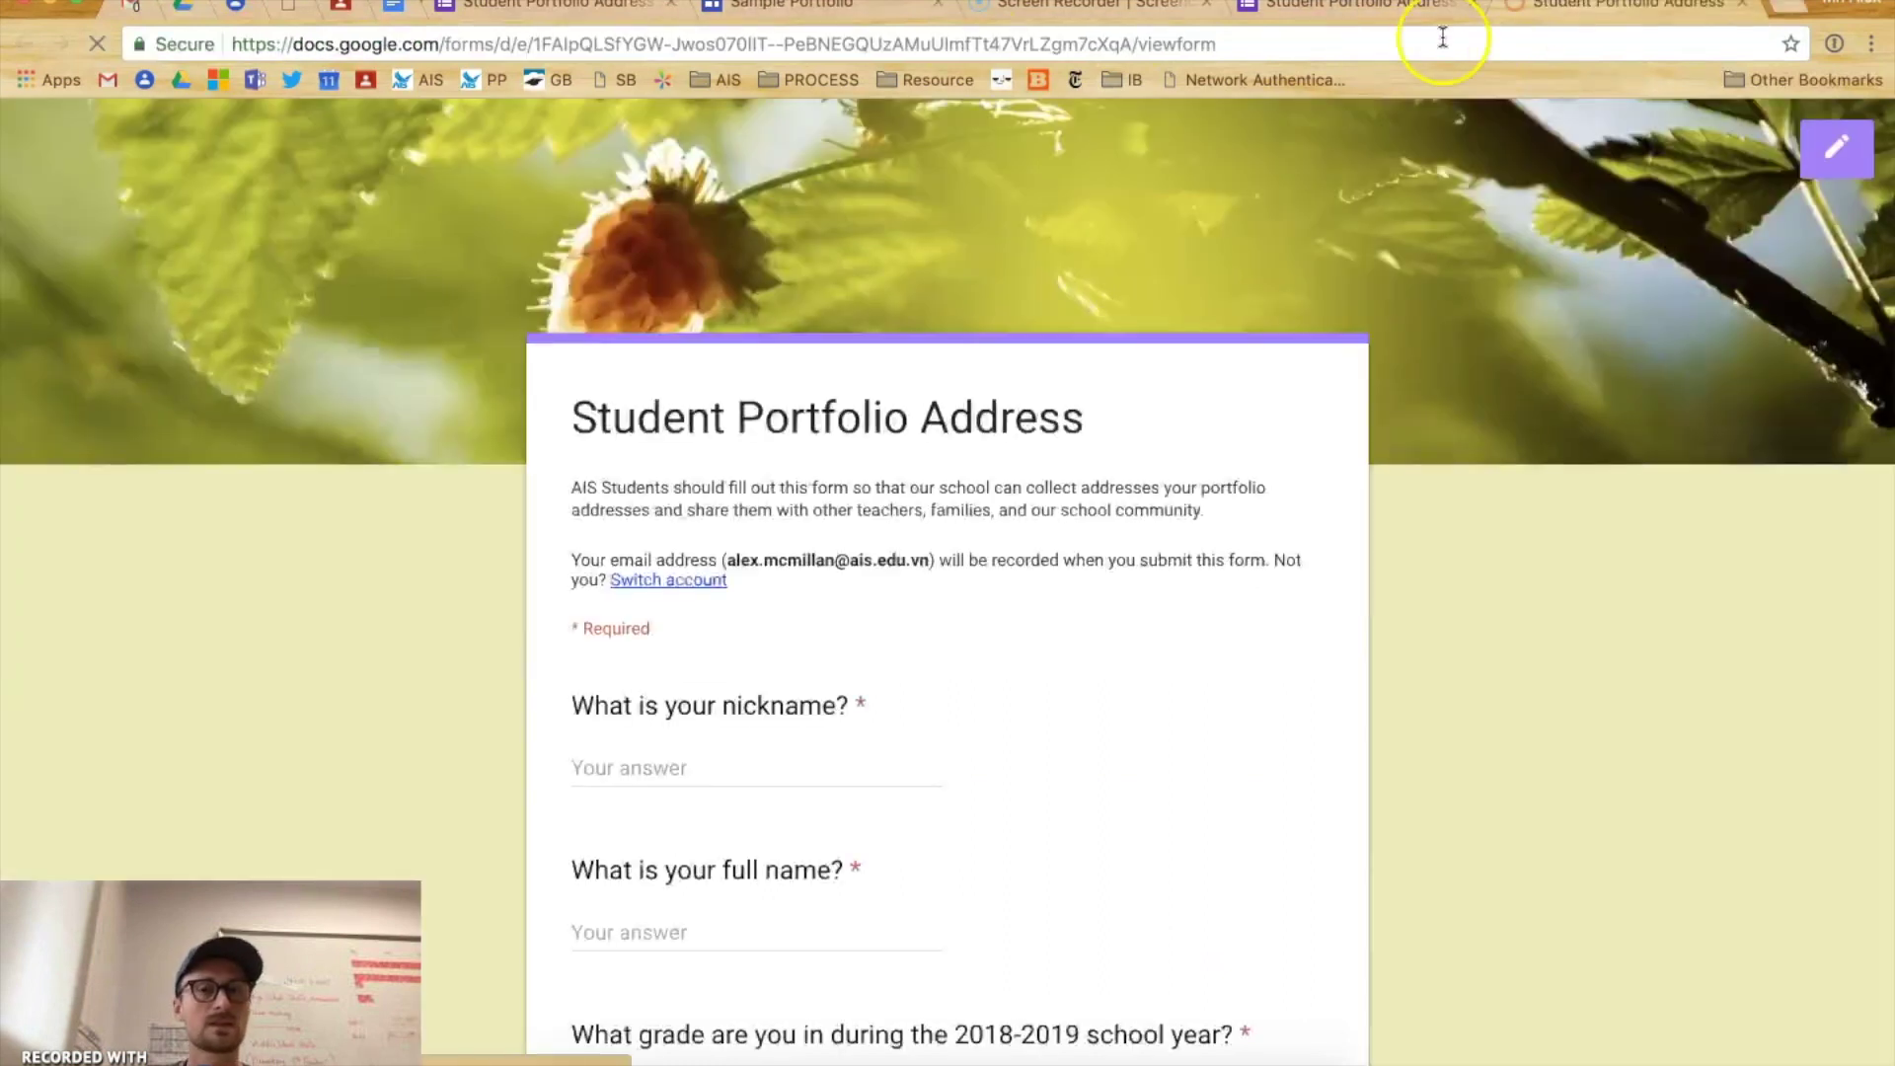
# - Enter the student's nickname and full name in the form's first two answer fields
pyautogui.scroll(-10, 233, 517)
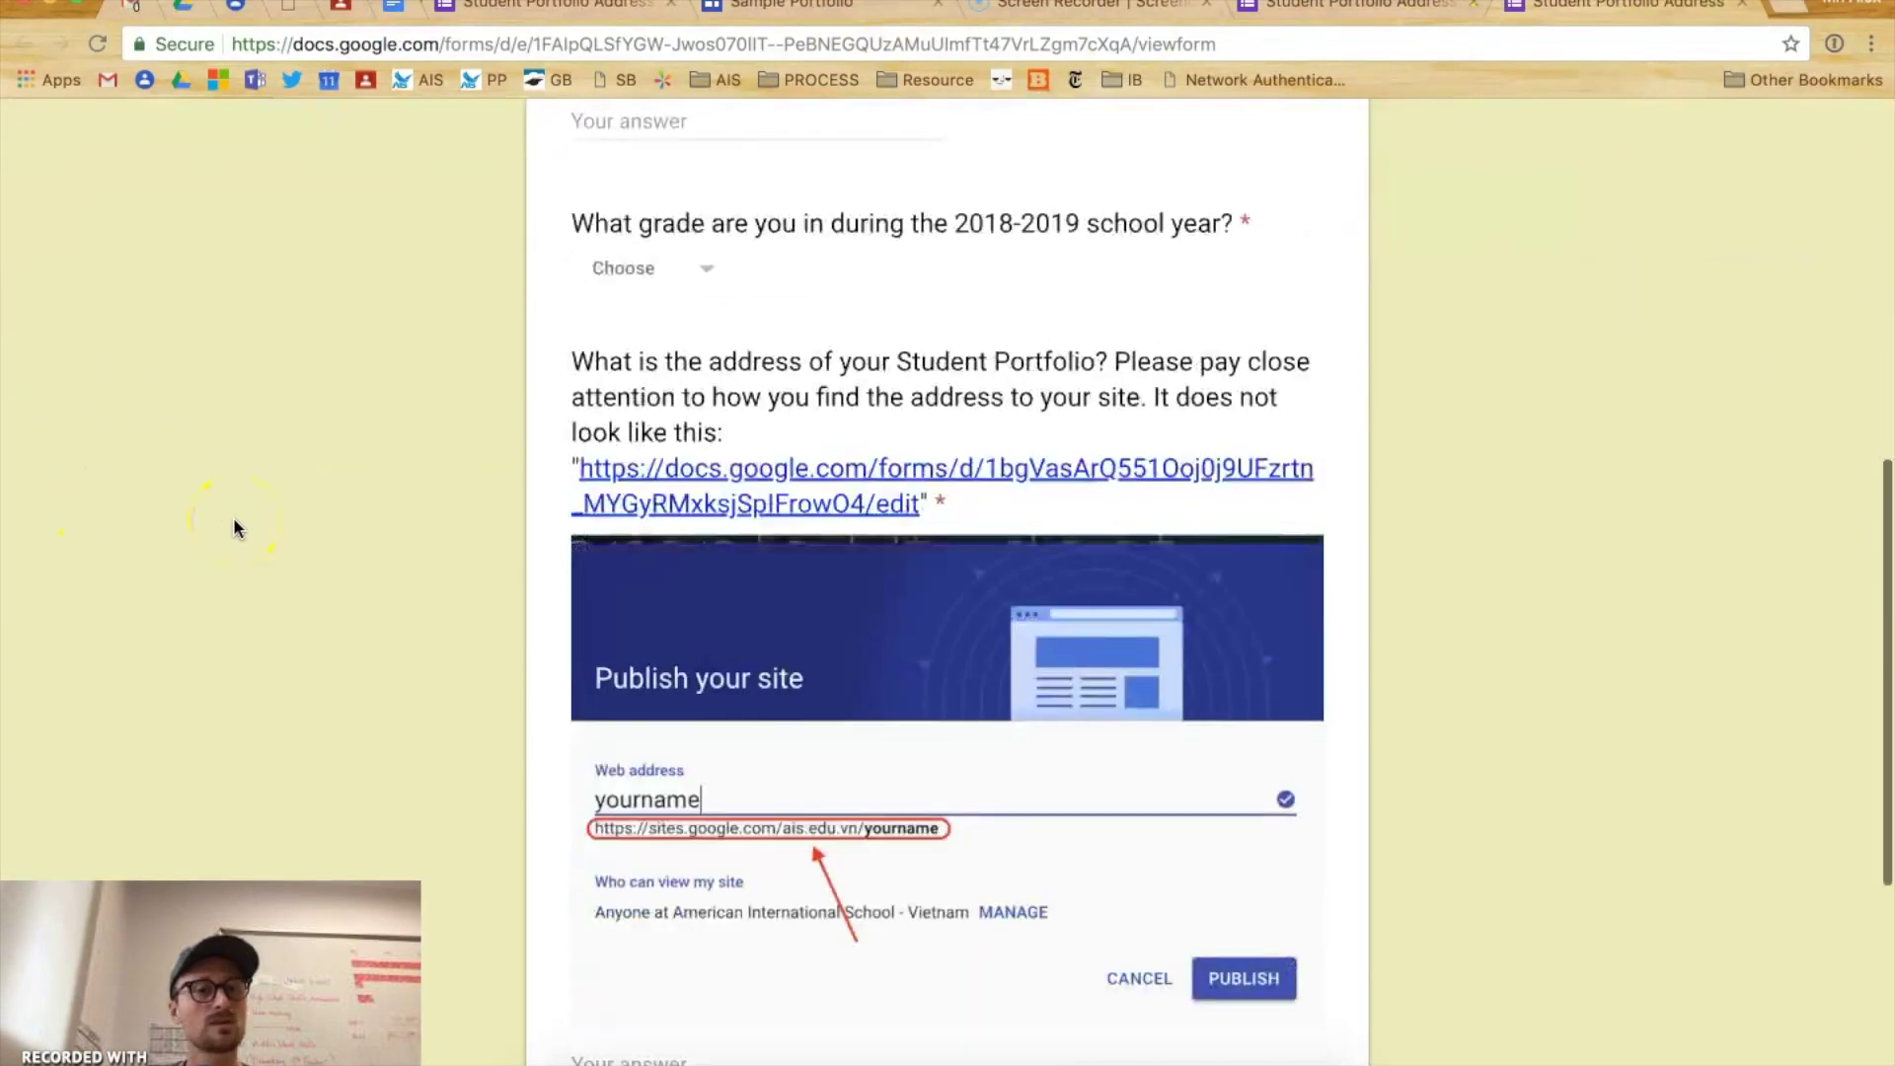
pyautogui.scroll(9, 233, 517)
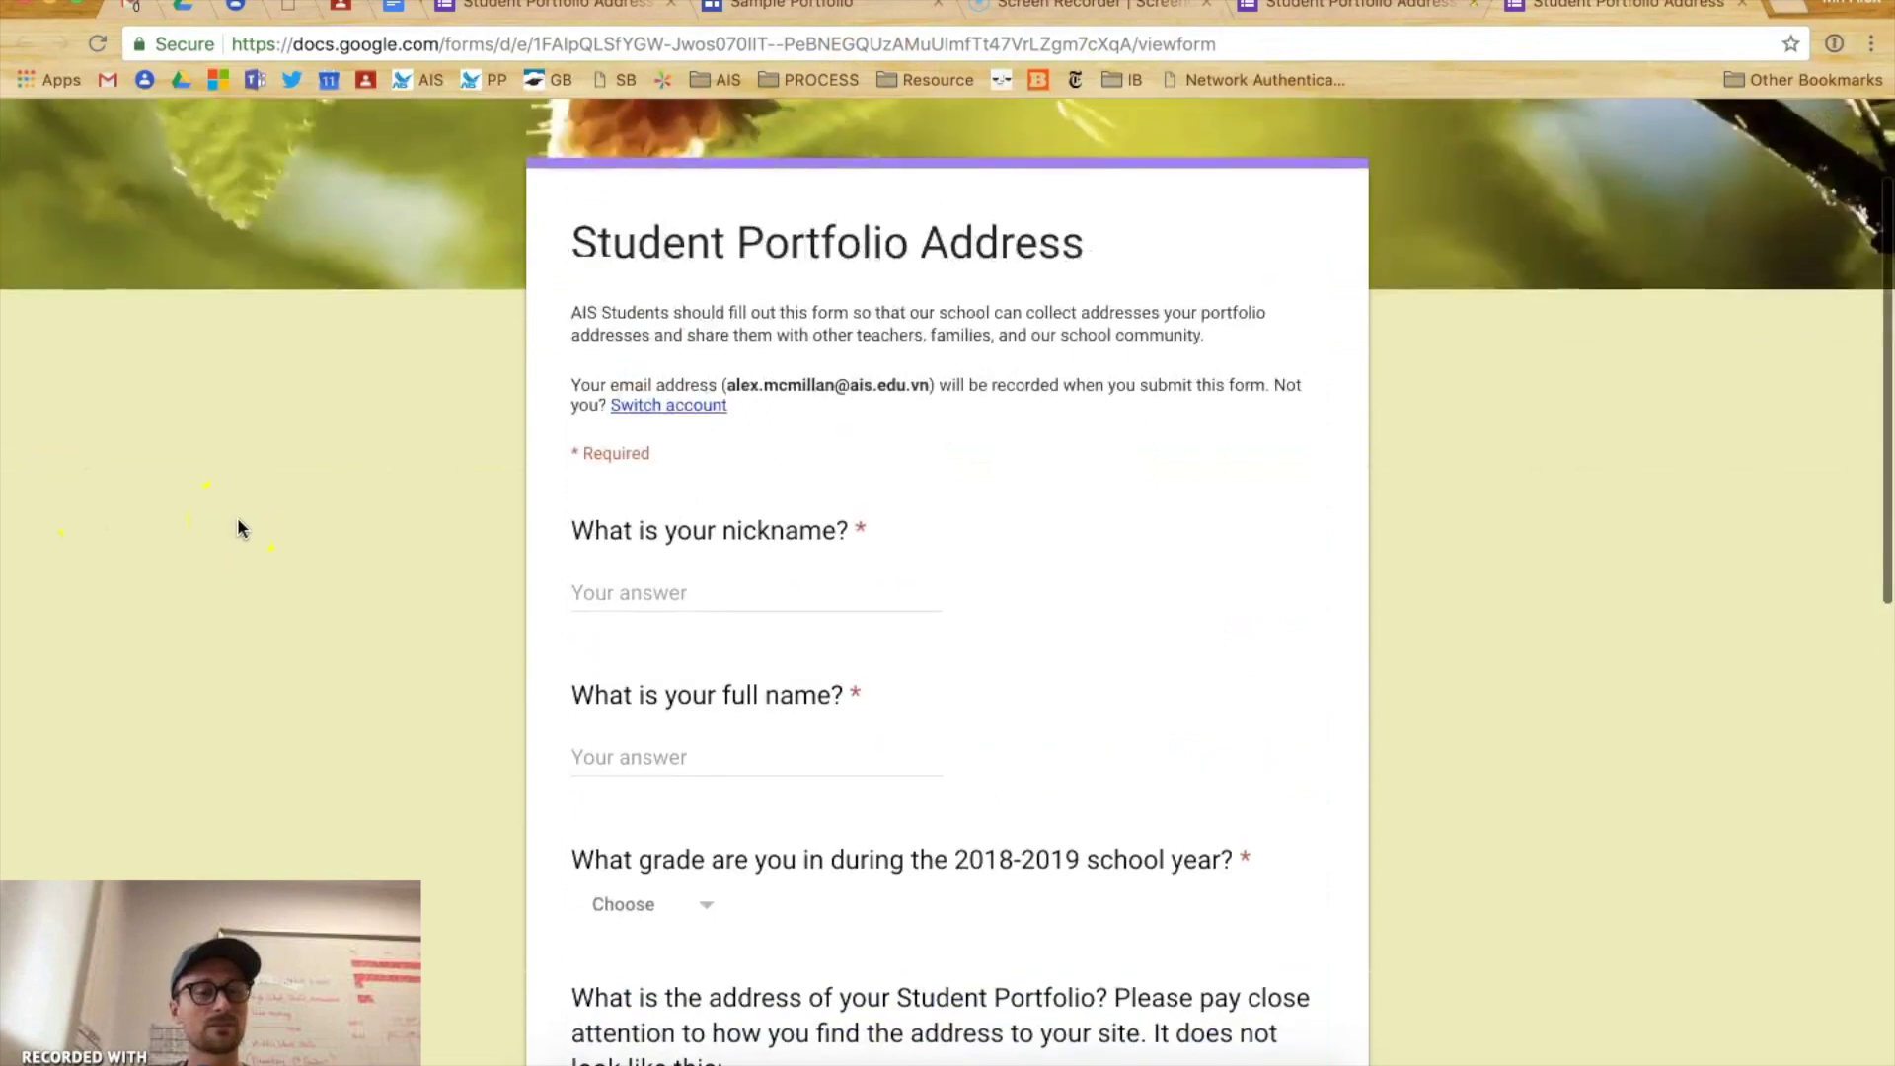
pyautogui.click(624, 582)
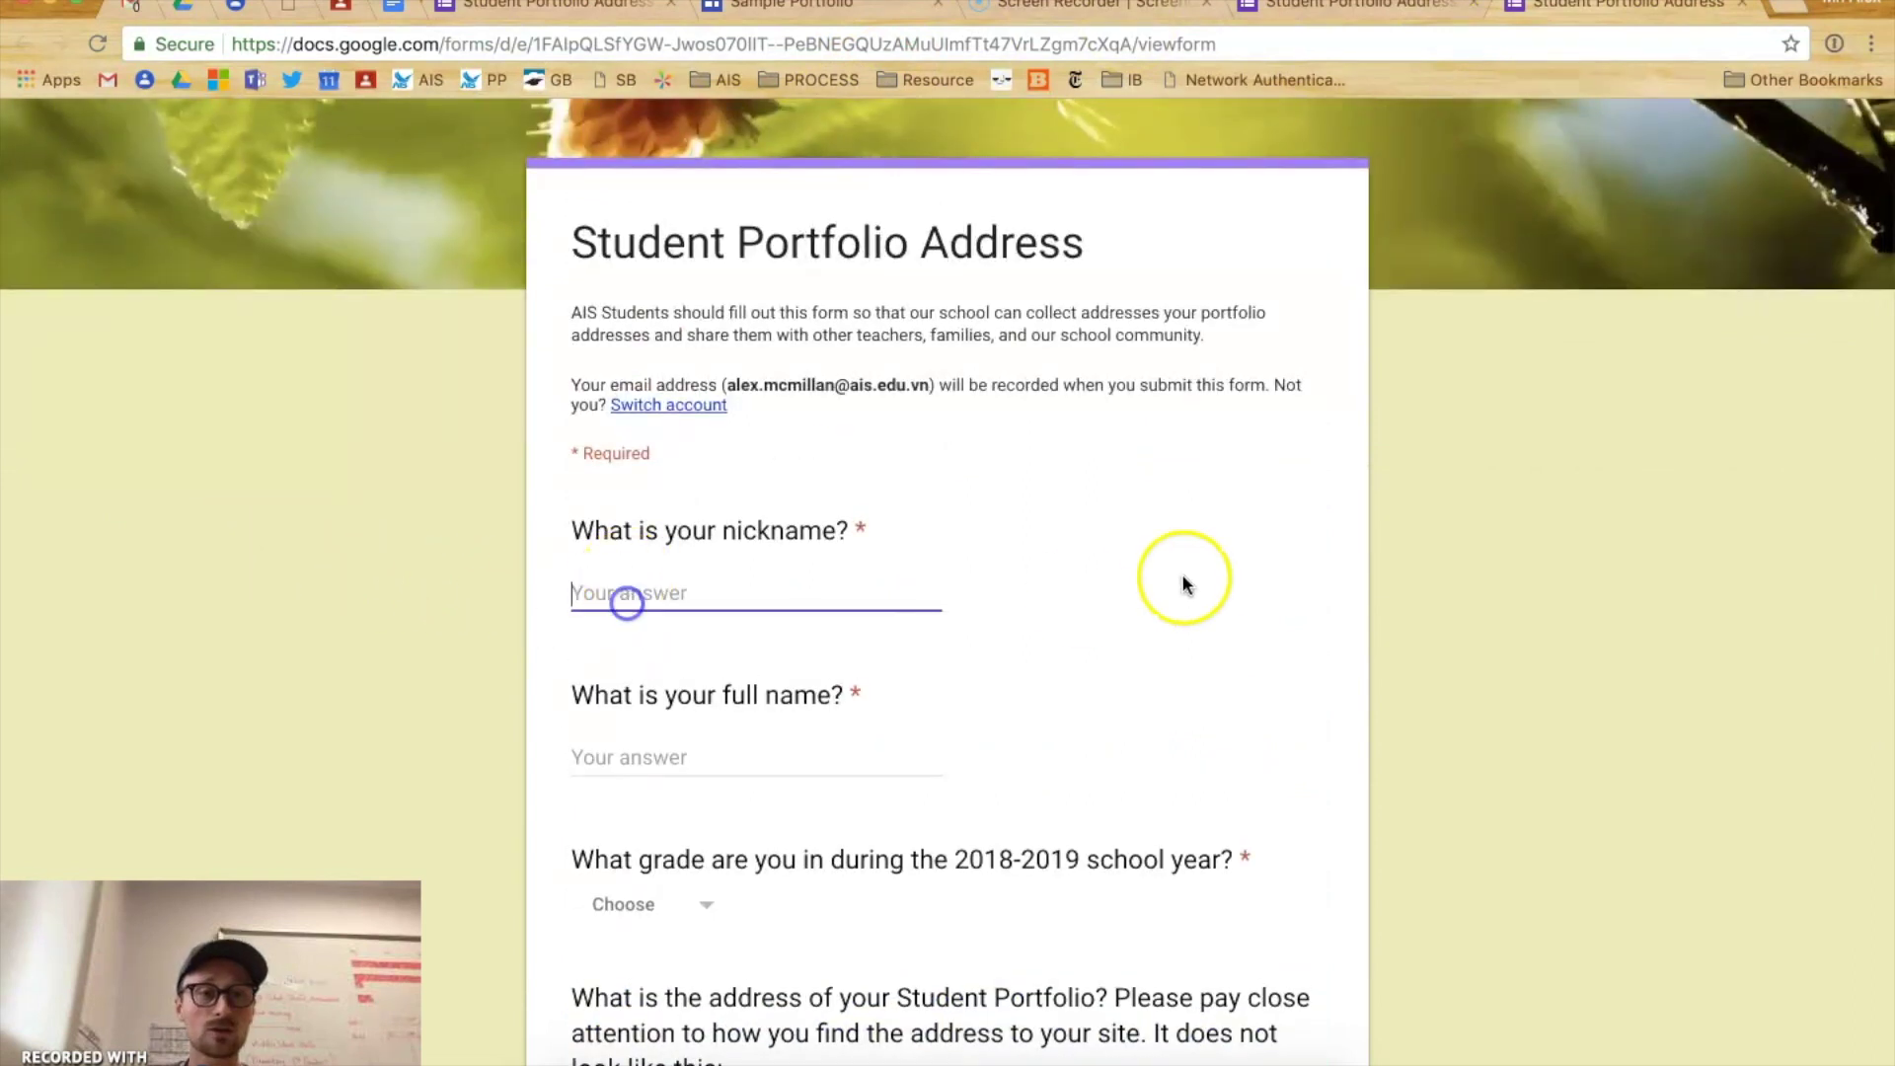
pyautogui.write('Alex')
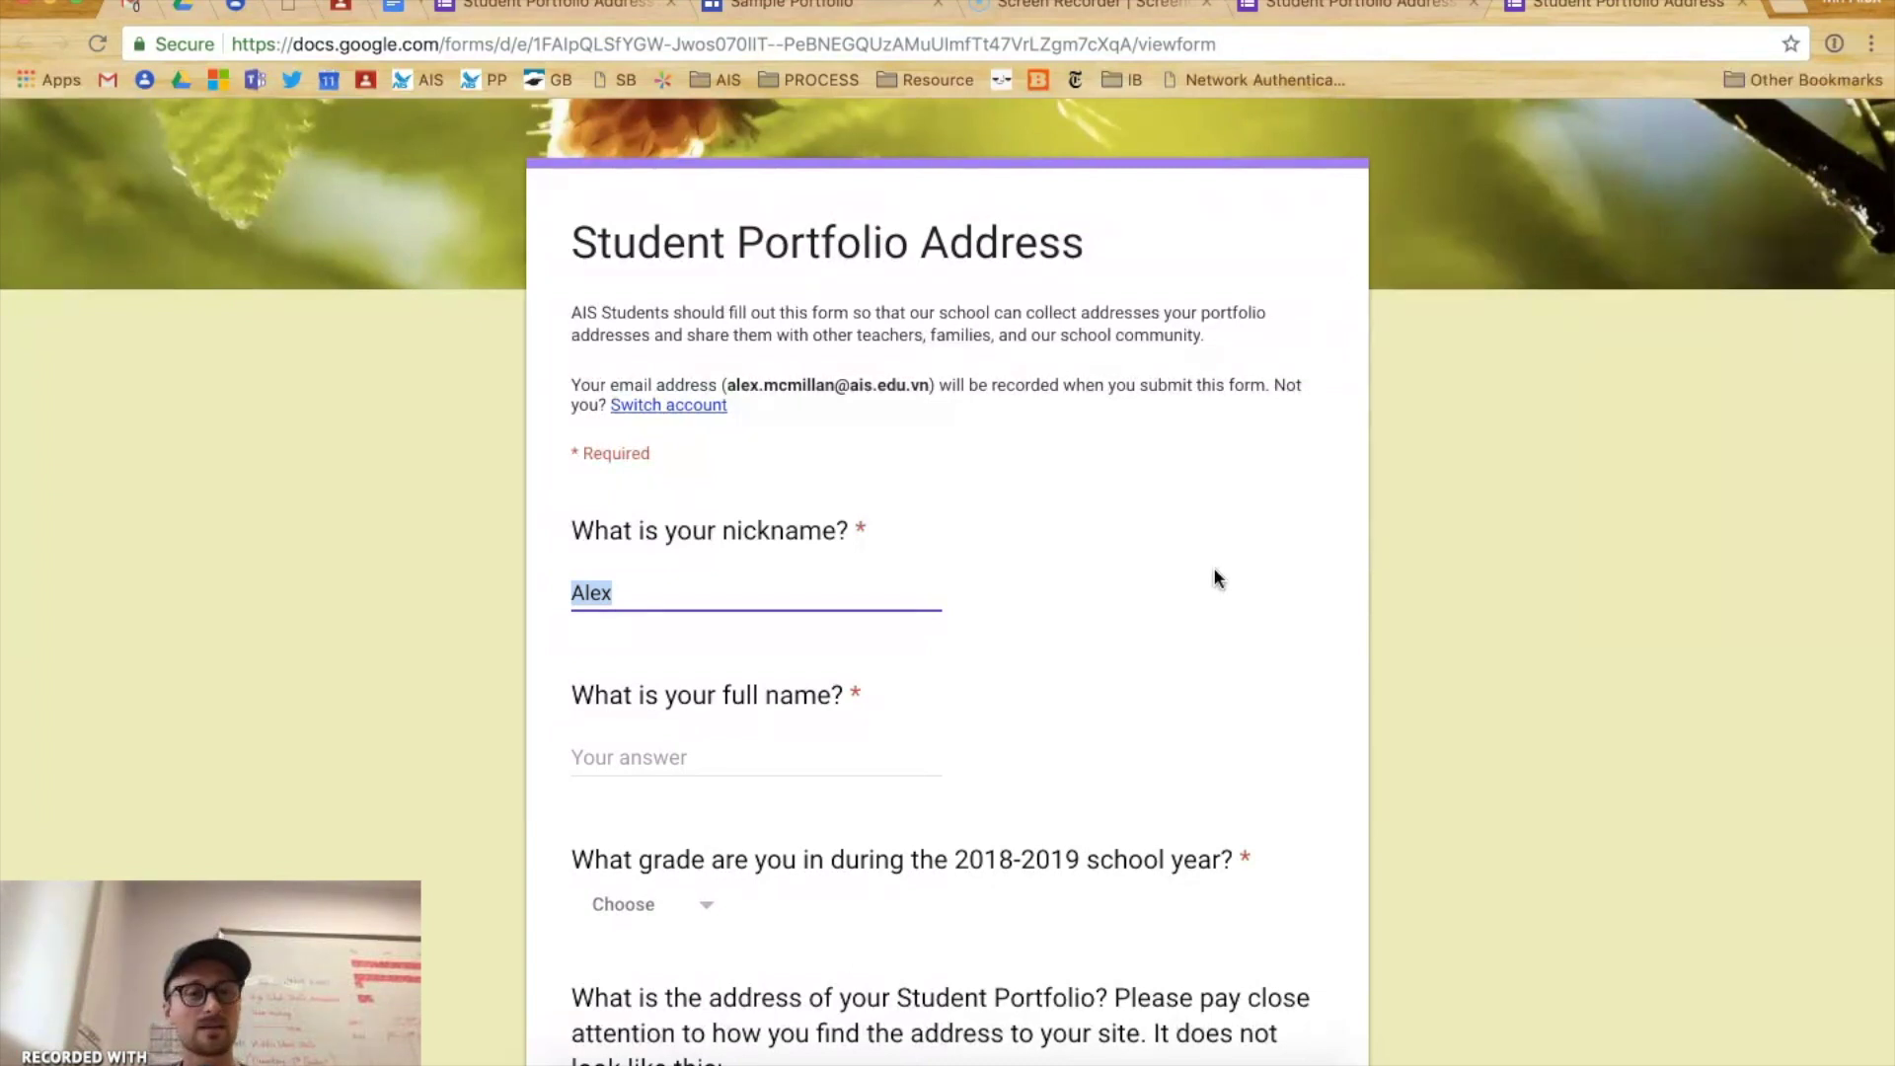
pyautogui.click(612, 755)
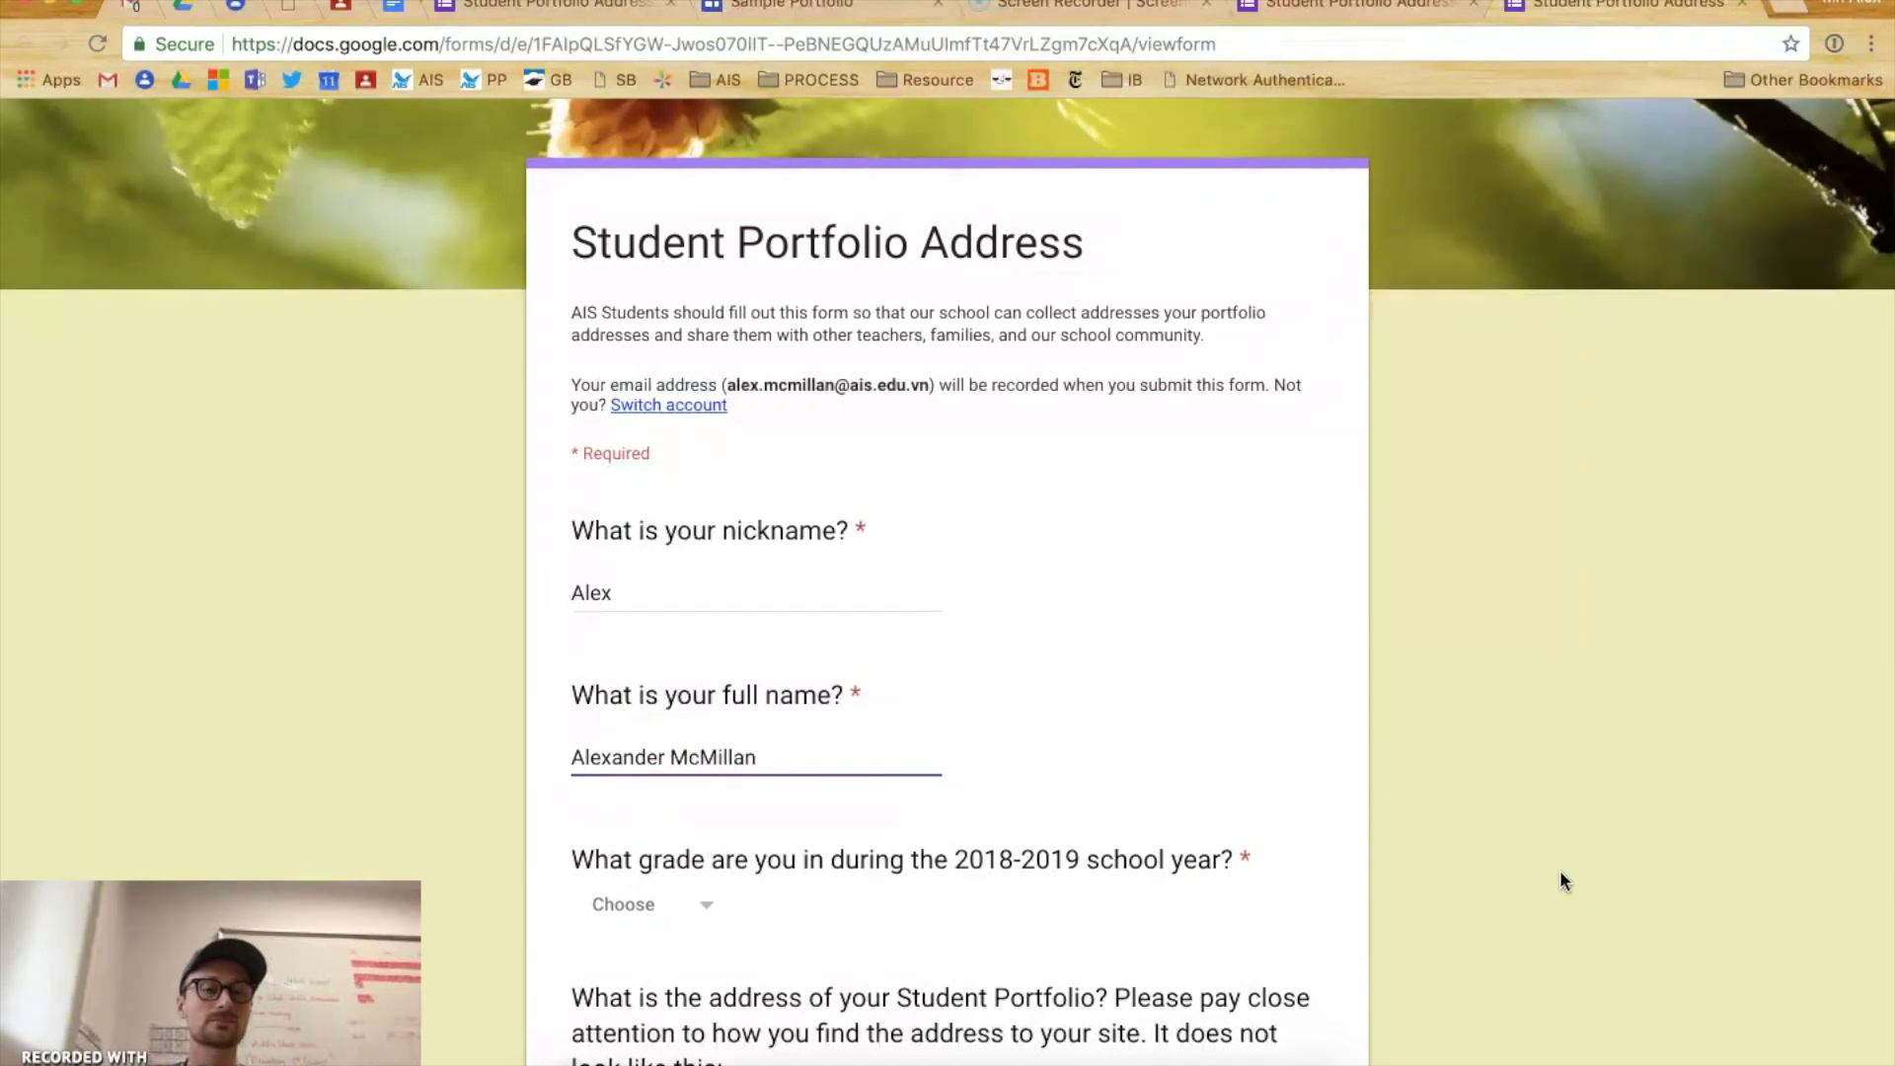
pyautogui.scroll(-3, 1014, 752)
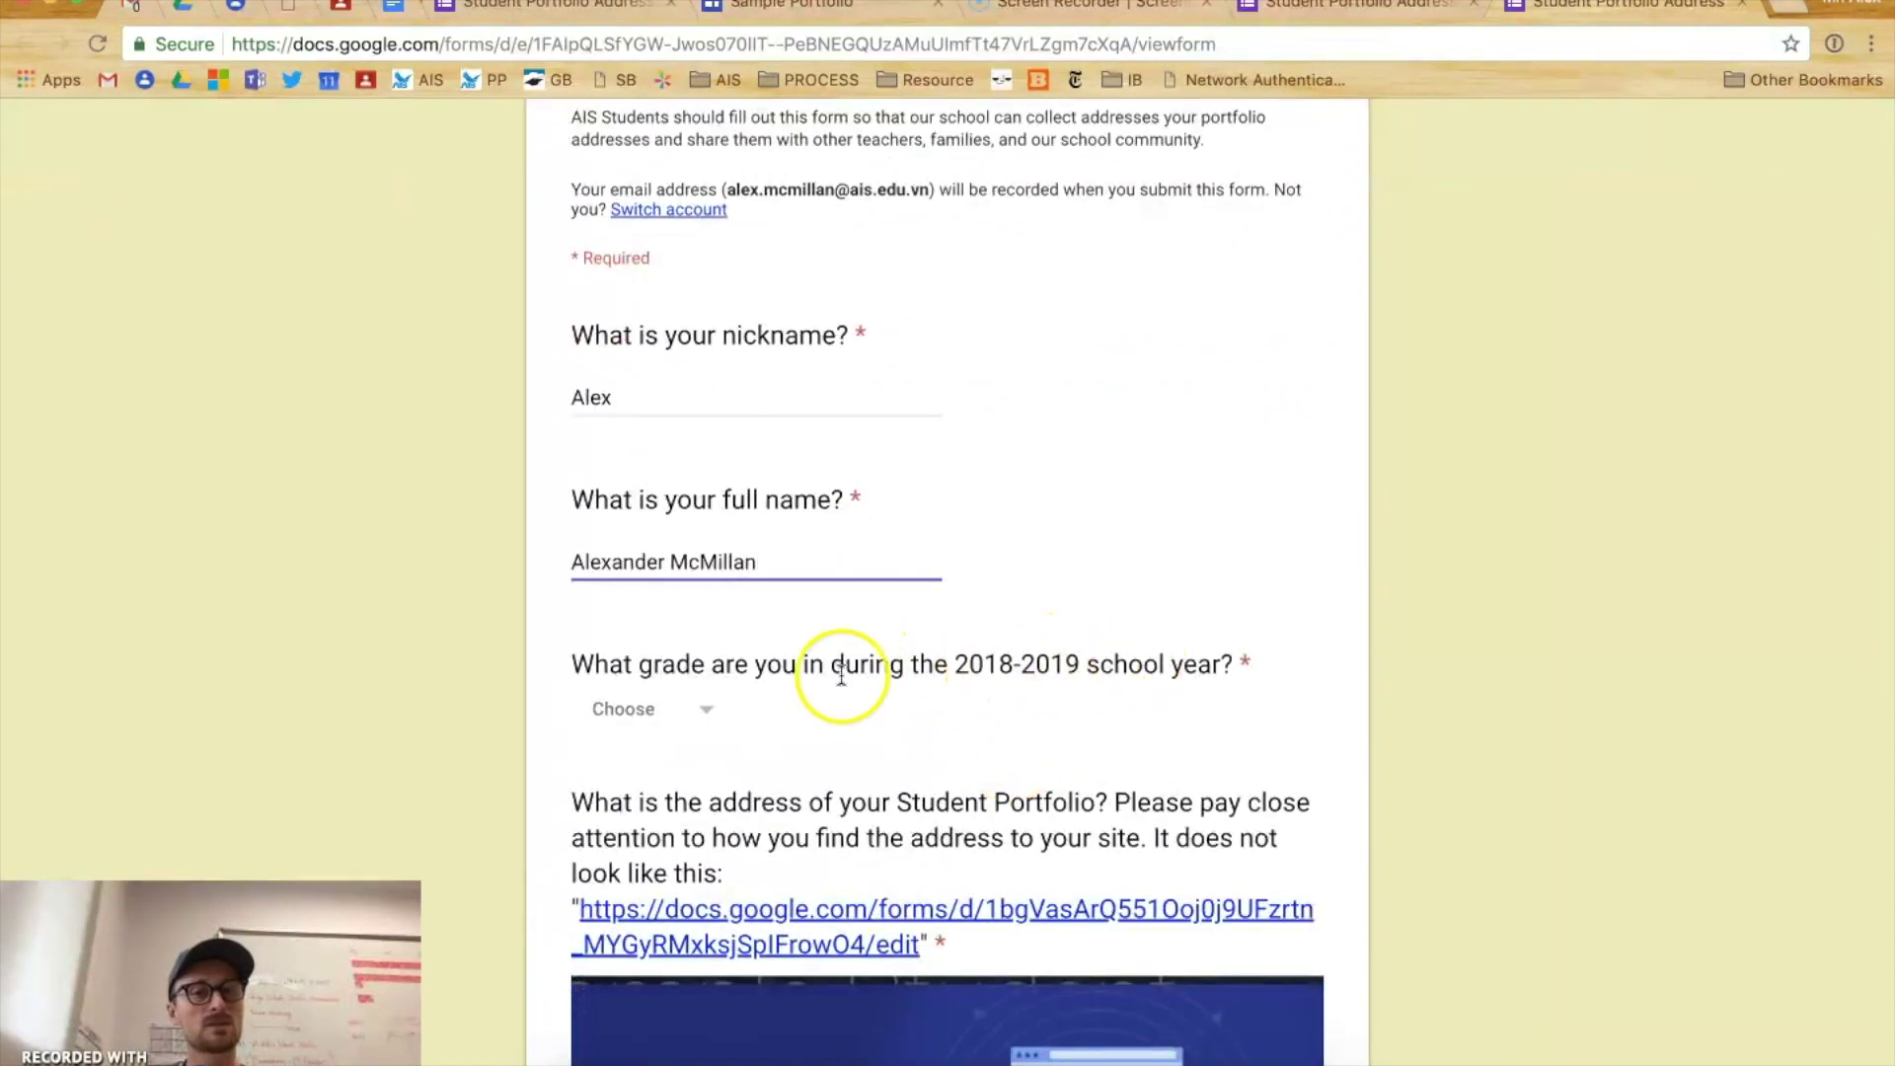
# - Choose 9th grade from the dropdown for the 2018-2019 school year grade question
pyautogui.scroll(-1, 690, 676)
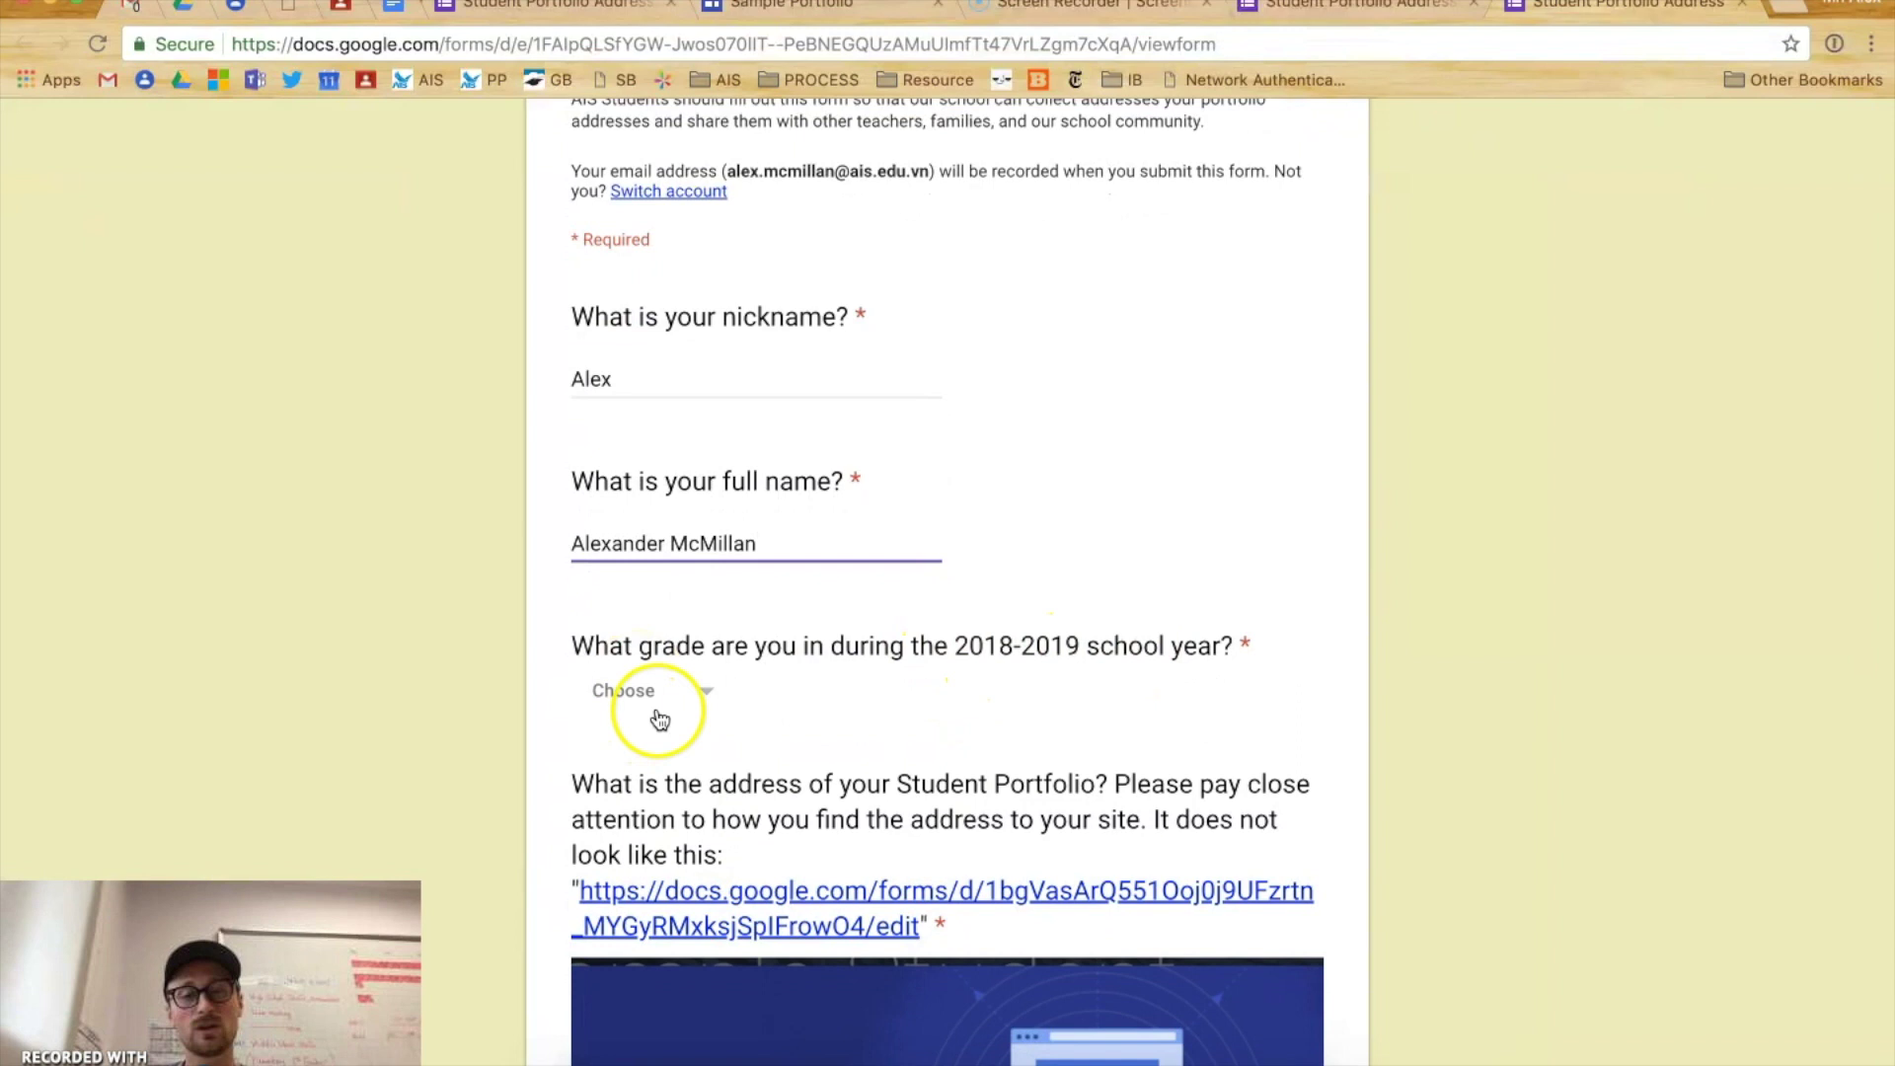
pyautogui.click(676, 697)
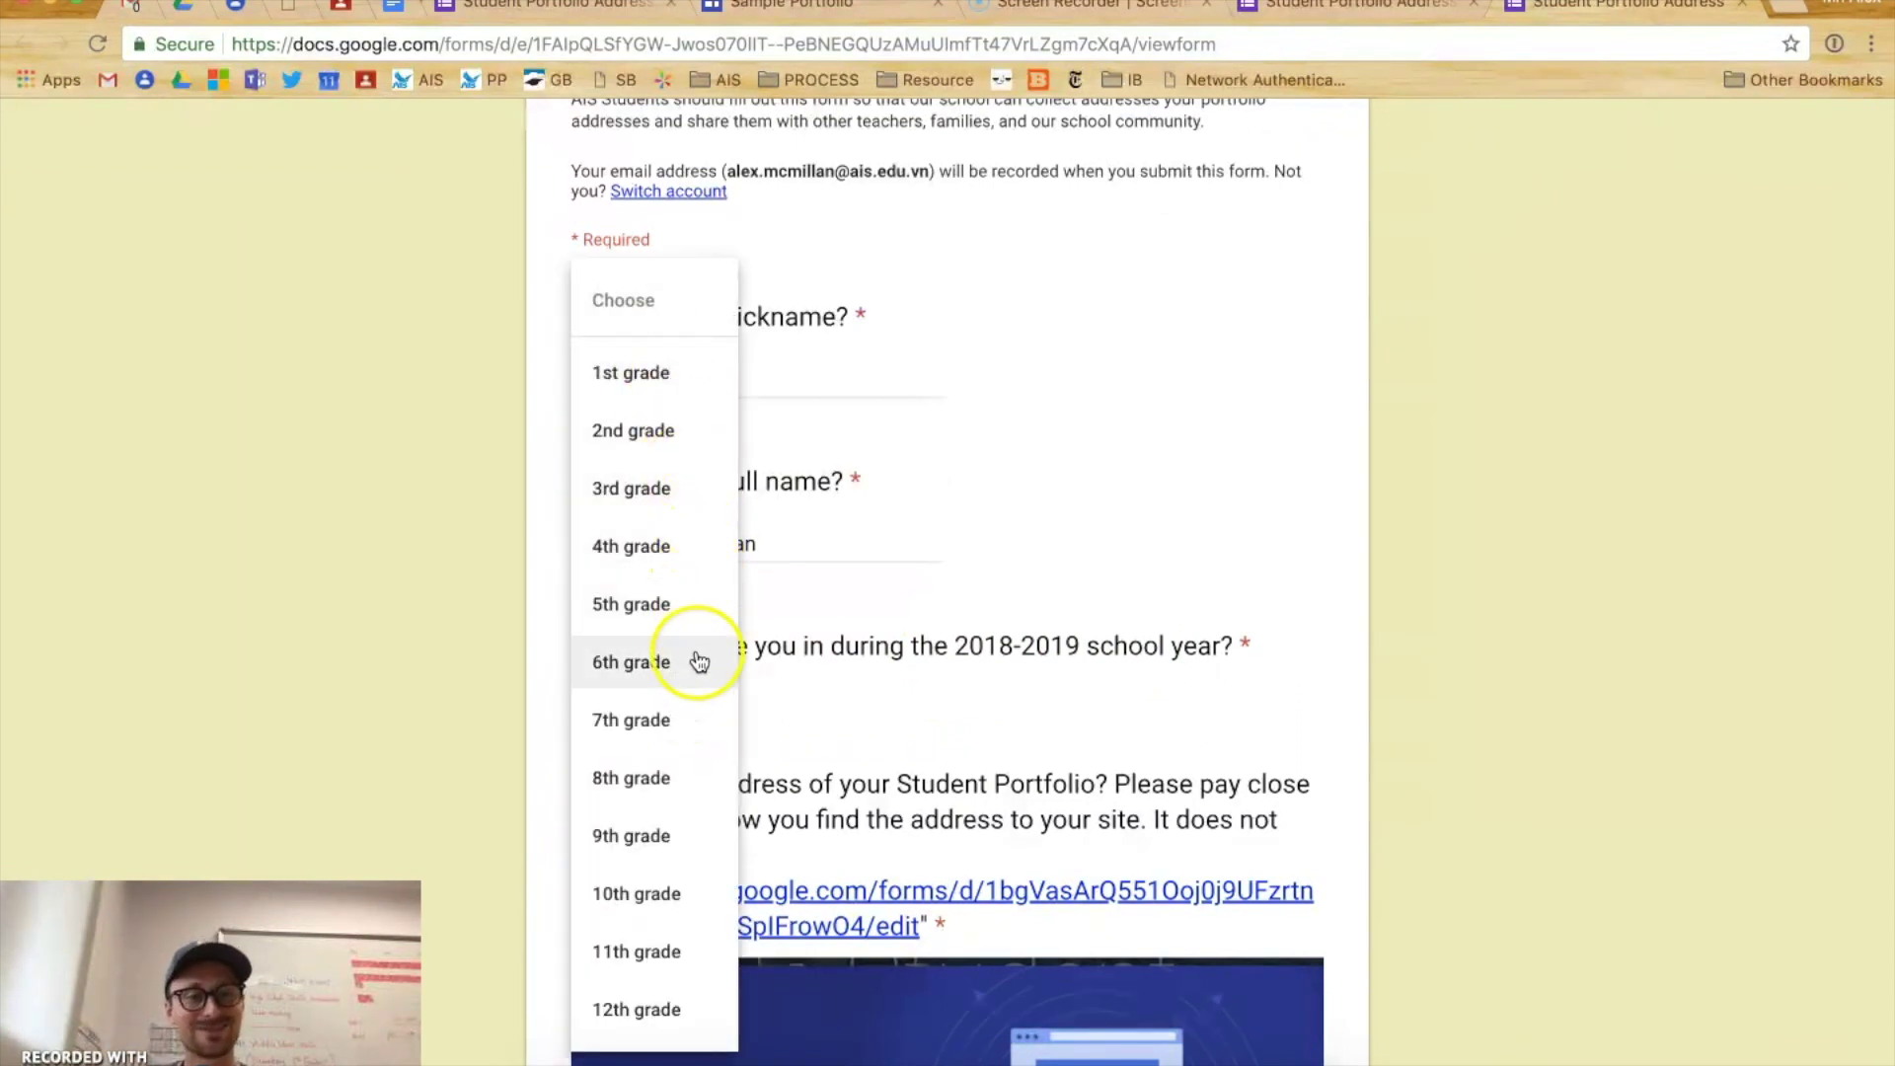
pyautogui.click(651, 835)
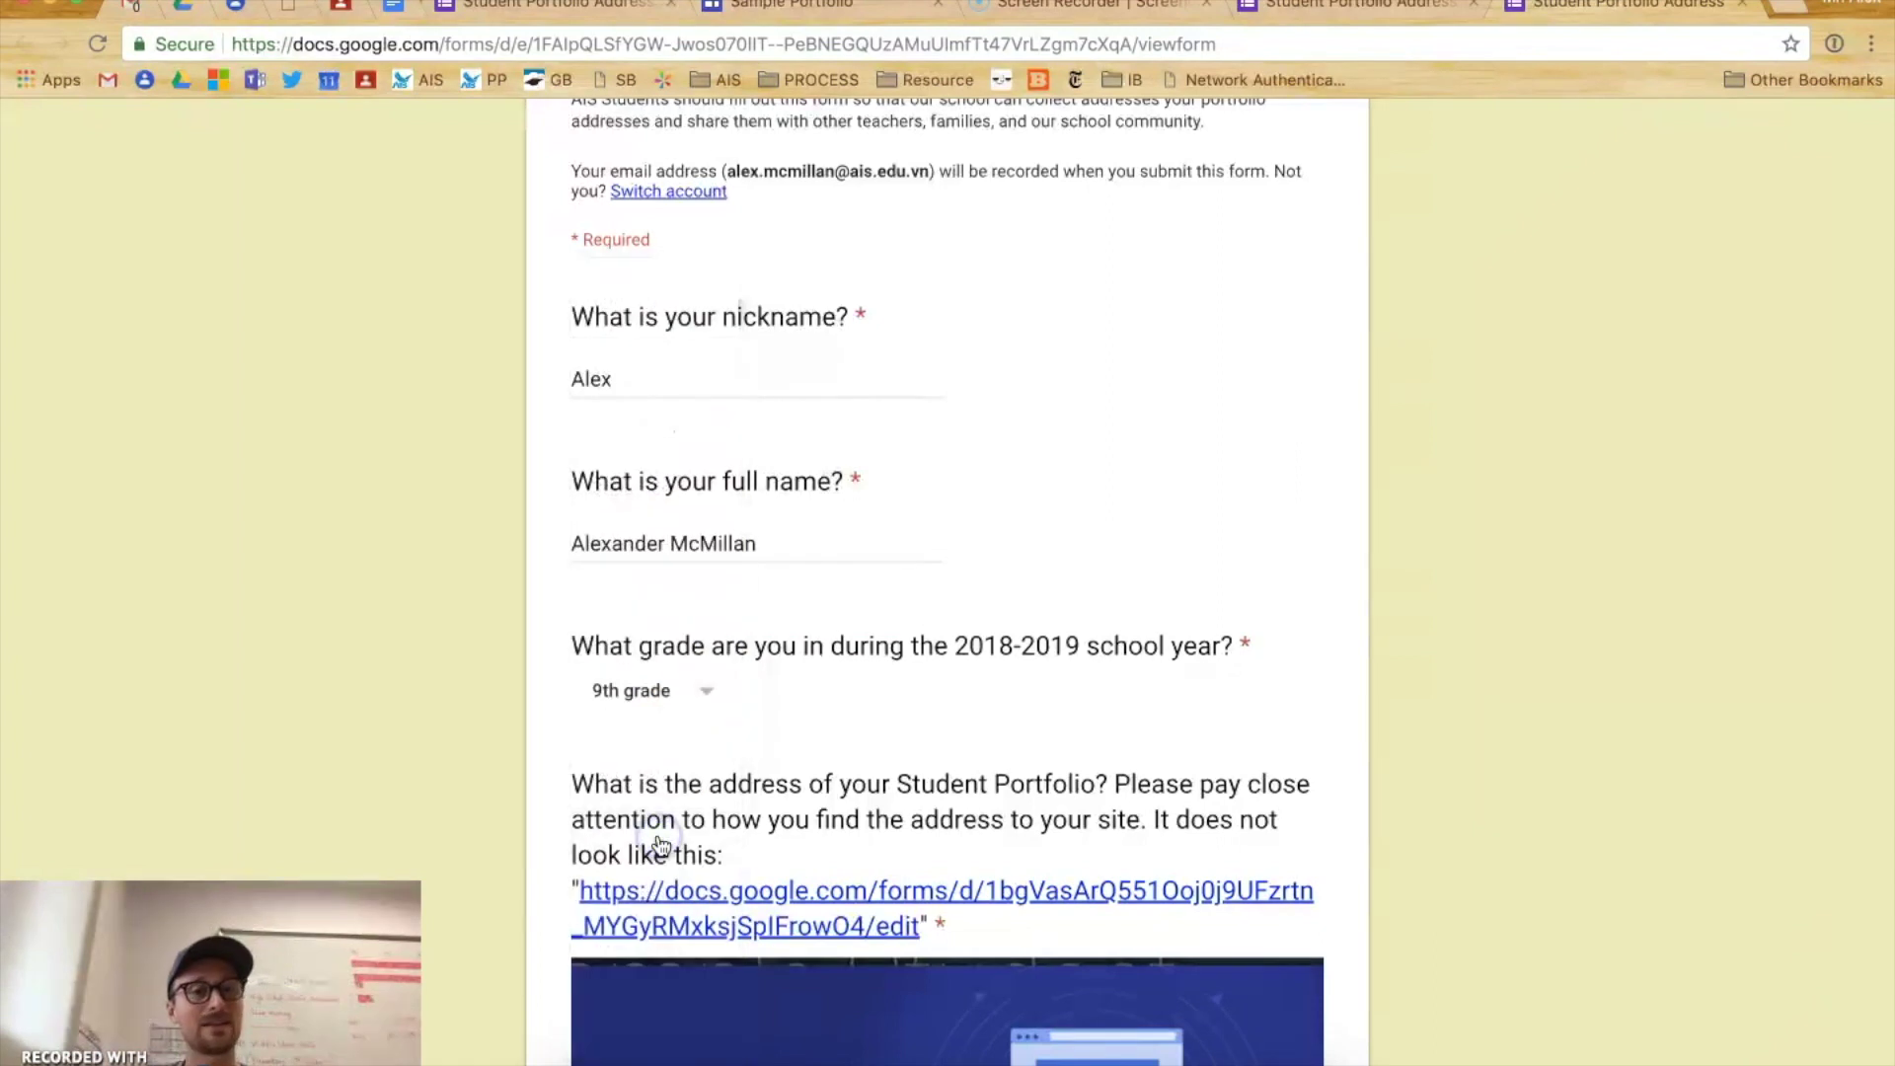
pyautogui.scroll(-3, 576, 653)
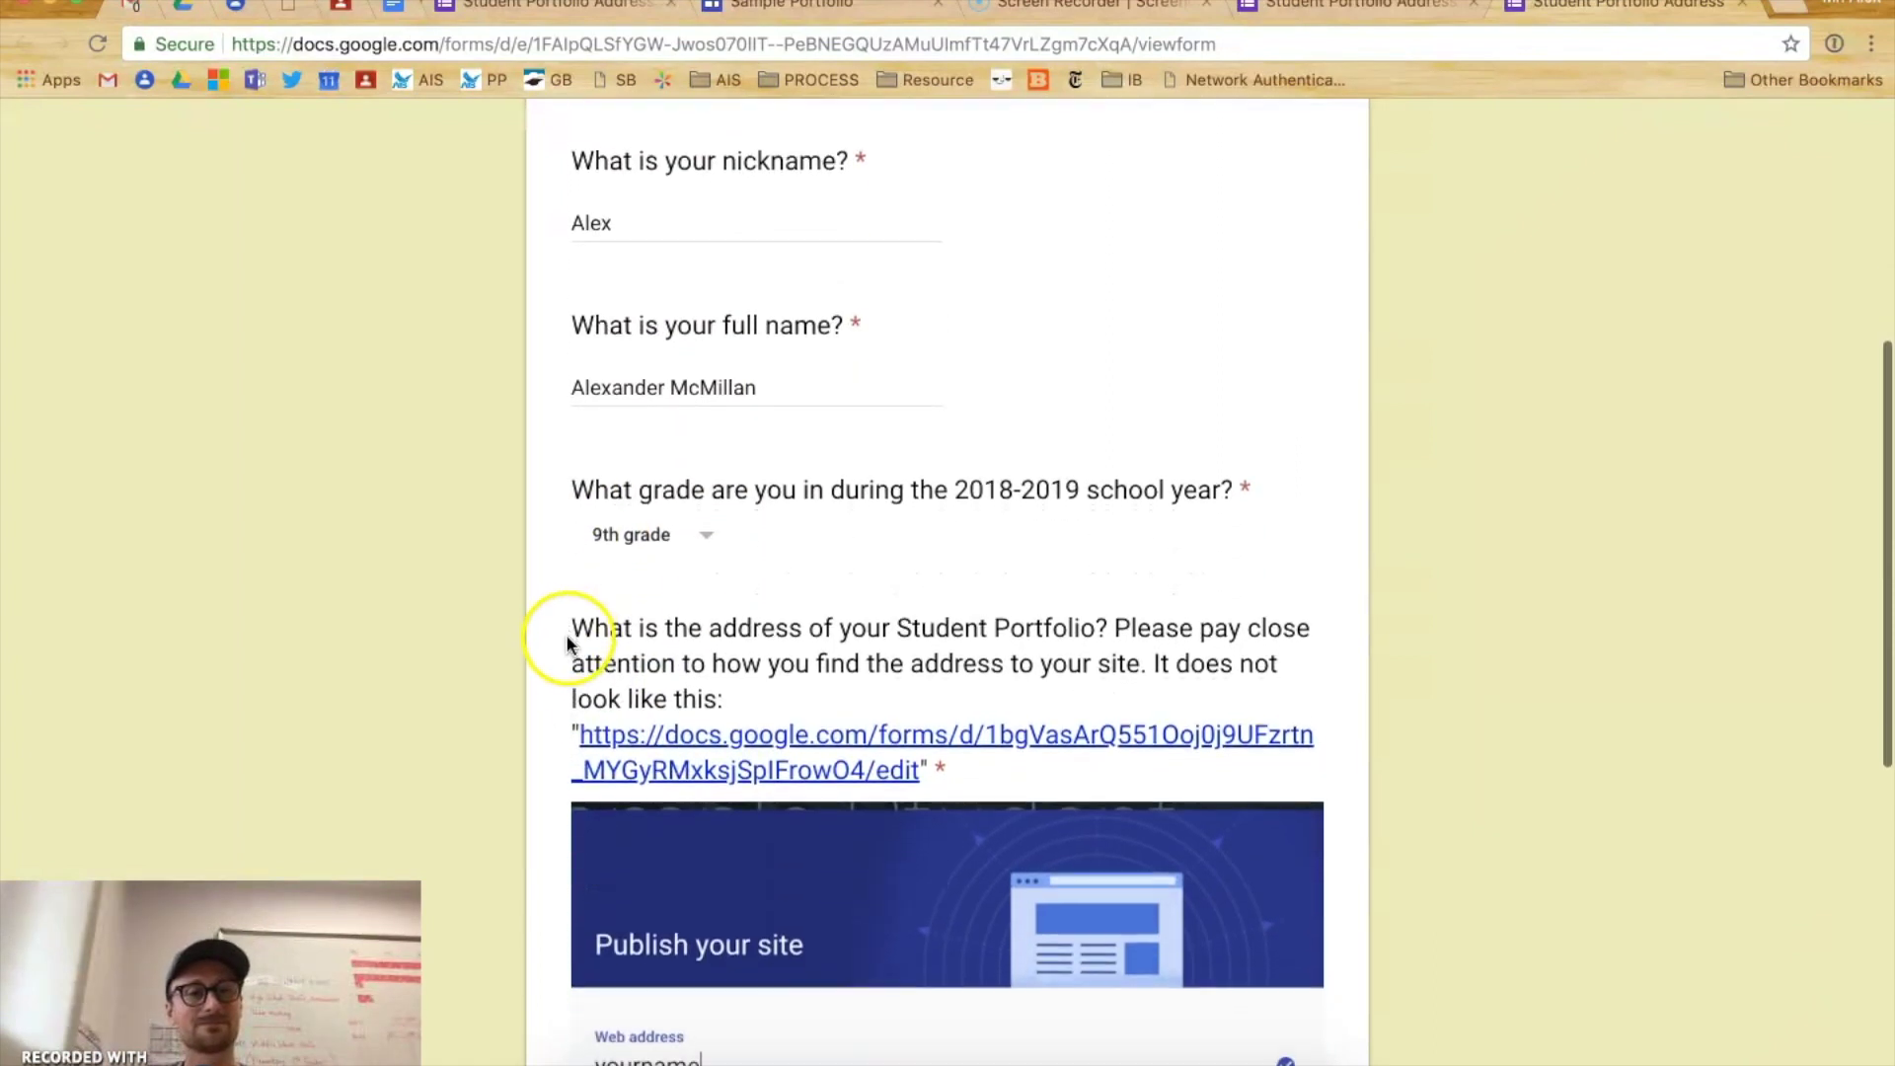
pyautogui.scroll(-1, 565, 647)
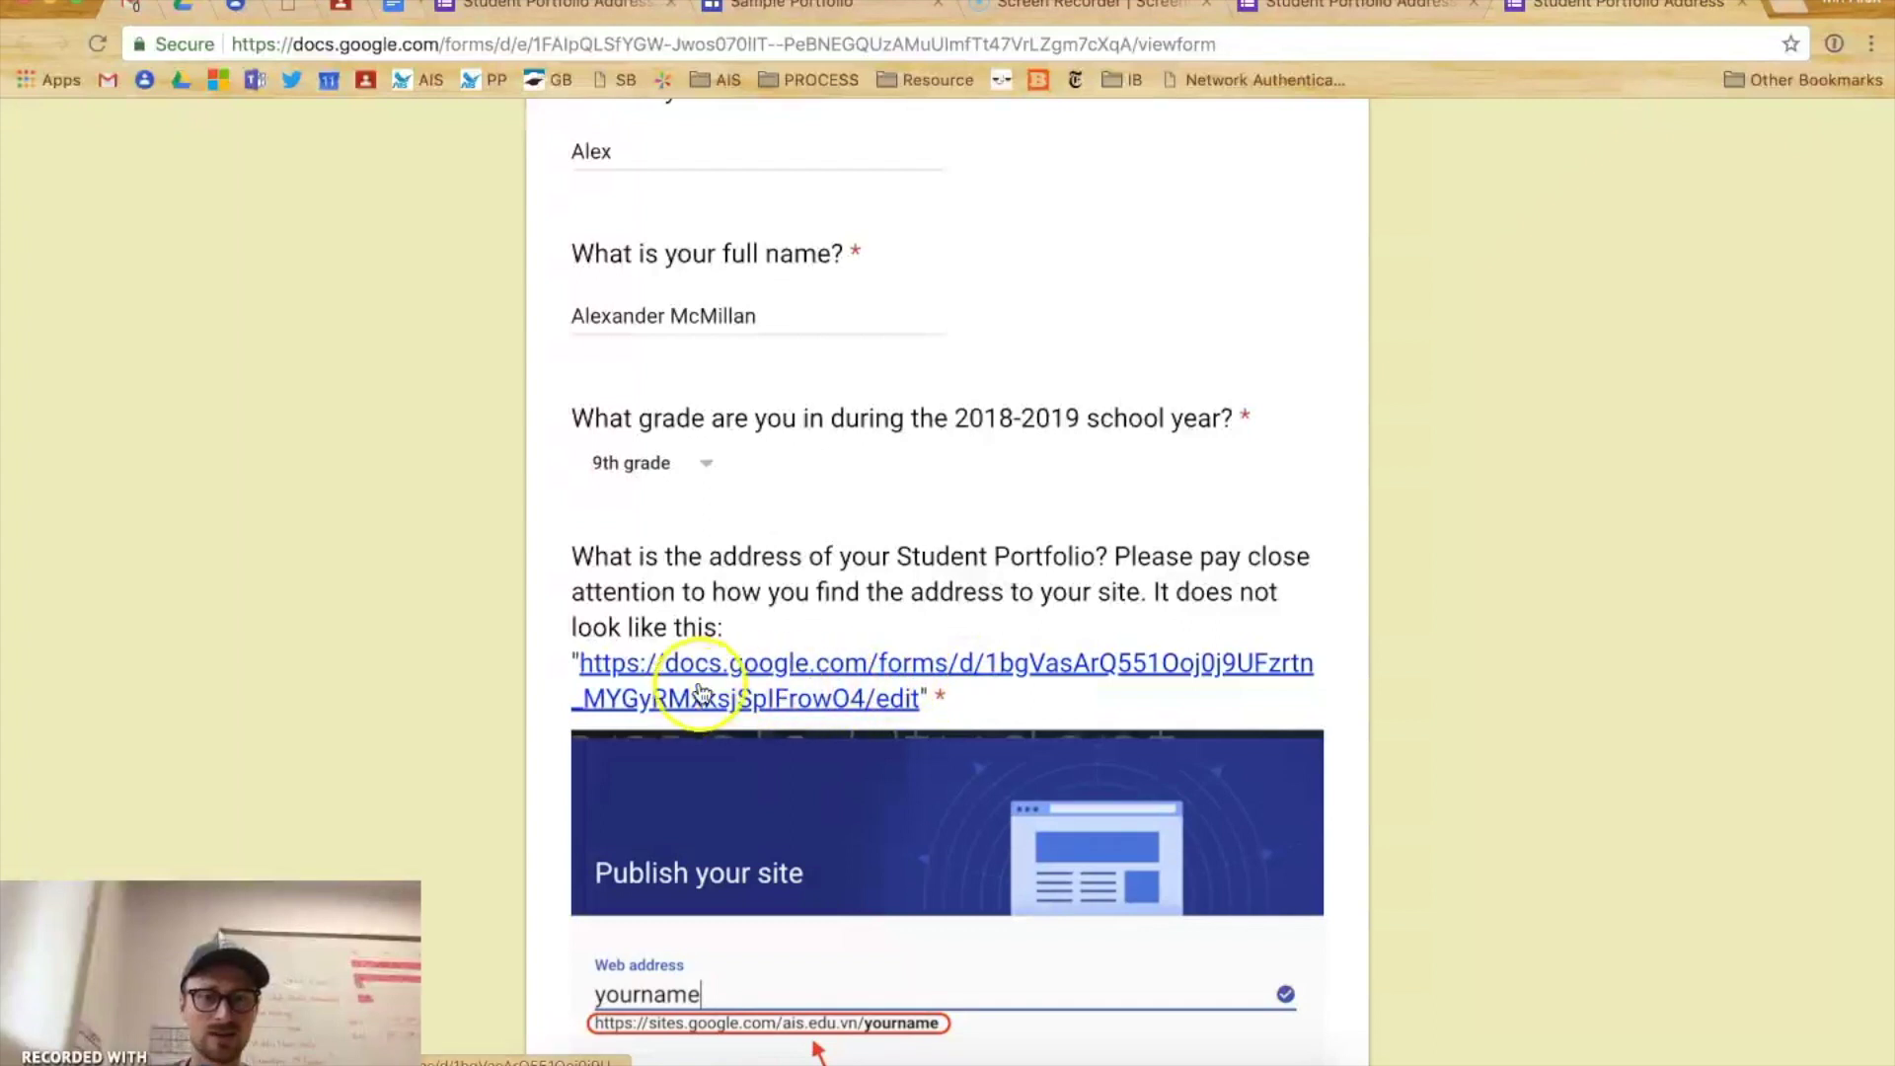
pyautogui.scroll(-5, 614, 696)
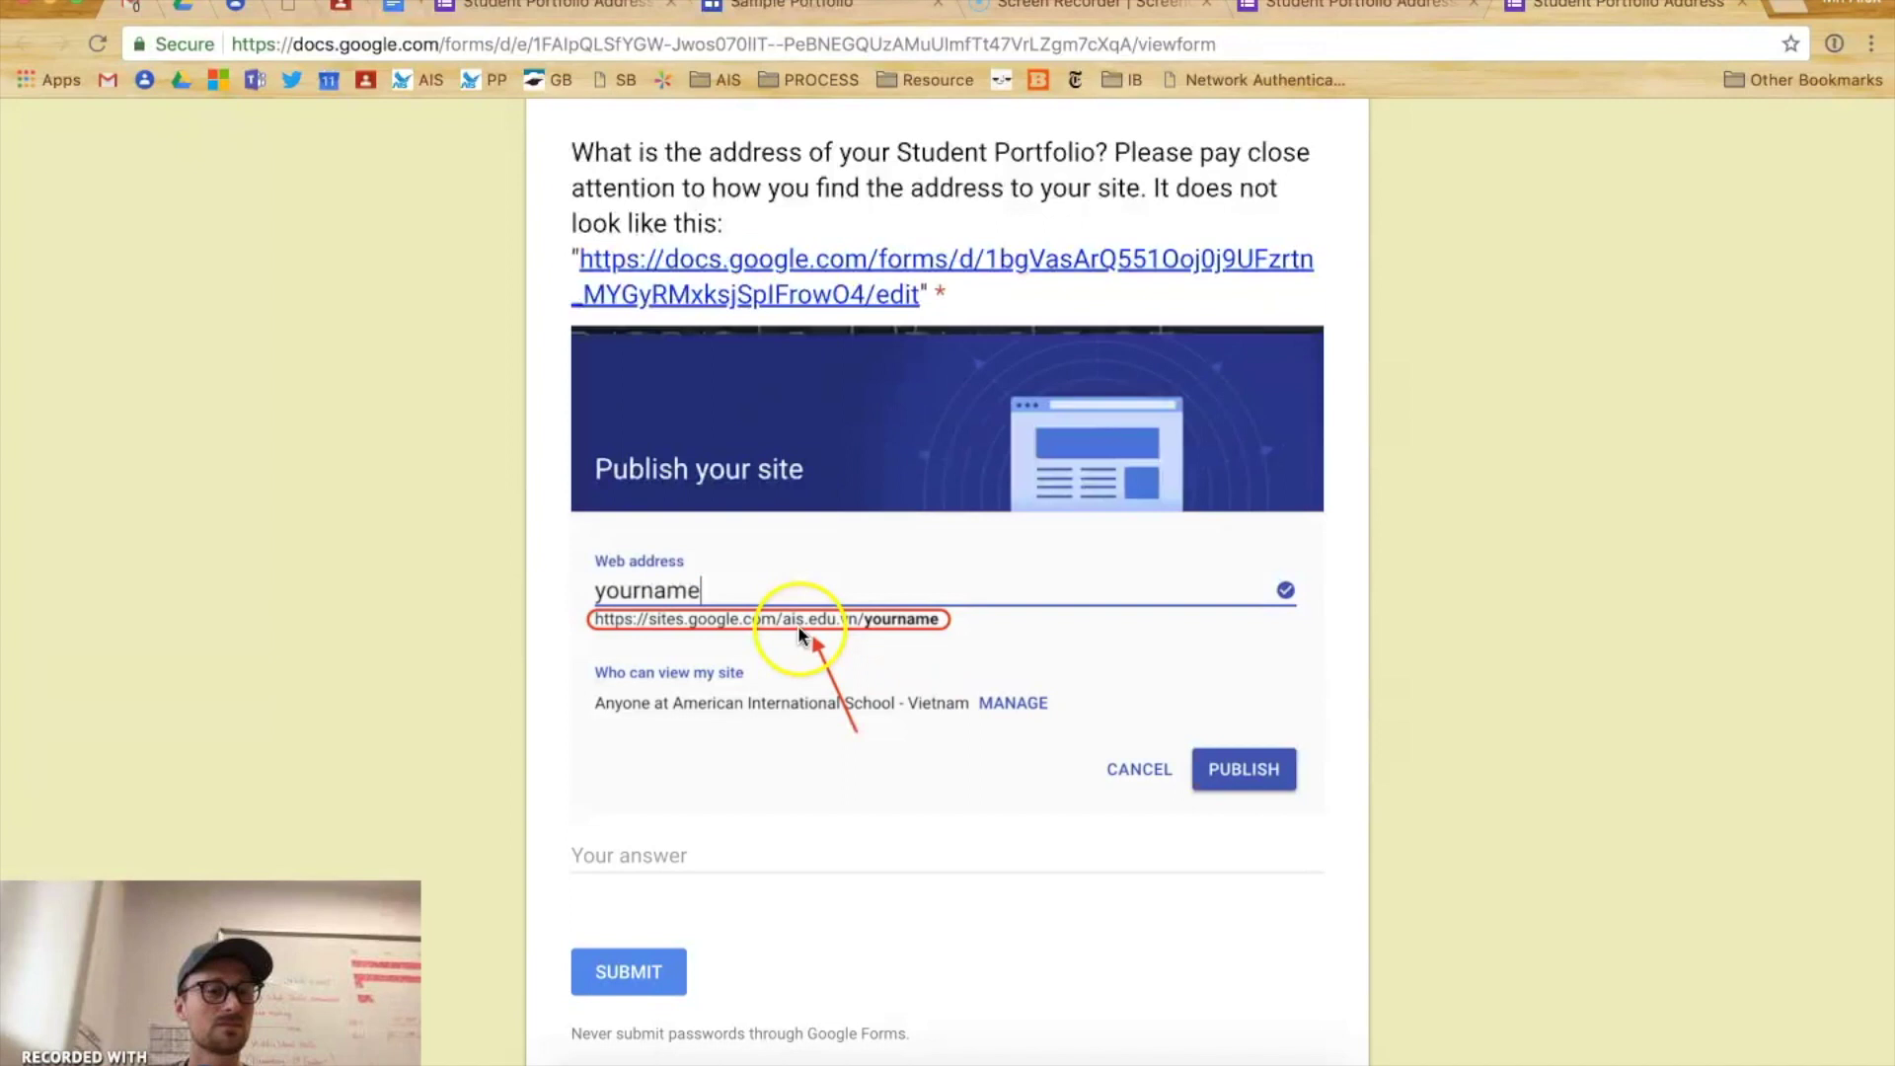
# - Paste the site address, then overwrite it with the form's docs.google.com edit link to trigger the error
pyautogui.click(603, 864)
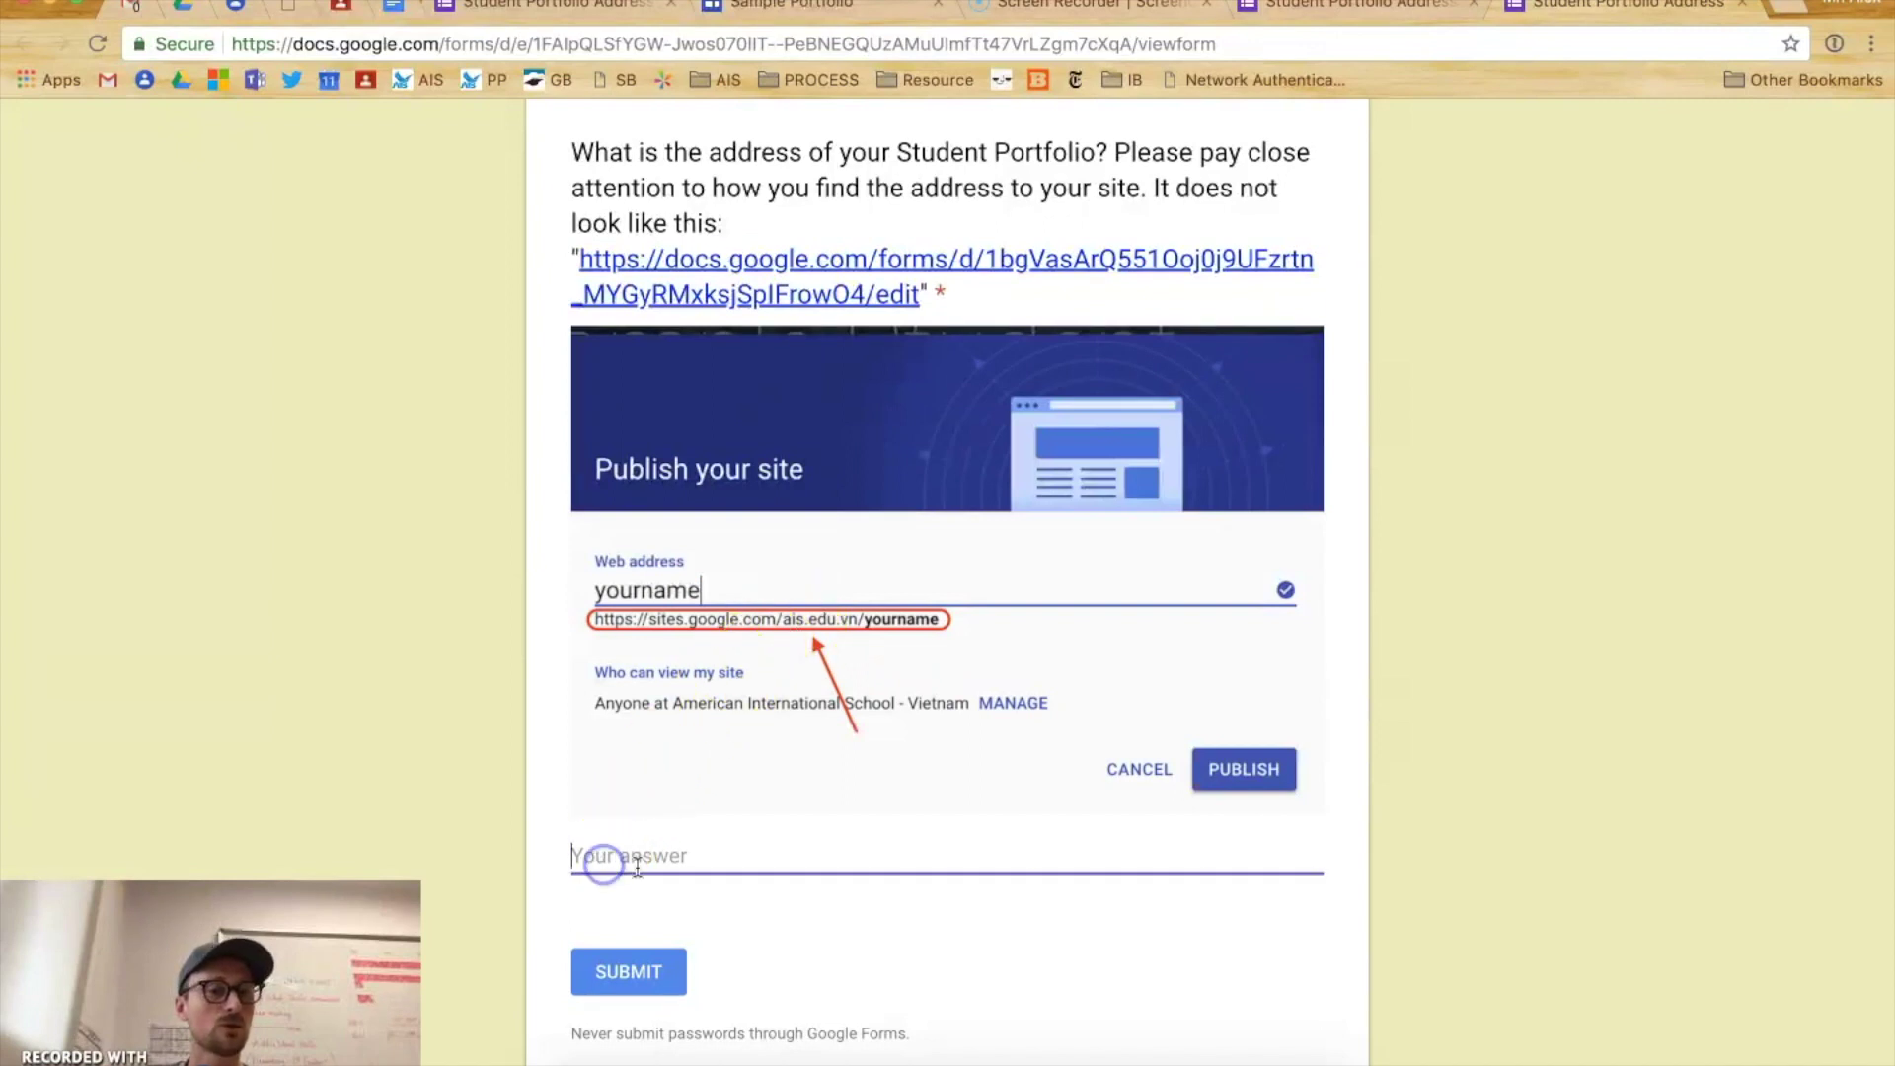
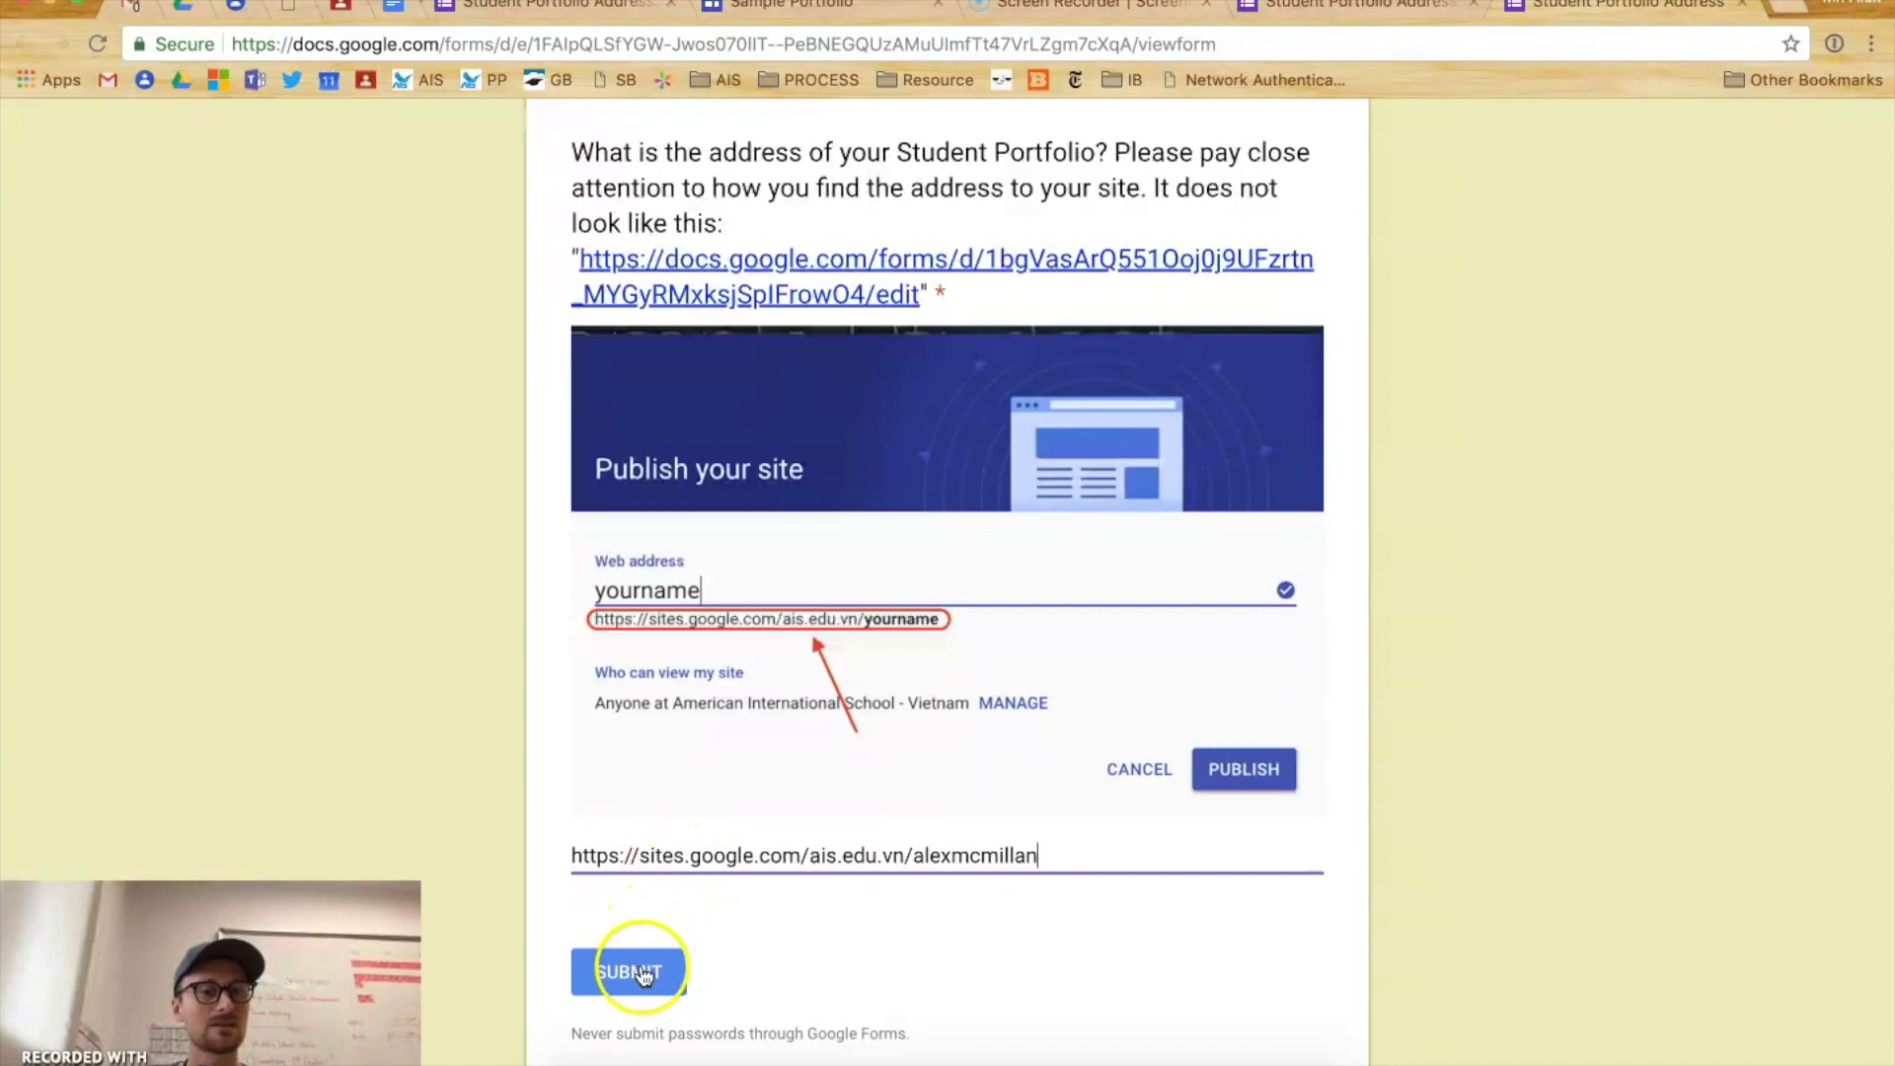
pyautogui.tripleClick(705, 857)
pyautogui.moveTo(582, 258); pyautogui.dragTo(893, 306)
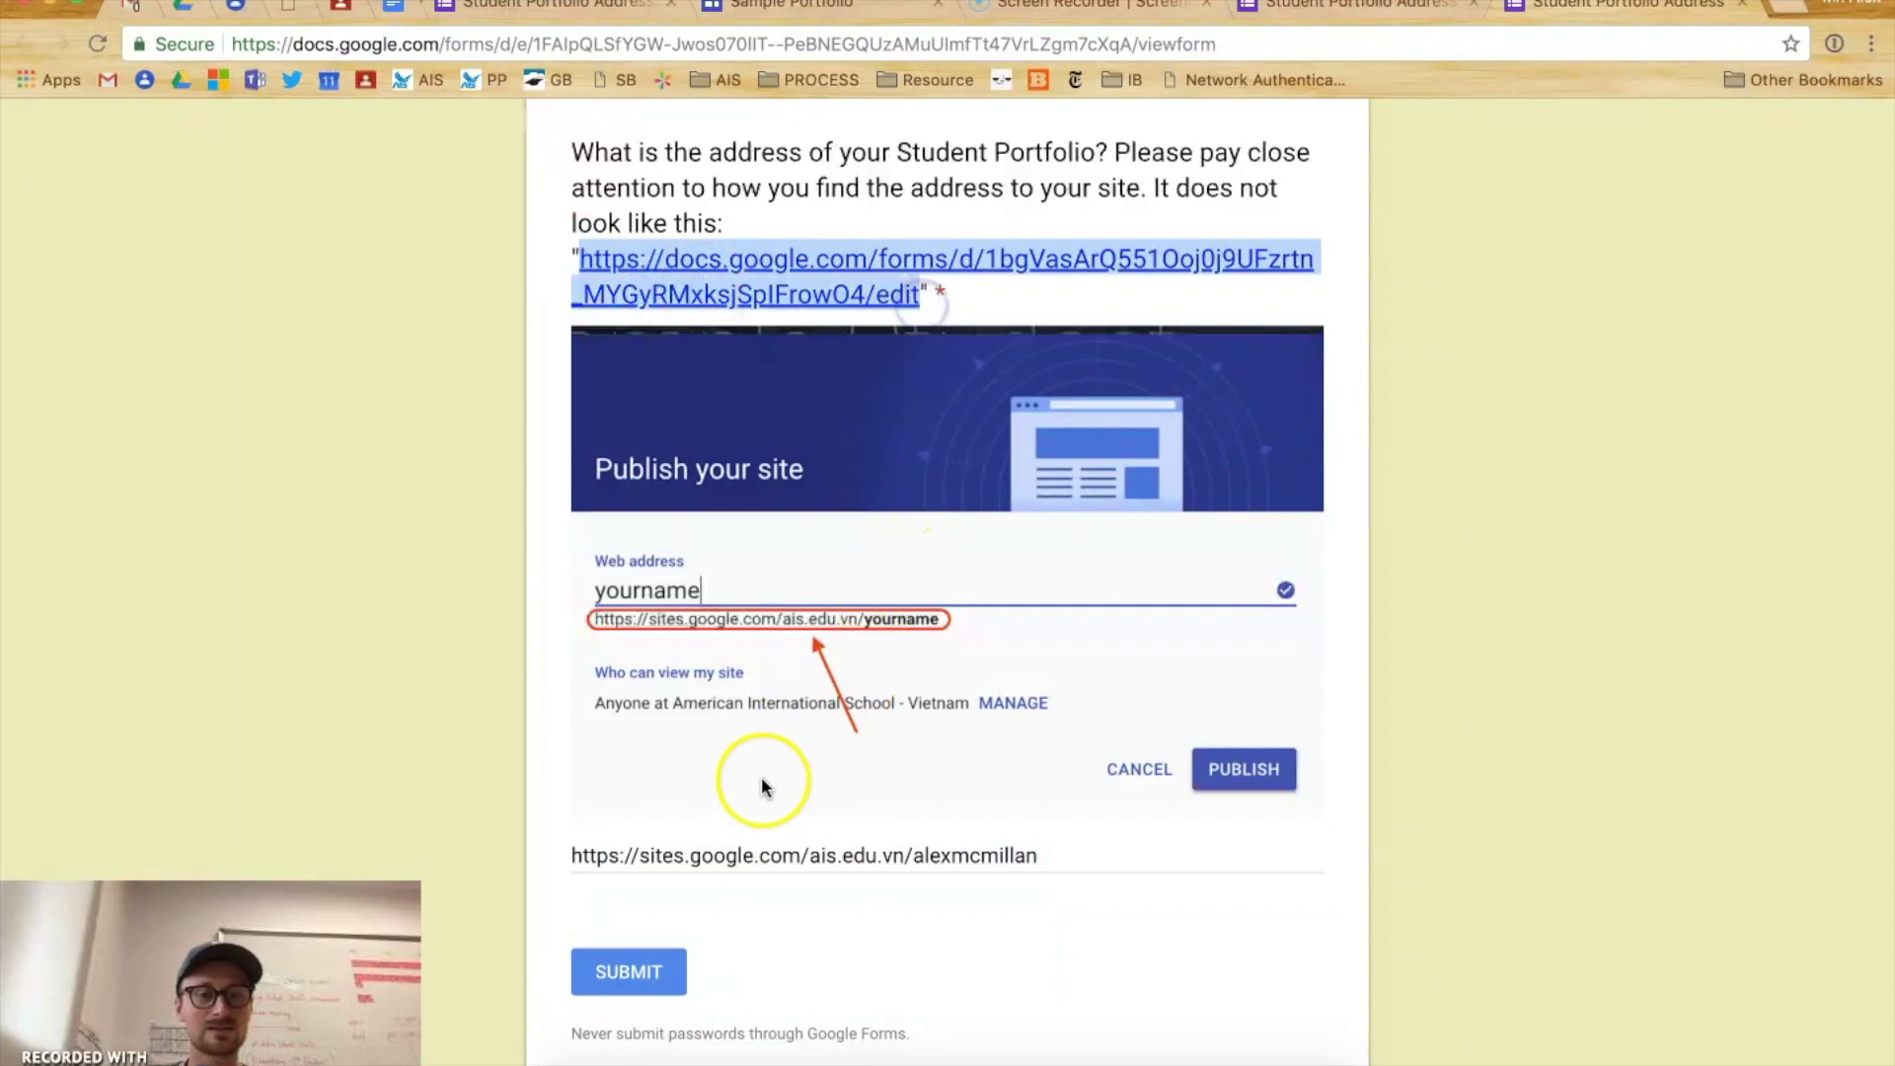
pyautogui.tripleClick(723, 841)
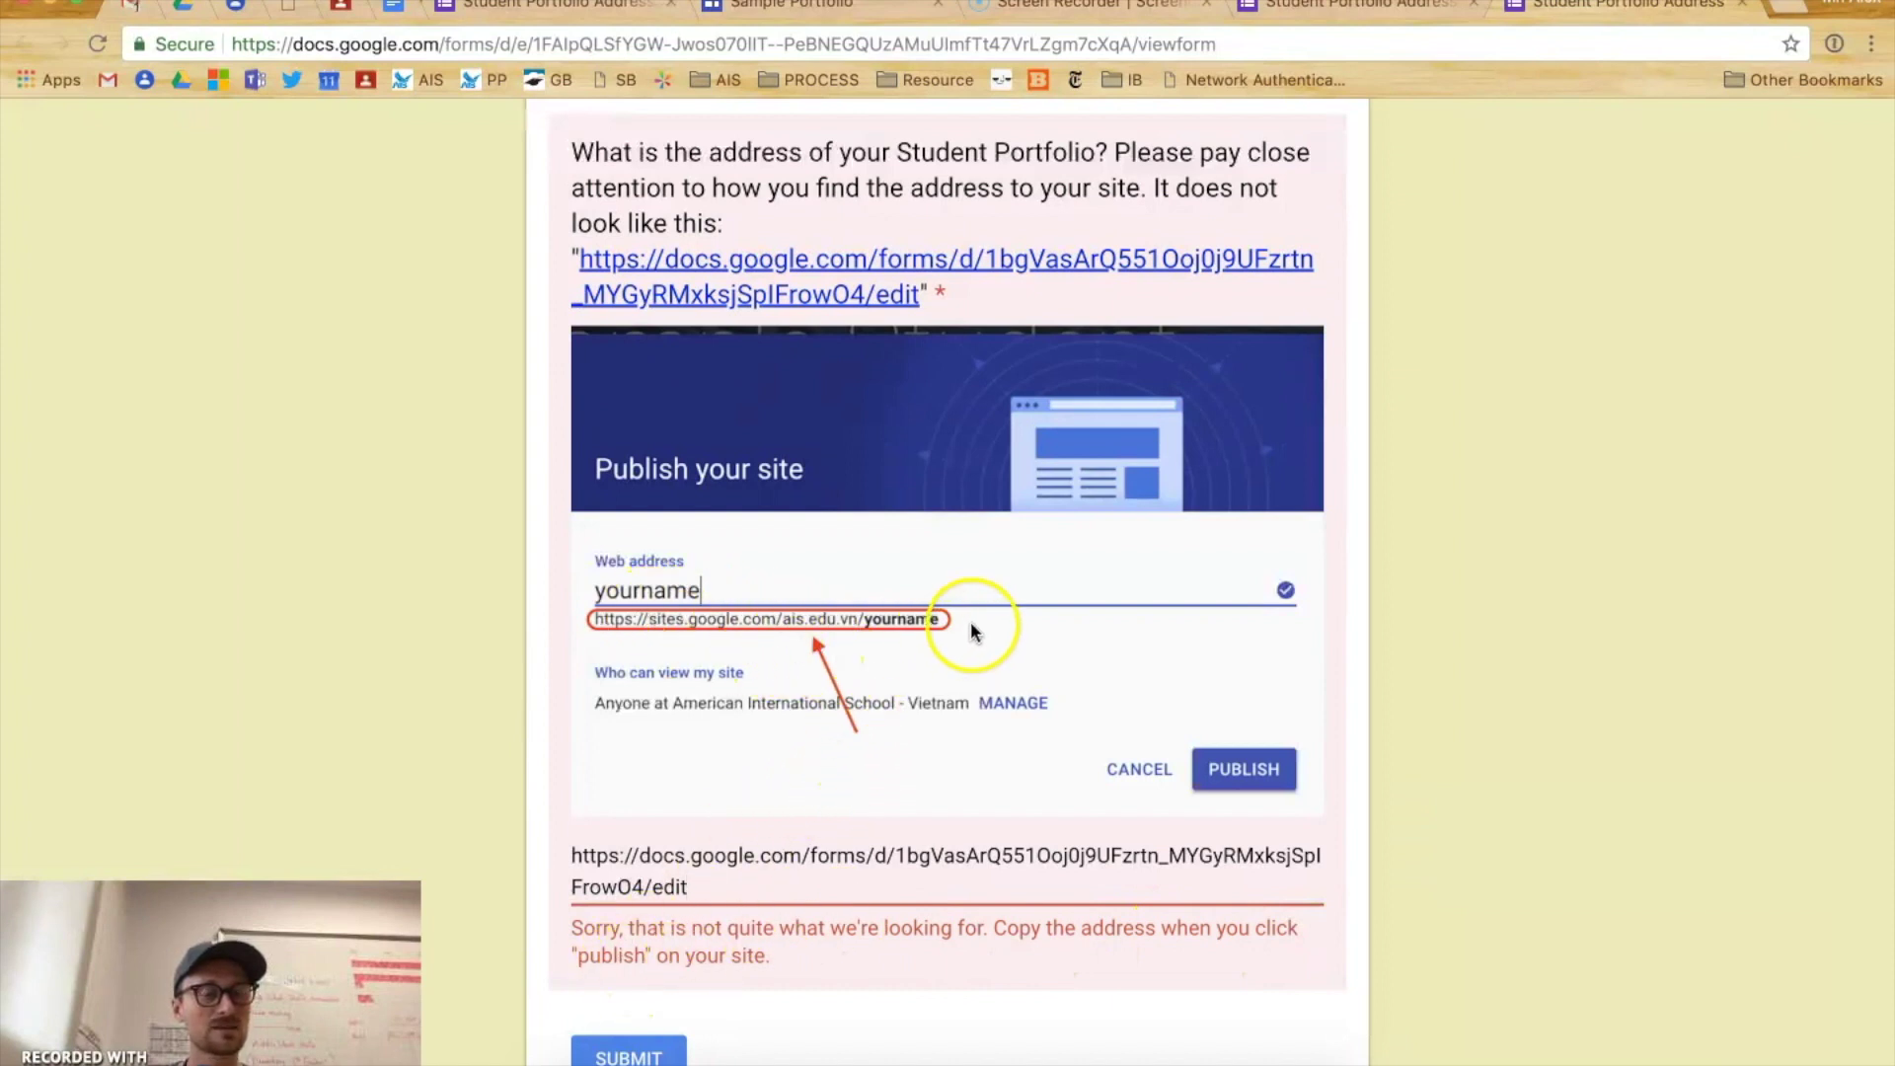
# - Replace the rejected link with the student's sites.google.com/ais.edu.vn portfolio address and submit
pyautogui.moveTo(681, 885); pyautogui.dragTo(545, 859)
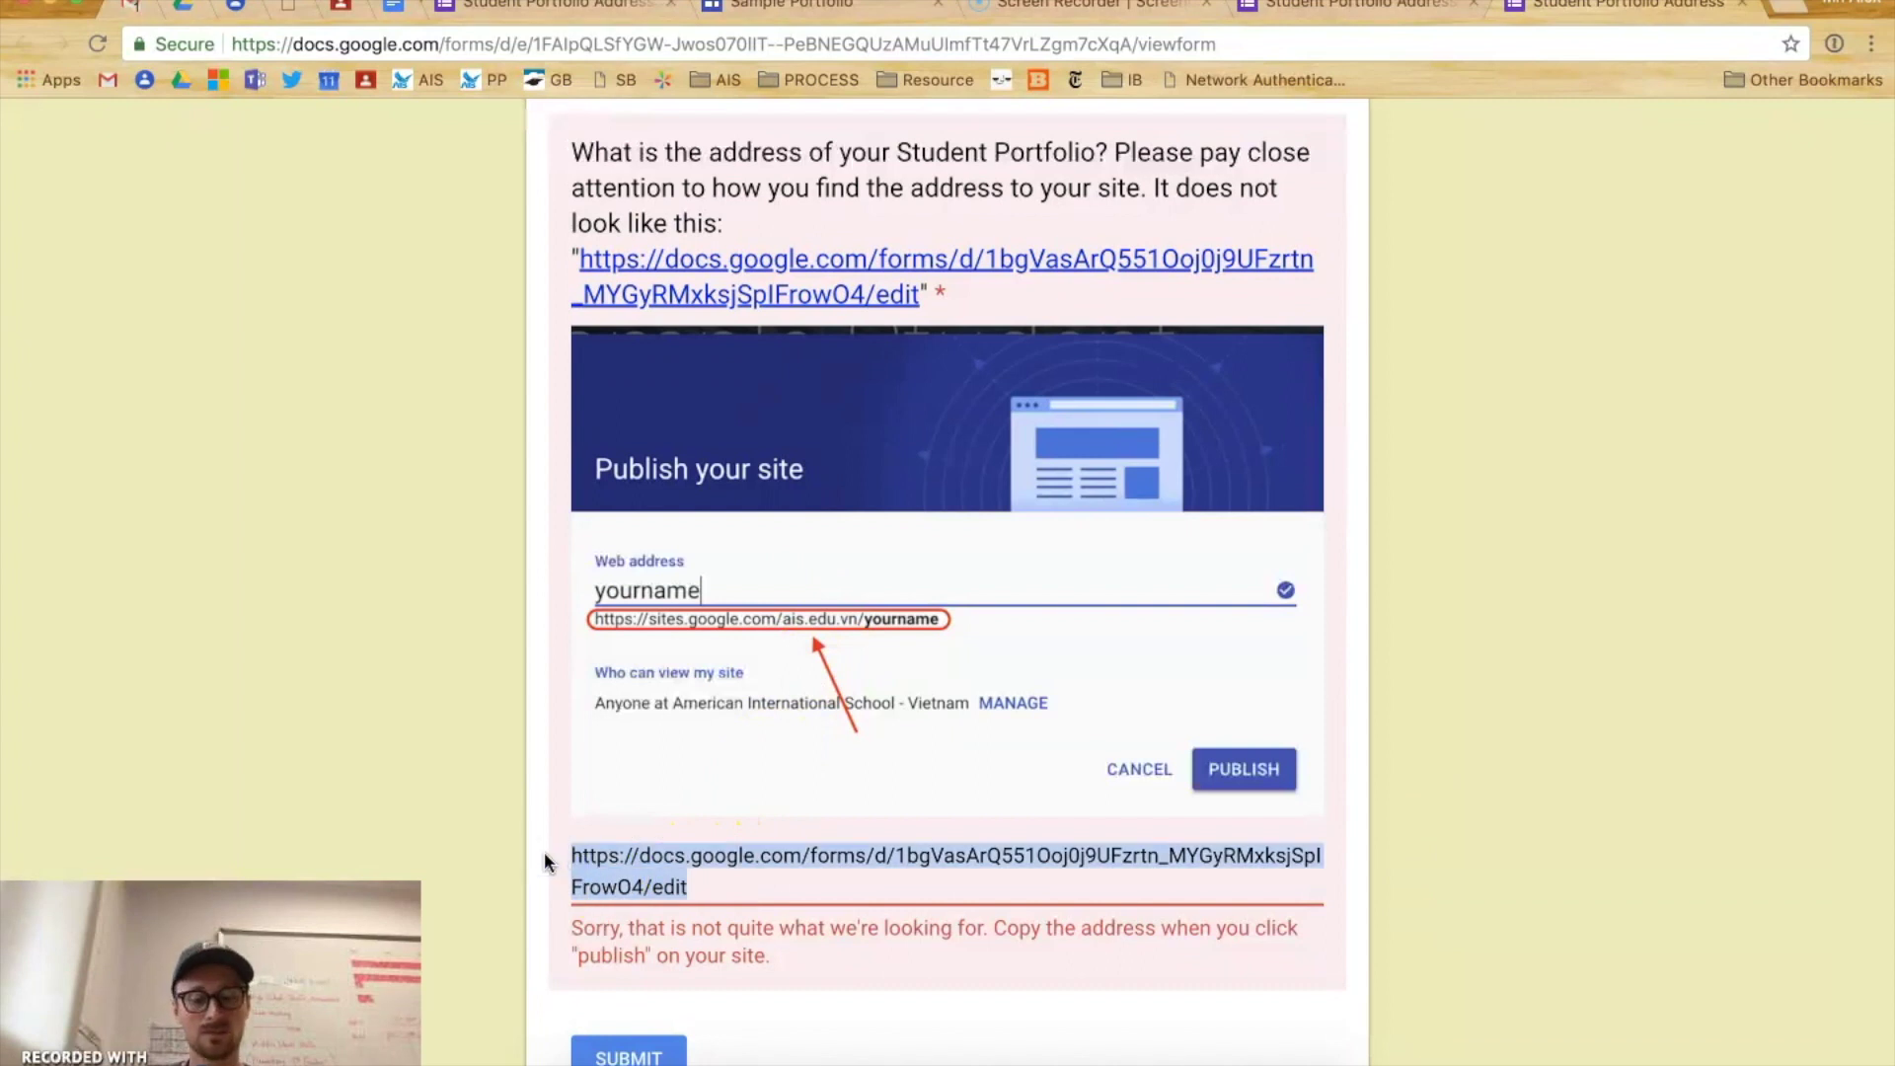
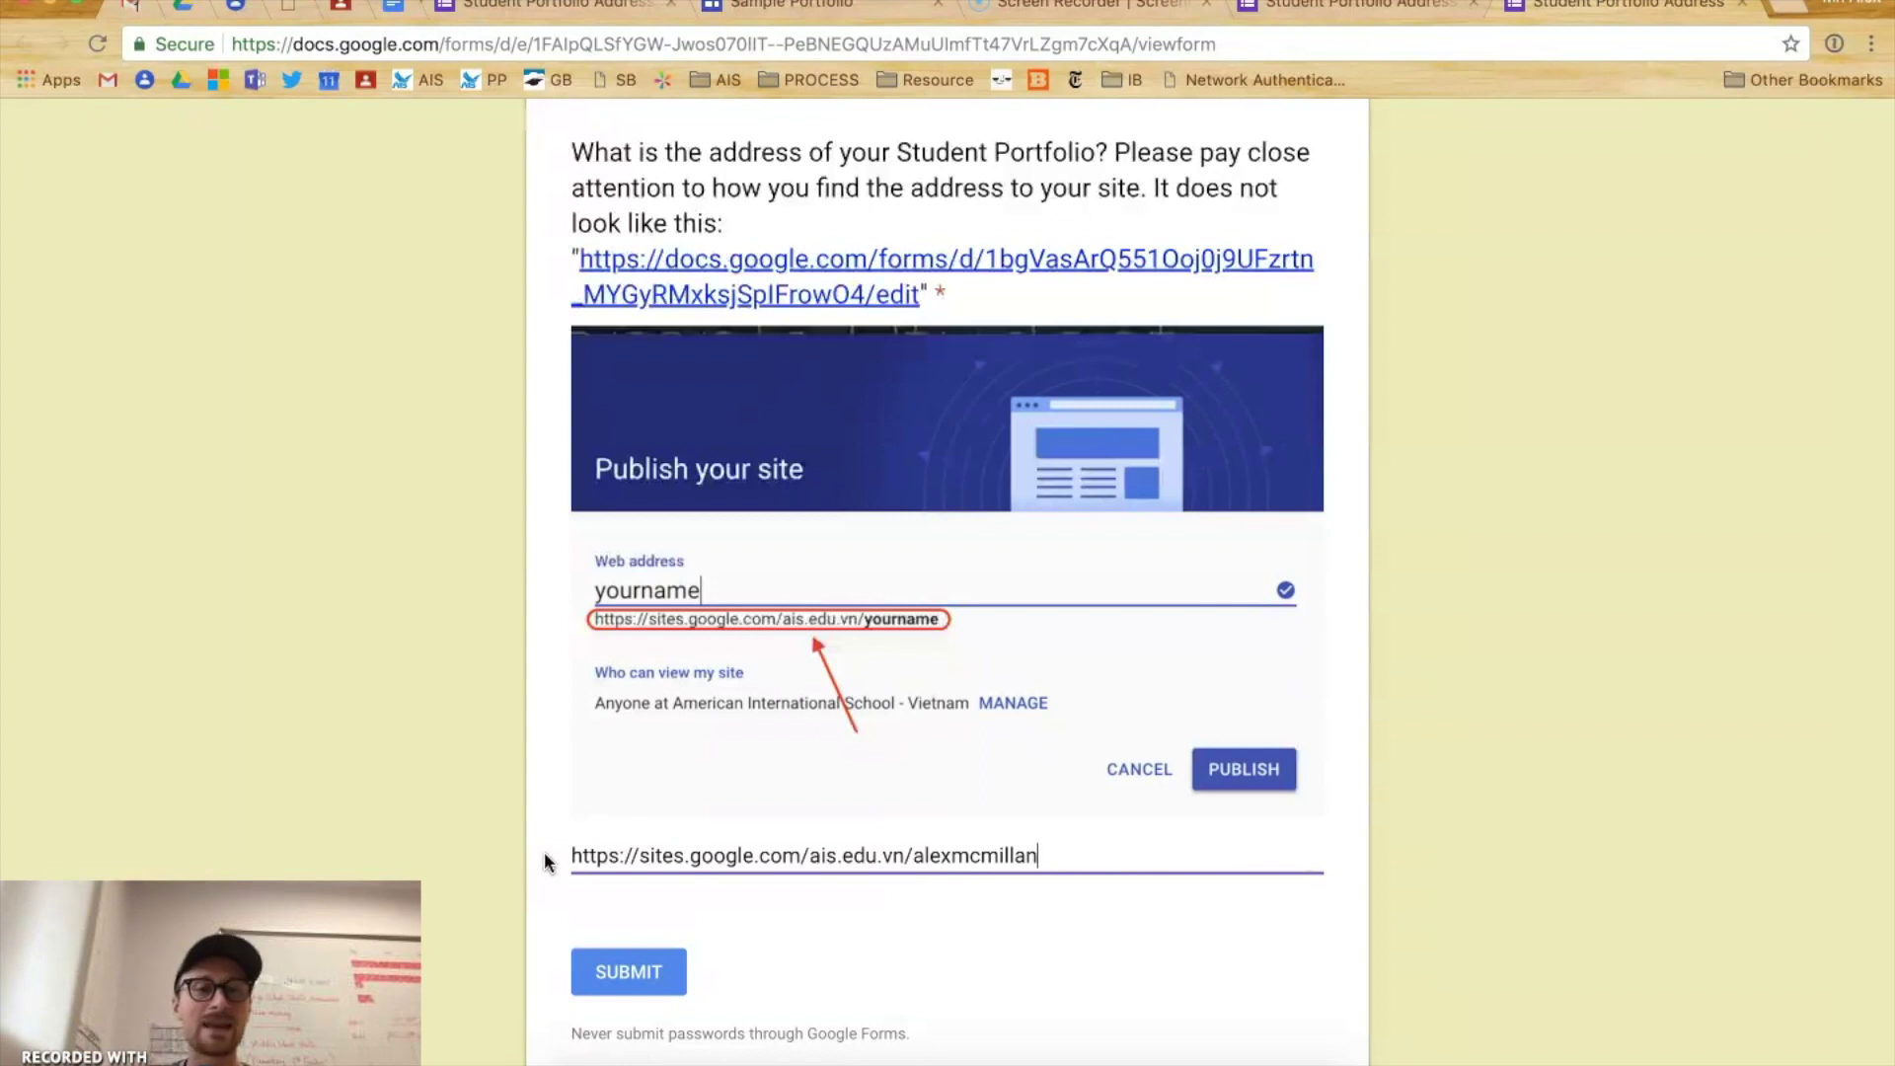
pyautogui.click(545, 675)
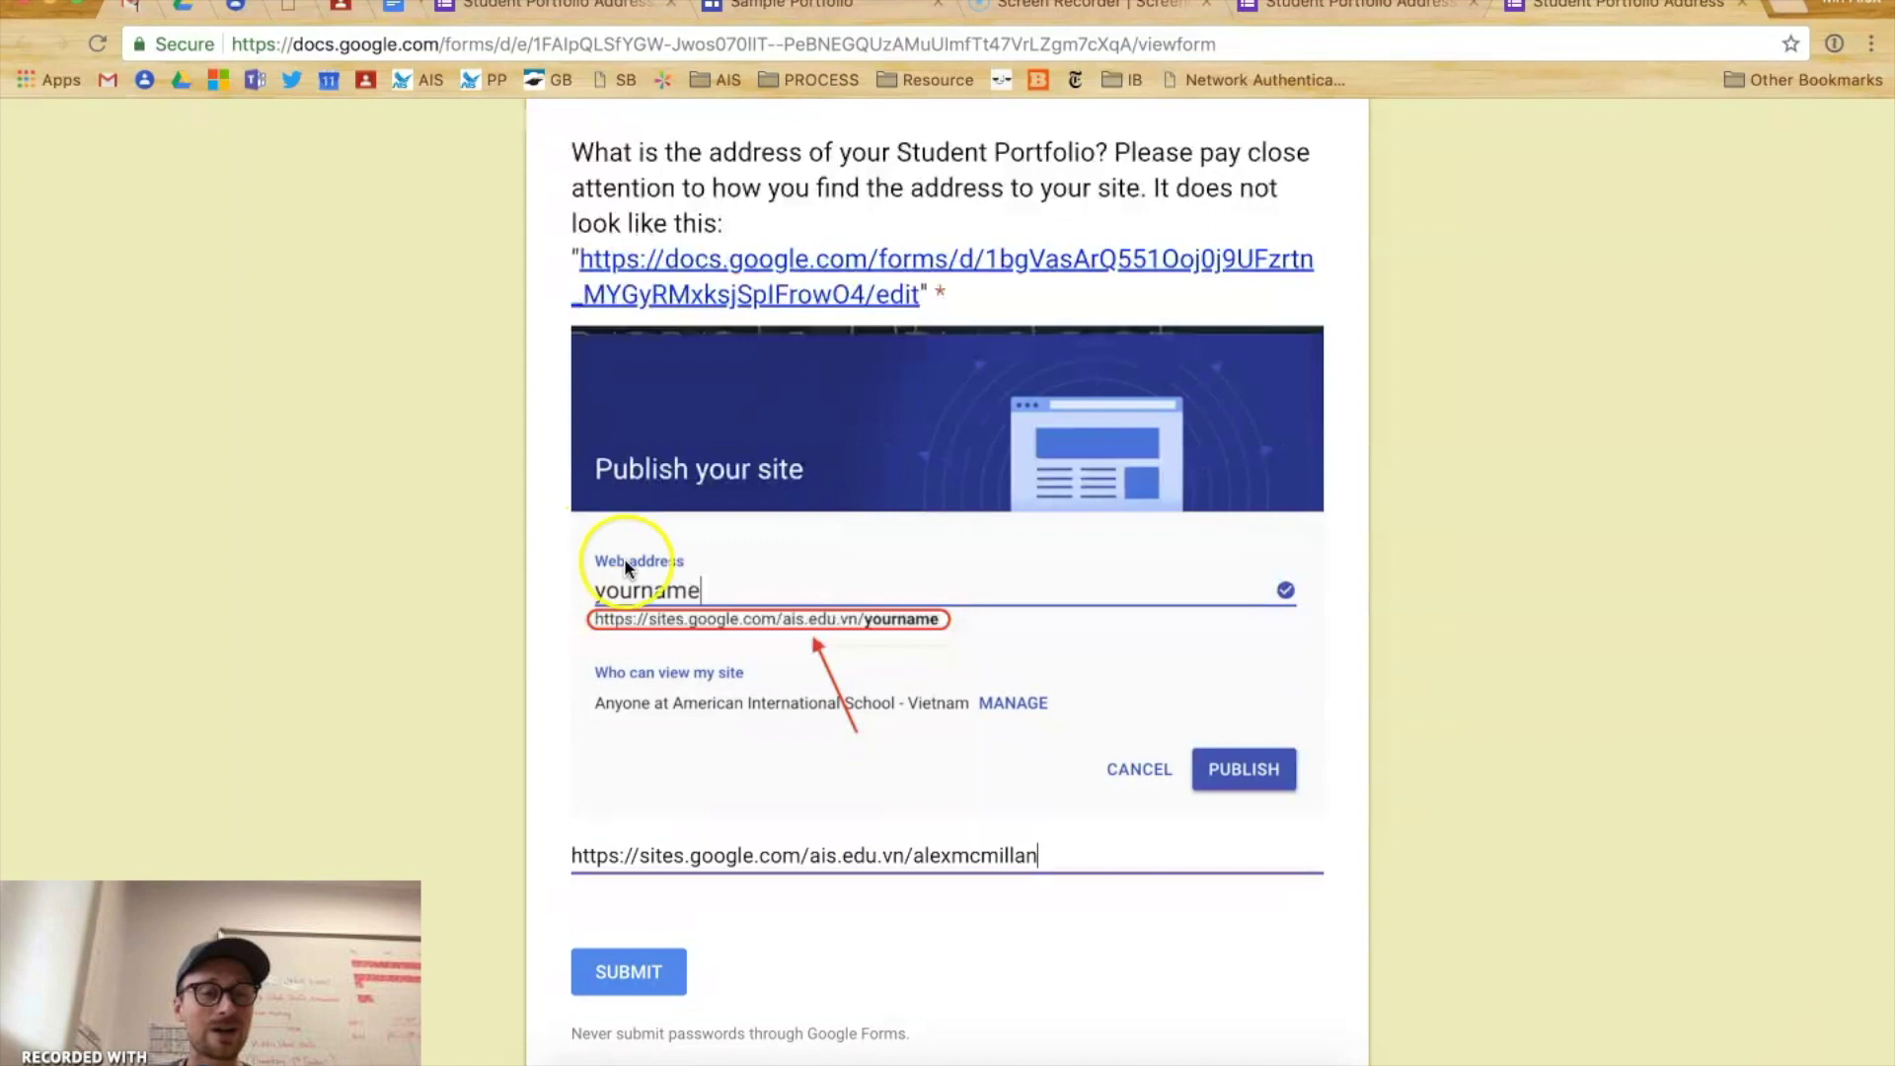
pyautogui.click(609, 975)
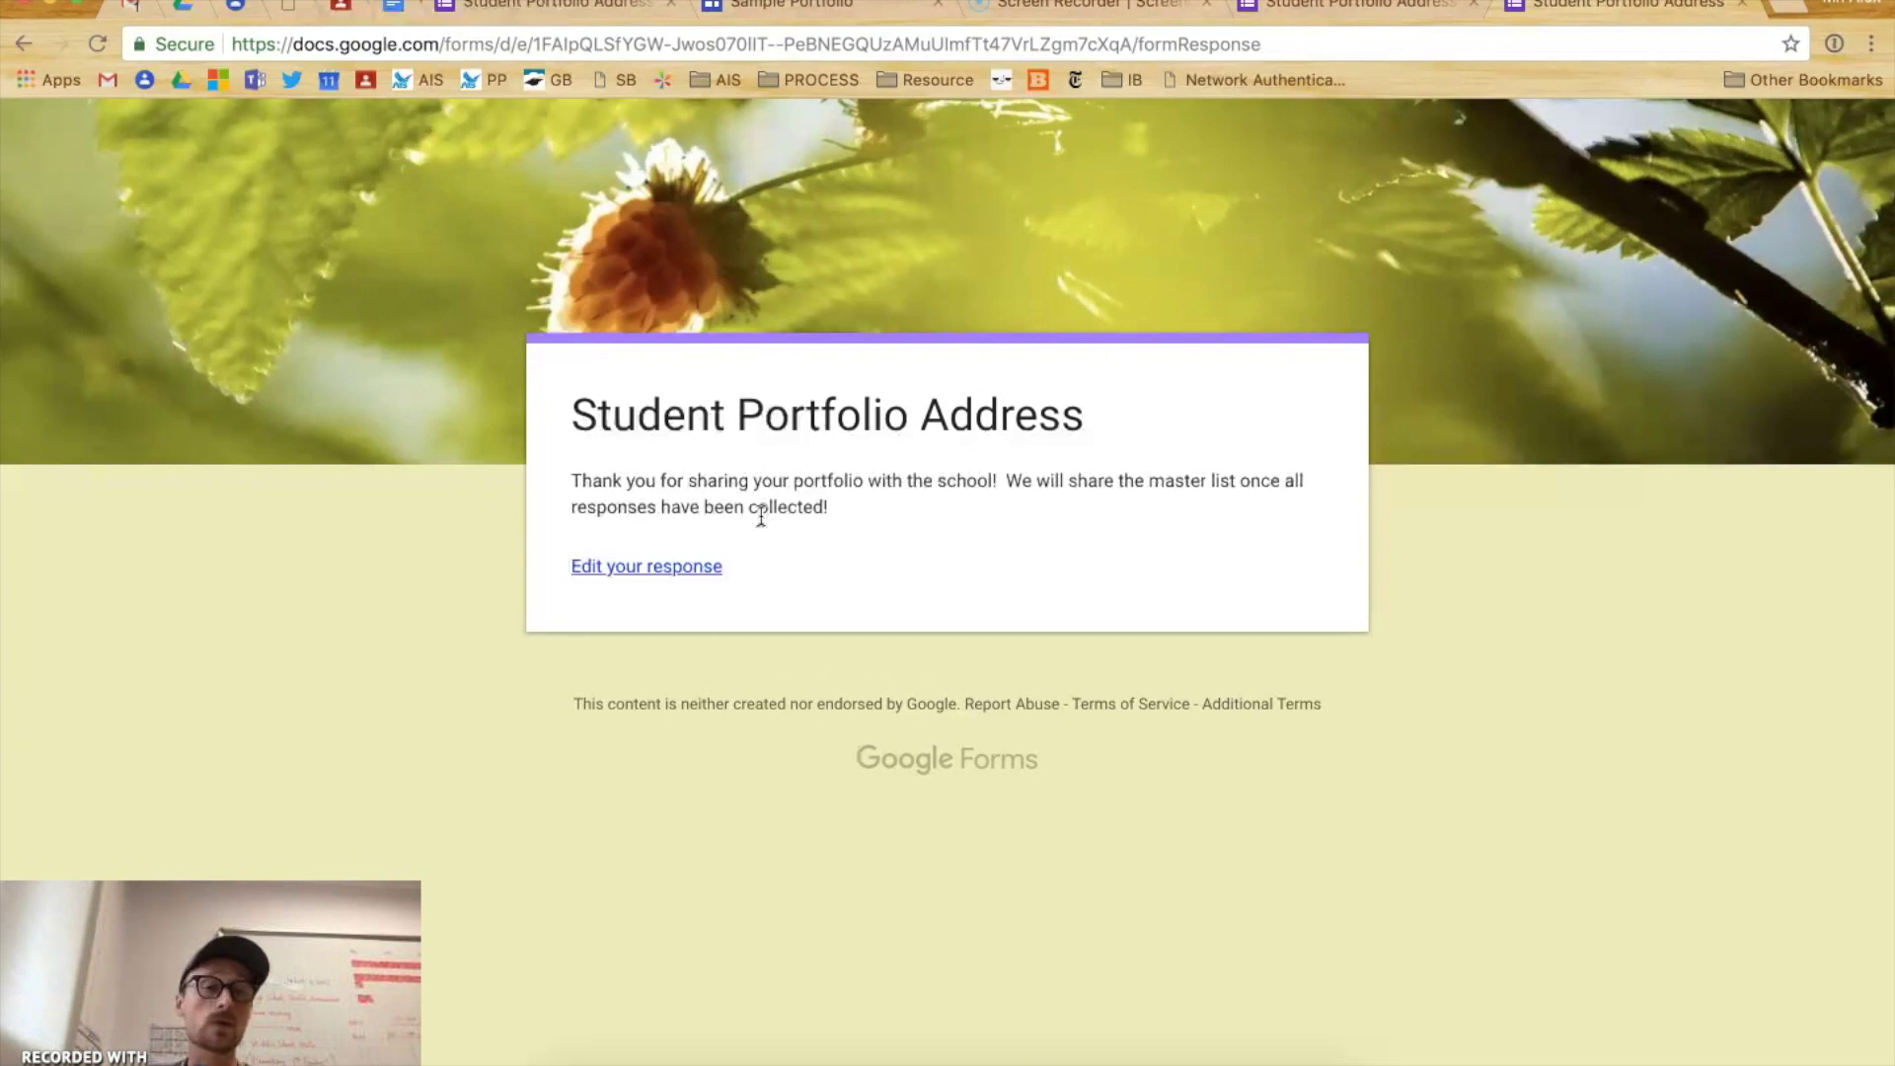
# - Review the thank-you confirmation page for the submitted portfolio address
pyautogui.click(783, 511)
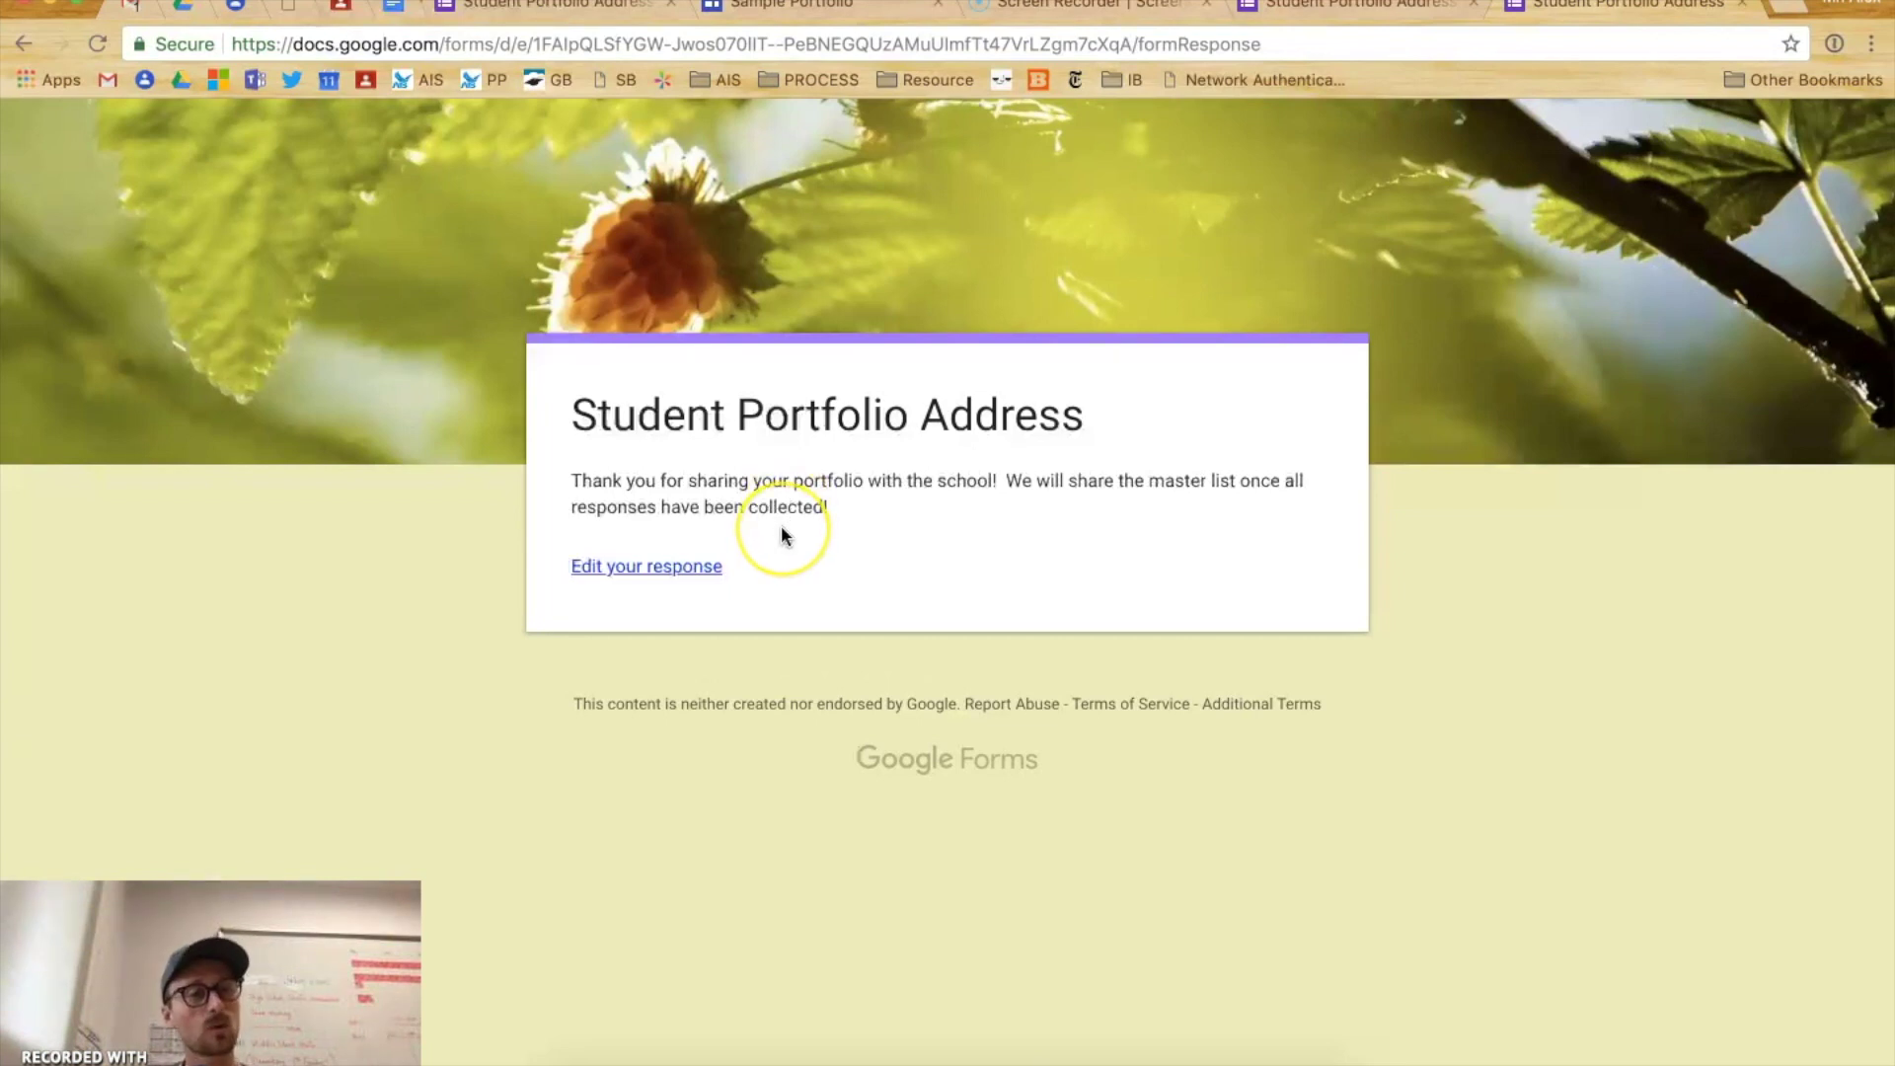